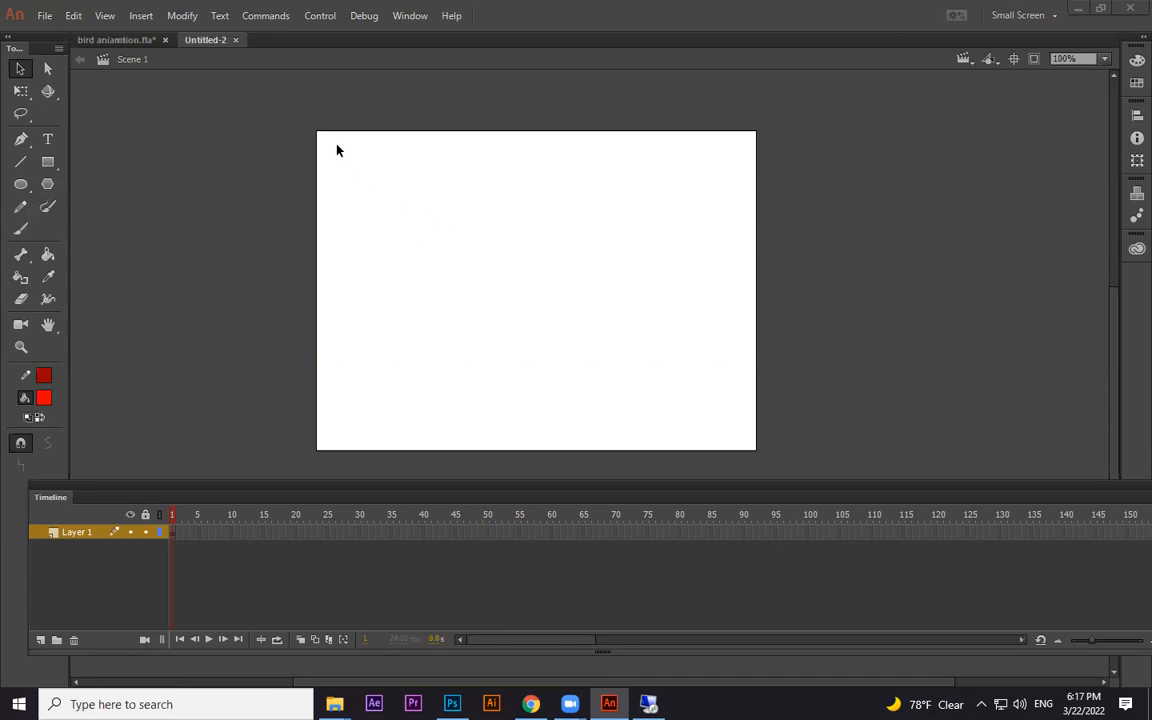
# Step: Draw a red rectangle that covers the entire stage
pyautogui.moveTo(316, 131); pyautogui.dragTo(779, 451)
pyautogui.hotkey('ctrl', 'Return')
pyautogui.click(774, 174)
pyautogui.click(48, 162)
pyautogui.moveTo(316, 130); pyautogui.dragTo(758, 452)
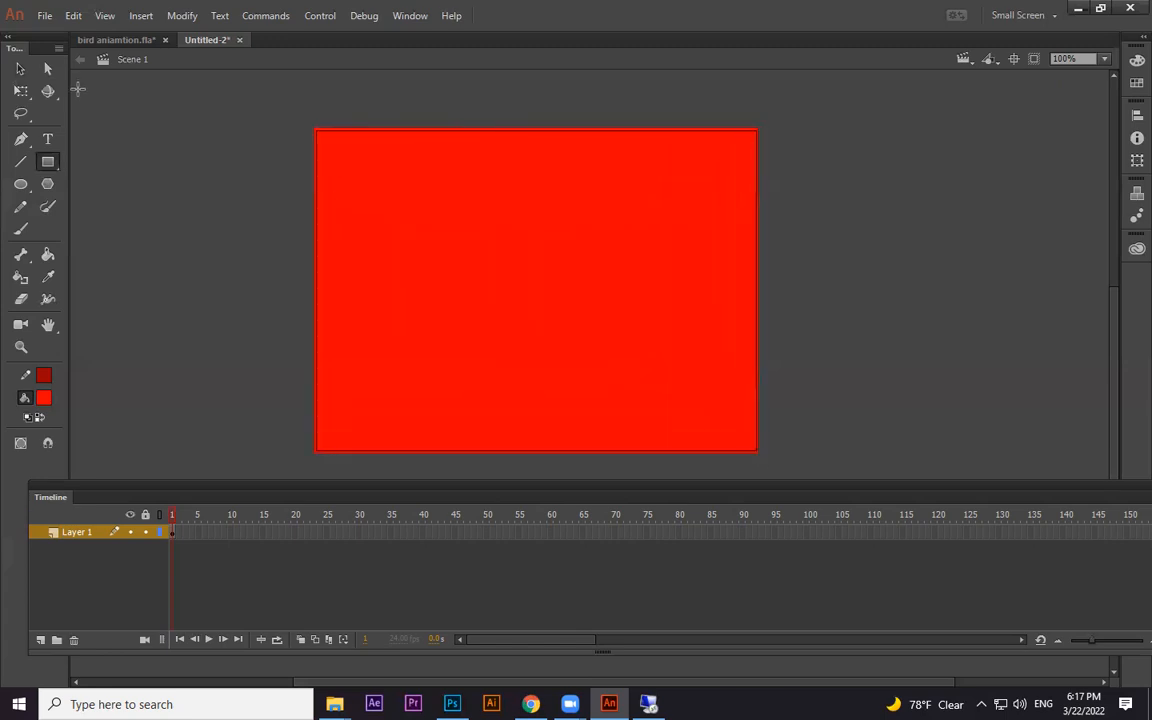
# Step: Cut a rectangular finish area out of the red shape's upper-right corner
pyautogui.click(24, 69)
pyautogui.moveTo(766, 162); pyautogui.dragTo(650, 191)
pyautogui.click(787, 121)
pyautogui.moveTo(774, 113); pyautogui.dragTo(670, 197)
pyautogui.press('Delete')
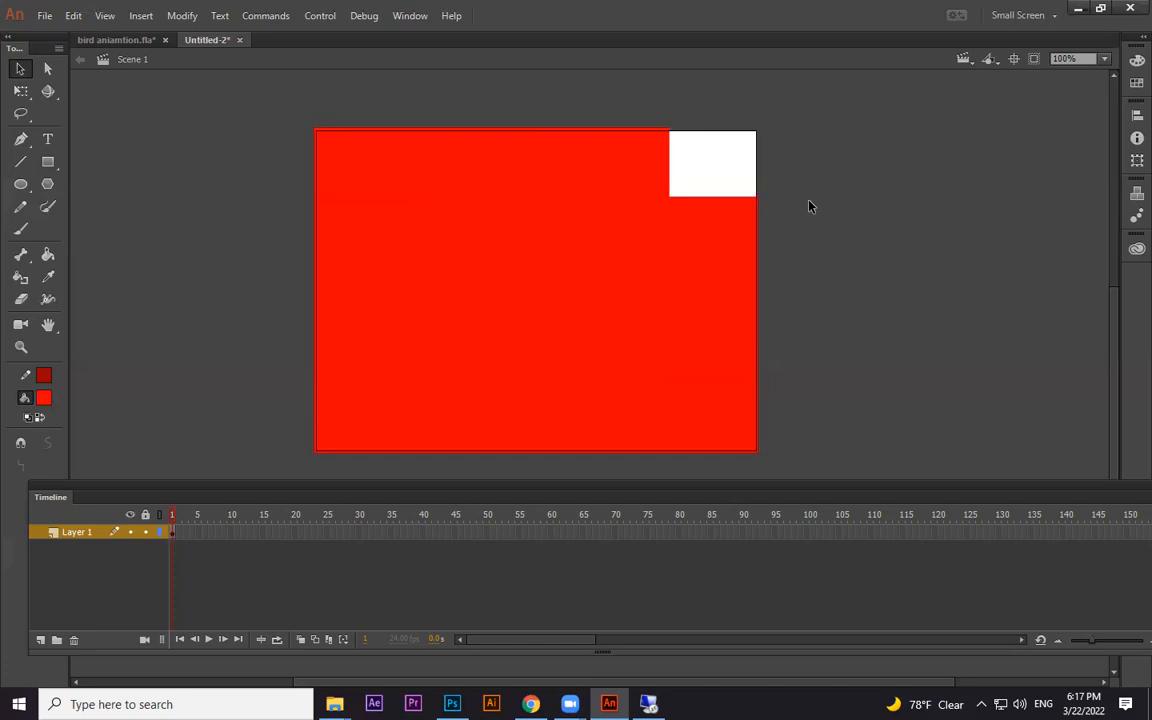
# Step: Cut a chain of connected corridors through the red shape from the finish area to a start area in the lower-left corner
pyautogui.moveTo(711, 178); pyautogui.dragTo(556, 326)
pyautogui.press('Delete')
pyautogui.press('Delete')
pyautogui.moveTo(598, 388); pyautogui.dragTo(321, 446)
pyautogui.press('Delete')
pyautogui.press('Delete')
pyautogui.press('Delete')
pyautogui.press('Delete')
pyautogui.press('Delete')
pyautogui.press('Delete')
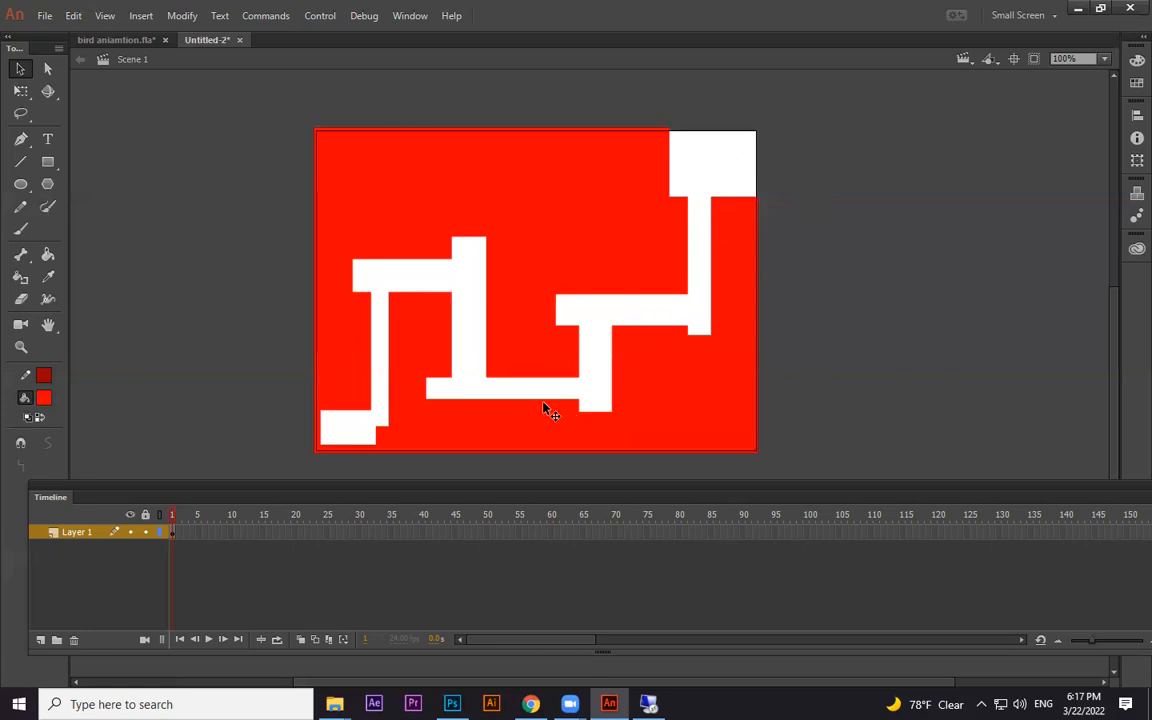
# Step: Cut a false path of narrow corridors across the maze's upper part and down its left side
pyautogui.moveTo(346, 431); pyautogui.dragTo(306, 451)
pyautogui.moveTo(637, 305)
pyautogui.mouseDown()
pyautogui.moveTo(604, 221)
pyautogui.moveTo(614, 181)
pyautogui.moveTo(490, 218)
pyautogui.moveTo(459, 213)
pyautogui.moveTo(489, 142)
pyautogui.moveTo(432, 180)
pyautogui.moveTo(324, 184)
pyautogui.moveTo(378, 237)
pyautogui.moveTo(363, 219)
pyautogui.moveTo(321, 219)
pyautogui.moveTo(338, 377)
pyautogui.moveTo(365, 359)
pyautogui.mouseUp()
pyautogui.press('Delete')
pyautogui.press('Delete')
pyautogui.press('Delete')
pyautogui.press('Delete')
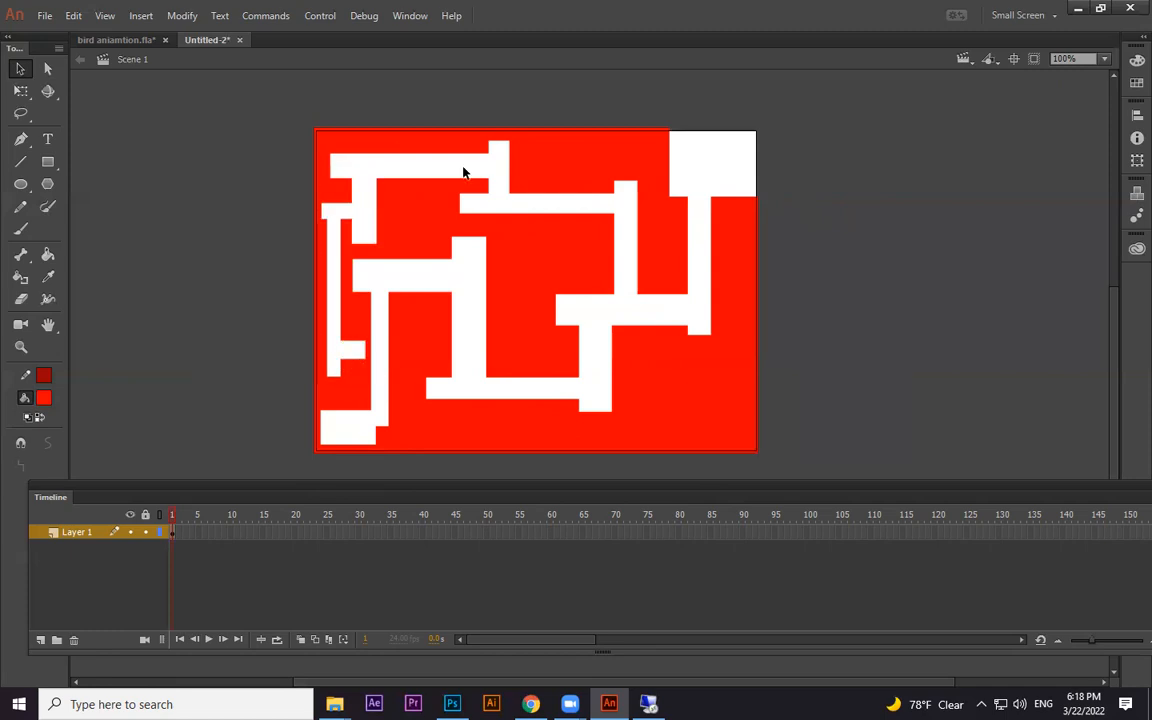
# Step: Cut short dead-end corridors into the maze's lower-right area and below the bottom corridor
pyautogui.moveTo(655, 336); pyautogui.dragTo(736, 413)
pyautogui.press('Delete')
pyautogui.press('Delete')
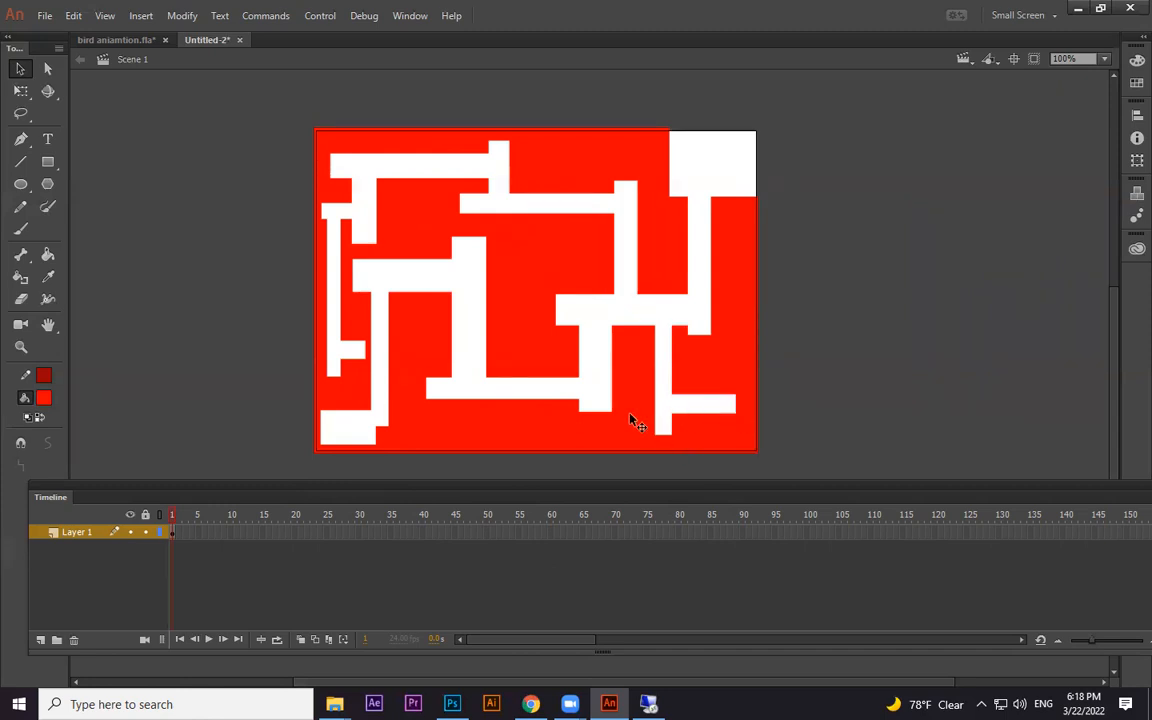
pyautogui.moveTo(529, 396); pyautogui.dragTo(547, 445)
pyautogui.press('Delete')
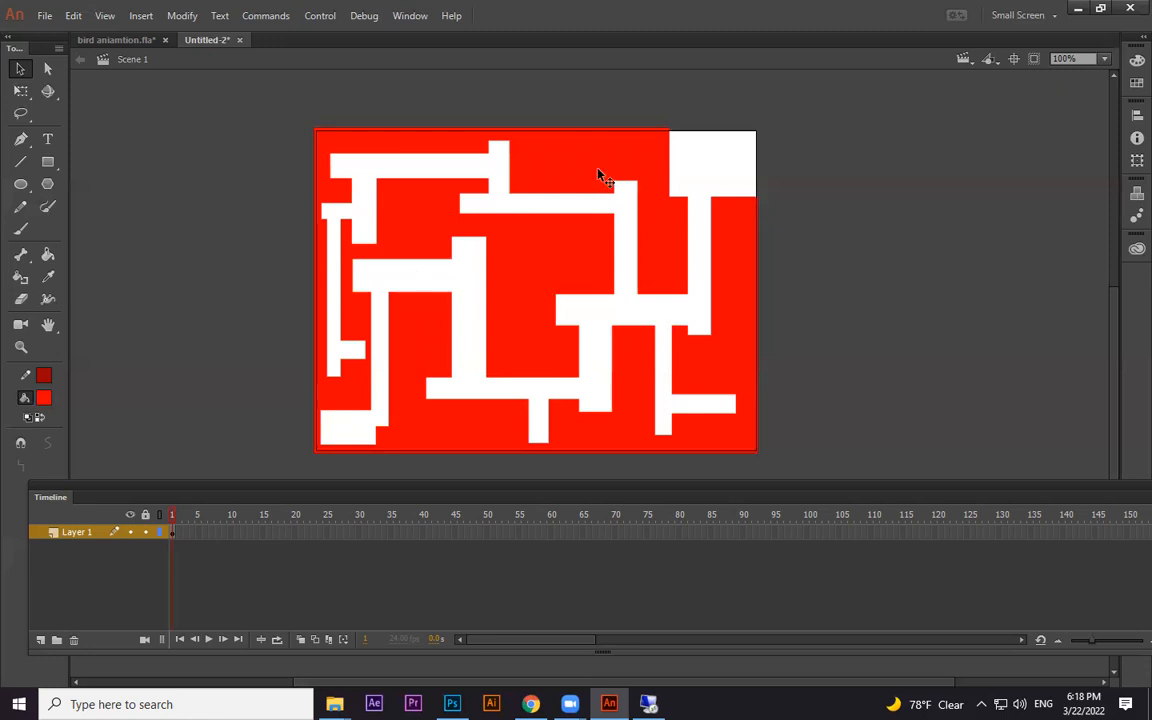
# Step: Enlarge the maze's upper-right finish area and lower-left start area by deleting more of the red shape
pyautogui.moveTo(795, 121); pyautogui.dragTo(665, 220)
pyautogui.press('Delete')
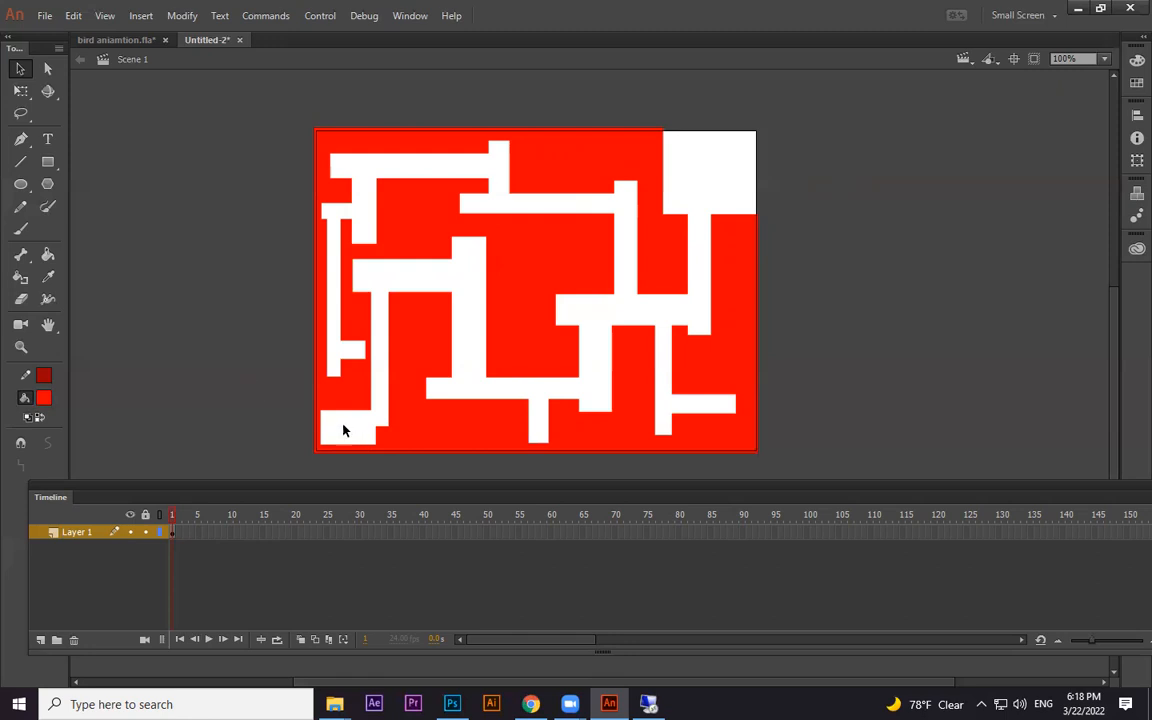
pyautogui.moveTo(376, 397); pyautogui.dragTo(321, 444)
pyautogui.press('Delete')
pyautogui.moveTo(381, 390); pyautogui.dragTo(320, 441)
pyautogui.press('Delete')
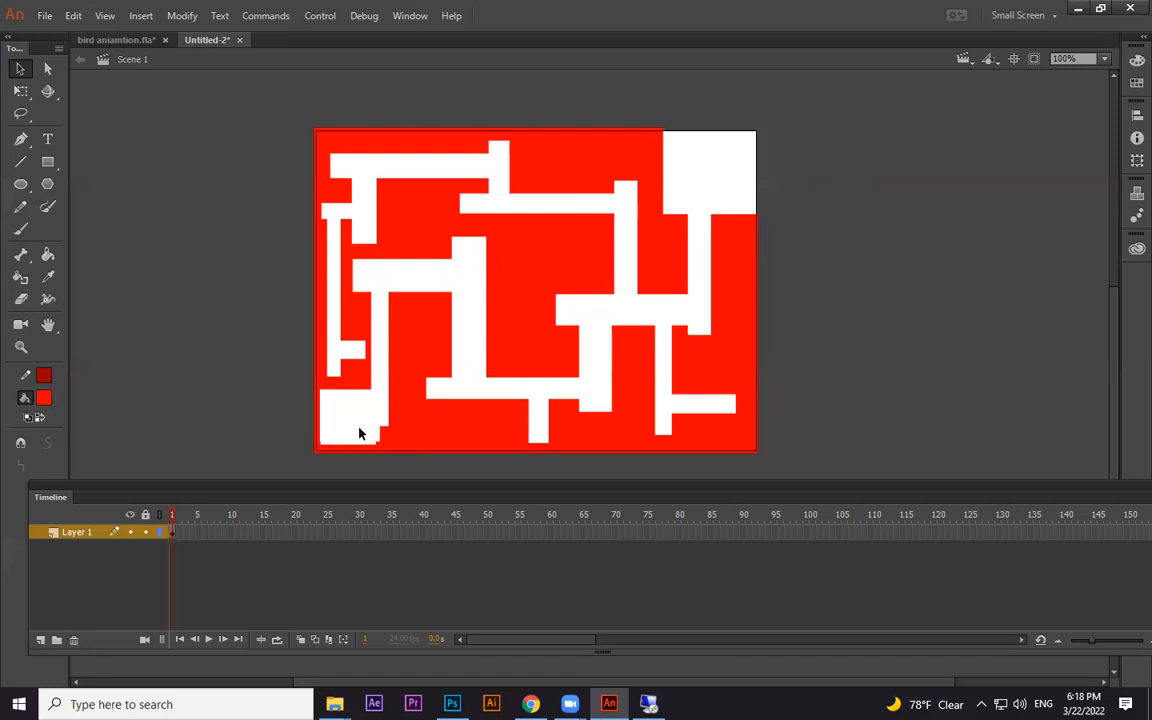
pyautogui.press('Delete')
# Step: Draw a circle inside the lower-left start area and delete its outline
pyautogui.click(20, 184)
pyautogui.moveTo(327, 401); pyautogui.dragTo(372, 432)
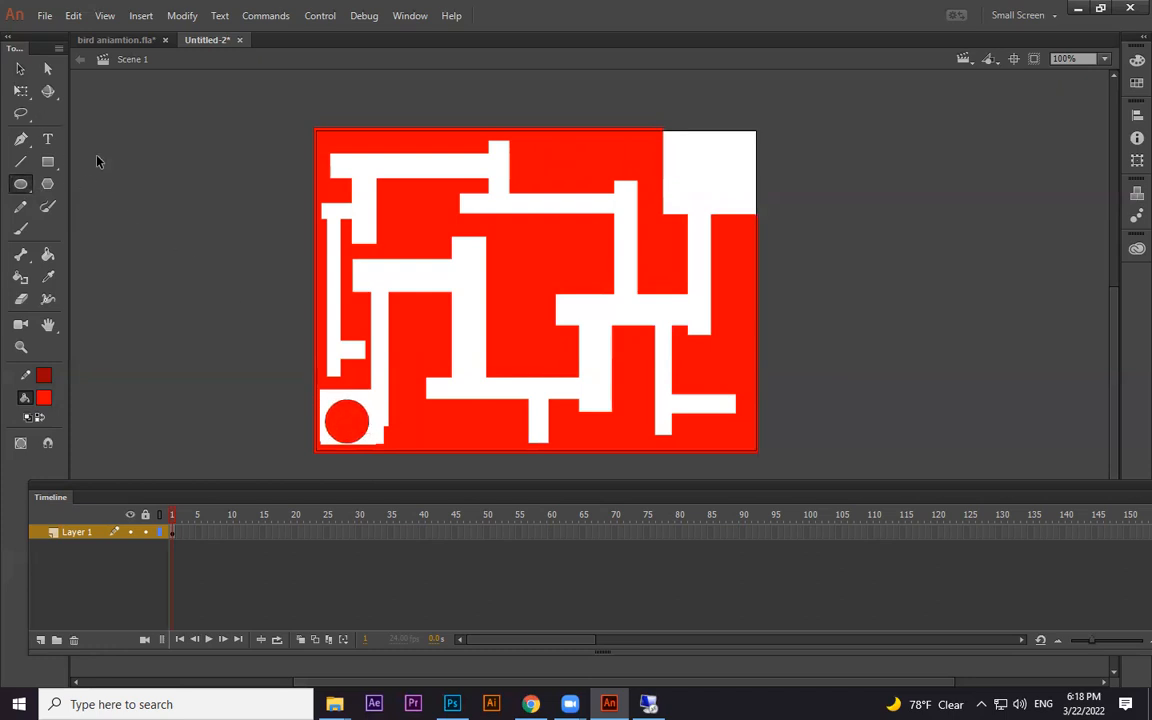
pyautogui.hotkey('ctrl', 'z')
pyautogui.moveTo(327, 395); pyautogui.dragTo(370, 438)
pyautogui.press('v')
pyautogui.click(356, 408)
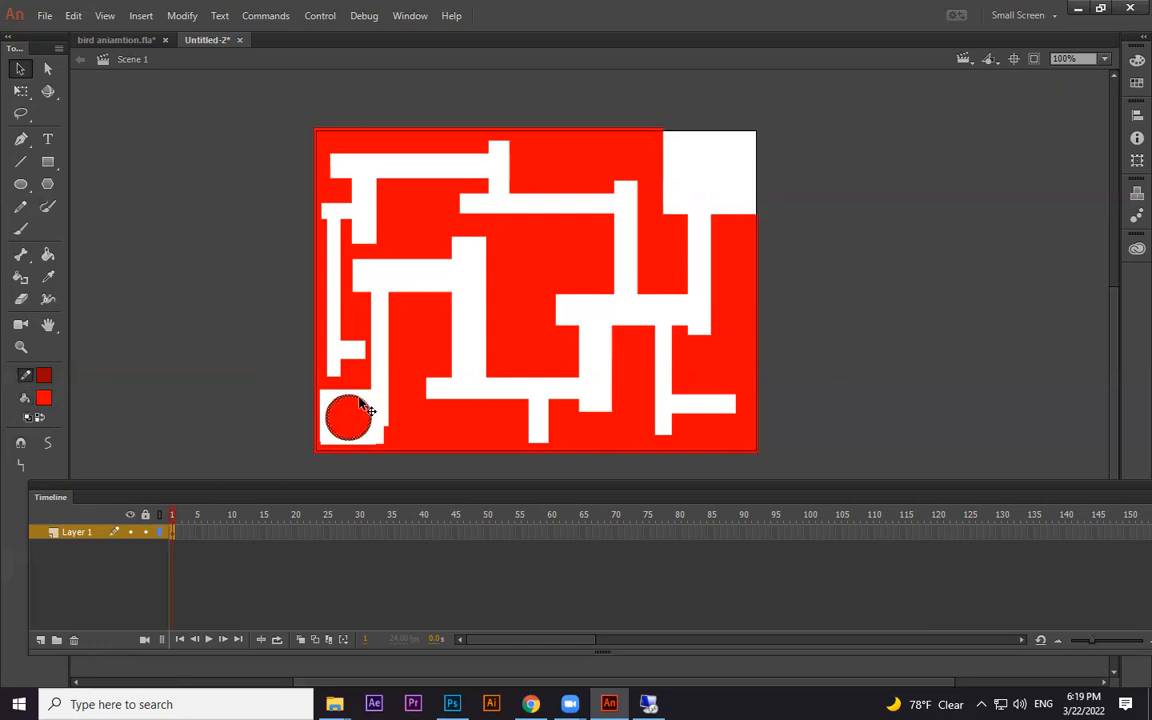
pyautogui.press('Delete')
# Step: Change the circle's fill to dark green
pyautogui.click(360, 420)
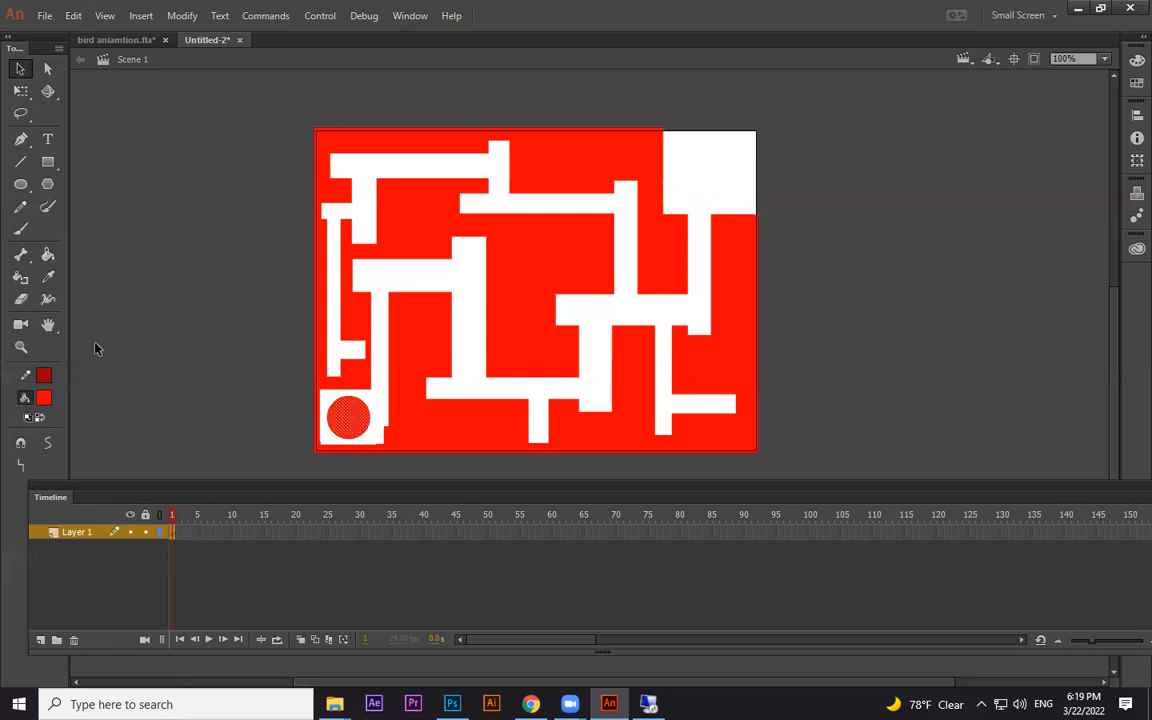
pyautogui.click(44, 399)
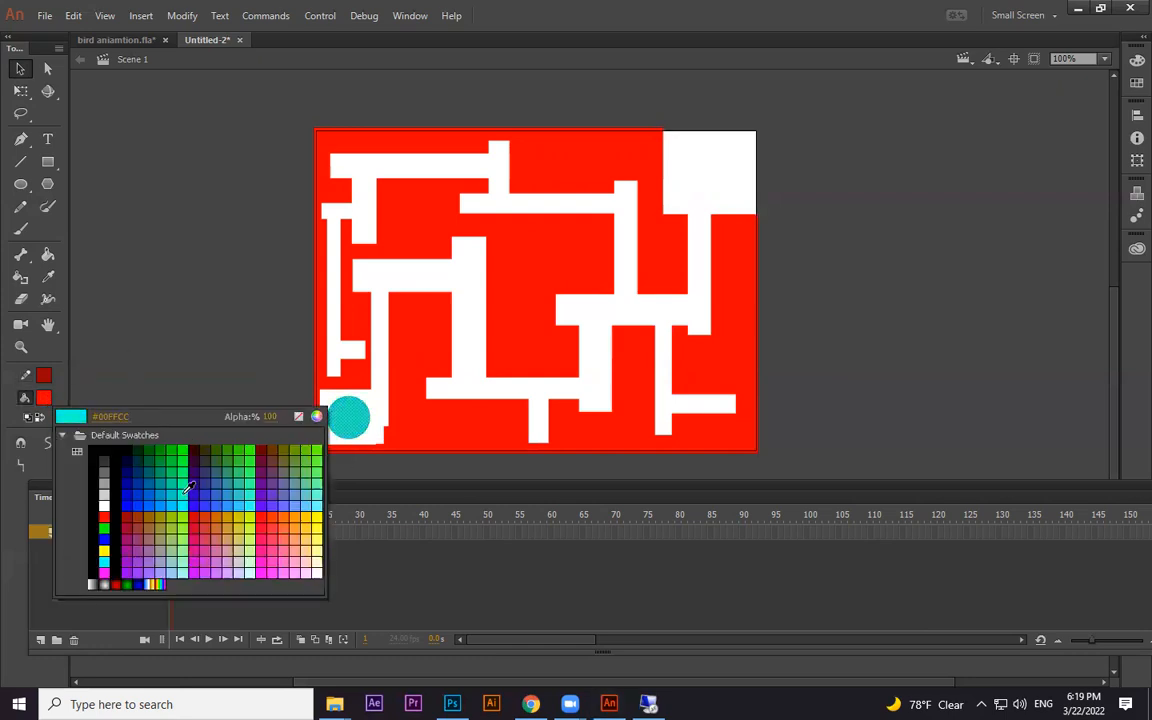
pyautogui.click(158, 462)
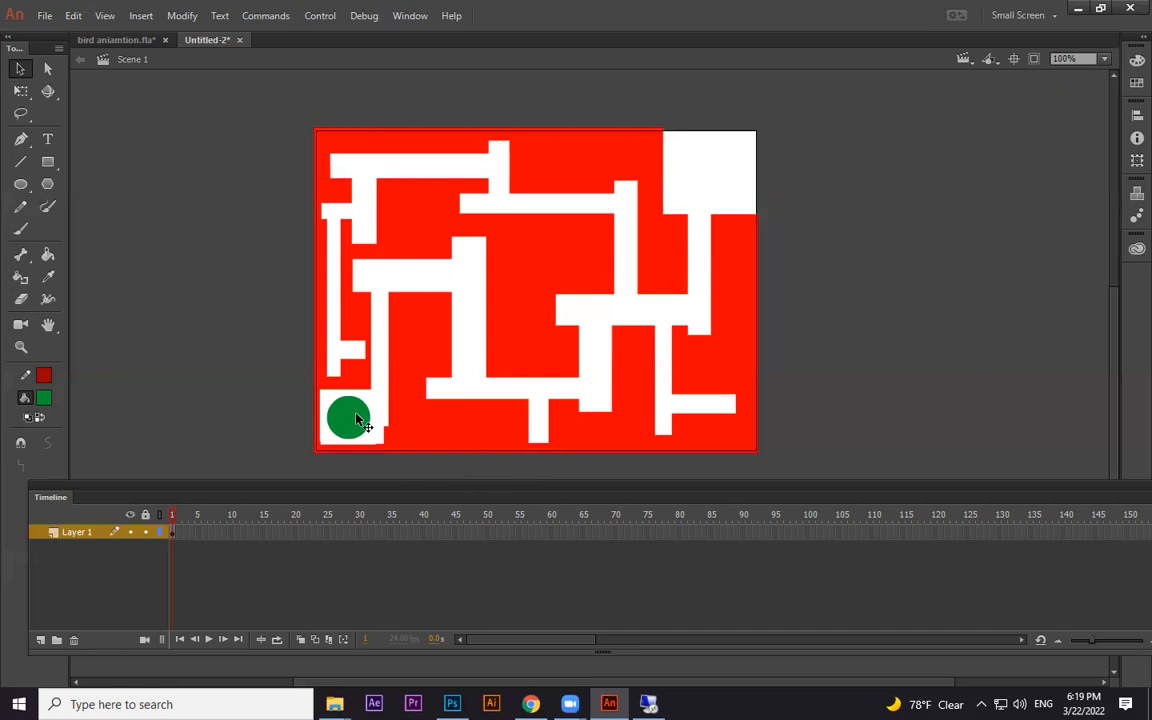
# Step: Convert the red maze shape into a Button symbol
pyautogui.click(553, 290)
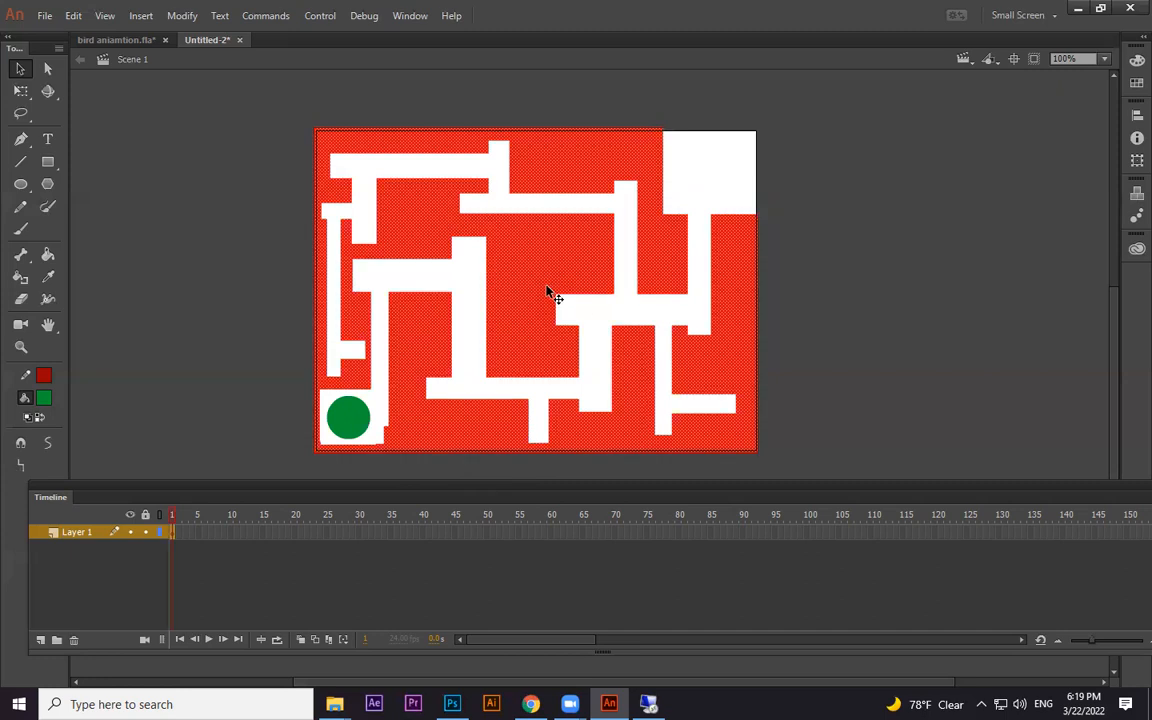
pyautogui.click(880, 245)
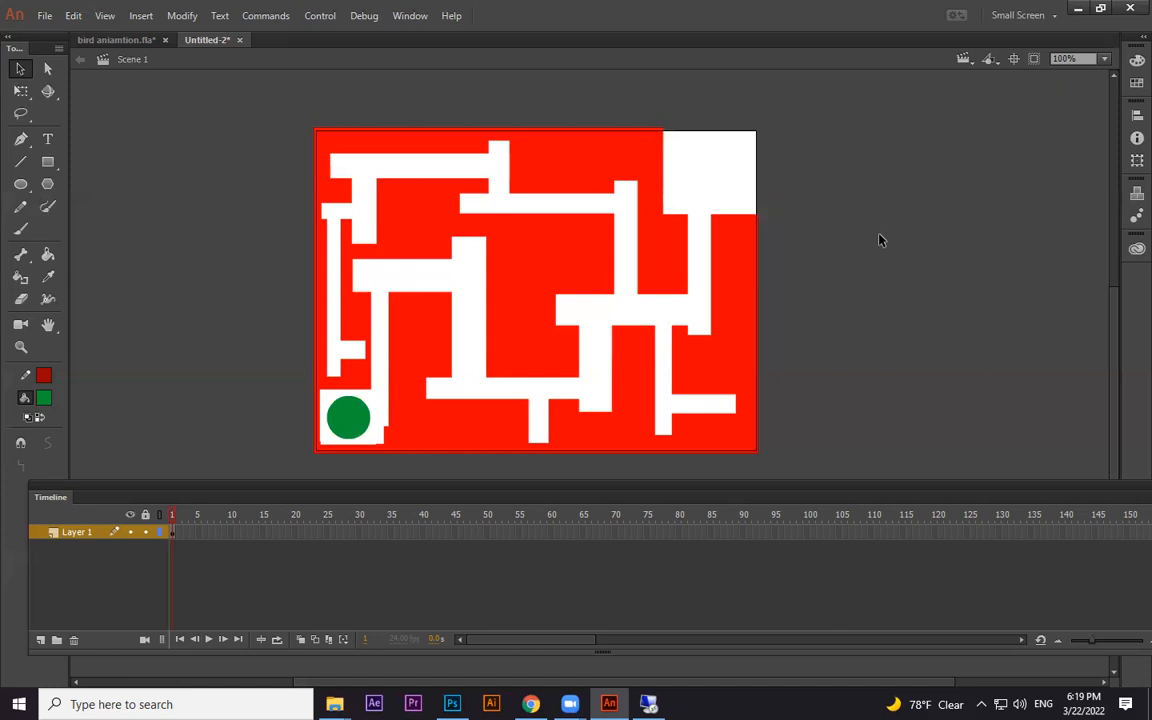
pyautogui.click(562, 166)
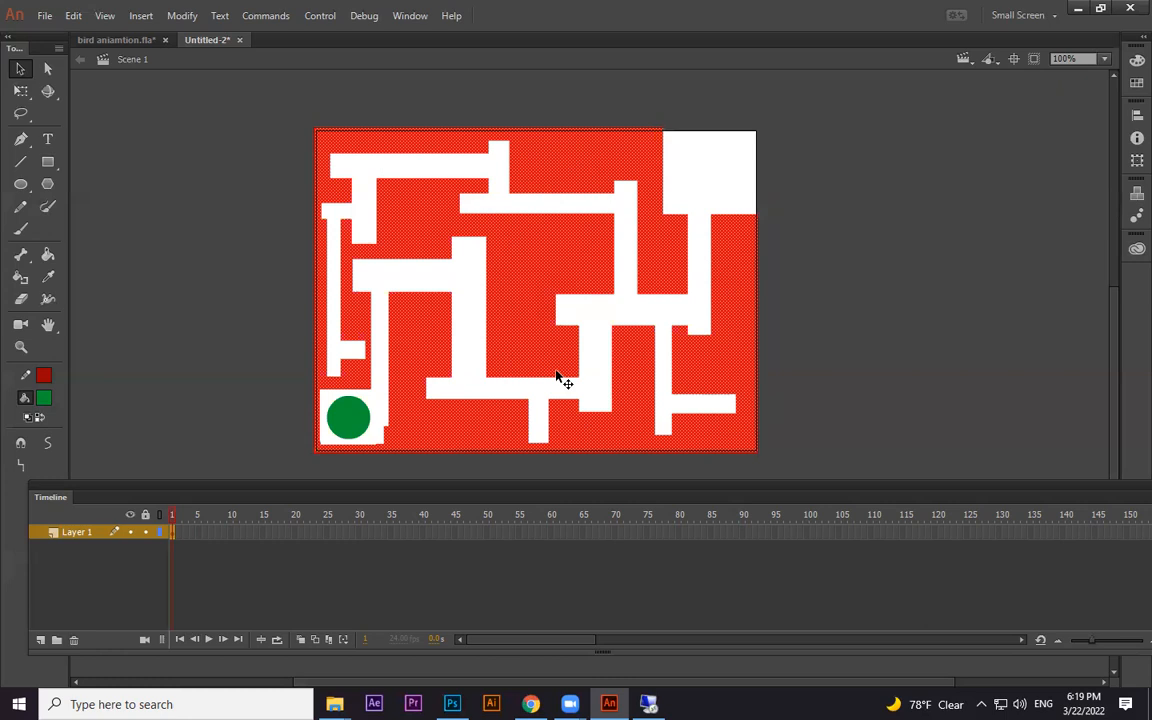
pyautogui.press('F8')
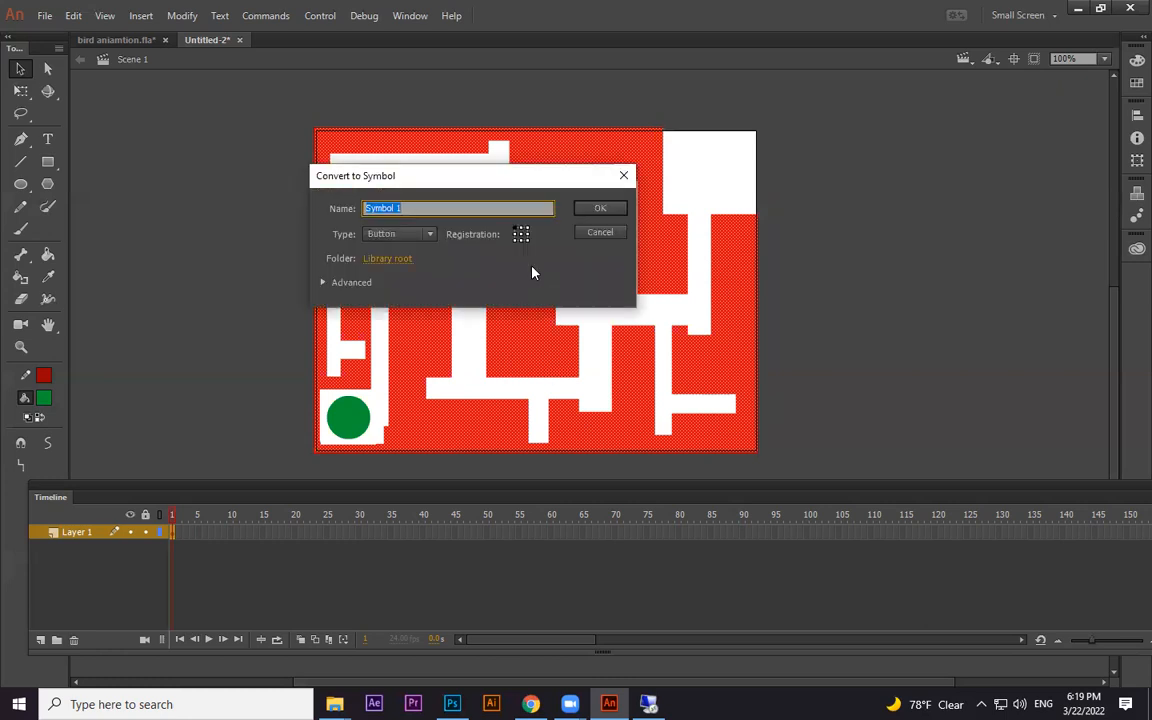
pyautogui.click(606, 214)
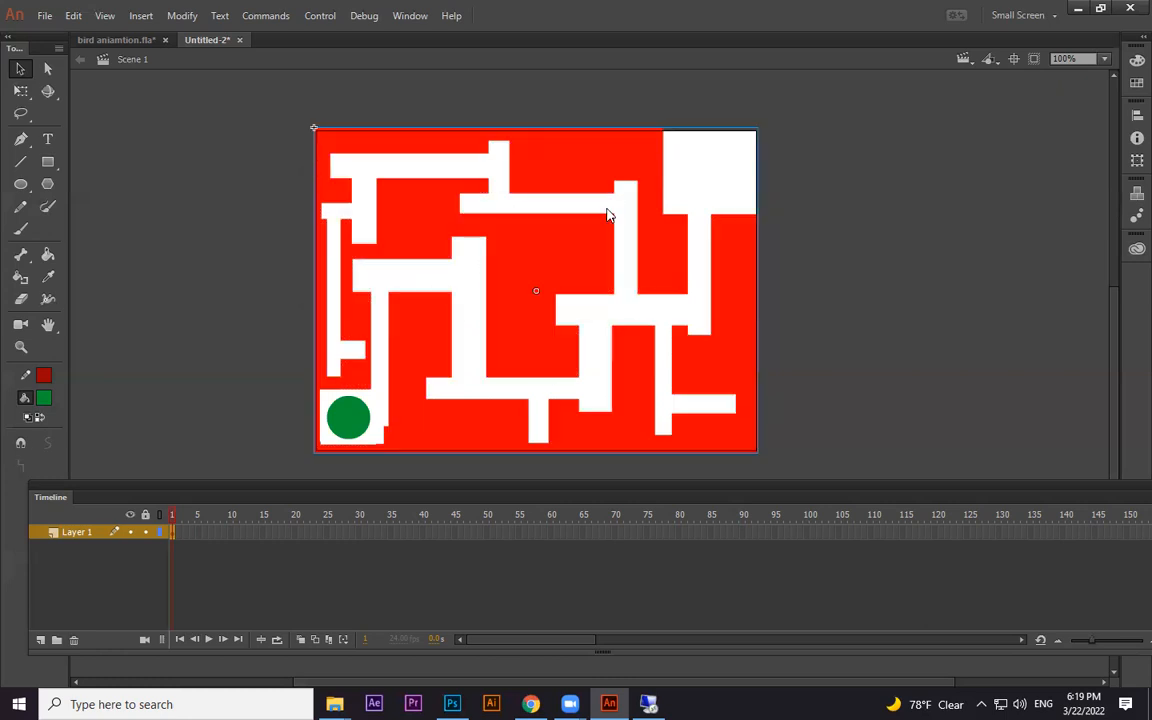
pyautogui.click(1003, 231)
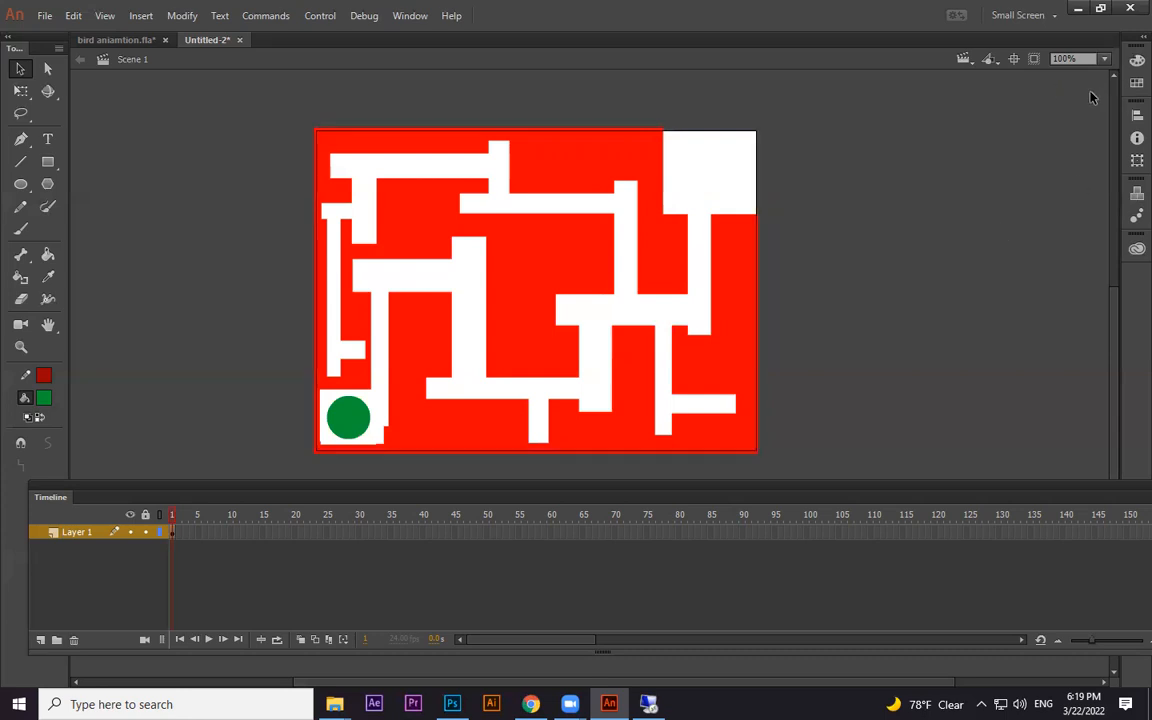
# Step: Show the maze button's properties and try entering the instance name bgf
pyautogui.click(410, 15)
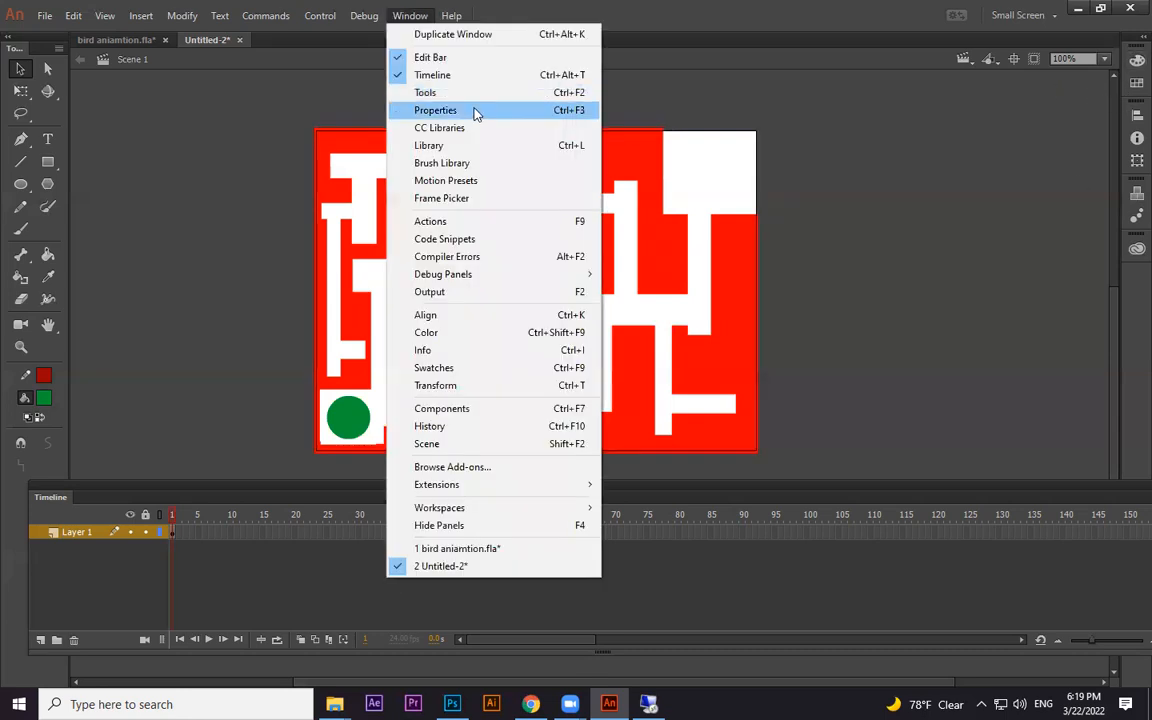
pyautogui.click(474, 112)
pyautogui.click(594, 163)
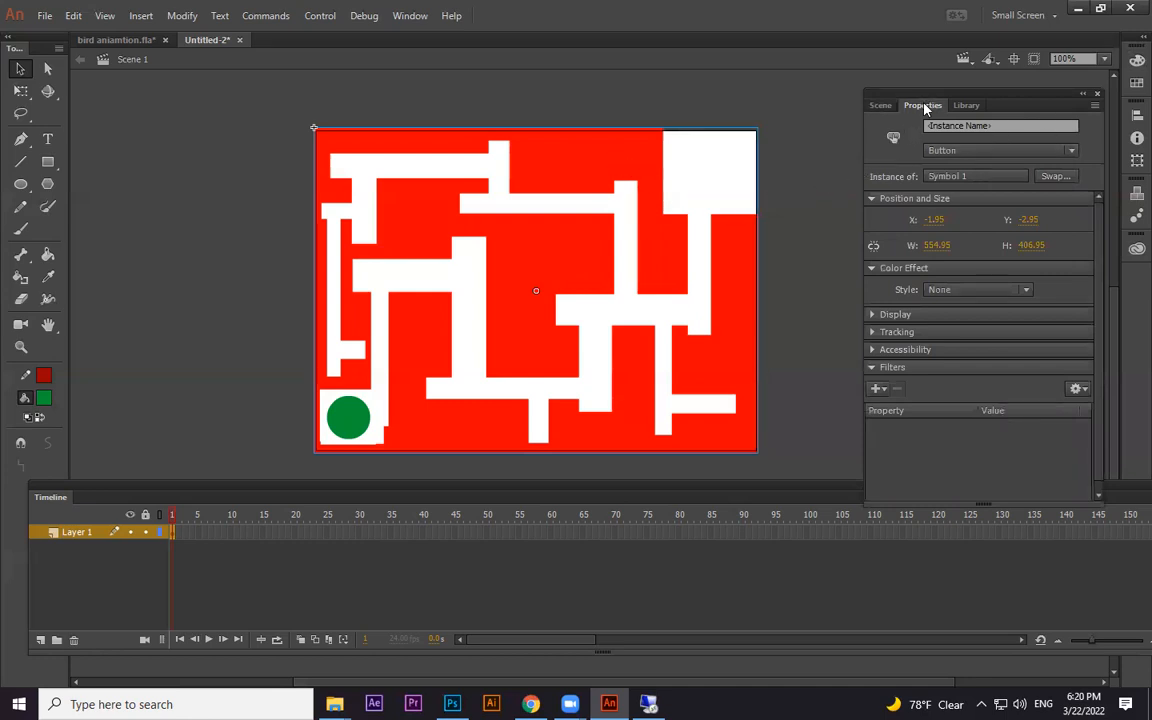
pyautogui.click(926, 127)
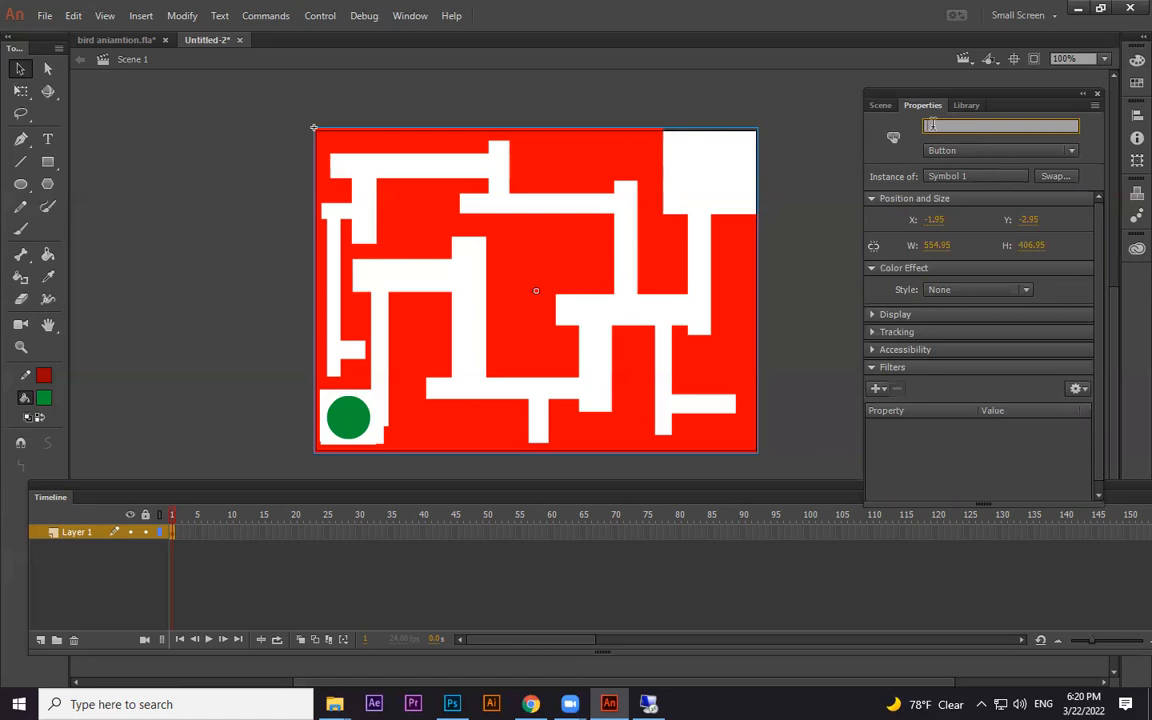
pyautogui.write('bgf')
pyautogui.press('BackSpace')
pyautogui.press('BackSpace')
pyautogui.press('BackSpace')
pyautogui.click(715, 197)
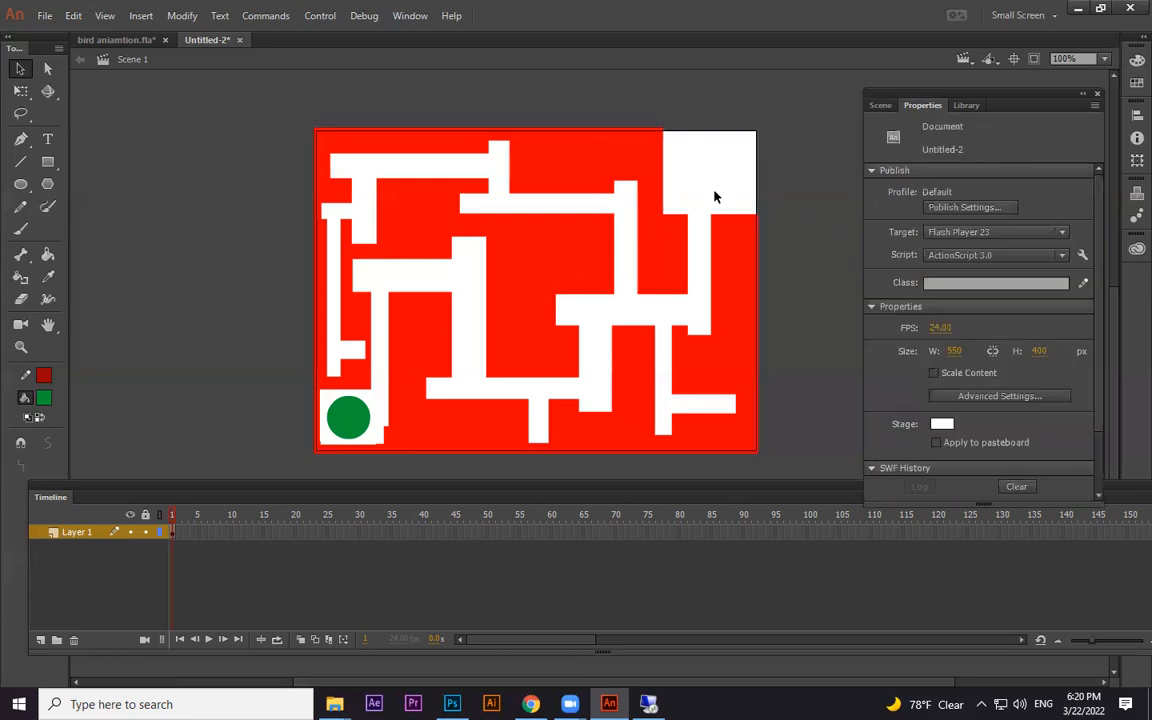
# Step: Convert the green circle into a Button symbol and give it the instance name ball
pyautogui.click(346, 416)
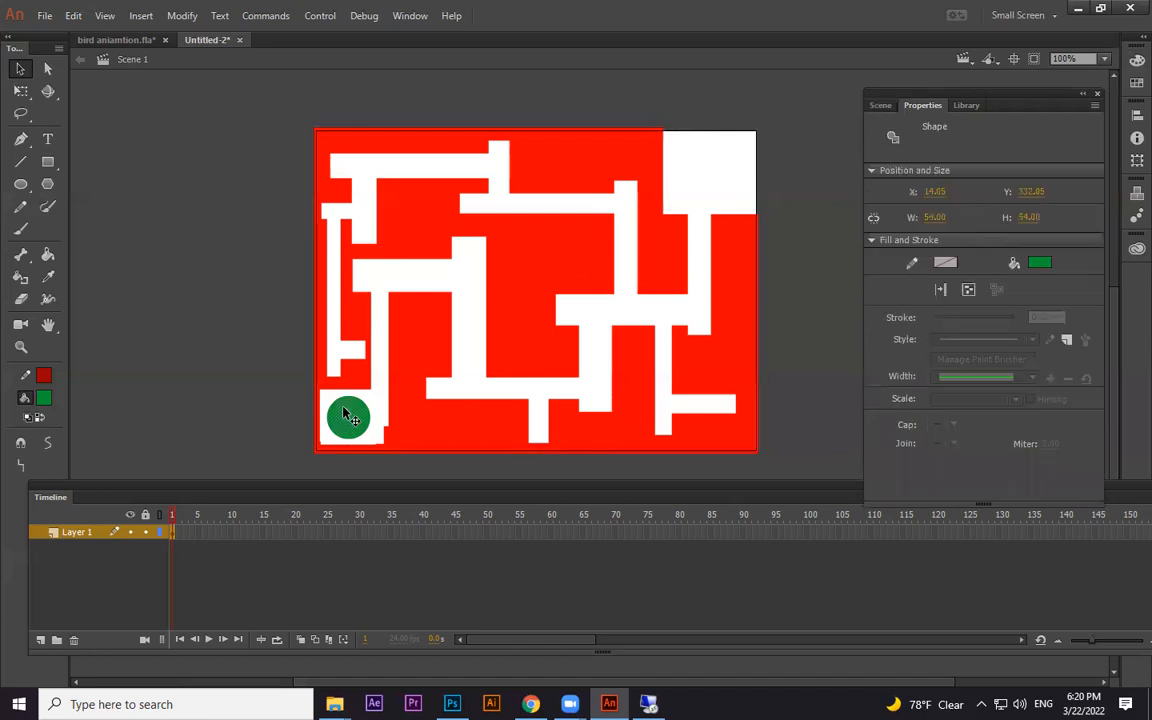
pyautogui.press('F8')
pyautogui.click(598, 213)
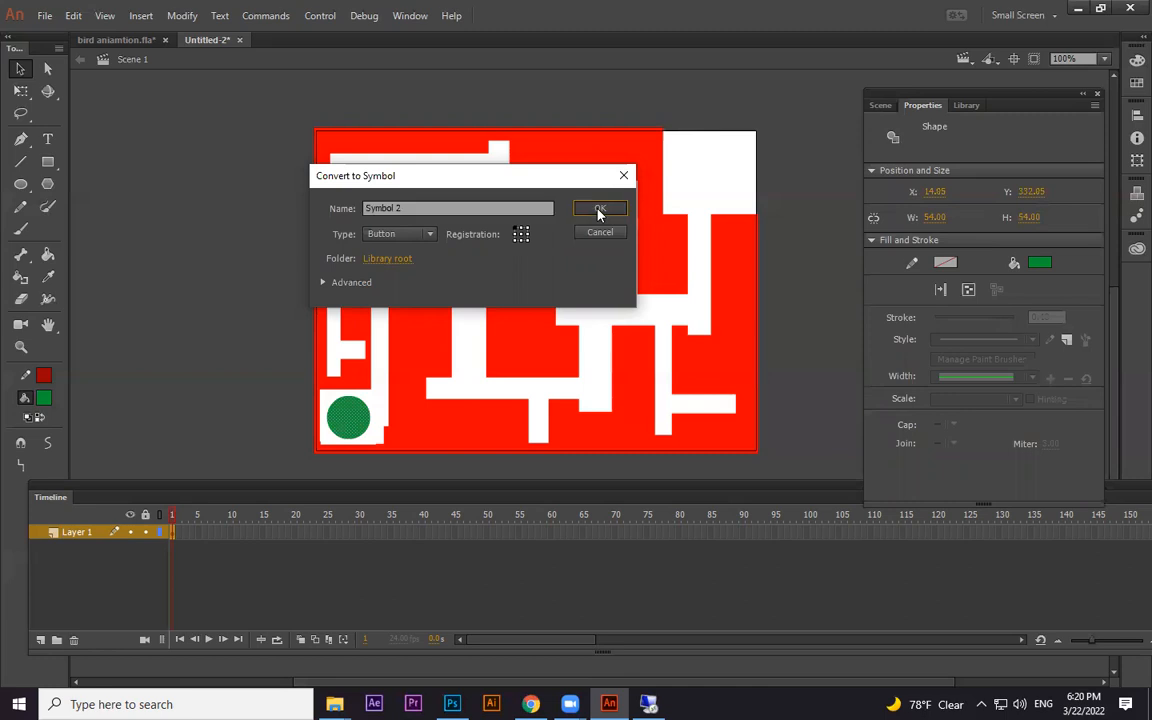
pyautogui.click(599, 210)
pyautogui.click(990, 124)
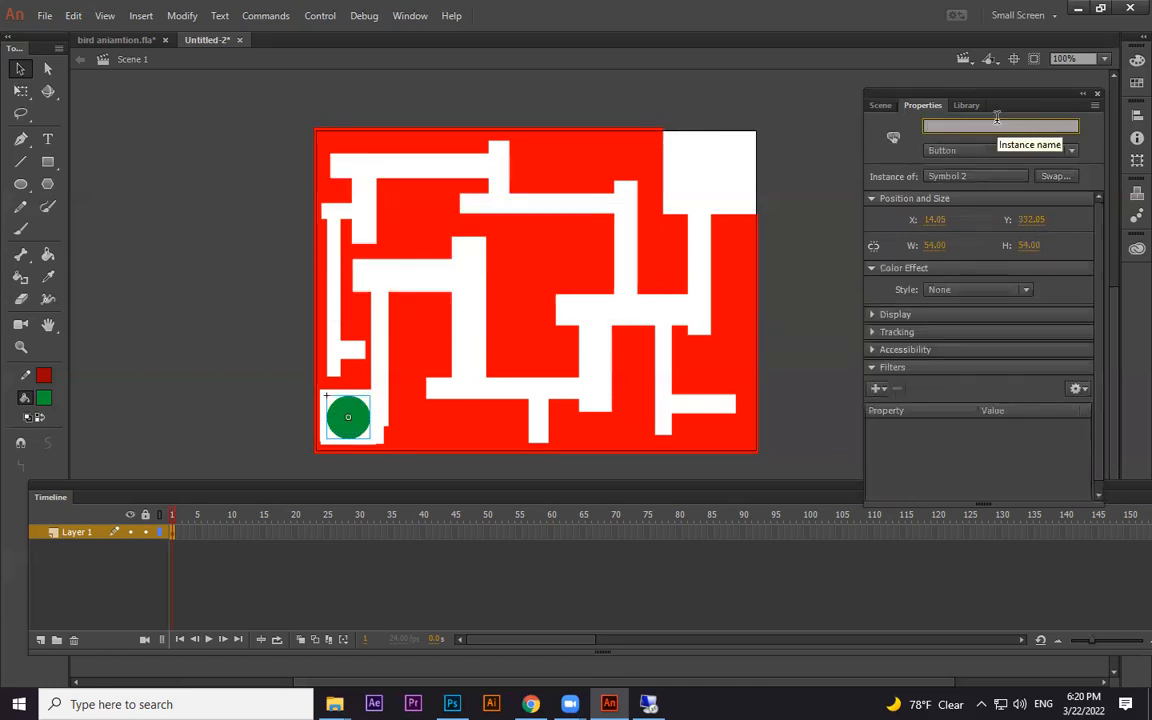
pyautogui.write('ball')
pyautogui.click(826, 197)
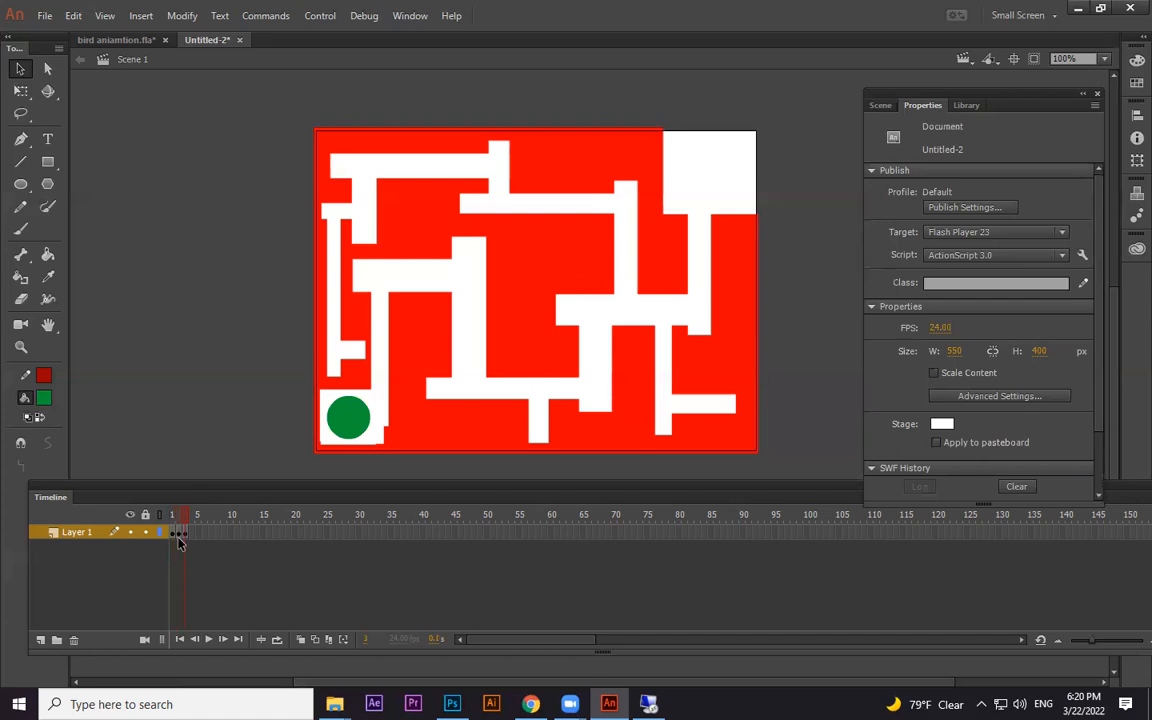
# Step: Clear the stage contents of frames 2 and 3
pyautogui.click(178, 532)
pyautogui.press('Delete')
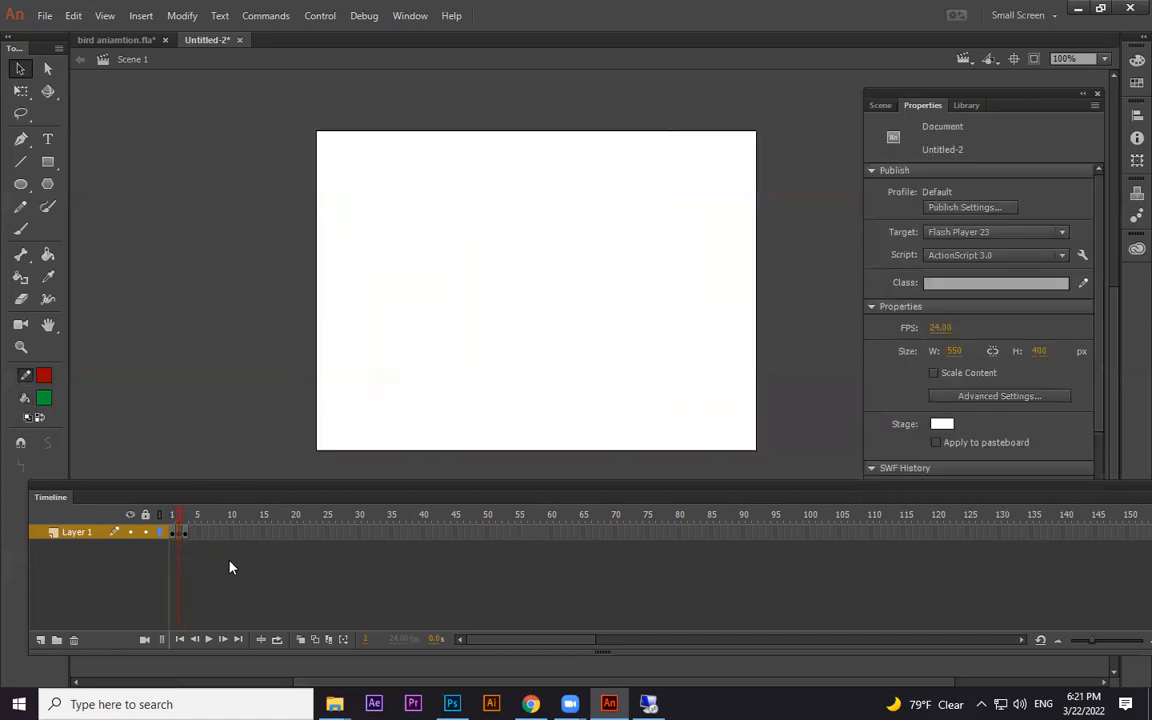
pyautogui.click(183, 532)
pyautogui.press('Delete')
# Step: Add the text YOU WON near the middle of the stage on frame 2
pyautogui.click(180, 532)
pyautogui.click(47, 138)
pyautogui.click(471, 289)
pyautogui.write('YOU')
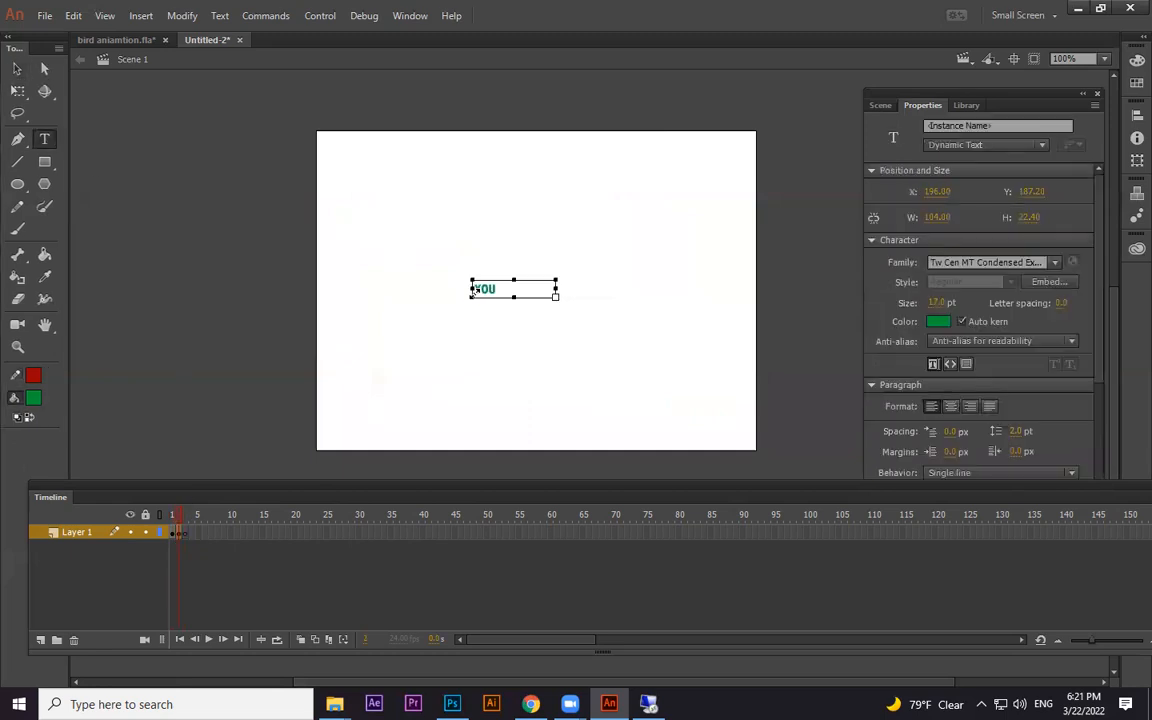
pyautogui.write(' WON')
pyautogui.click(15, 69)
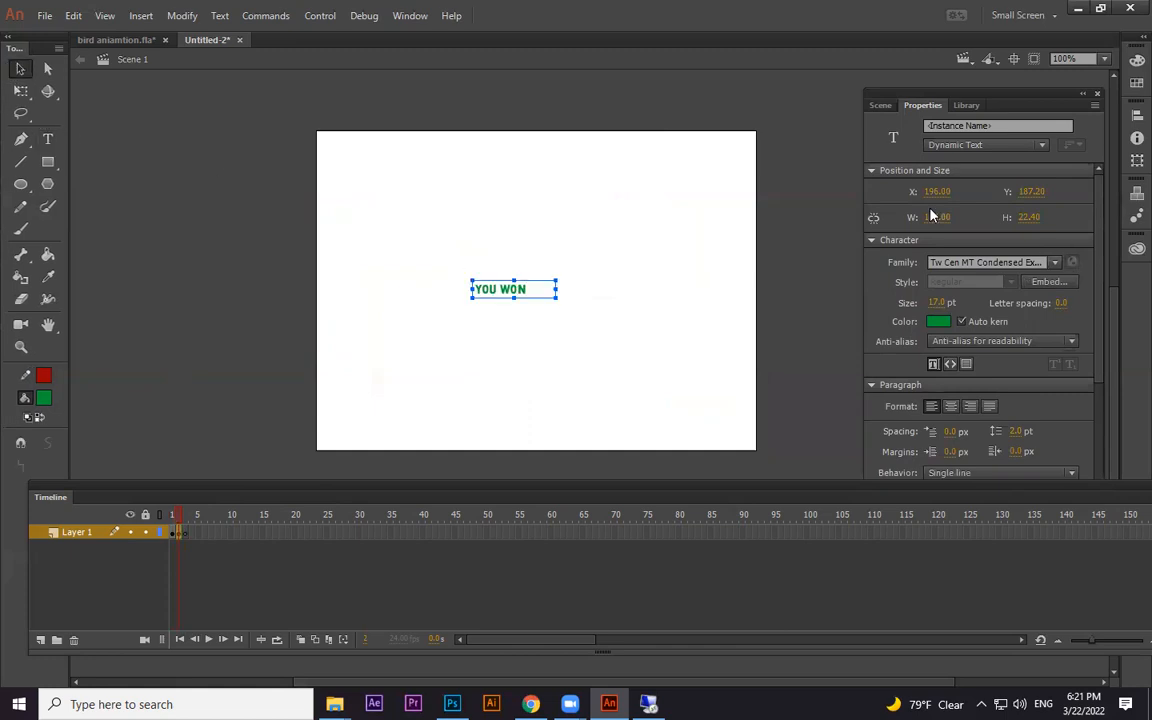
# Step: Enlarge the YOU WON text to 75 pt in a box about 300 by 178 px, centred horizontally on the stage
pyautogui.moveTo(939, 302)
pyautogui.mouseDown()
pyautogui.moveTo(1008, 297)
pyautogui.moveTo(952, 301)
pyautogui.mouseUp()
pyautogui.moveTo(556, 281); pyautogui.dragTo(712, 225)
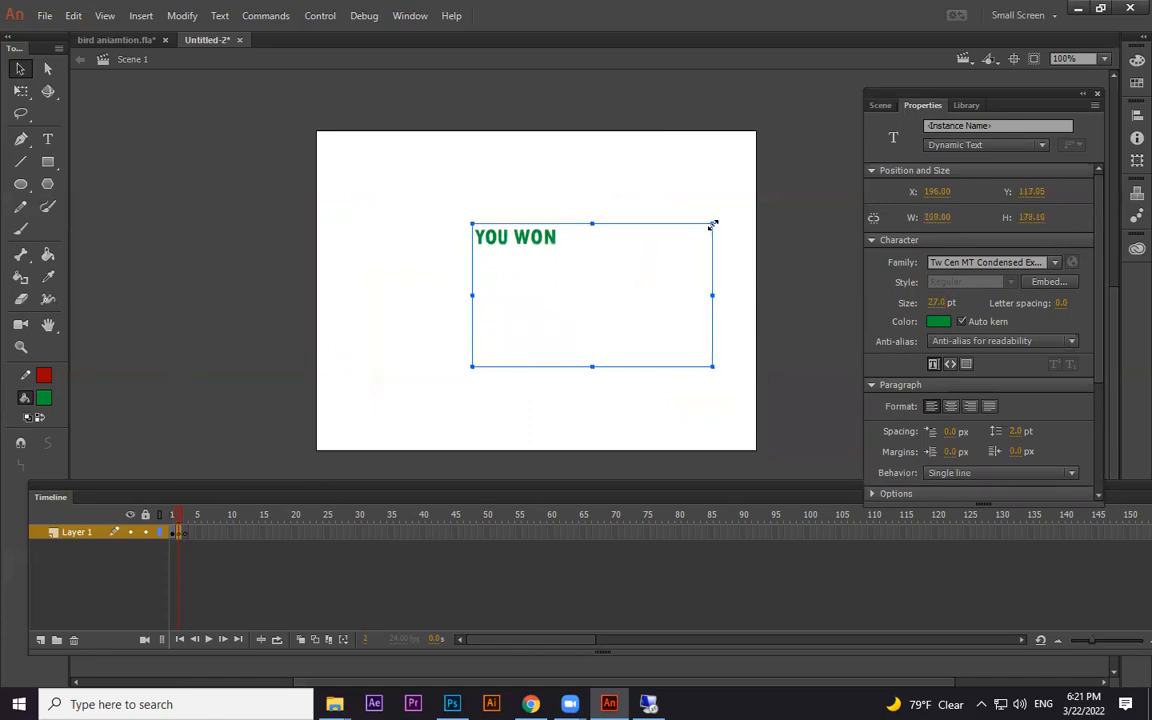
pyautogui.moveTo(936, 302); pyautogui.dragTo(984, 302)
pyautogui.moveTo(582, 282); pyautogui.dragTo(525, 312)
pyautogui.click(573, 213)
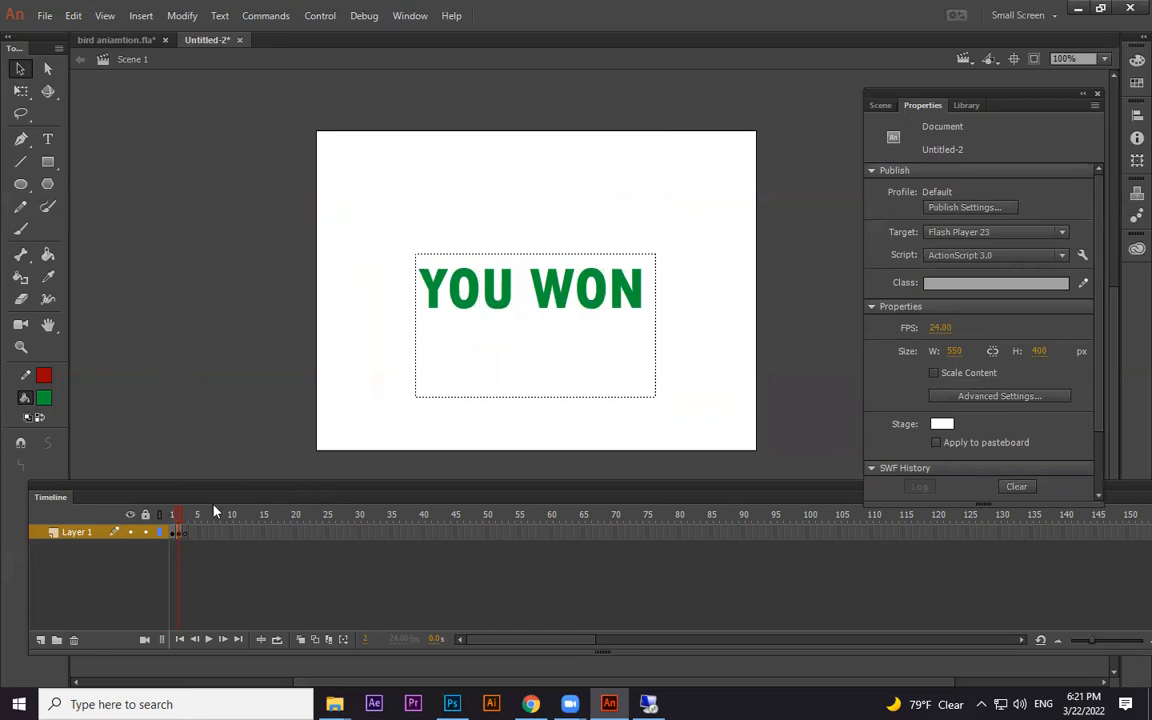
# Step: Copy the YOU WON text to frame 3, reword it to YOU LOST and place it near the stage centre
pyautogui.click(568, 301)
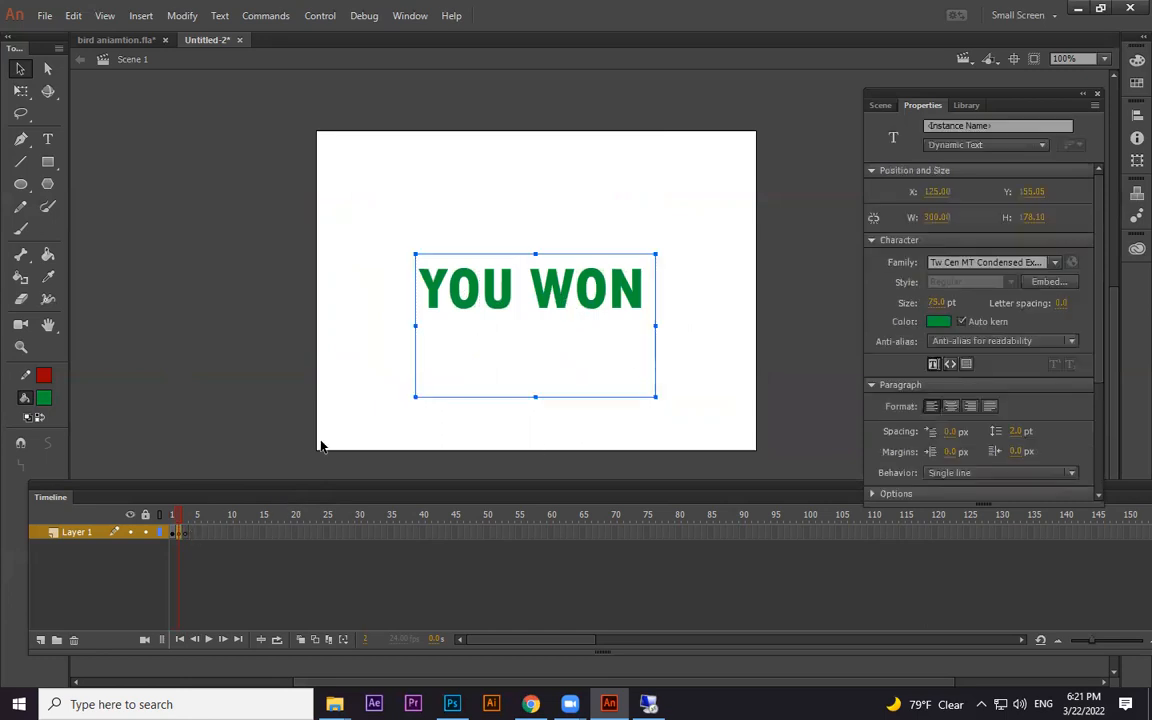
pyautogui.click(183, 534)
pyautogui.hotkey('ctrl', 'v')
pyautogui.moveTo(584, 341); pyautogui.dragTo(668, 270)
pyautogui.doubleClick(553, 281)
pyautogui.write('LOST')
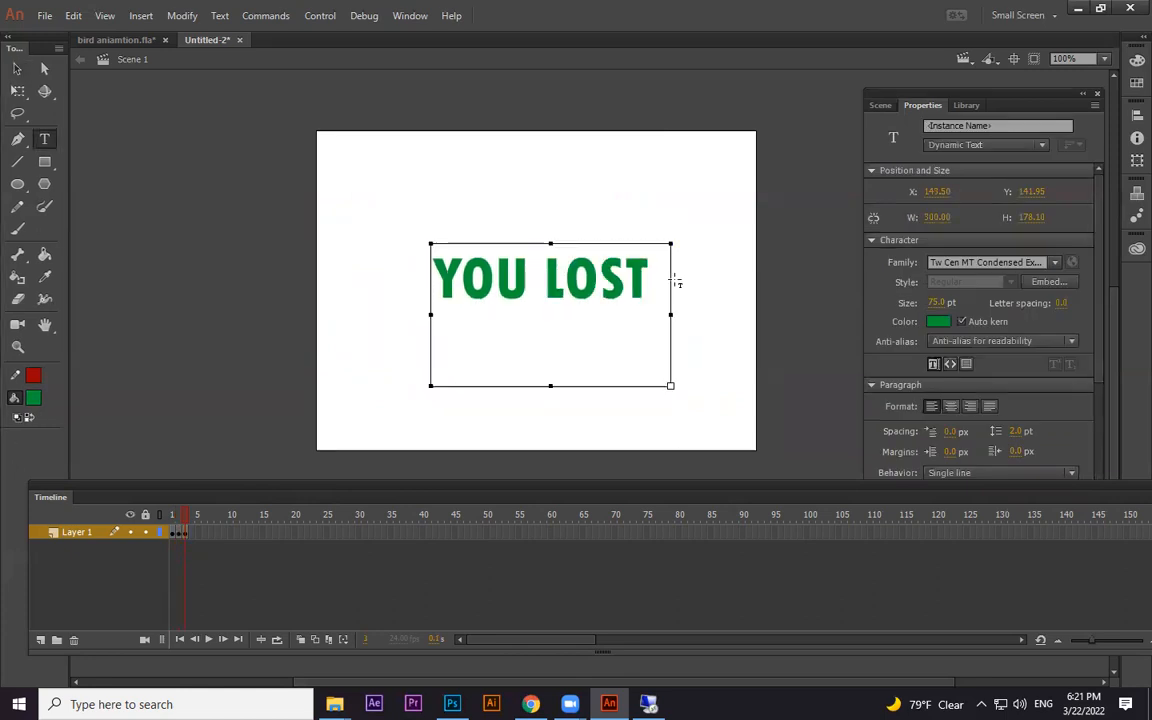
pyautogui.press('Escape')
pyautogui.moveTo(645, 265); pyautogui.dragTo(640, 267)
# Step: Recolour the YOU LOST text on frame 3 to the bright red swatch
pyautogui.click(948, 324)
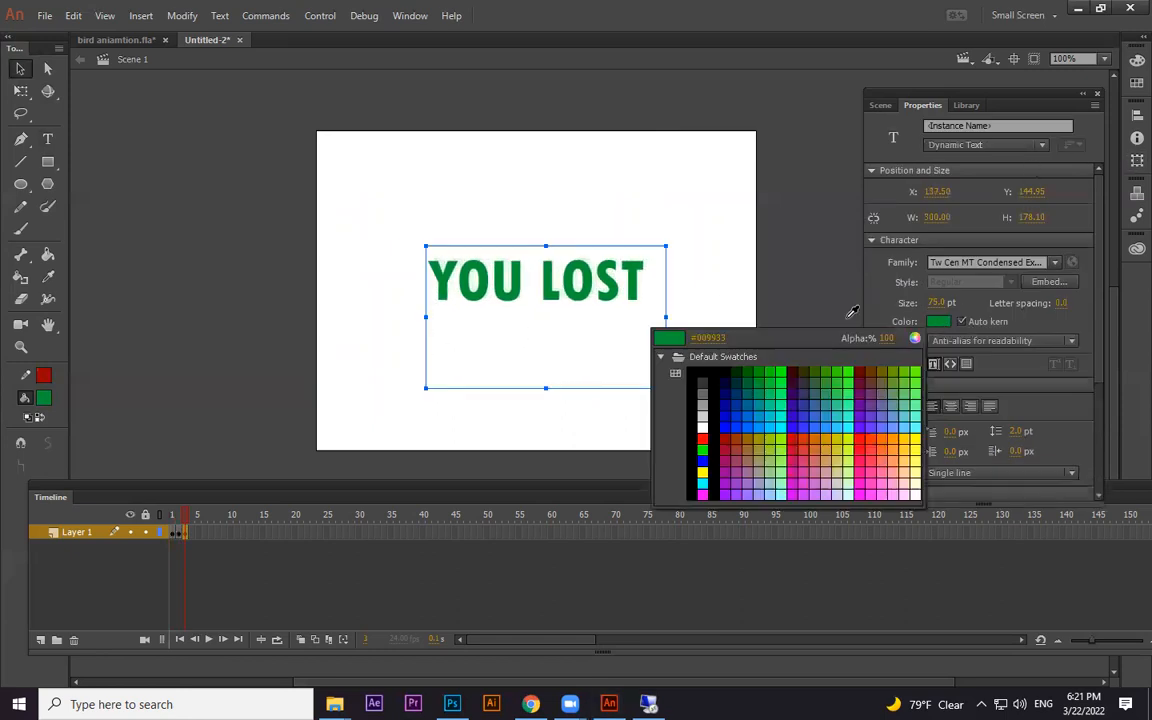
pyautogui.click(704, 436)
pyautogui.click(560, 428)
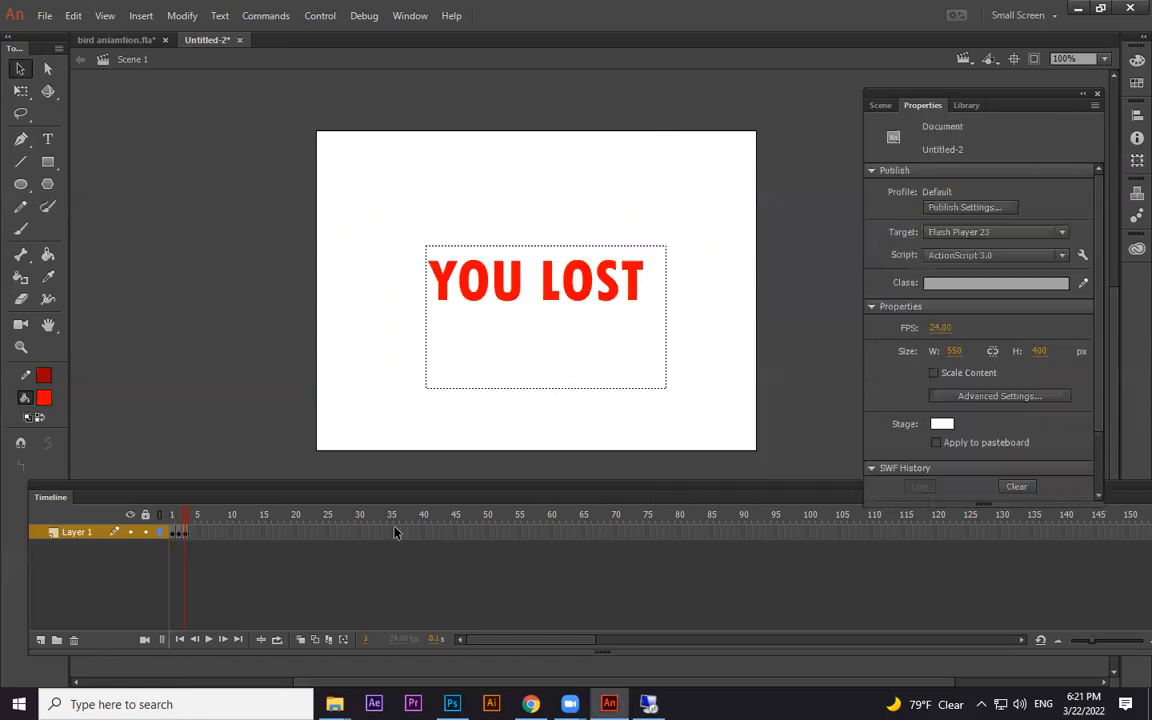
pyautogui.click(179, 534)
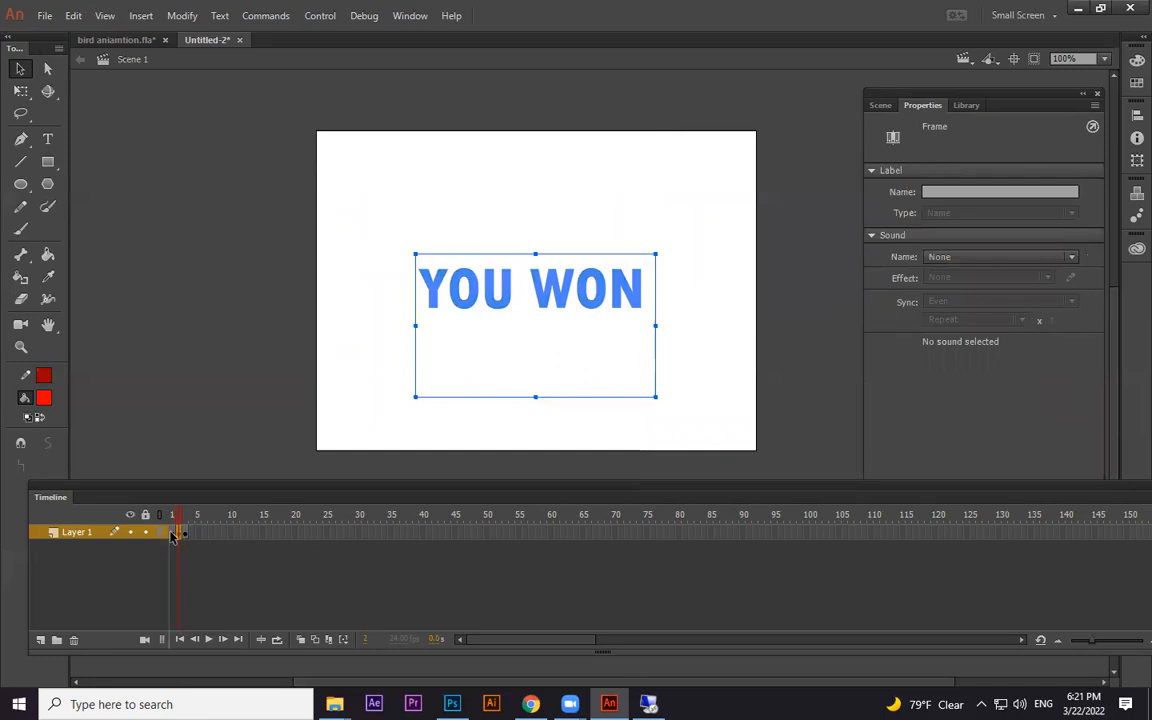
pyautogui.click(166, 532)
pyautogui.click(159, 535)
pyautogui.click(159, 535)
pyautogui.click(159, 535)
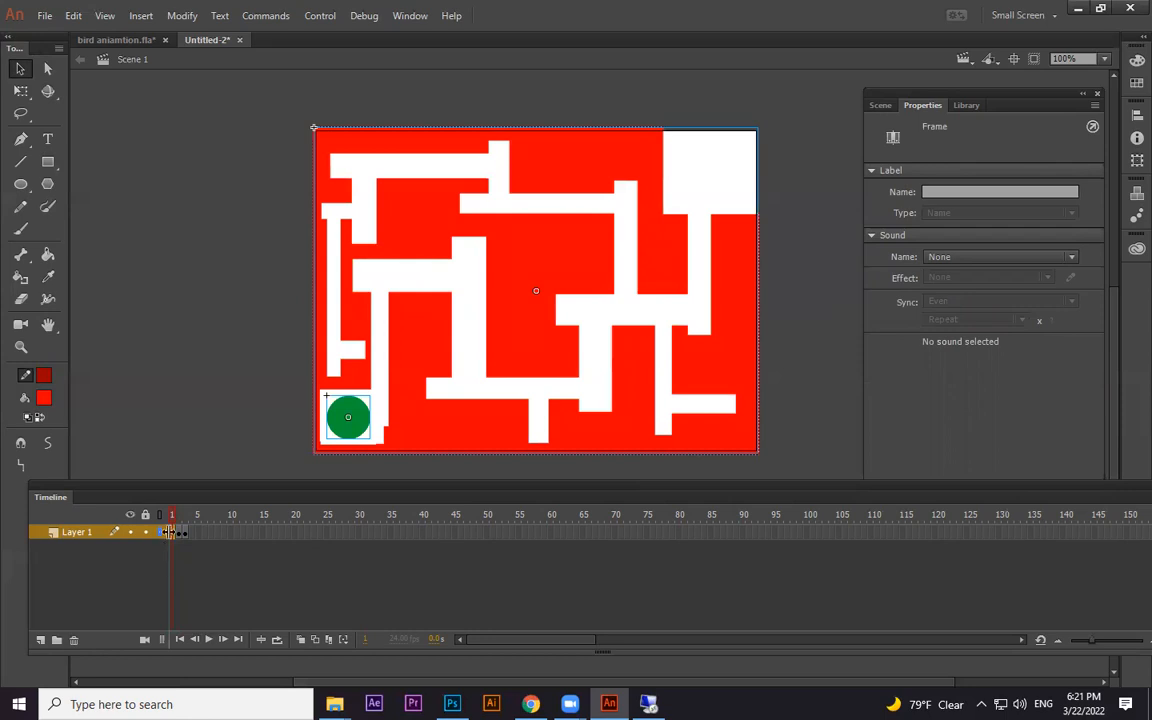
pyautogui.click(180, 534)
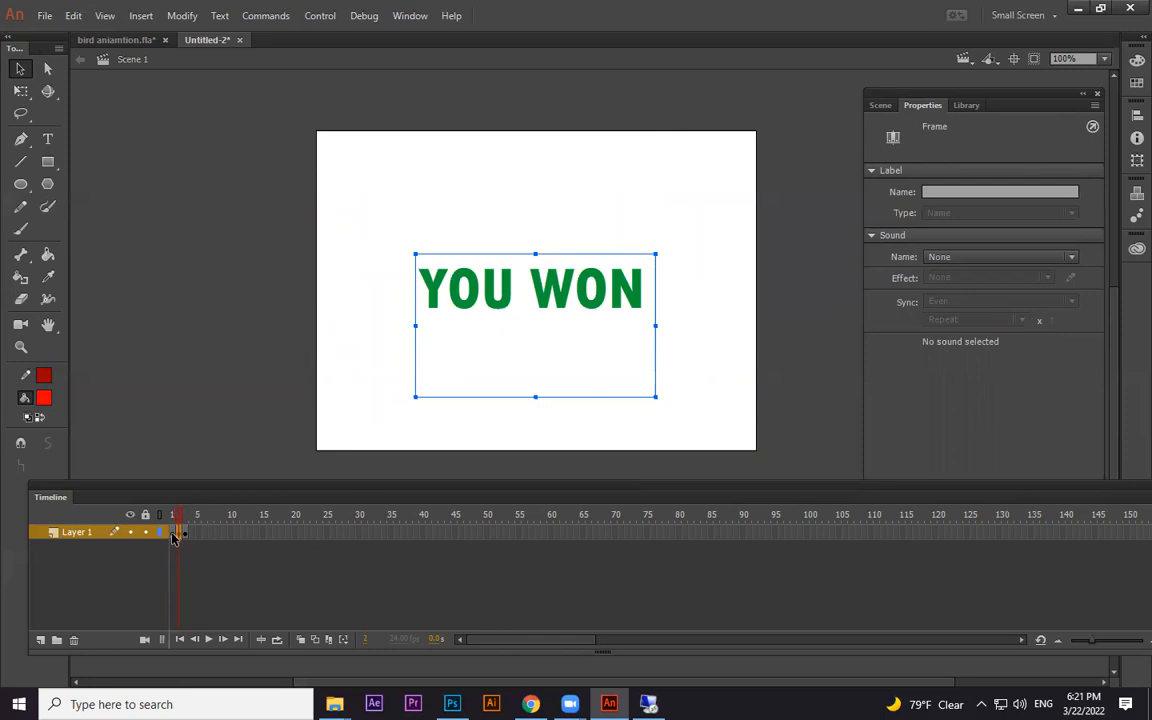
# Step: Add the script stop(); to frame 1 of Layer 1 and copy that line
pyautogui.click(173, 533)
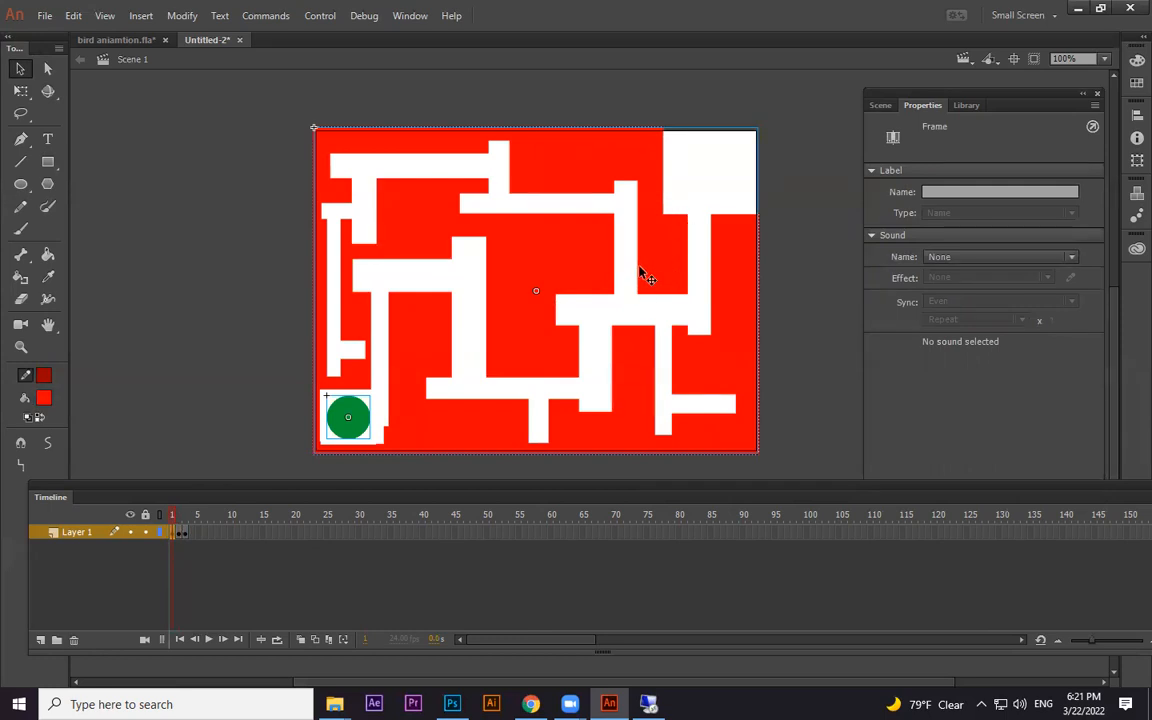
pyautogui.rightClick(175, 542)
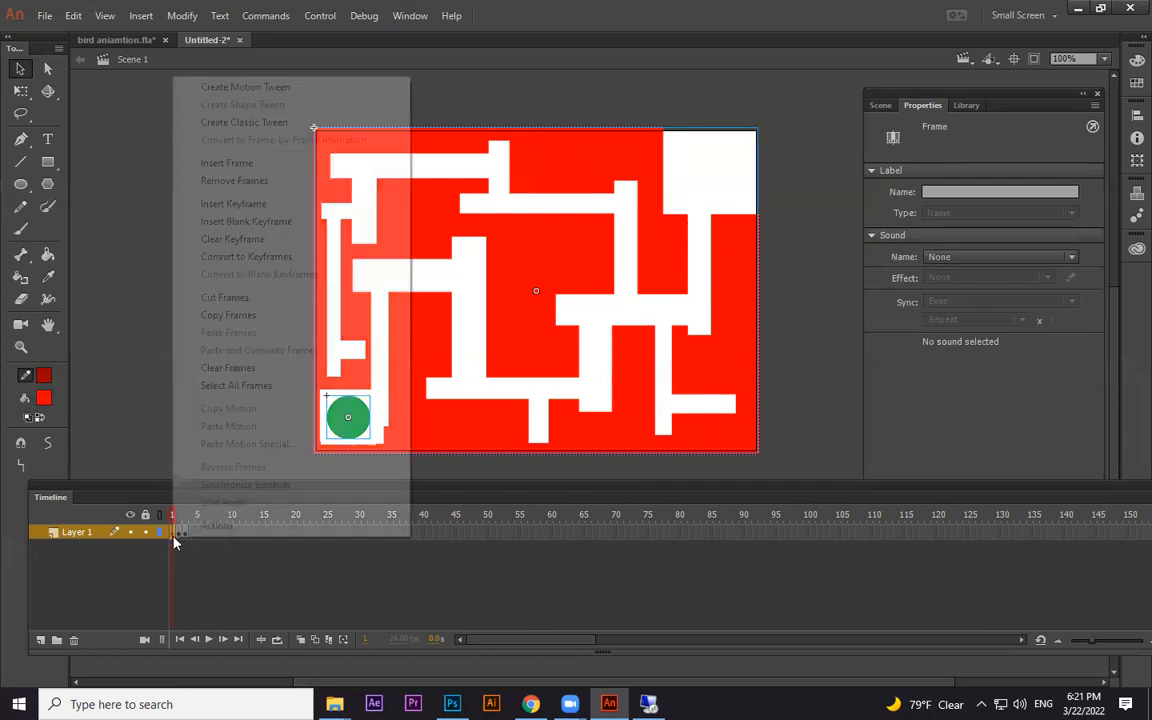
pyautogui.click(218, 528)
pyautogui.write('s')
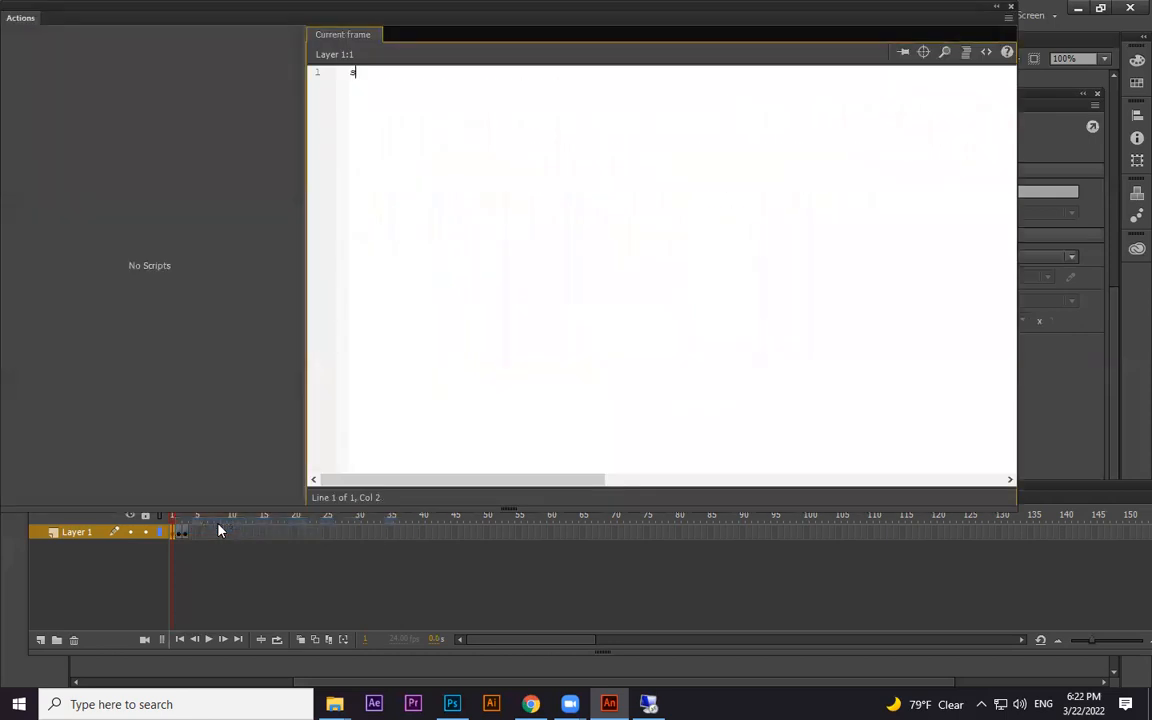
pyautogui.write('top();')
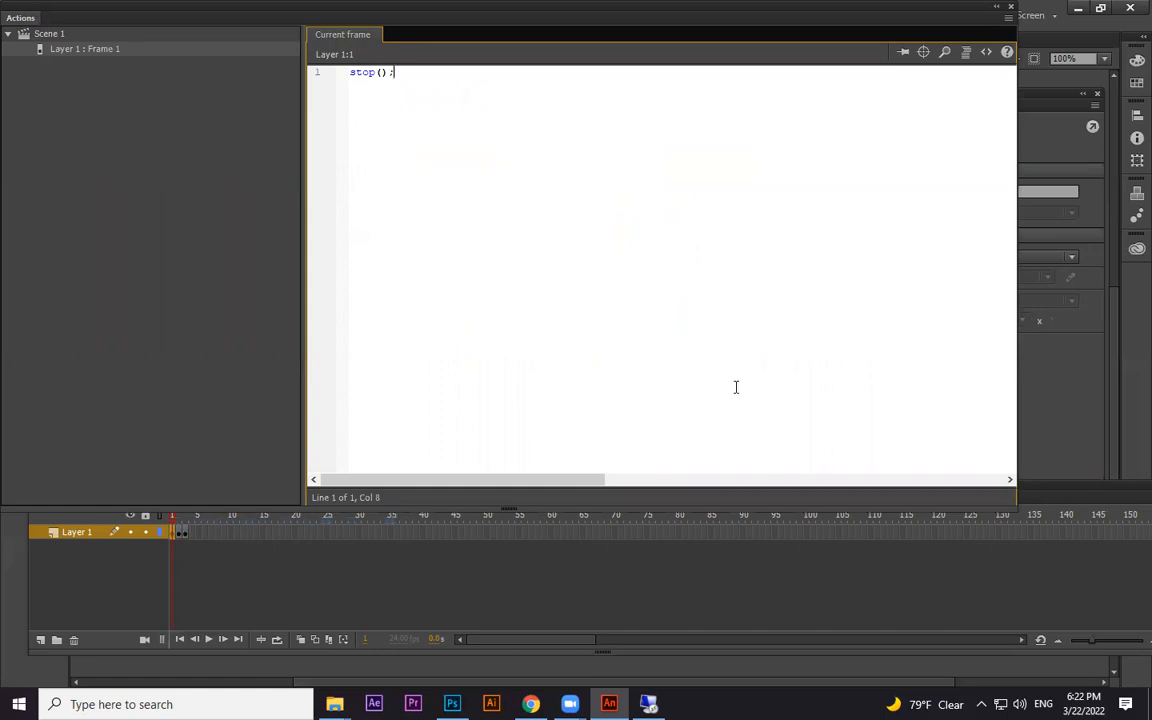
pyautogui.hotkey('ctrl', 'a')
pyautogui.hotkey('ctrl', 'c')
pyautogui.click(1012, 9)
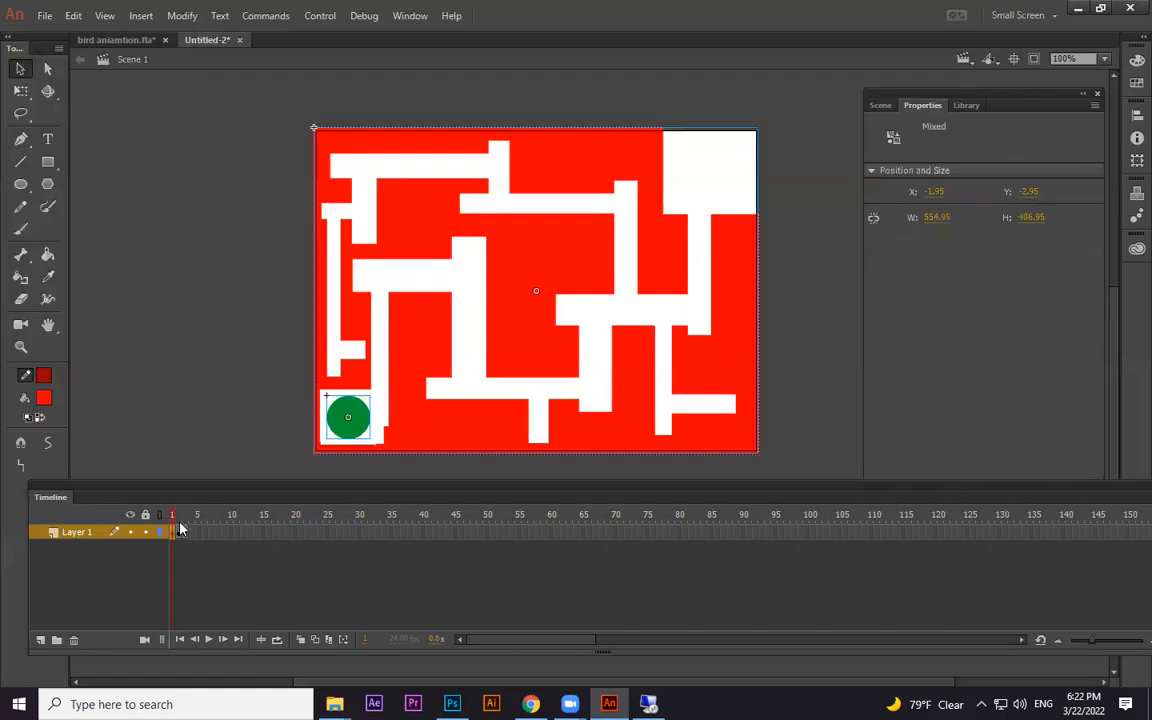
# Step: Paste the copied stop(); line into the script of frame 2, the YOU WON screen
pyautogui.click(180, 532)
pyautogui.rightClick(180, 532)
pyautogui.click(225, 514)
pyautogui.hotkey('ctrl', 'v')
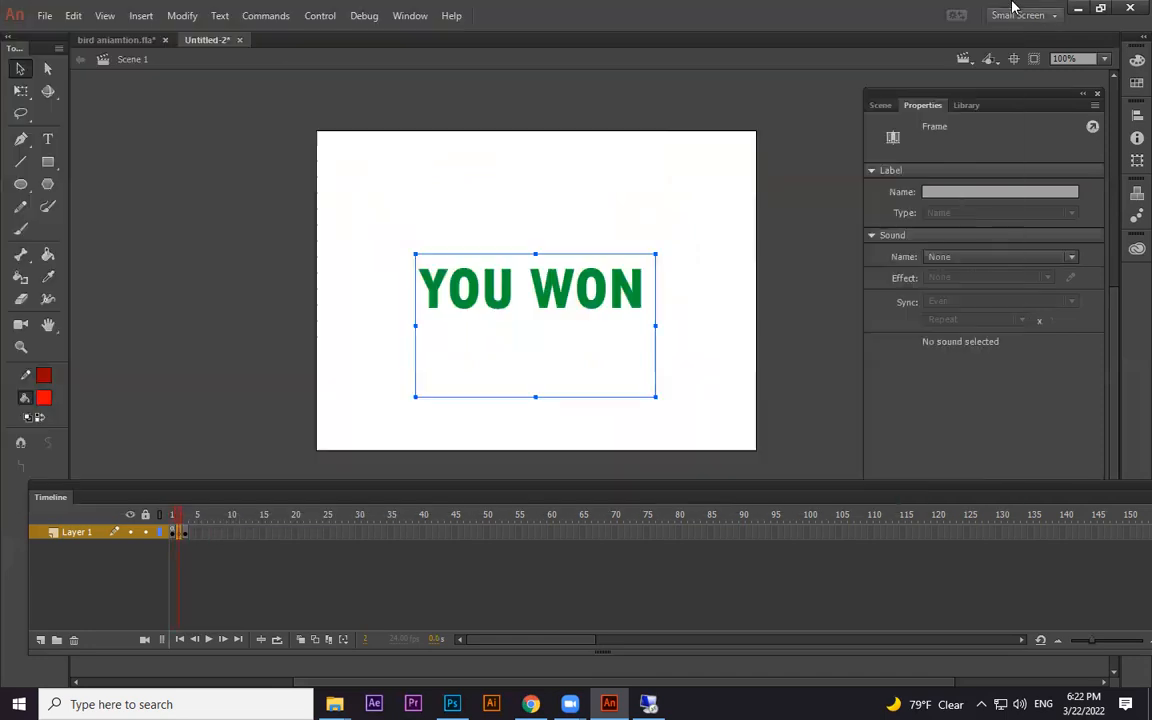
pyautogui.click(1010, 7)
# Step: Paste the copied stop(); line into the script of frame 3, the YOU LOST screen
pyautogui.click(184, 532)
pyautogui.rightClick(184, 532)
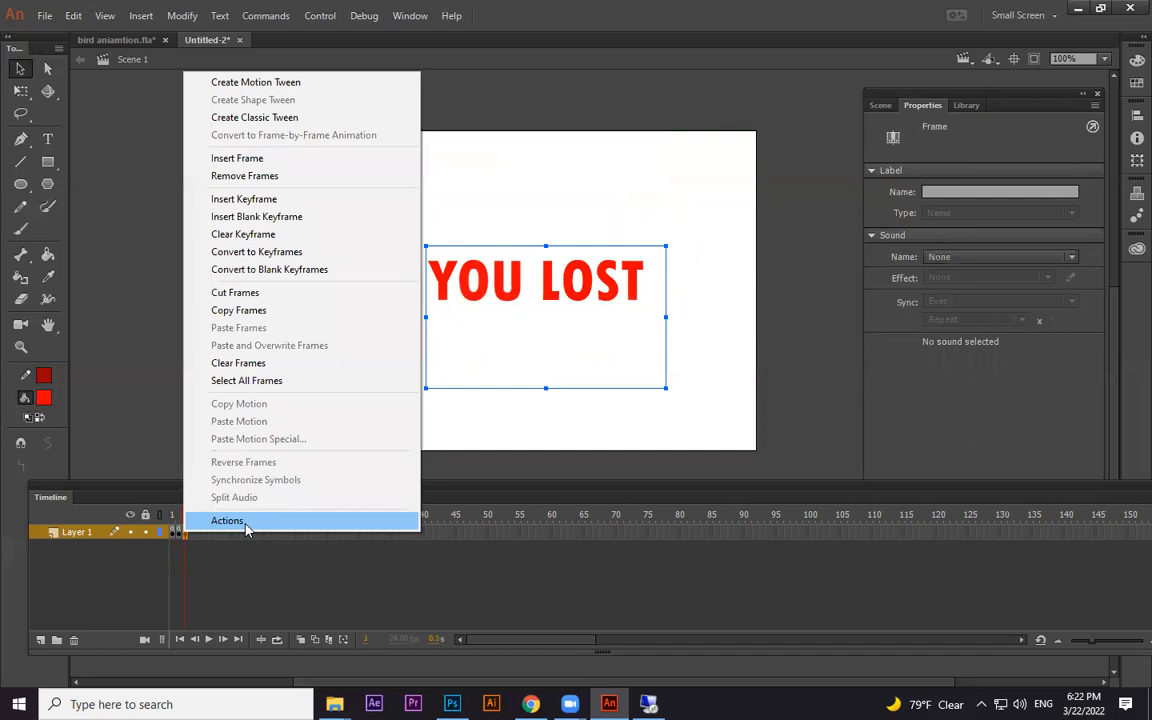
pyautogui.click(242, 522)
pyautogui.hotkey('ctrl', 'v')
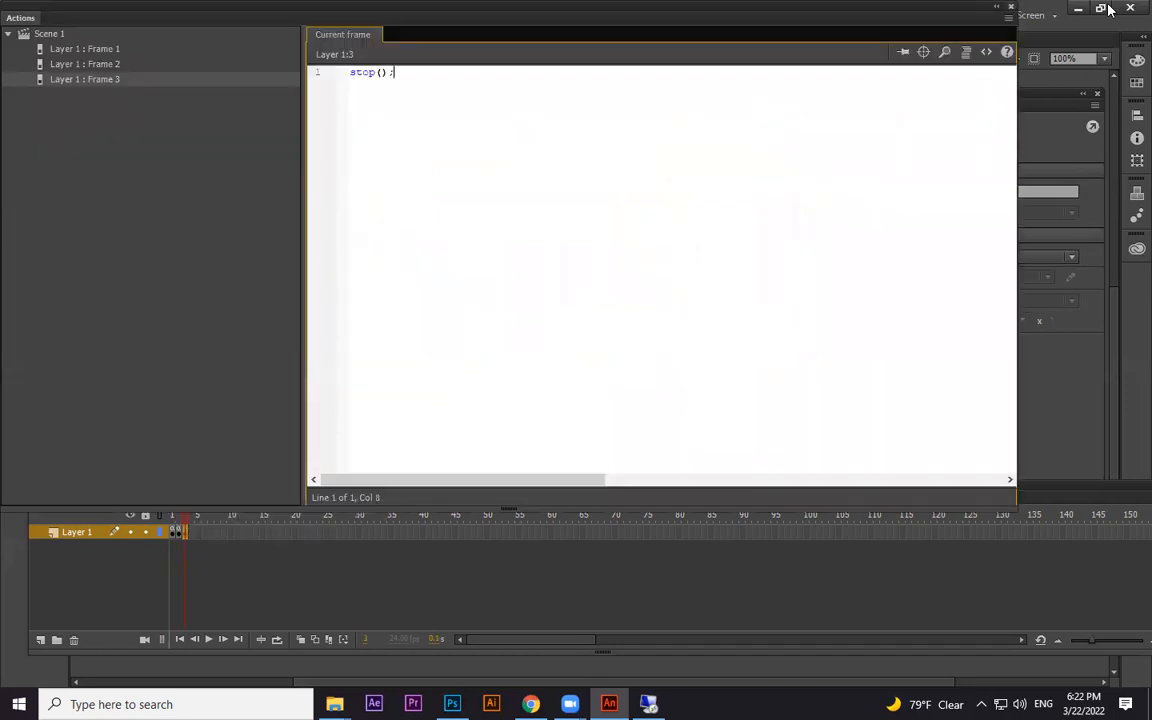
pyautogui.click(1010, 7)
# Step: Return to frame 1, test the movie to check that it stops on the maze, and close the preview
pyautogui.click(173, 514)
pyautogui.moveTo(173, 514); pyautogui.dragTo(145, 514)
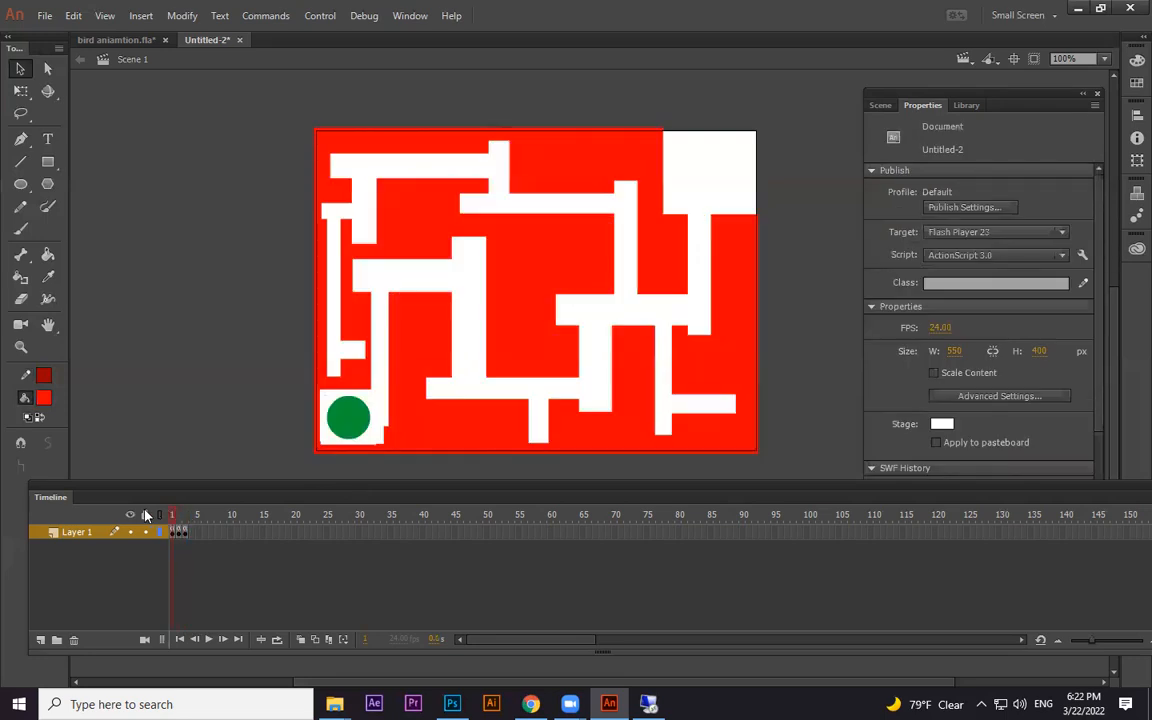
pyautogui.hotkey('ctrl', 'Return')
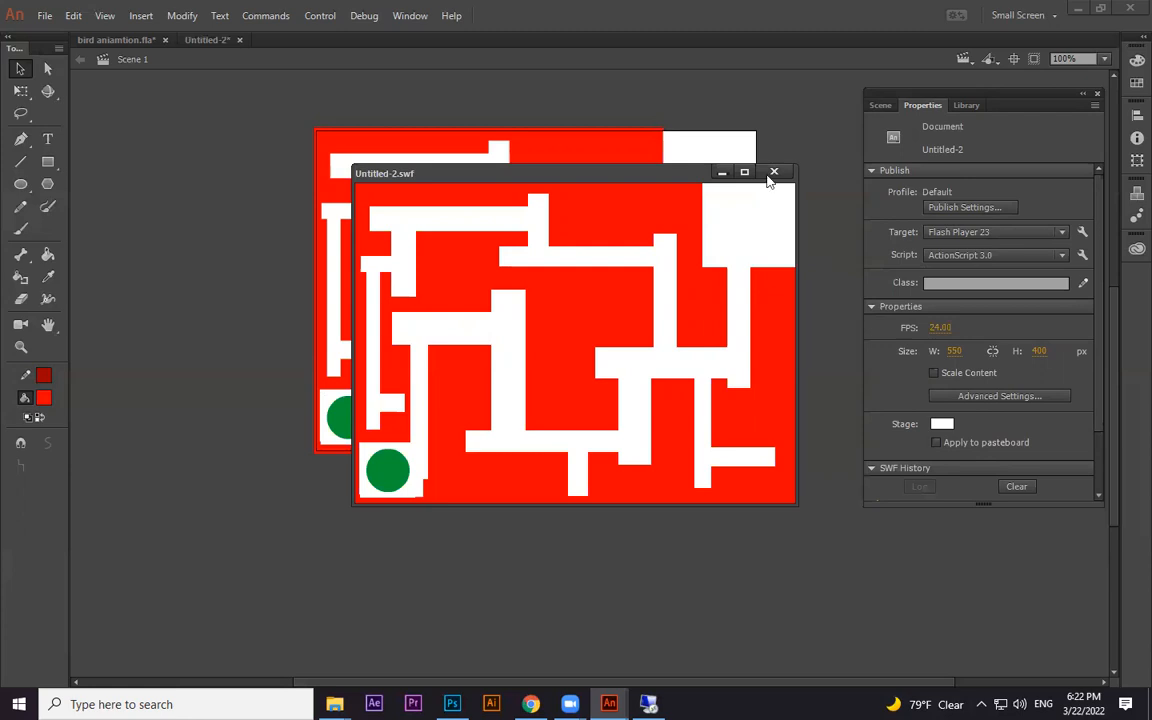
pyautogui.click(774, 172)
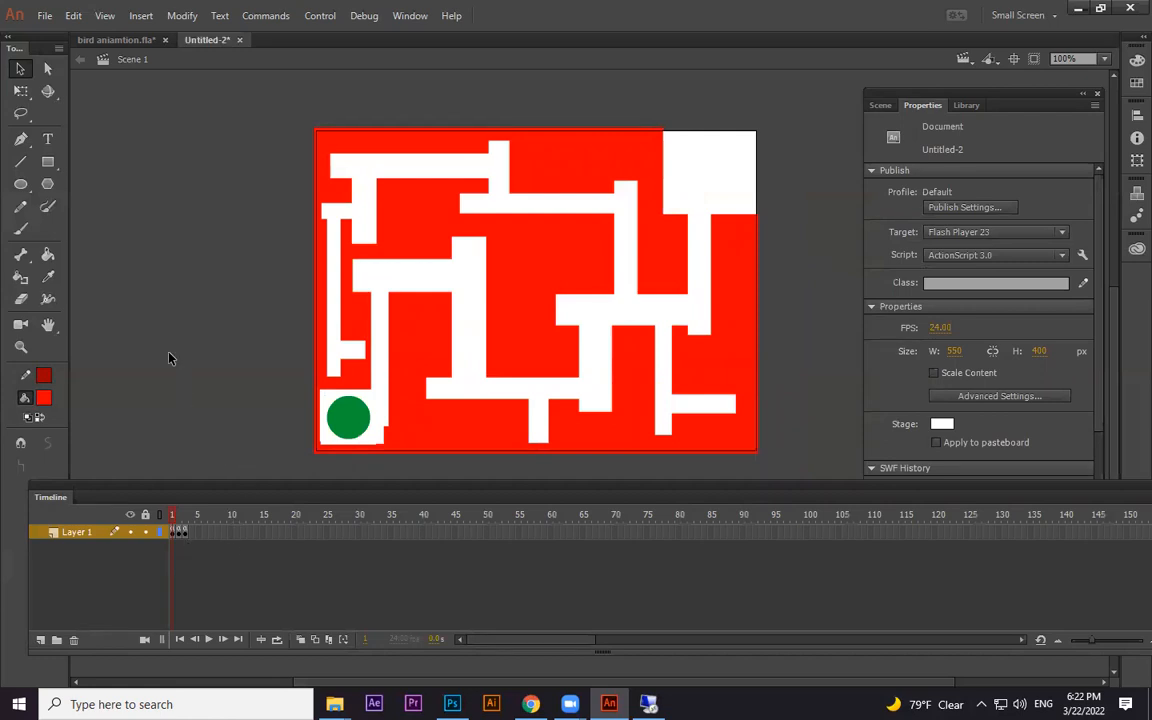
# Step: Review the maze button's properties on frame 1 and the YOU WON and YOU LOST screens on frames 2 and 3
pyautogui.click(632, 174)
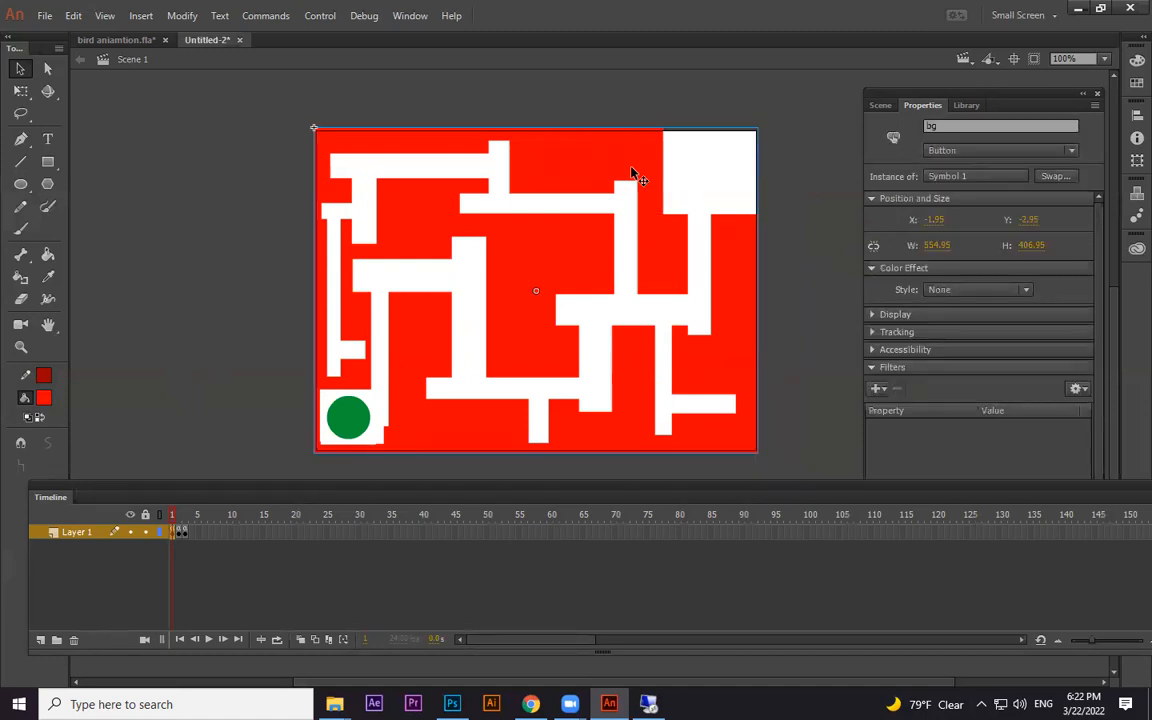
pyautogui.click(178, 533)
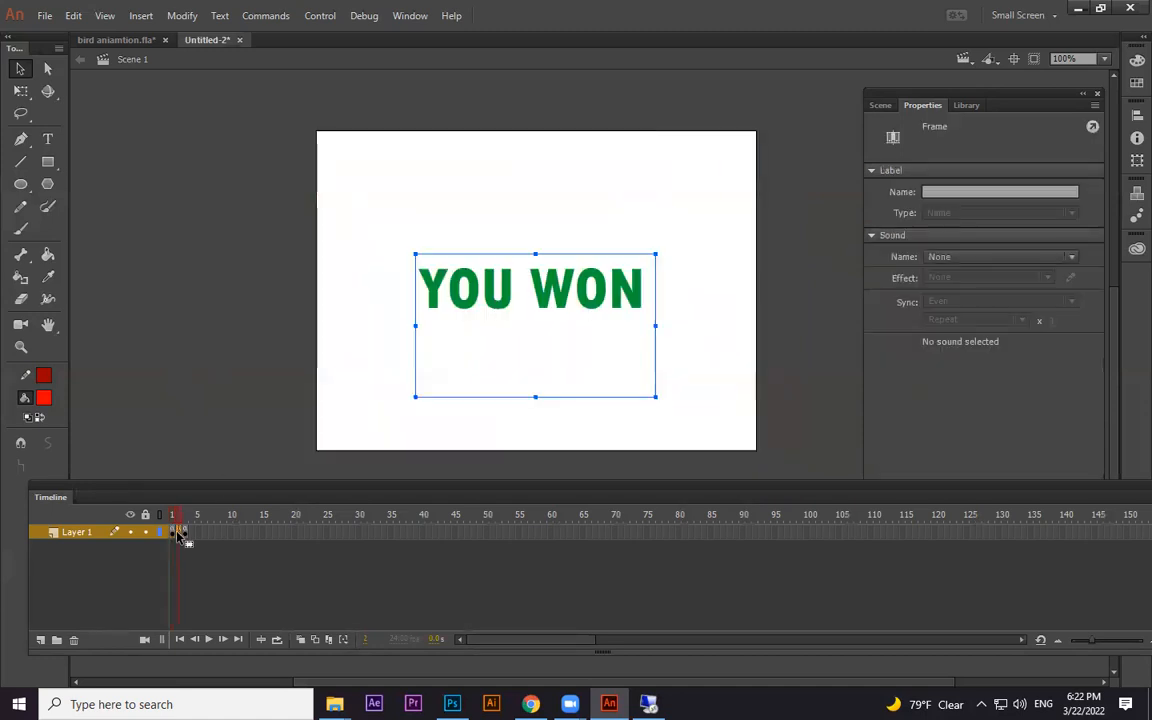
pyautogui.click(185, 533)
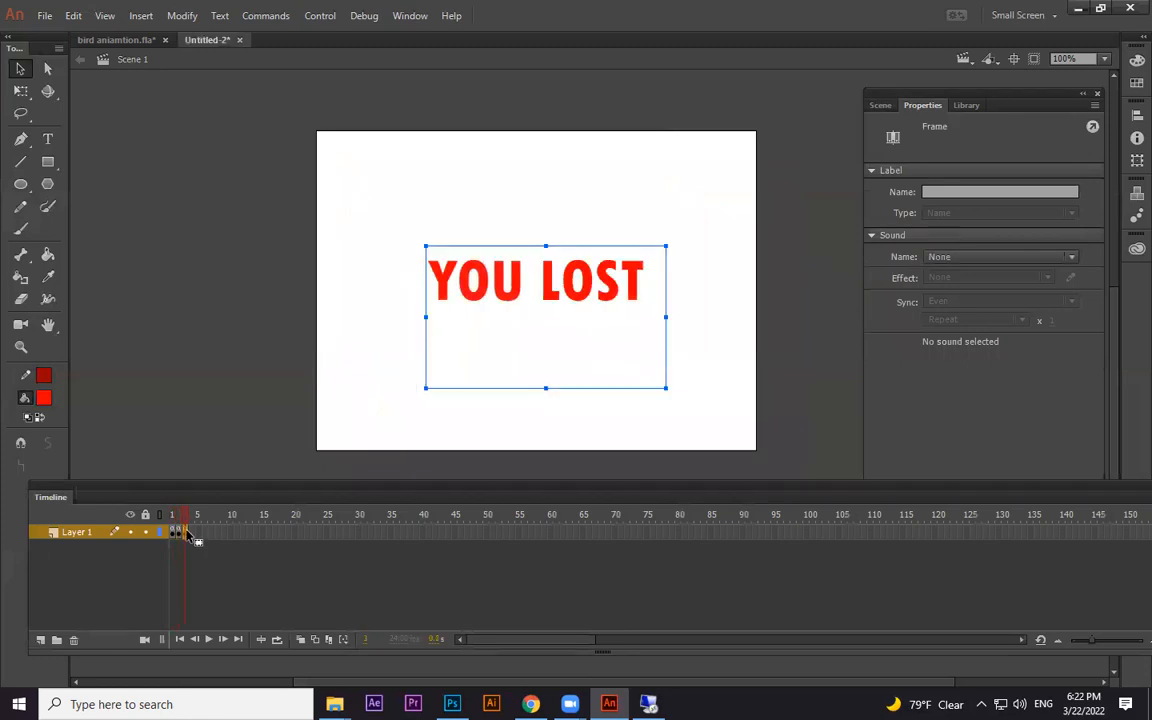
pyautogui.click(172, 536)
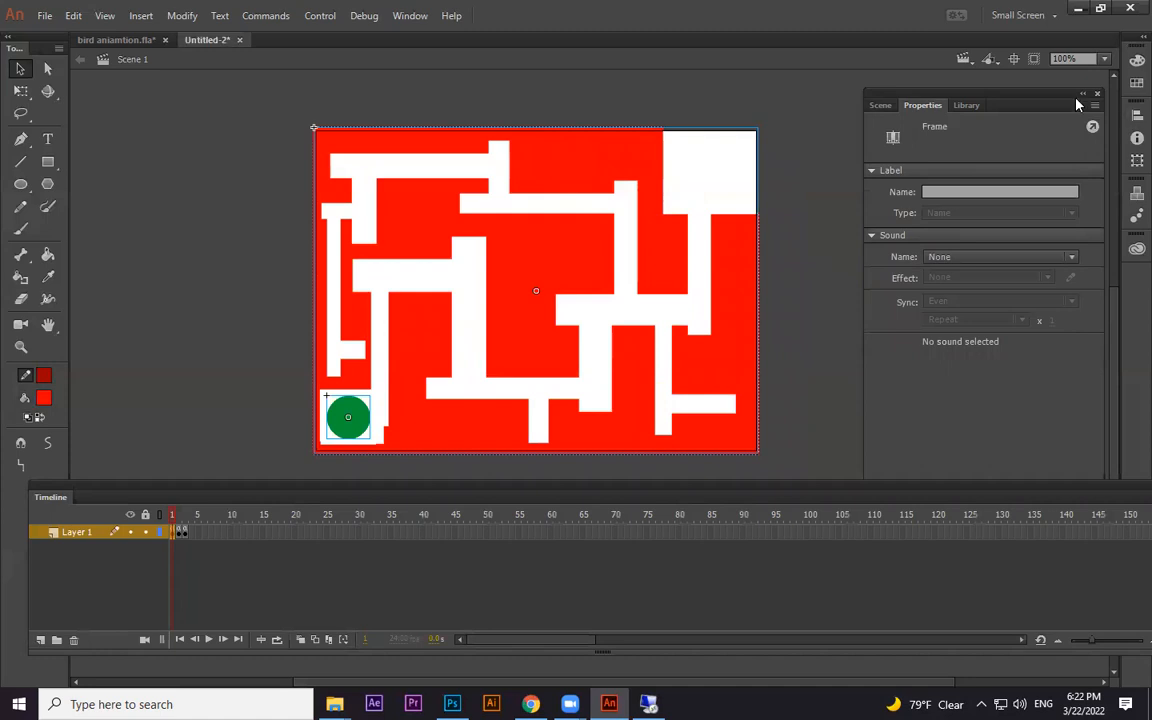
pyautogui.click(880, 106)
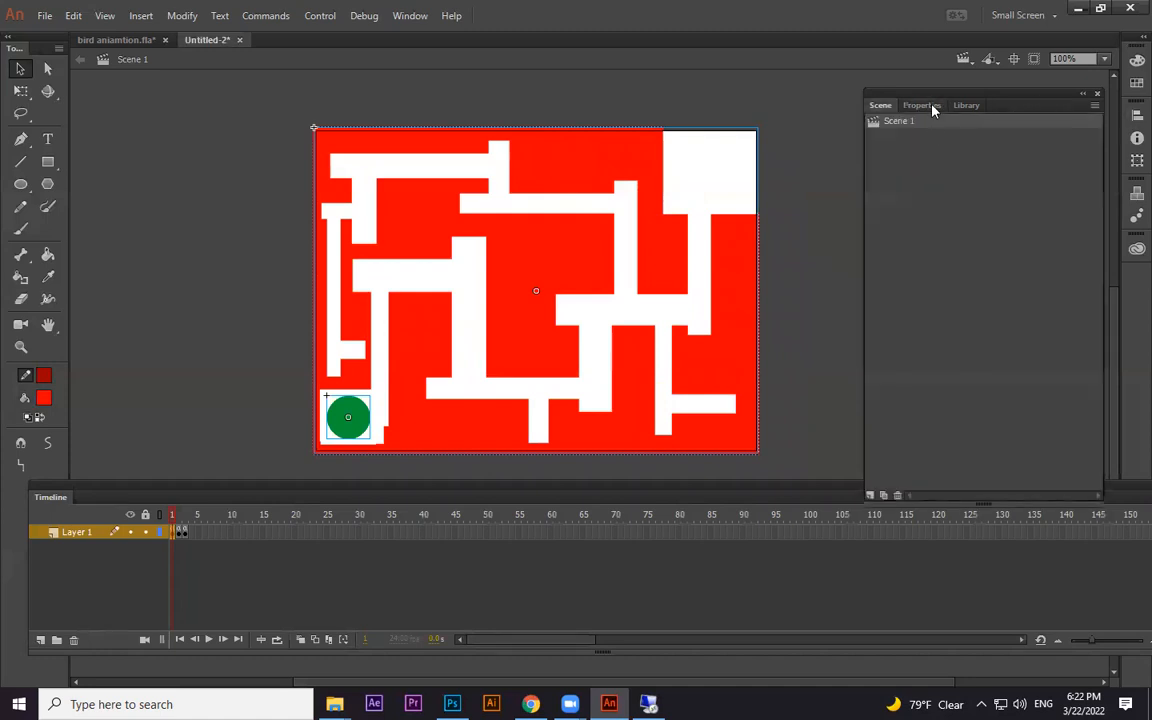
pyautogui.click(933, 110)
pyautogui.click(705, 150)
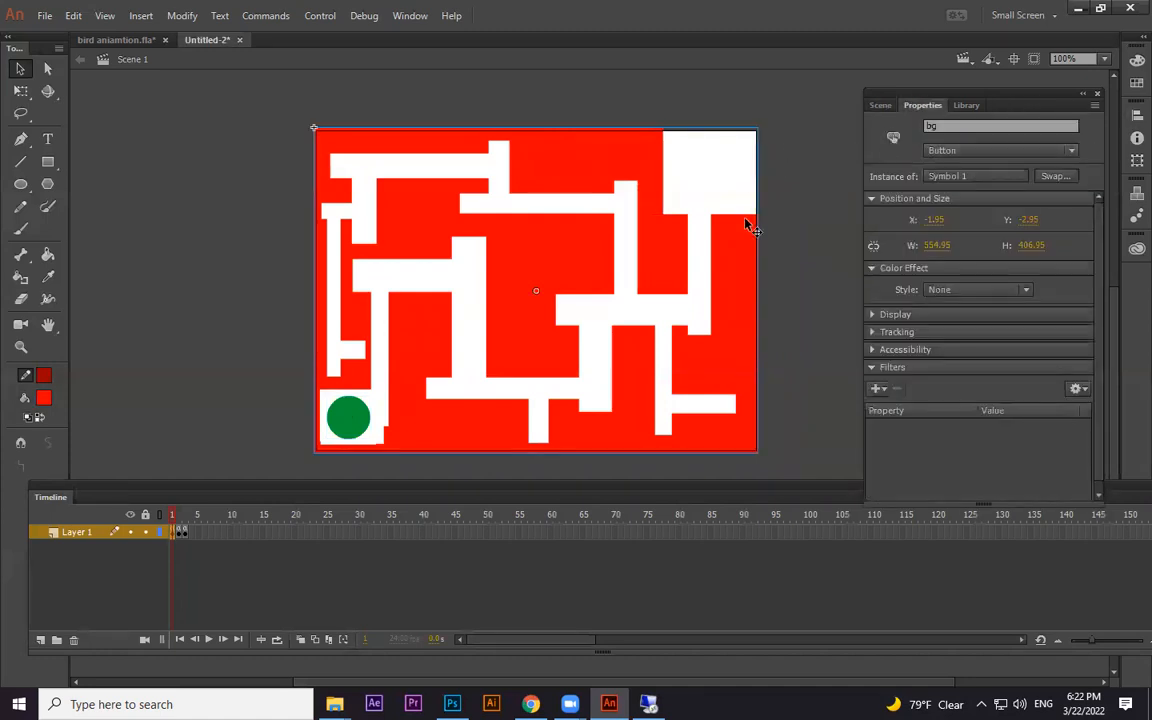
pyautogui.click(184, 532)
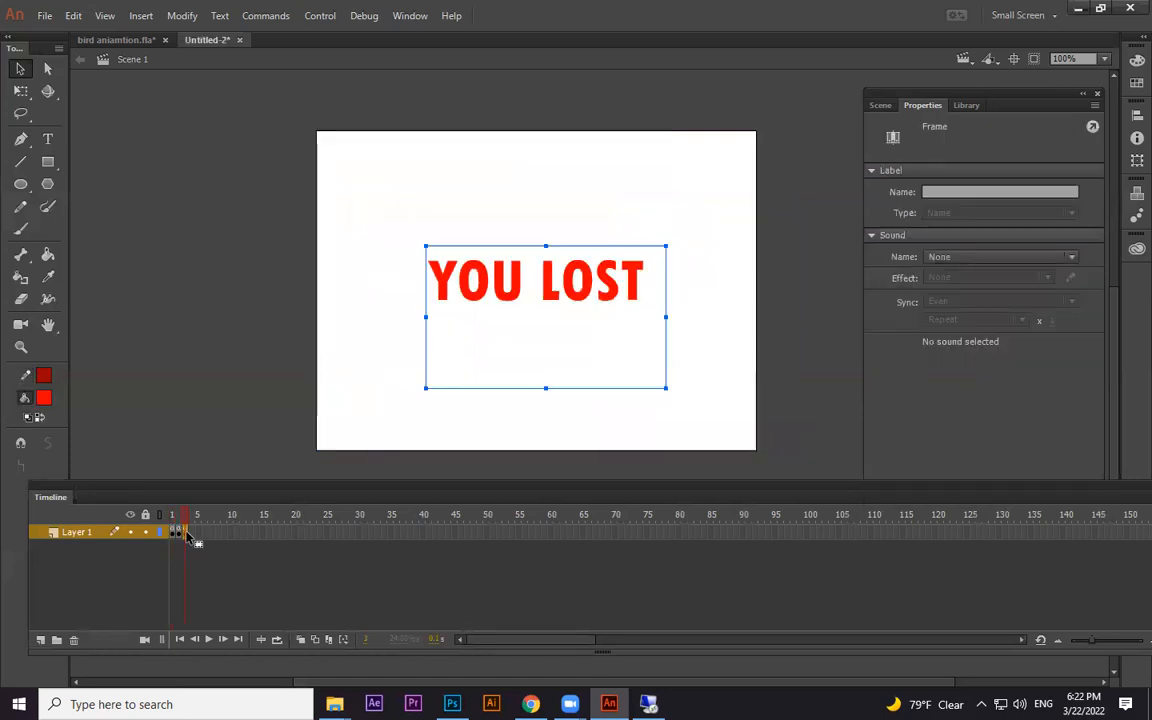
pyautogui.click(174, 532)
pyautogui.click(242, 339)
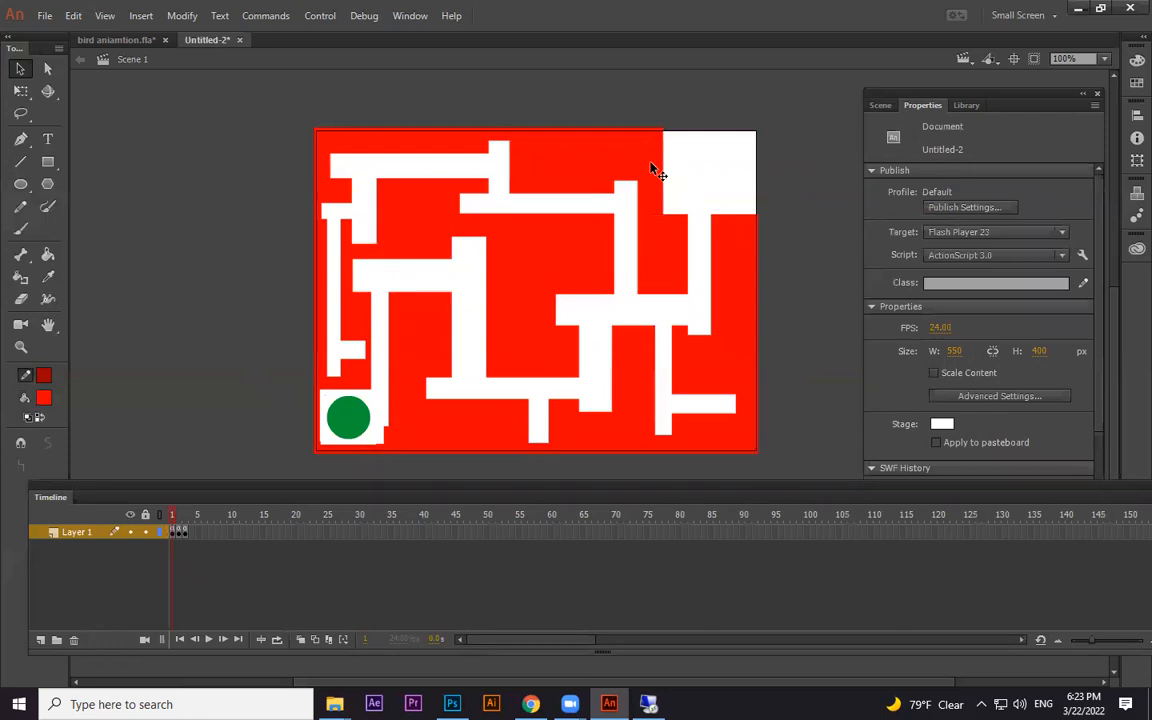
# Step: Select the red maze button bg and open frame 1's script, adding two new lines below stop();
pyautogui.click(620, 166)
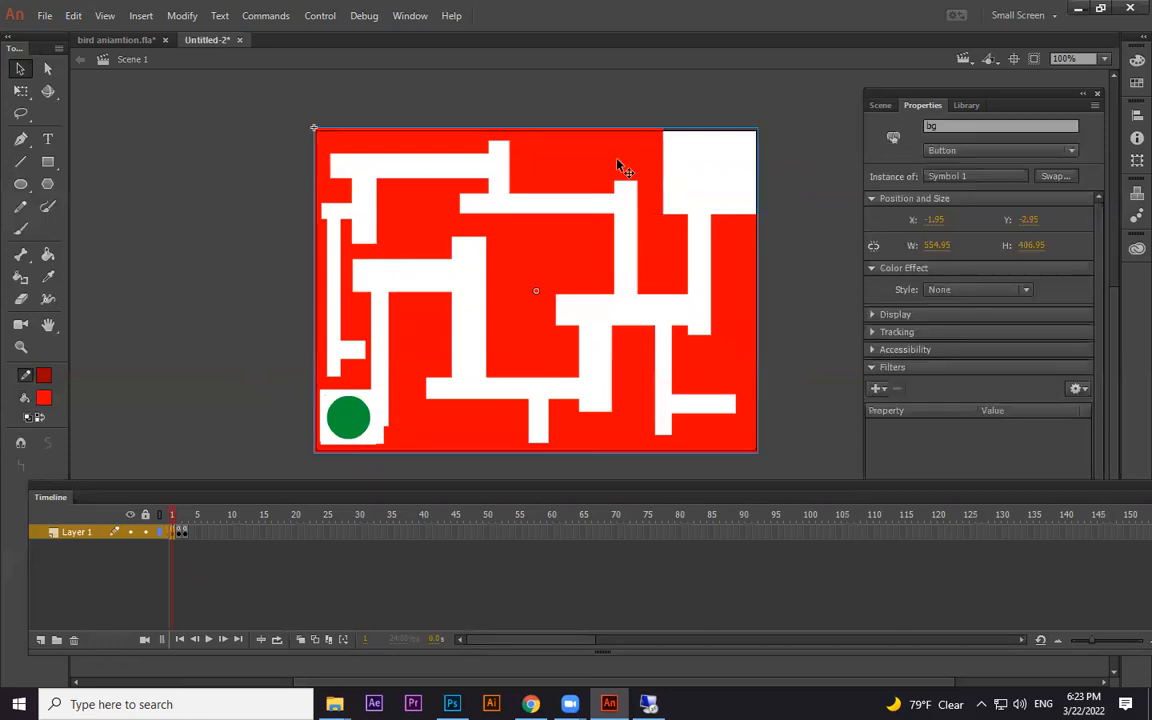
pyautogui.rightClick(618, 166)
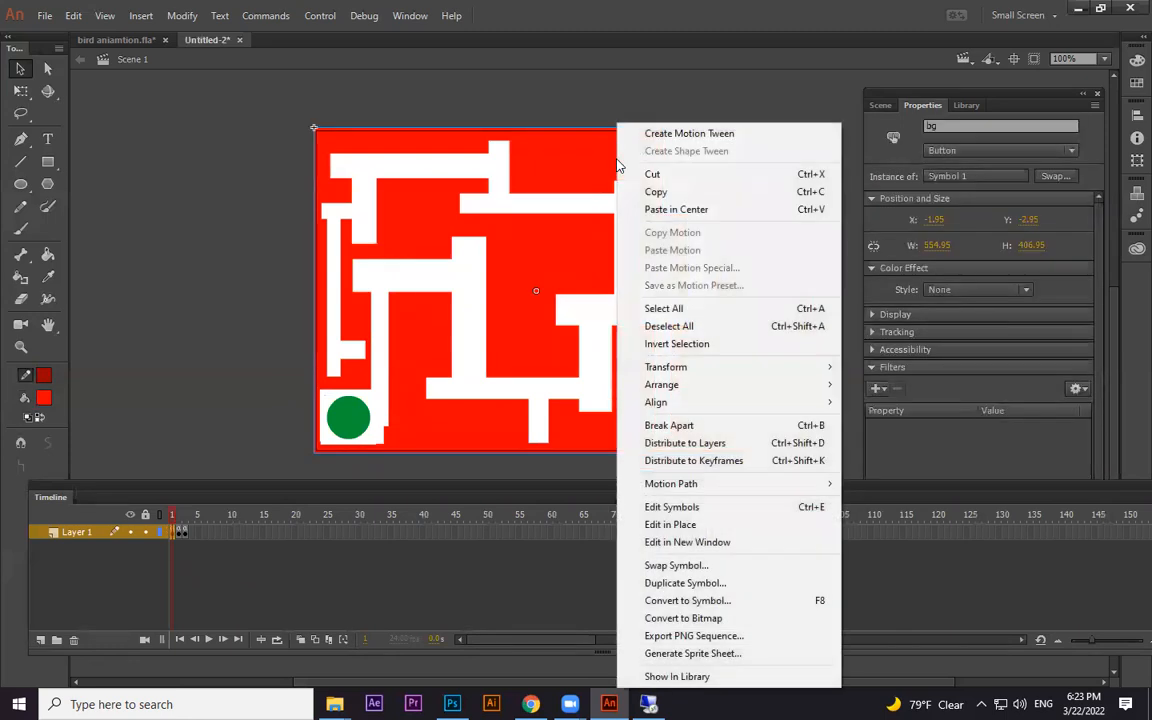
pyautogui.click(597, 162)
pyautogui.press('F9')
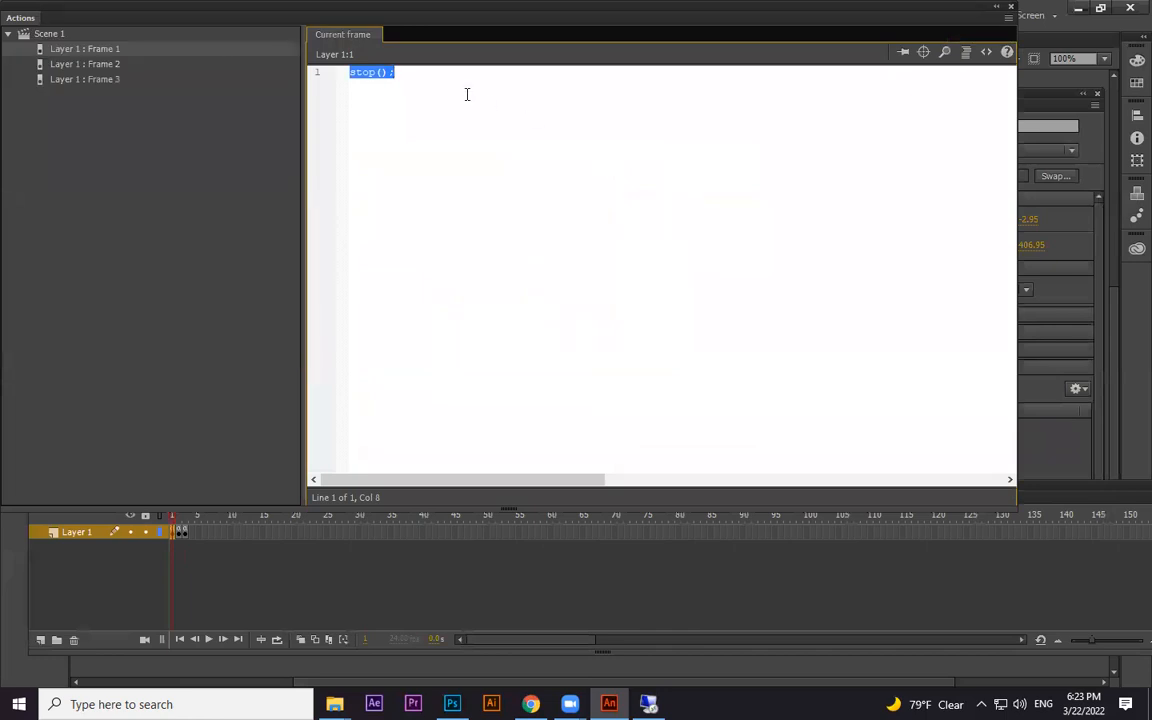
pyautogui.click(466, 94)
pyautogui.press('Return')
pyautogui.press('Return')
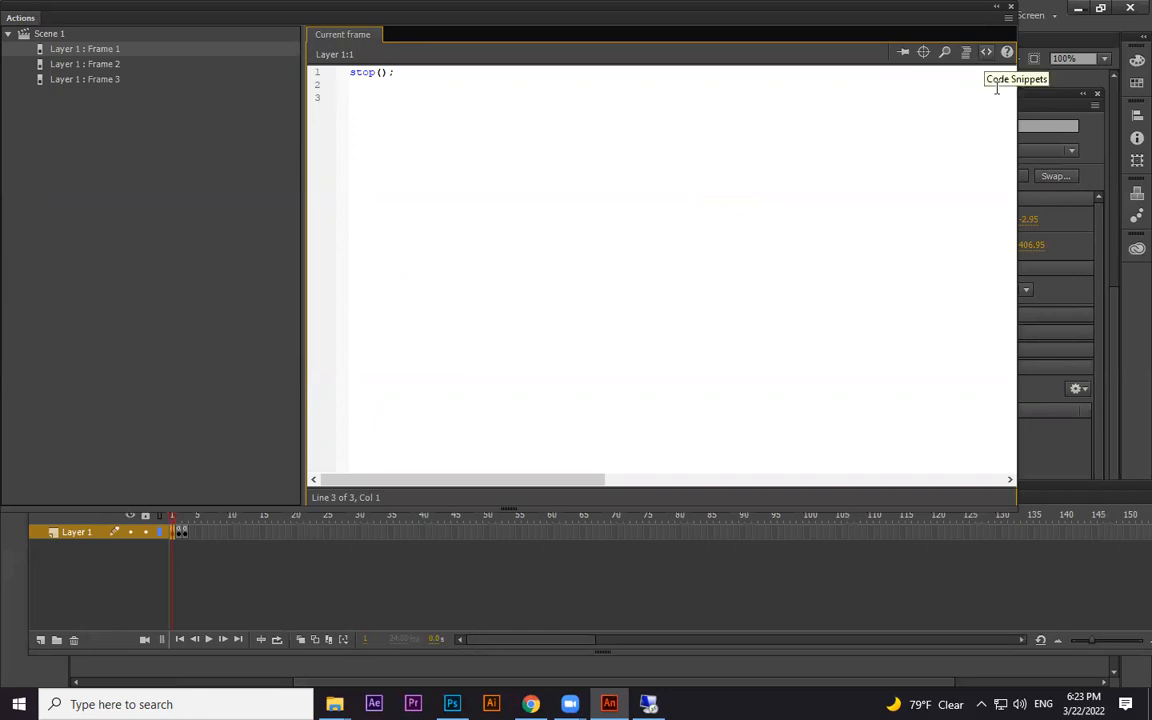
# Step: Apply the ActionScript Timeline Navigation snippet Click to Go to Frame and Play to the bg maze button
pyautogui.click(986, 52)
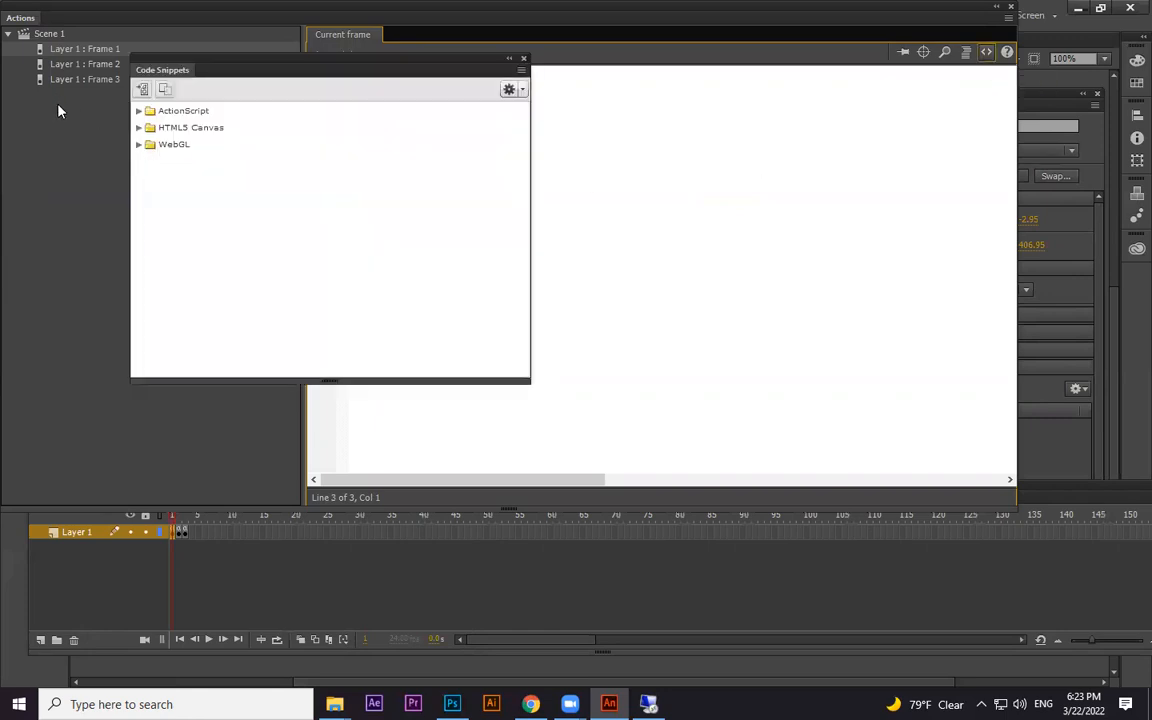
pyautogui.click(140, 112)
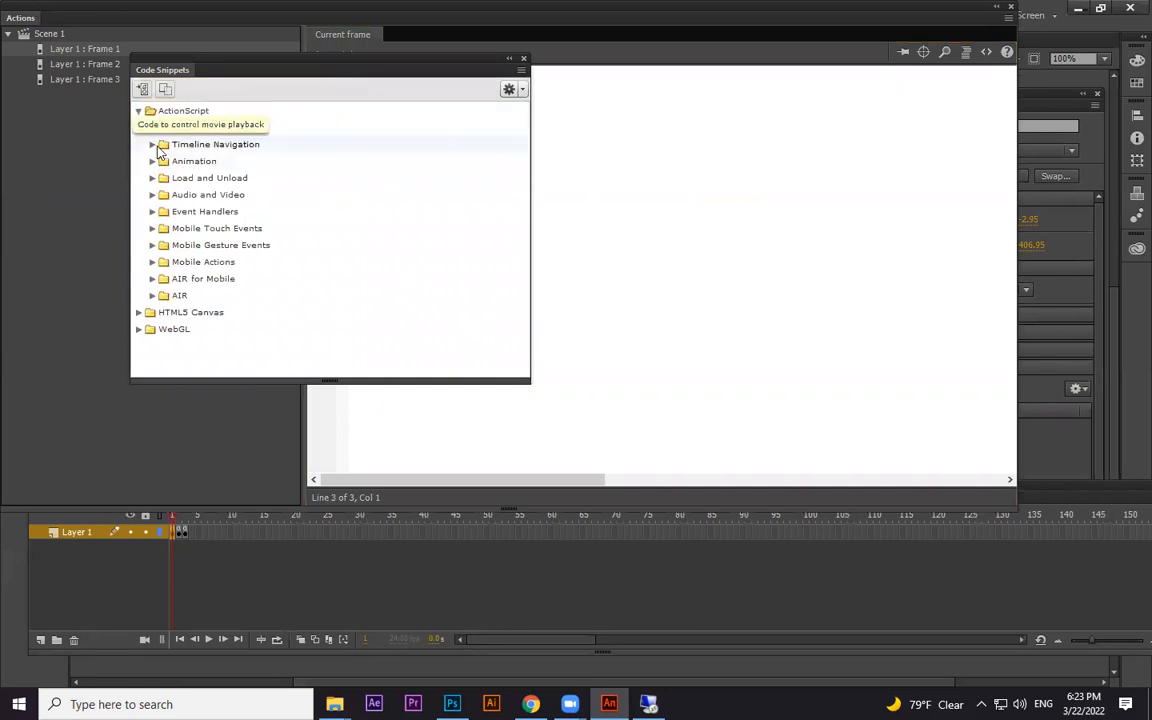
pyautogui.click(152, 145)
pyautogui.click(152, 146)
pyautogui.click(152, 146)
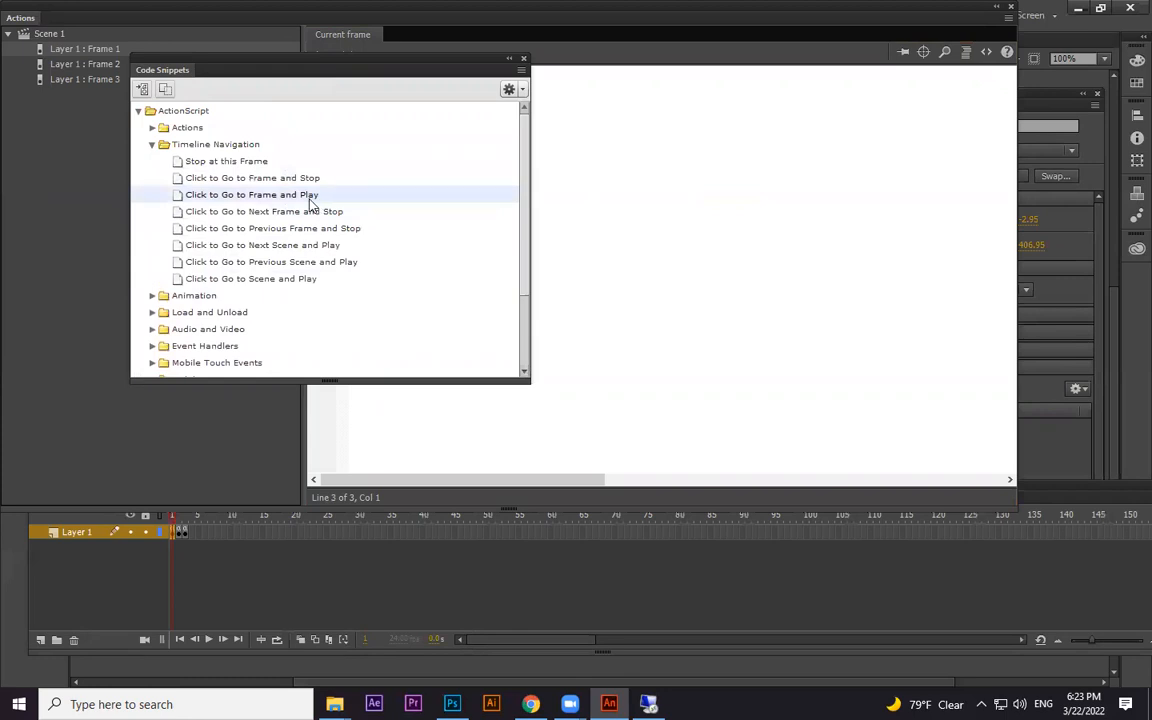
pyautogui.doubleClick(314, 196)
# Step: Set the snippet's destination frame to 3 so the call reads gotoAndPlay(3);
pyautogui.click(462, 238)
pyautogui.press('BackSpace')
pyautogui.write('3);')
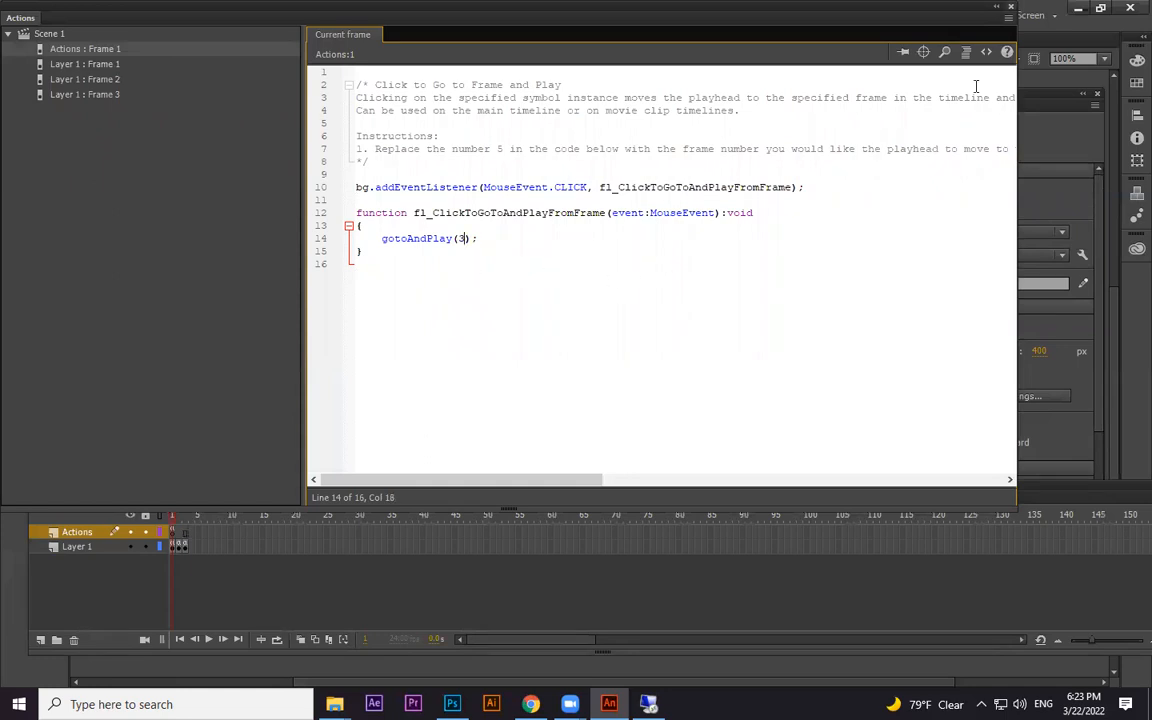
# Step: Test the movie by activating the red maze area, then close the preview
pyautogui.hotkey('ctrl', 'Return')
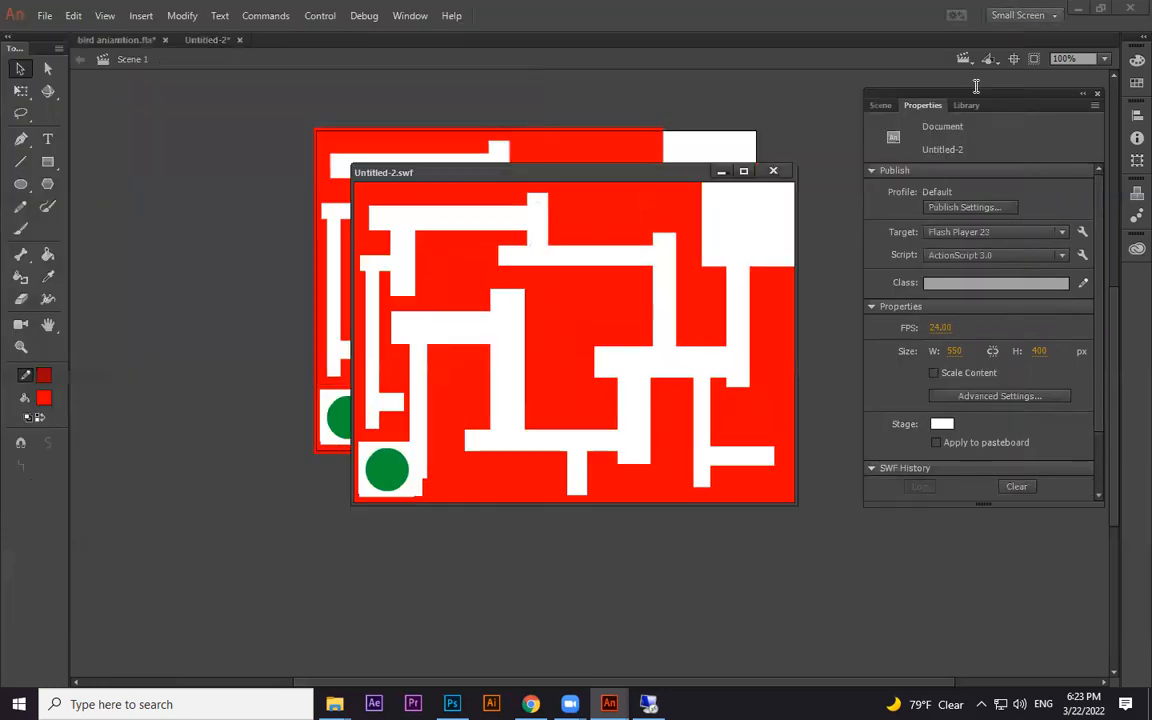
pyautogui.click(678, 217)
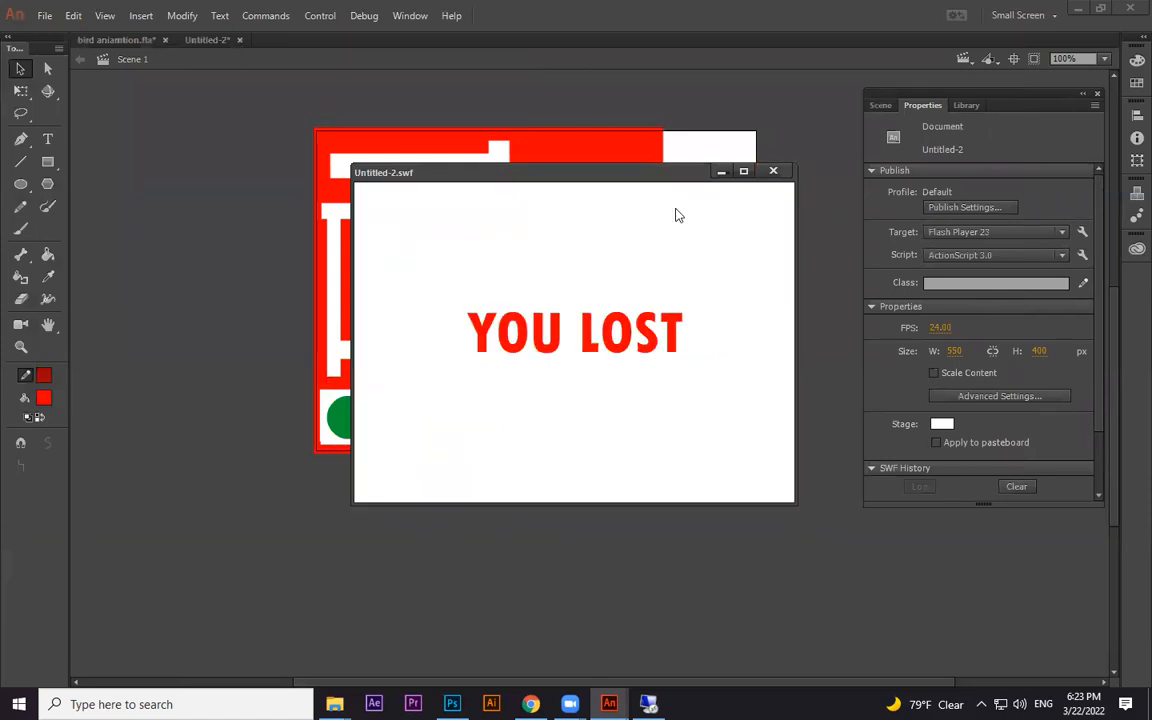
pyautogui.click(773, 170)
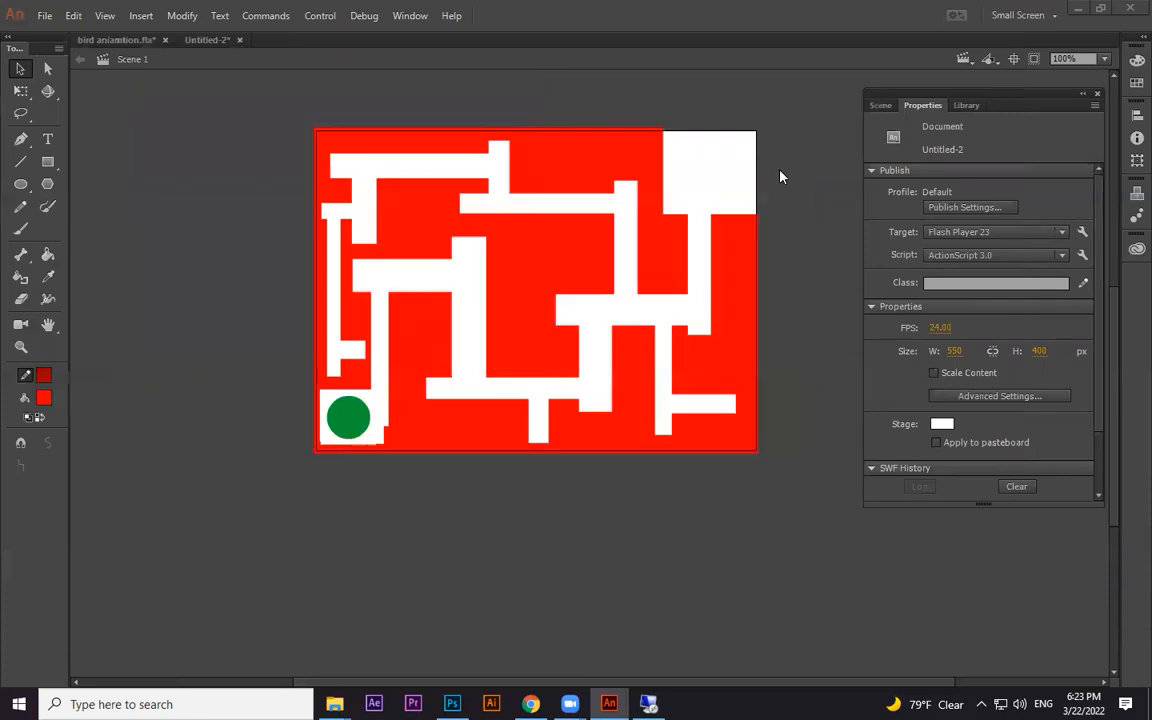
# Step: Check the YOU WON frame 2, select the green circle button safe on frame 1, and open Layer 1's frame 1 script
pyautogui.click(523, 58)
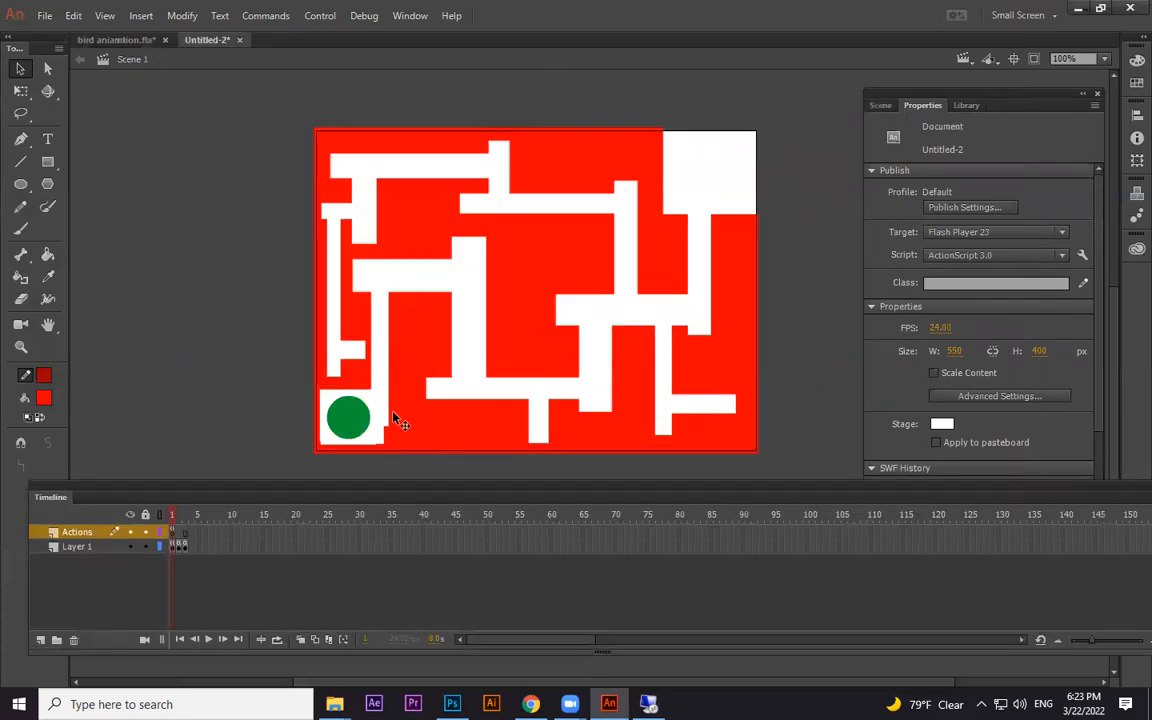
pyautogui.click(356, 423)
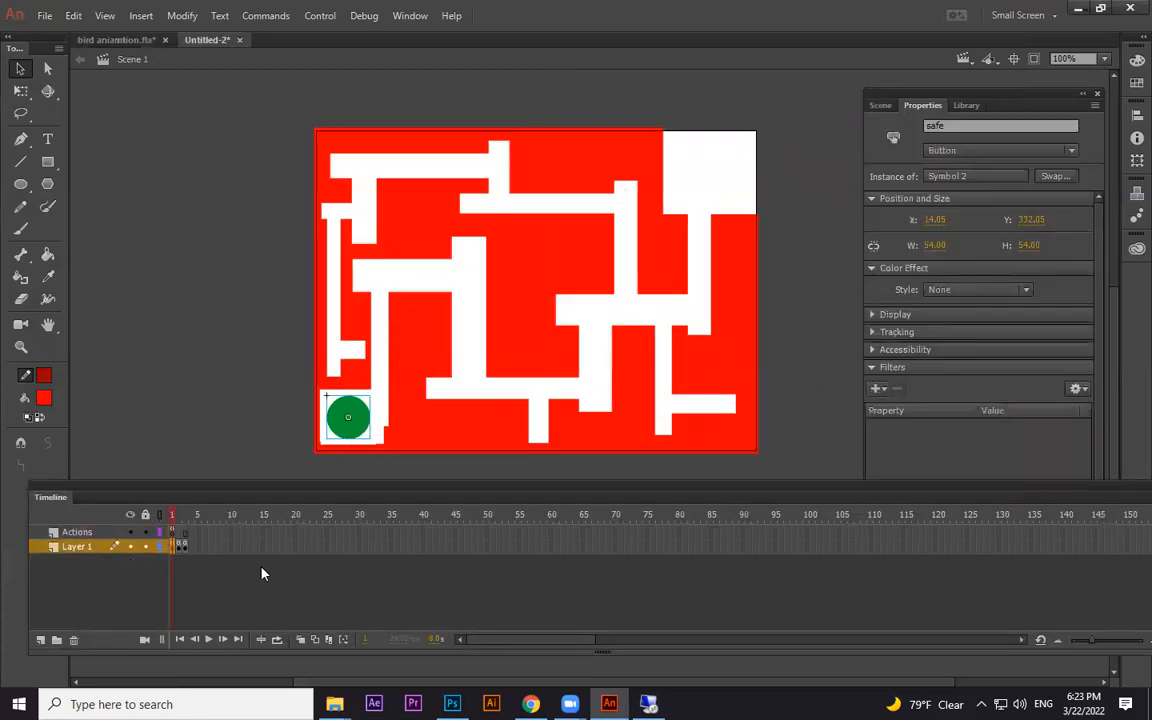
pyautogui.click(180, 549)
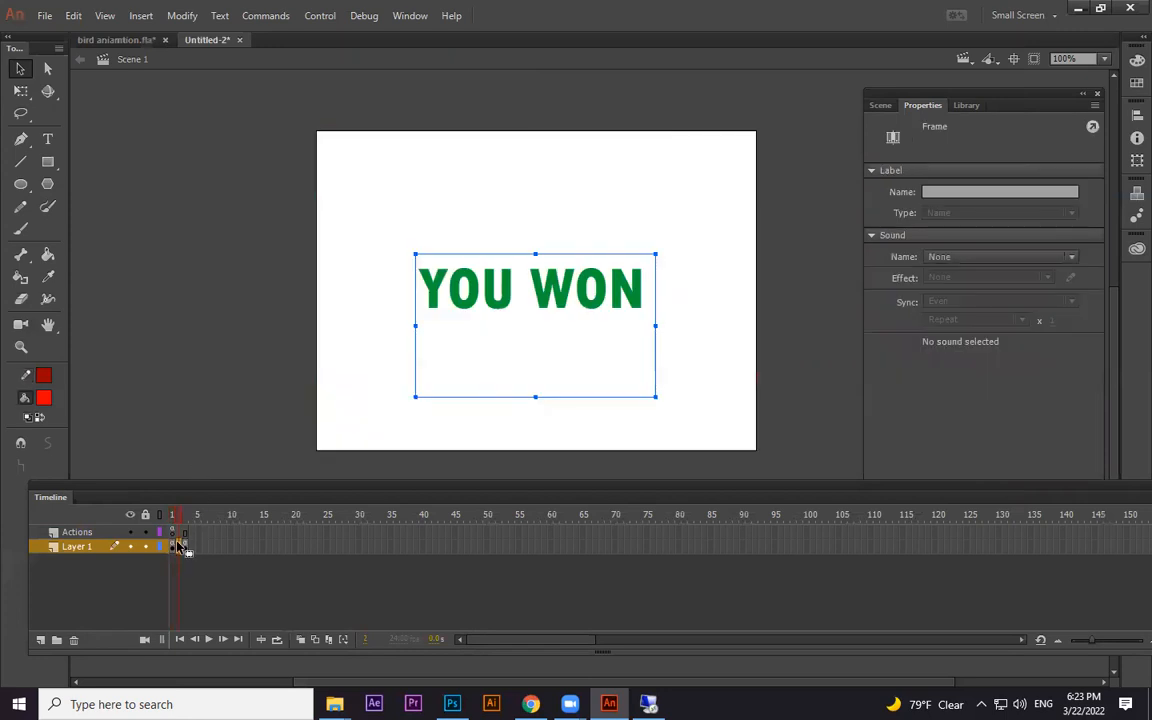
pyautogui.click(174, 546)
pyautogui.click(312, 406)
pyautogui.click(348, 412)
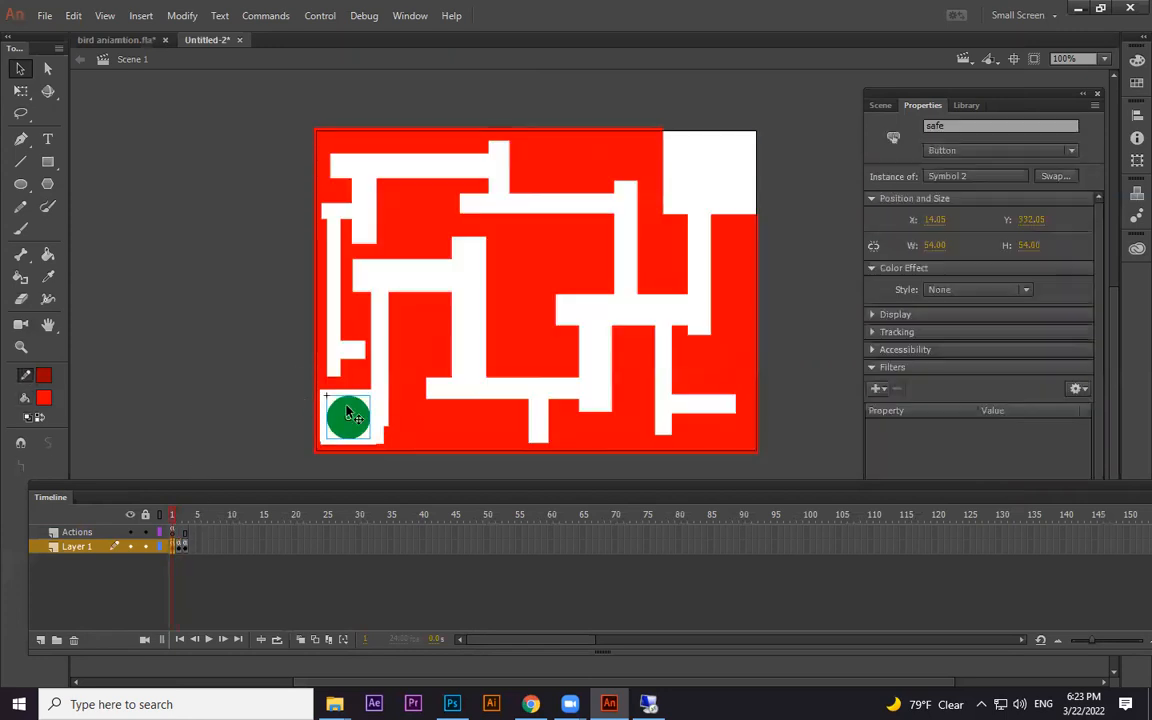
pyautogui.press('F9')
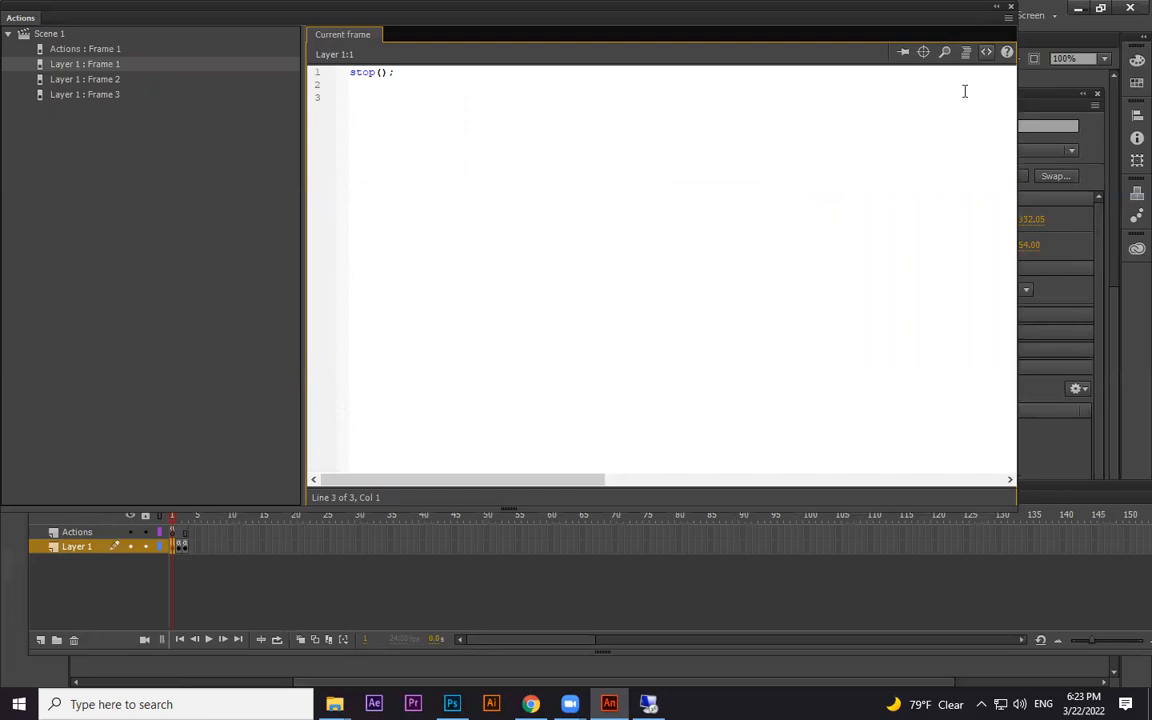
# Step: Apply the ActionScript Click to Go to Frame and Play snippet to the safe button with gotoAndPlay(2); as its destination, and close the script
pyautogui.click(986, 51)
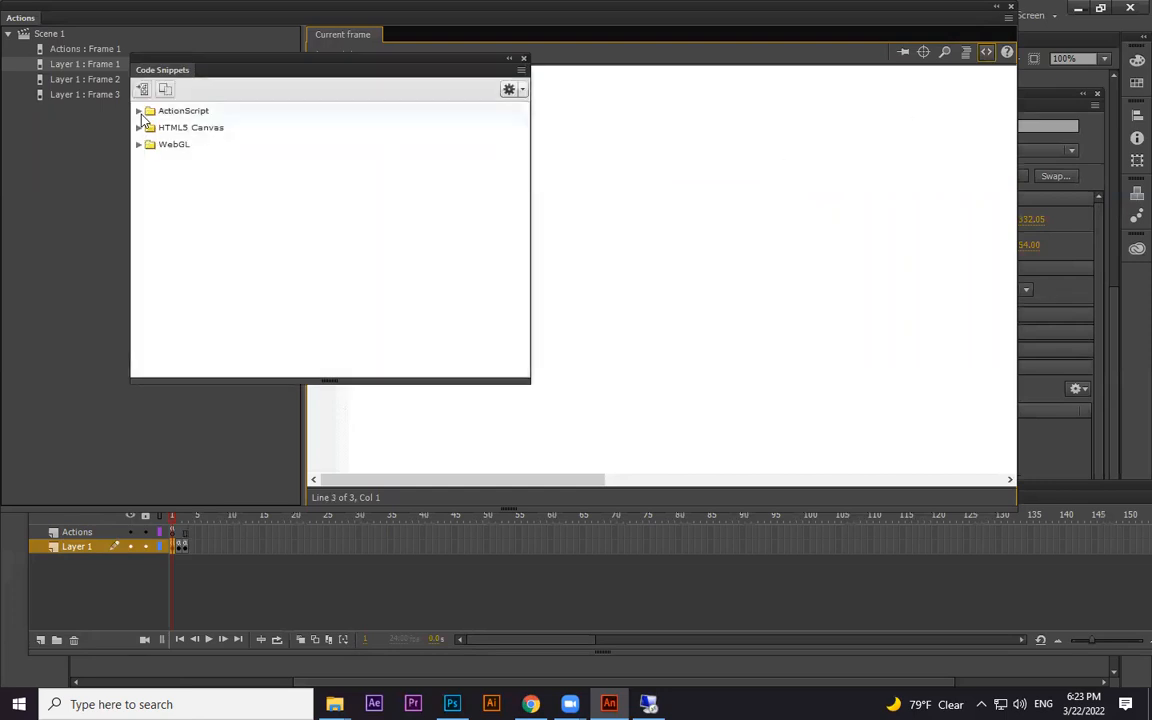
pyautogui.click(139, 111)
pyautogui.click(152, 144)
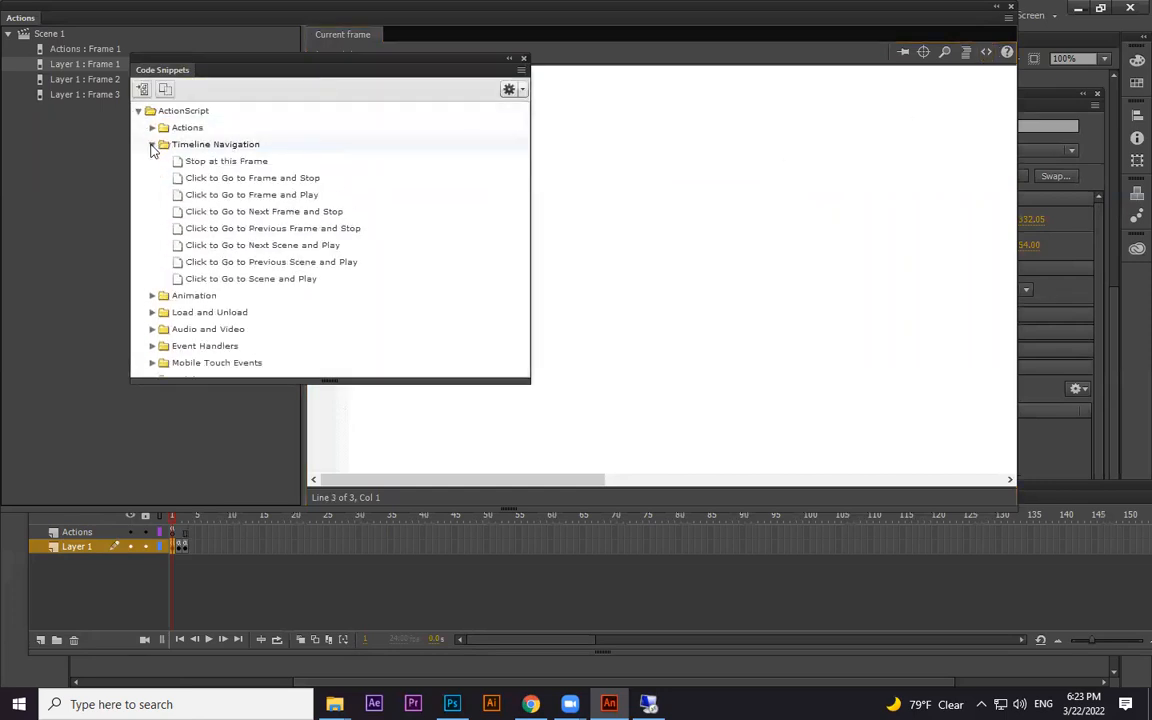
pyautogui.doubleClick(242, 195)
pyautogui.click(463, 431)
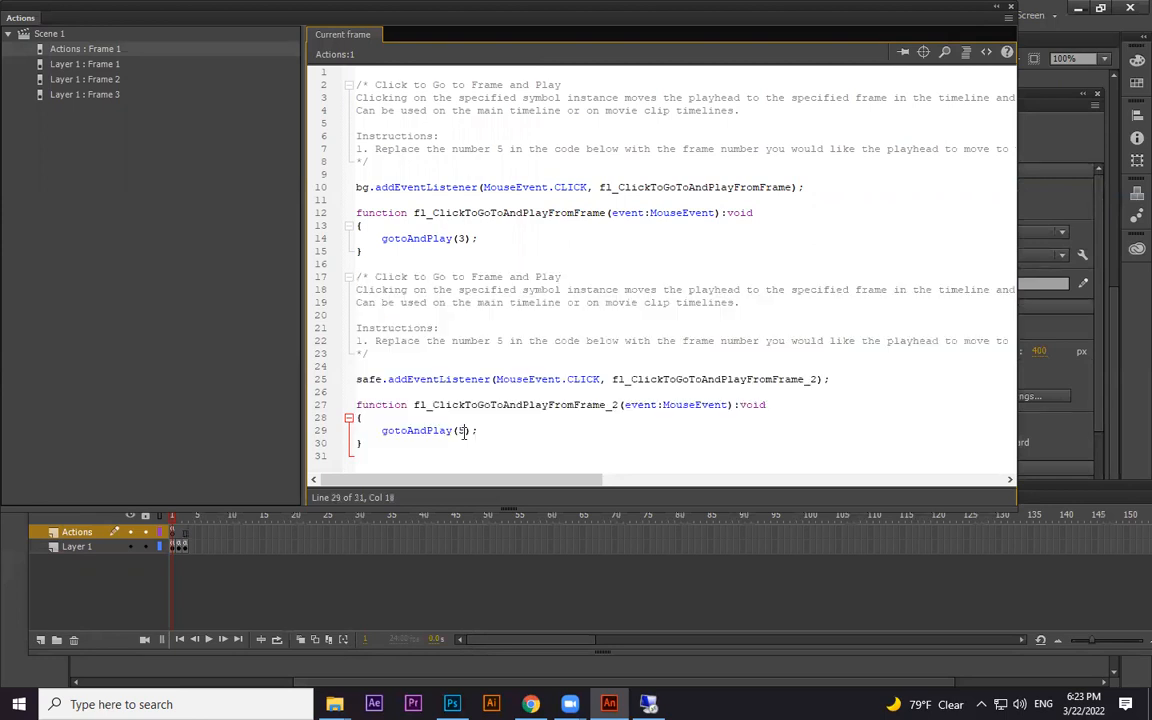
pyautogui.write('2')
pyautogui.click(1130, 8)
# Step: Test the movie twice, activating the red maze in one run and the green circle in the other, and close the previews
pyautogui.hotkey('ctrl', 'Return')
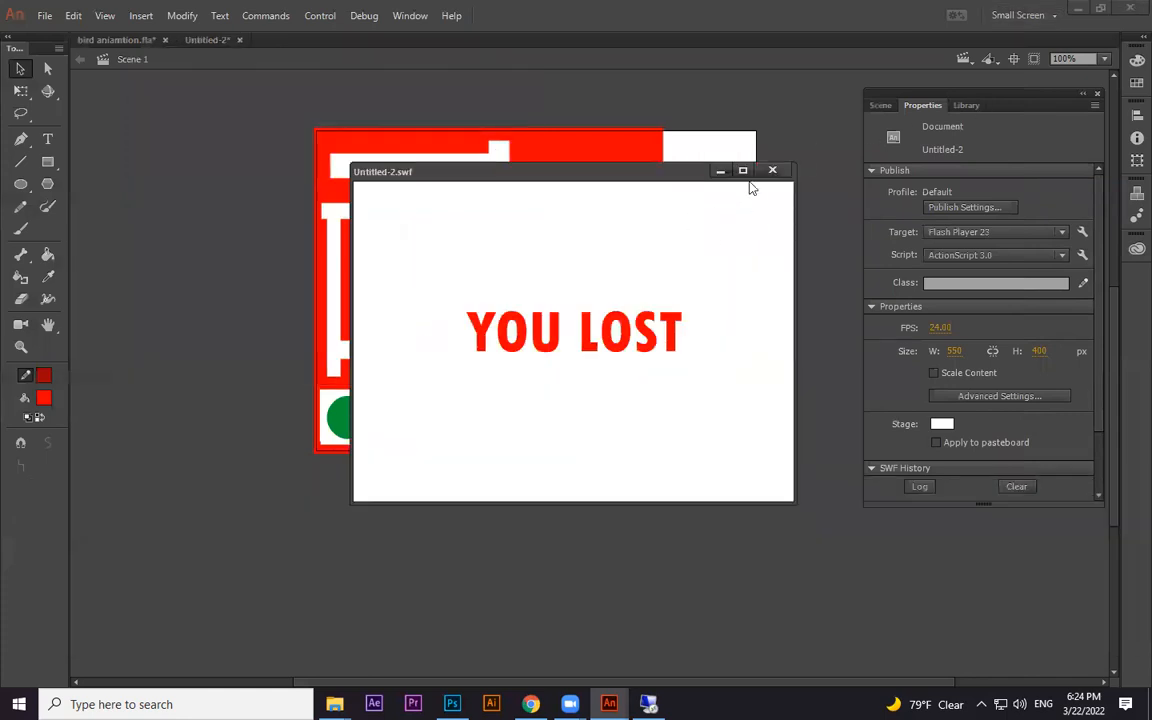
pyautogui.click(772, 170)
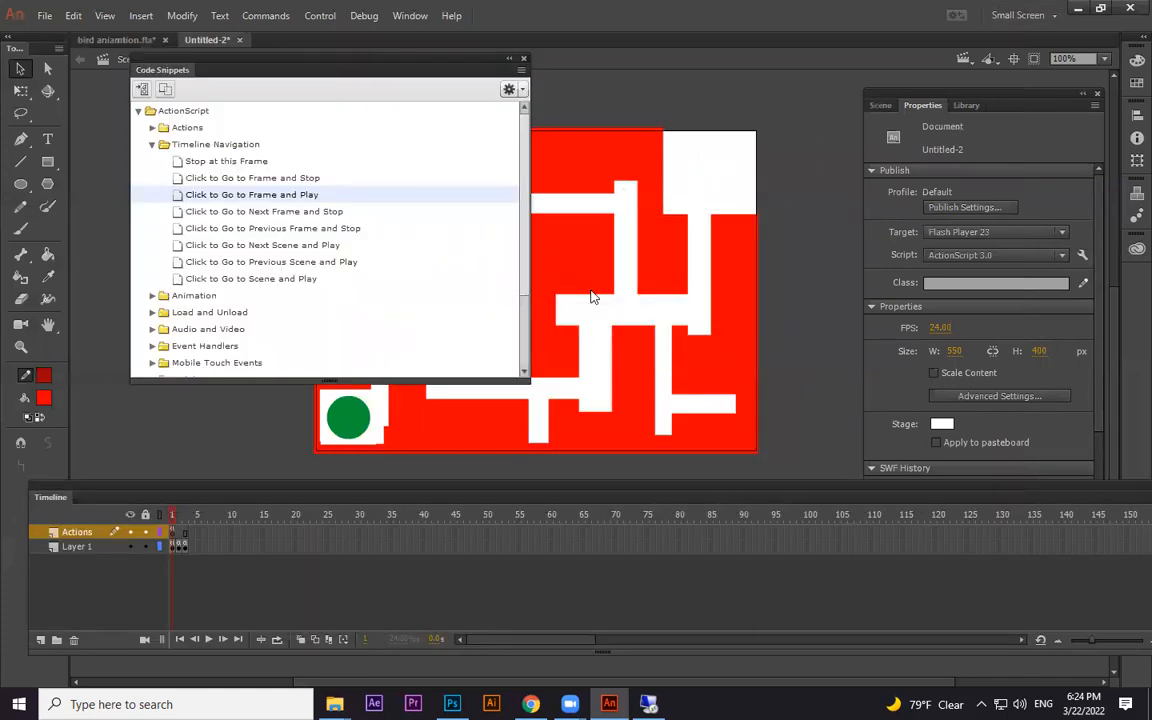
pyautogui.hotkey('ctrl', 'Return')
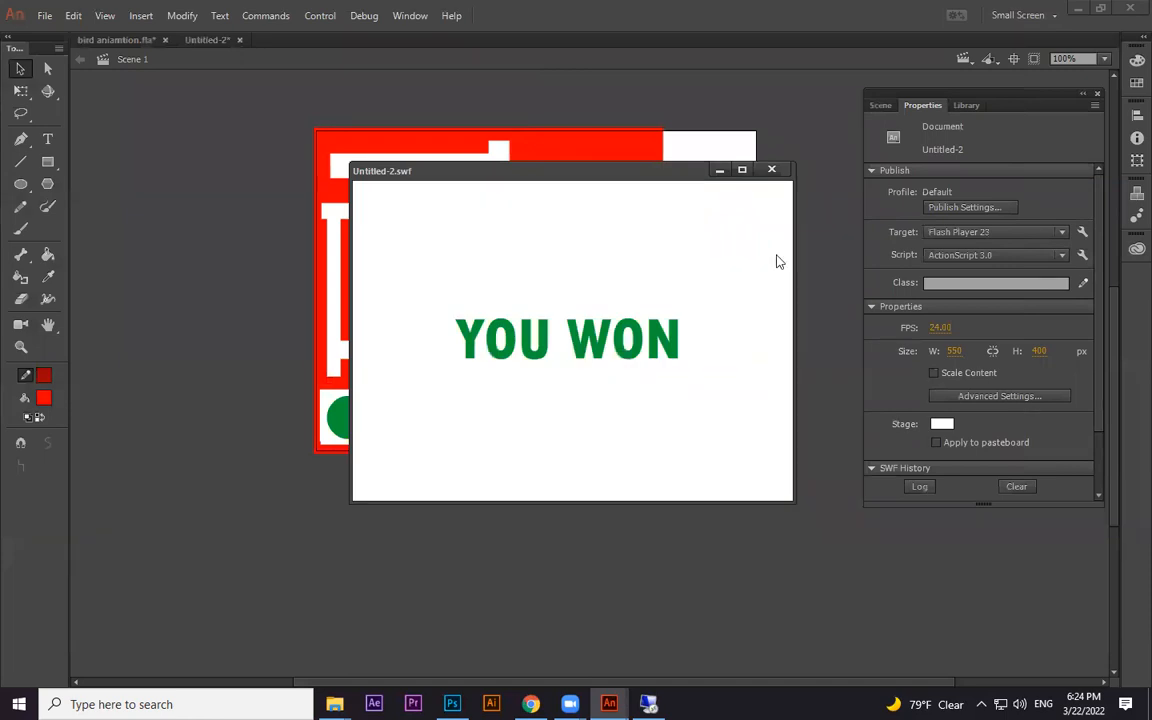
pyautogui.click(772, 170)
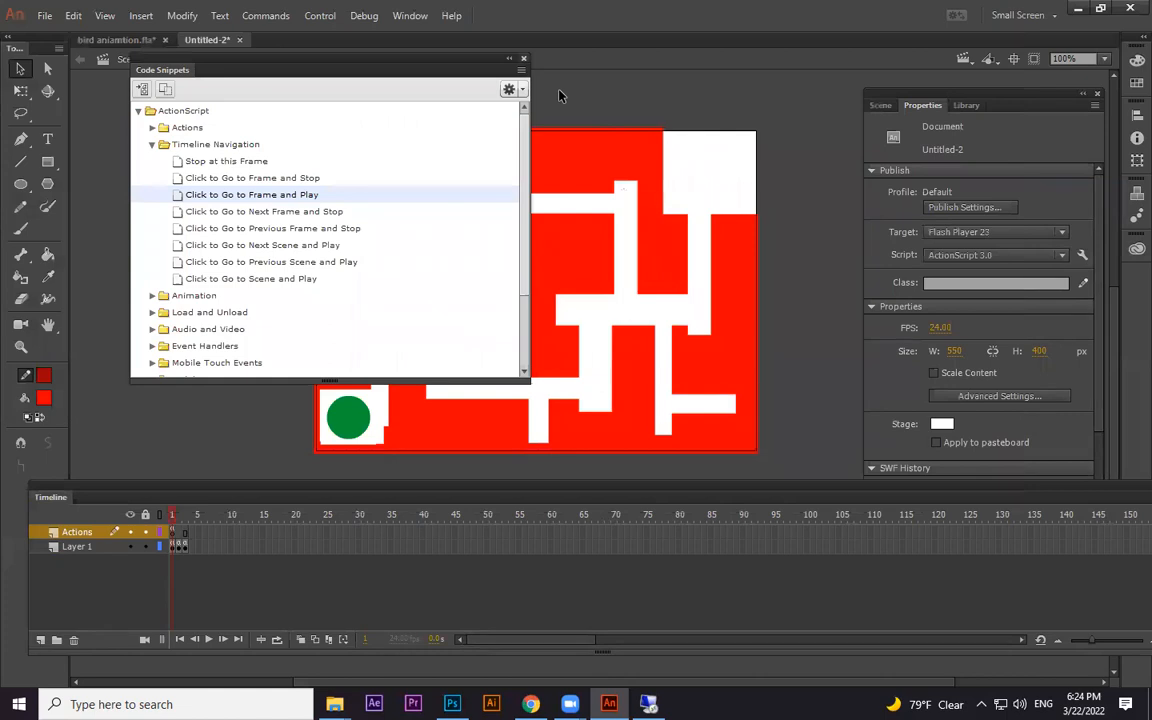
pyautogui.hotkey('ctrl', 'Return')
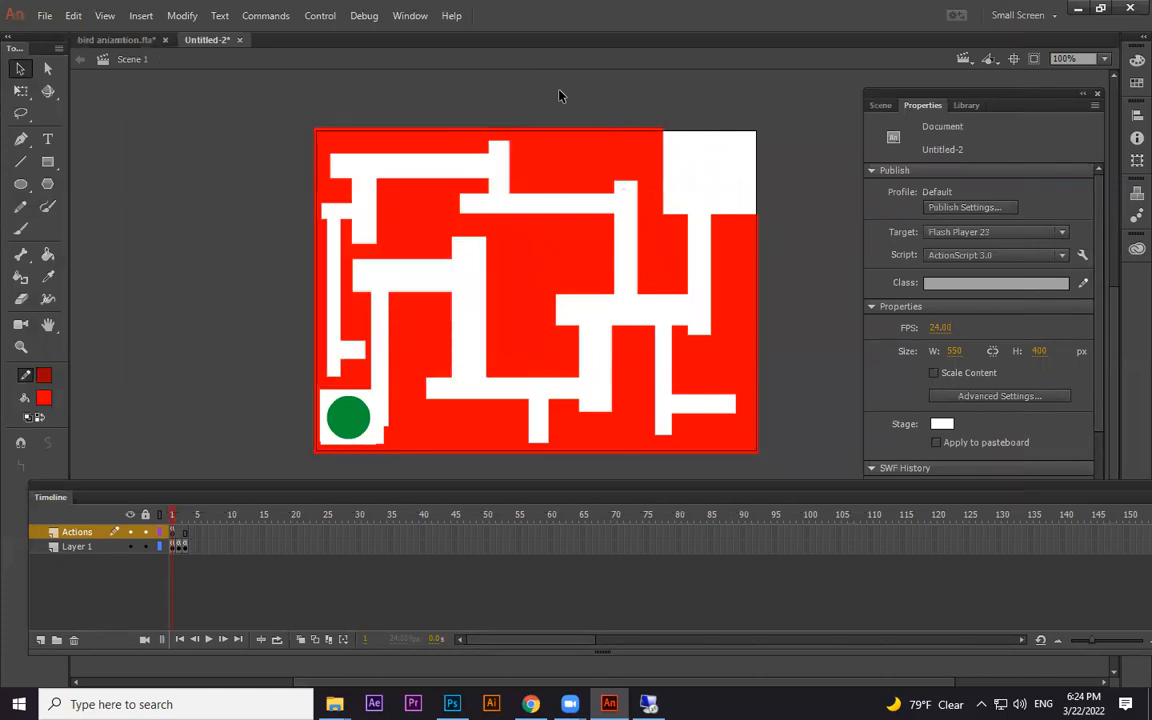
# Step: Select the bg maze button, open the Actions layer's frame 1 script, and locate the MouseEvent argument in bg's event listener
pyautogui.click(543, 166)
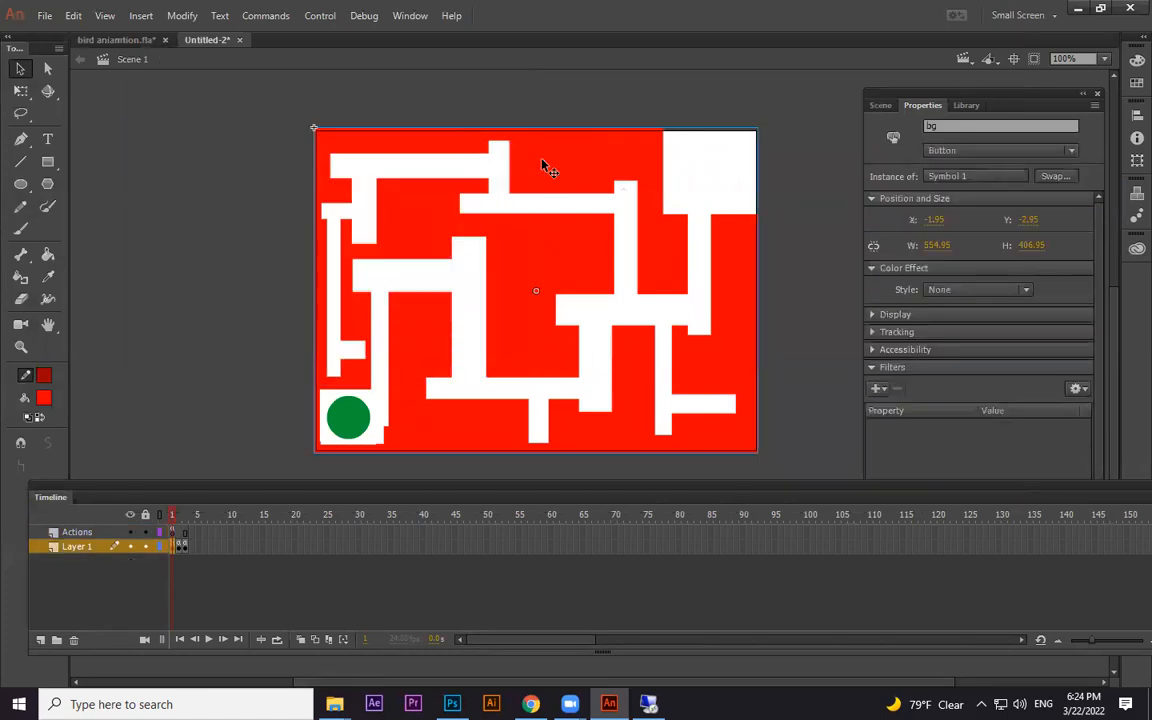
pyautogui.press('F9')
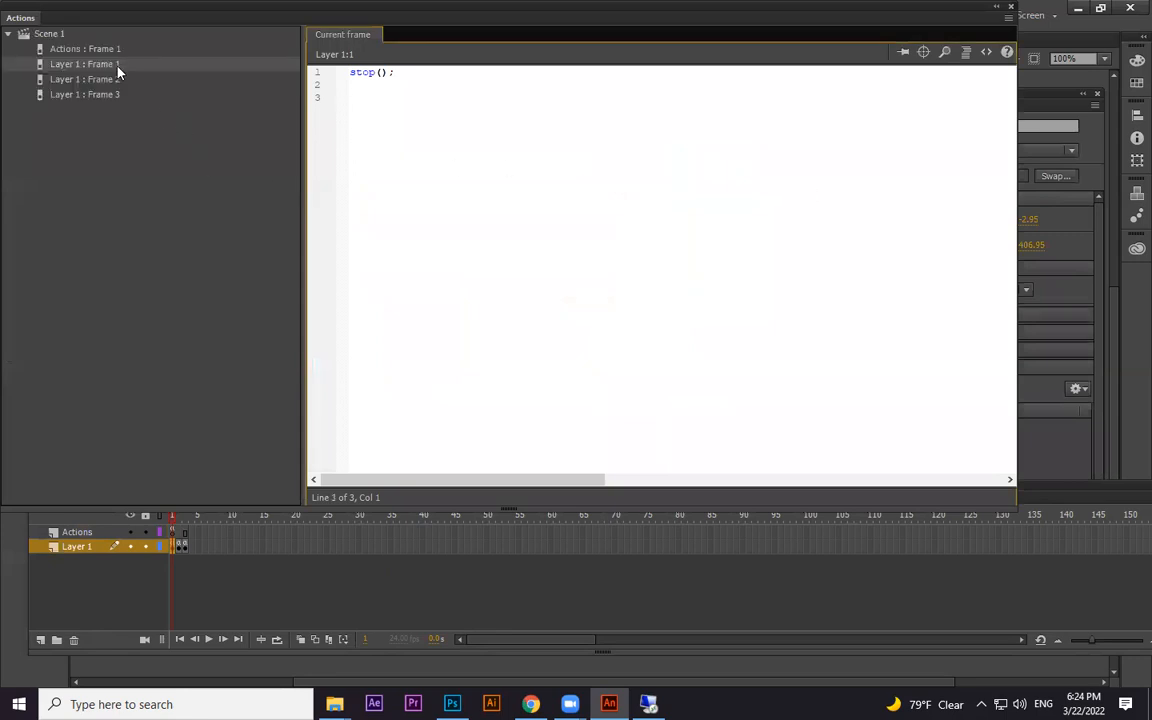
pyautogui.click(106, 48)
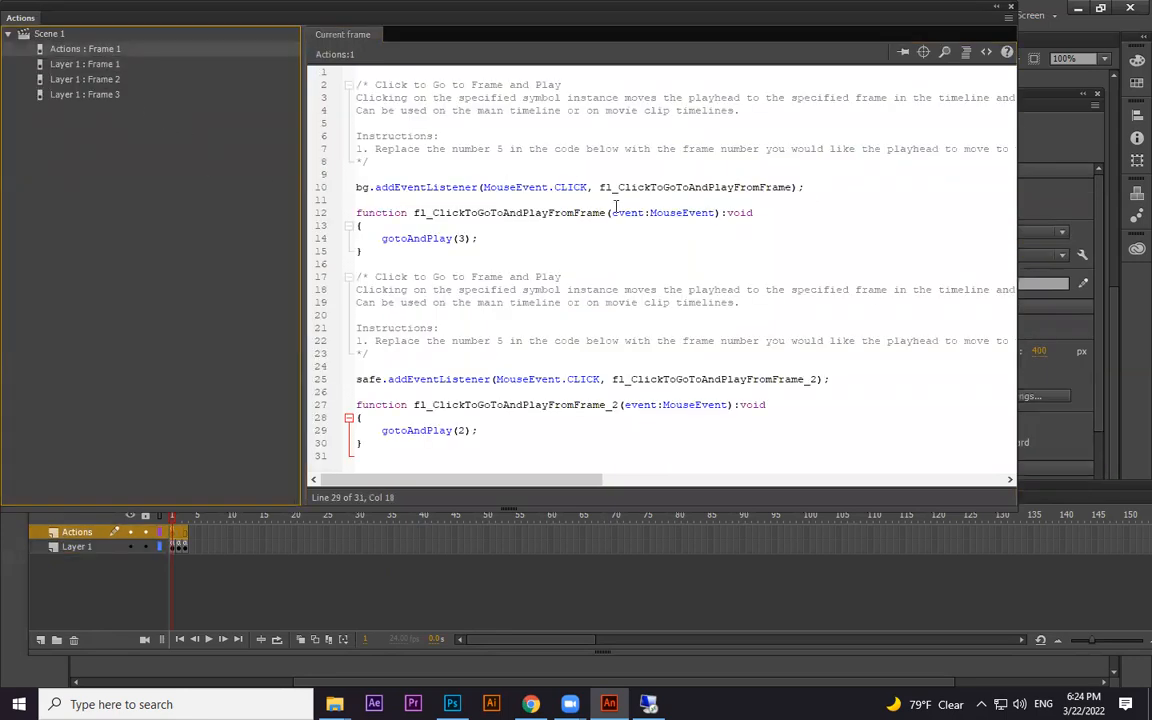
pyautogui.moveTo(357, 187); pyautogui.dragTo(375, 187)
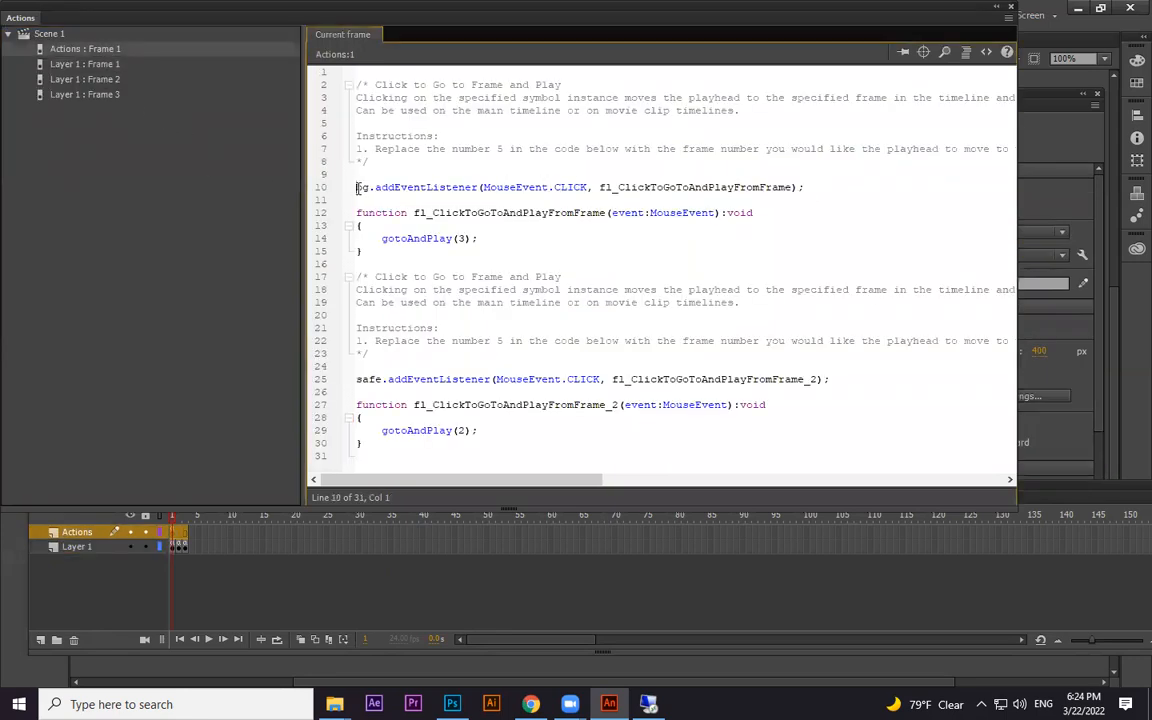
pyautogui.moveTo(484, 187); pyautogui.dragTo(577, 187)
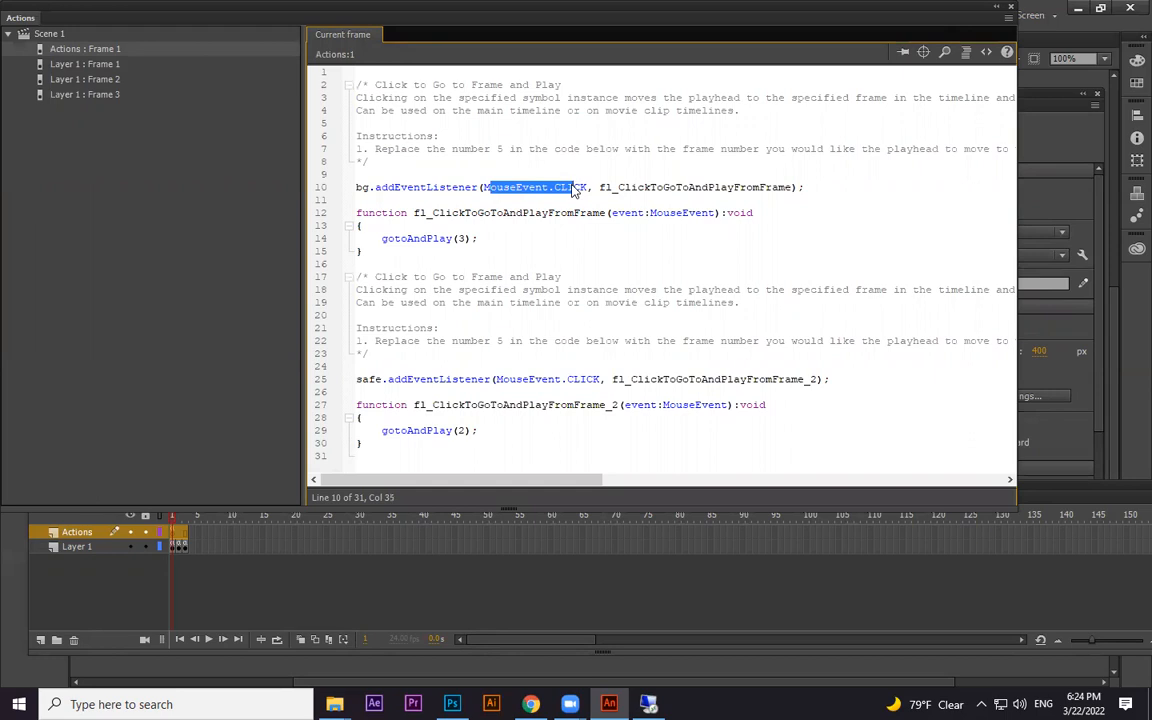
pyautogui.click(572, 199)
# Step: Replace CLICK with MOUSE_OVER in the bg button's event listener so it reads MouseEvent.MOUSE_OVER
pyautogui.moveTo(588, 187); pyautogui.dragTo(559, 184)
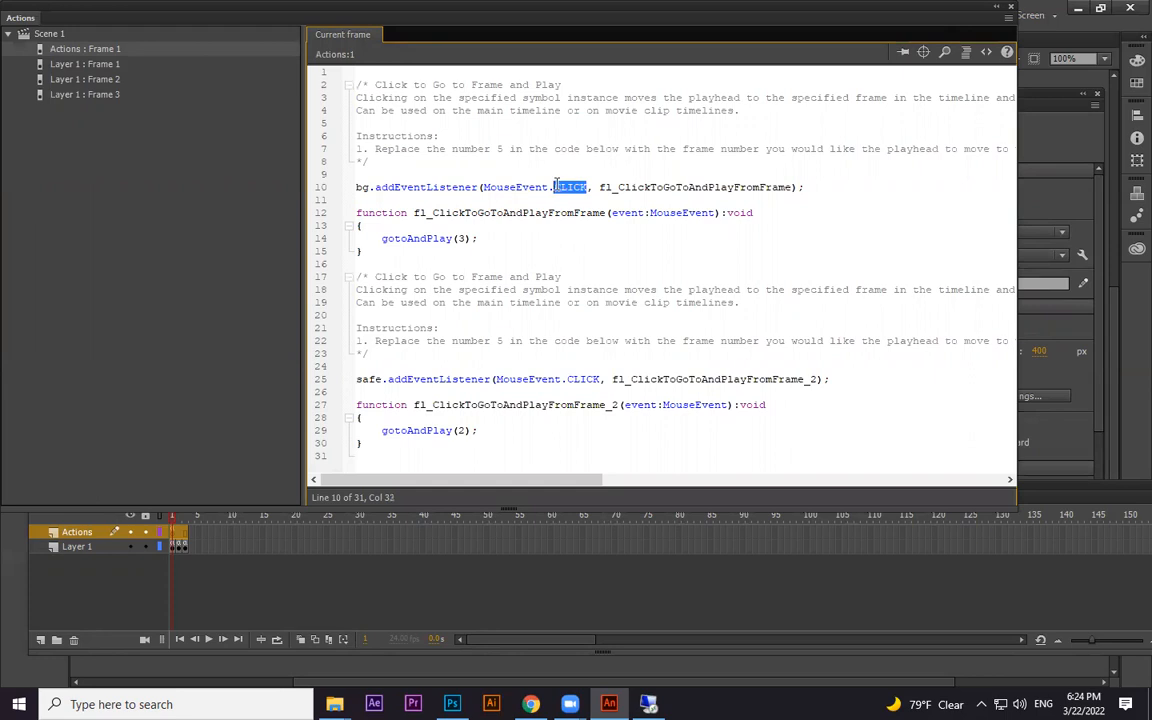
pyautogui.press('BackSpace')
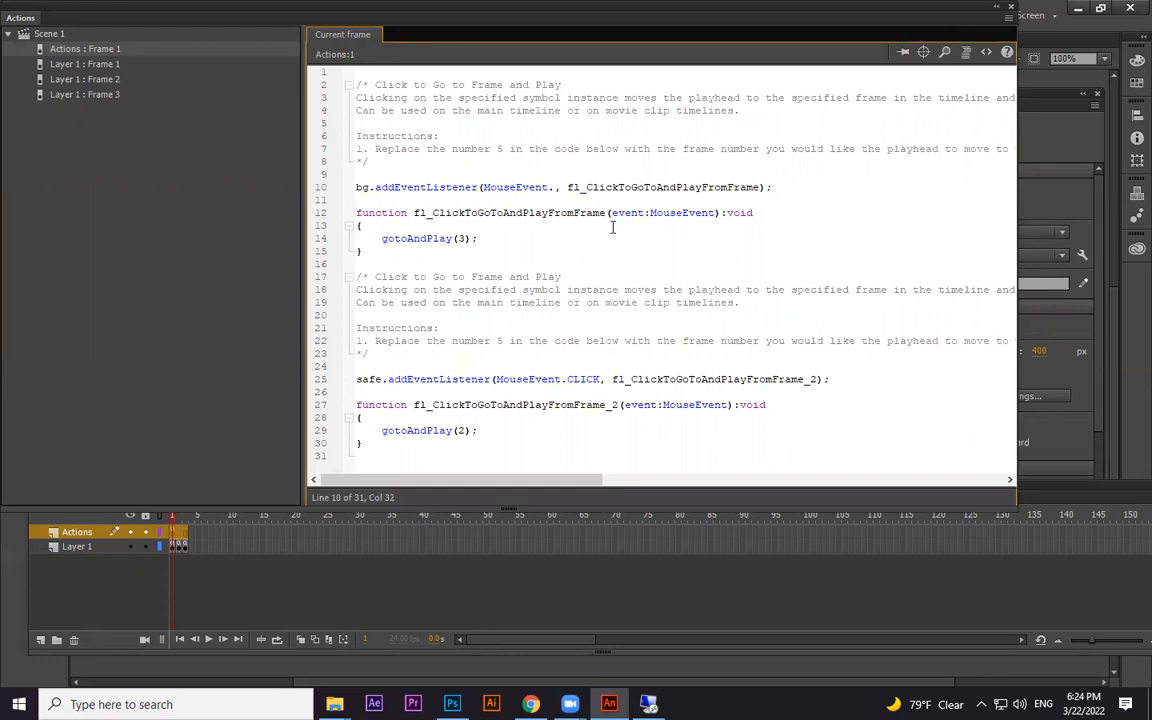
pyautogui.write('MOUSE')
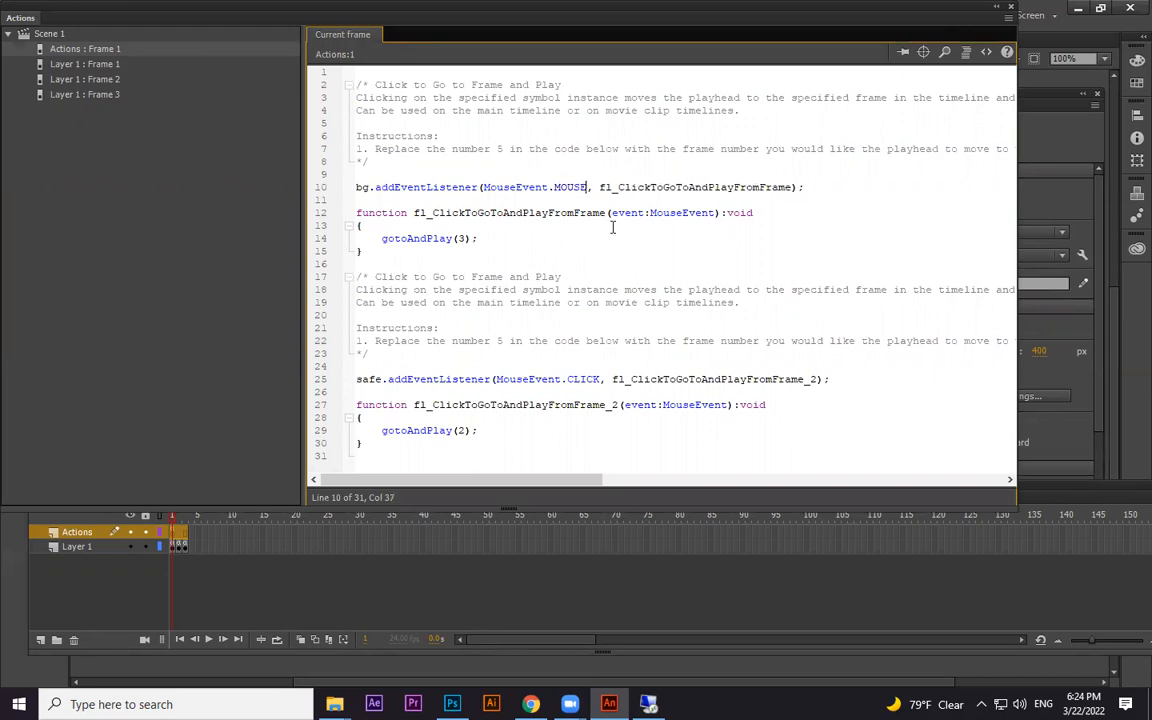
pyautogui.press('BackSpace')
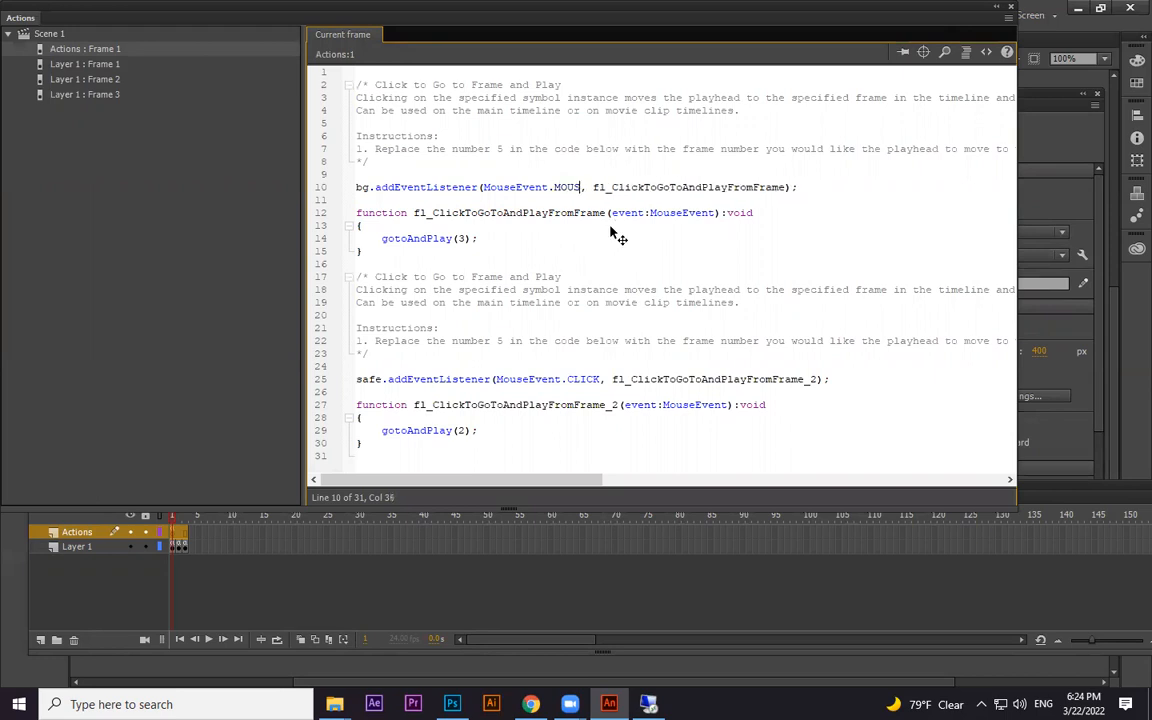
pyautogui.write('E')
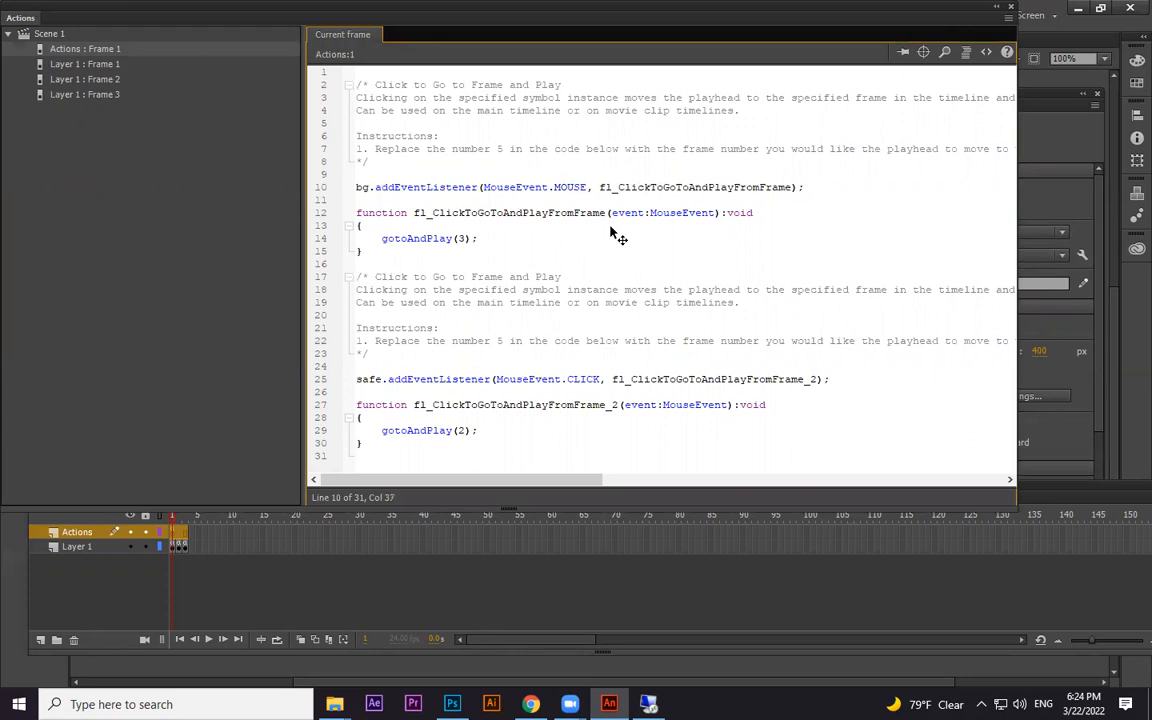
pyautogui.write('_')
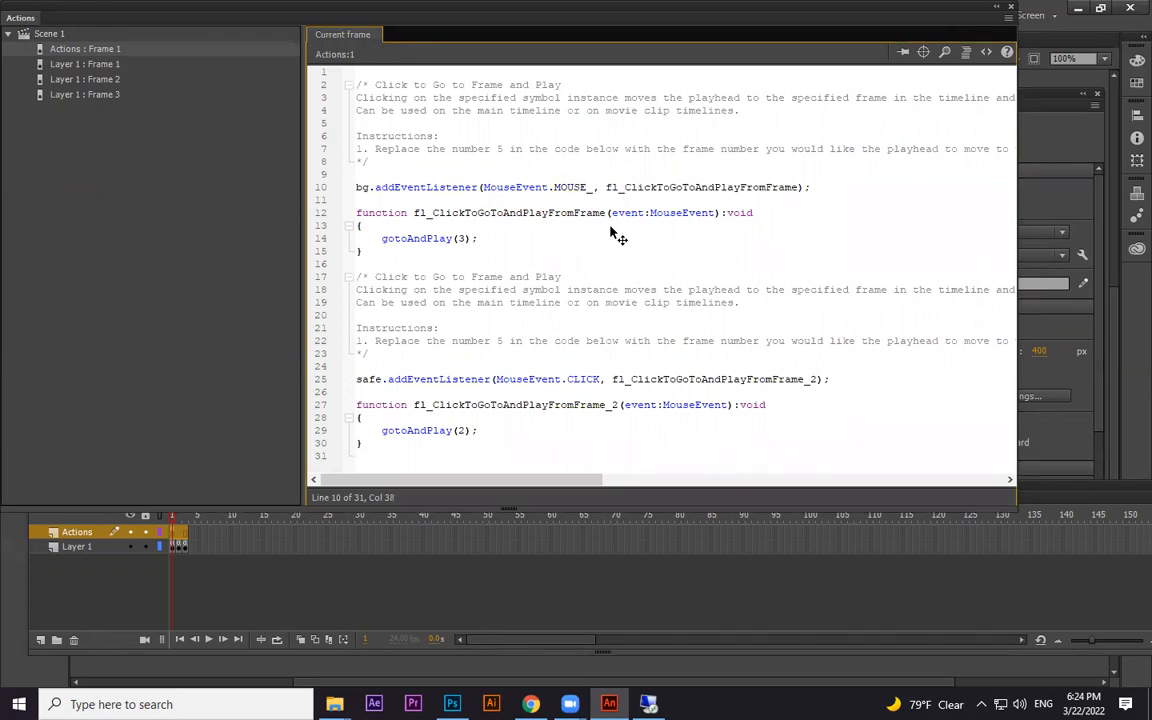
pyautogui.write('OVER')
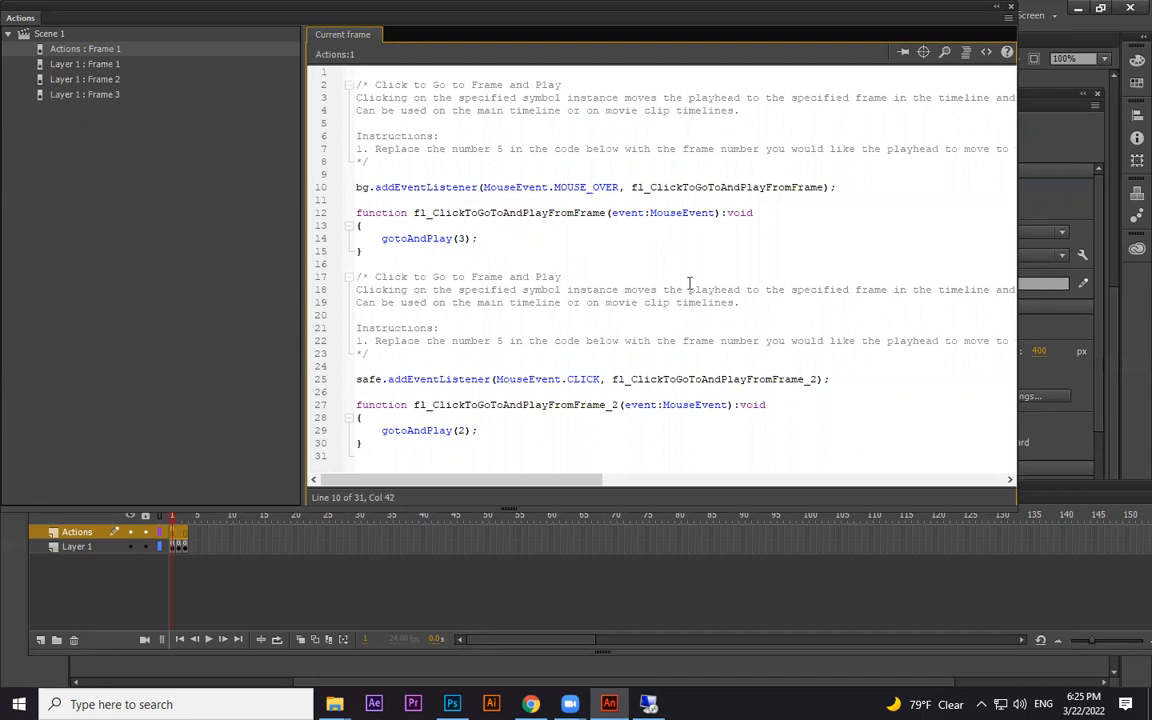
# Step: Set the safe button's event listener to MouseEvent.MOUSE_OVER and close the script
pyautogui.moveTo(602, 379); pyautogui.dragTo(568, 380)
pyautogui.write('MO')
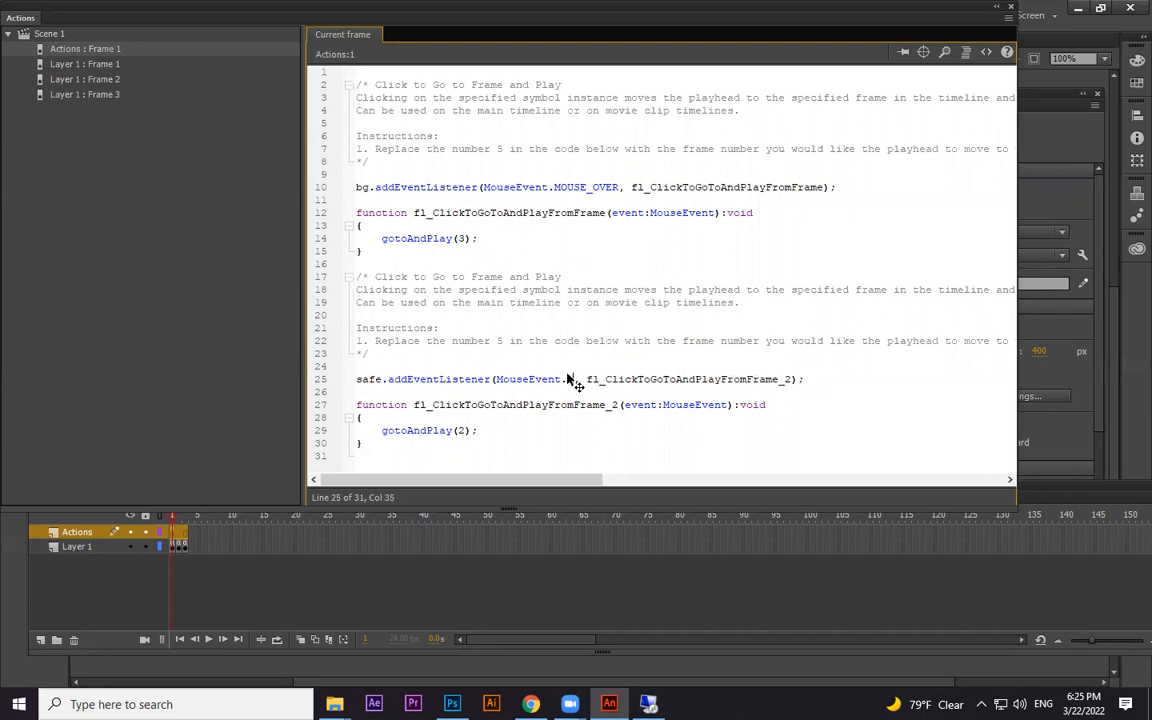
pyautogui.write('USE')
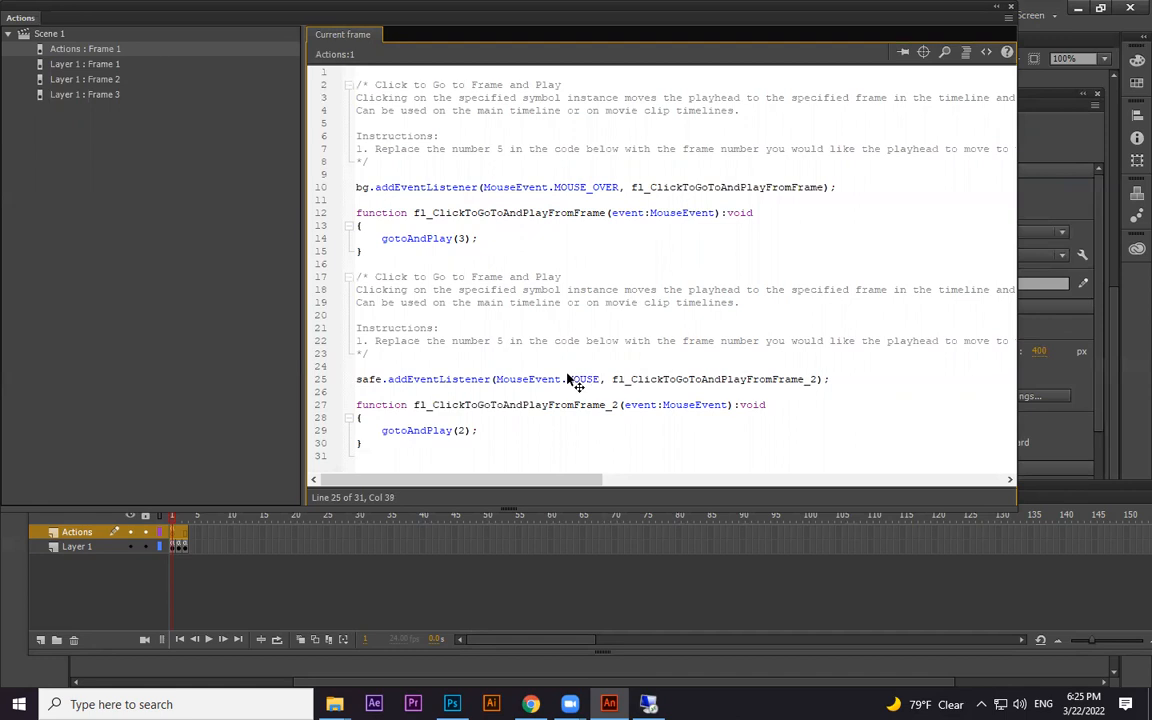
pyautogui.write('_')
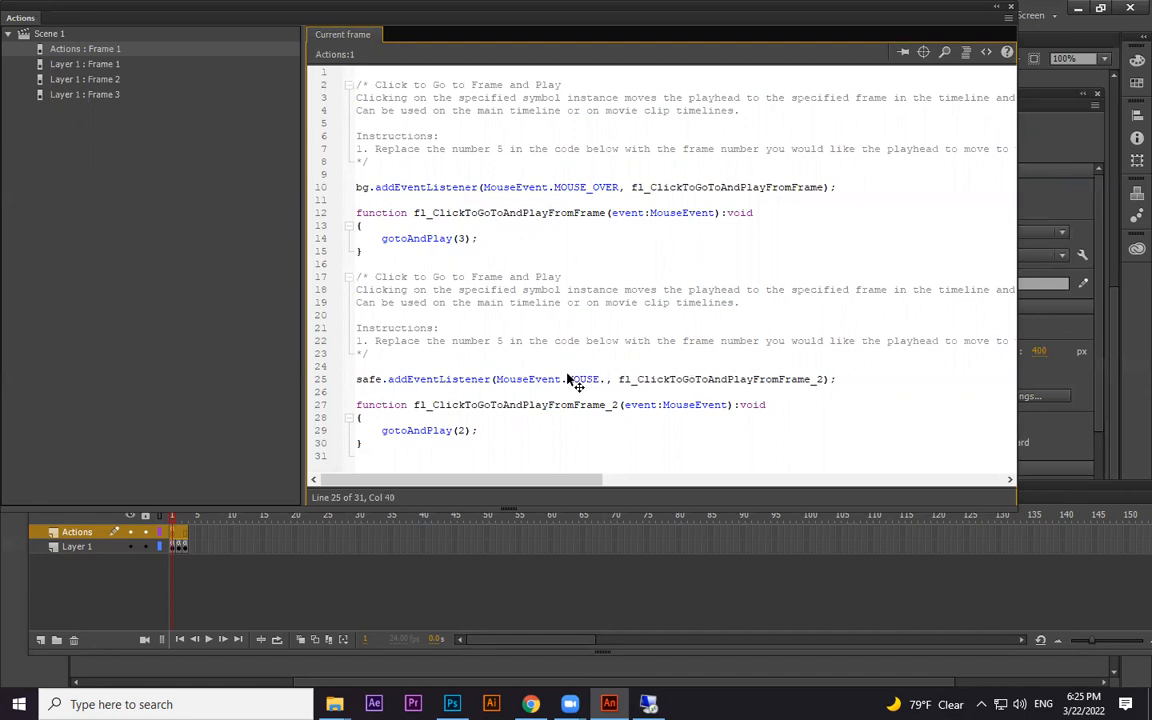
pyautogui.write('ove')
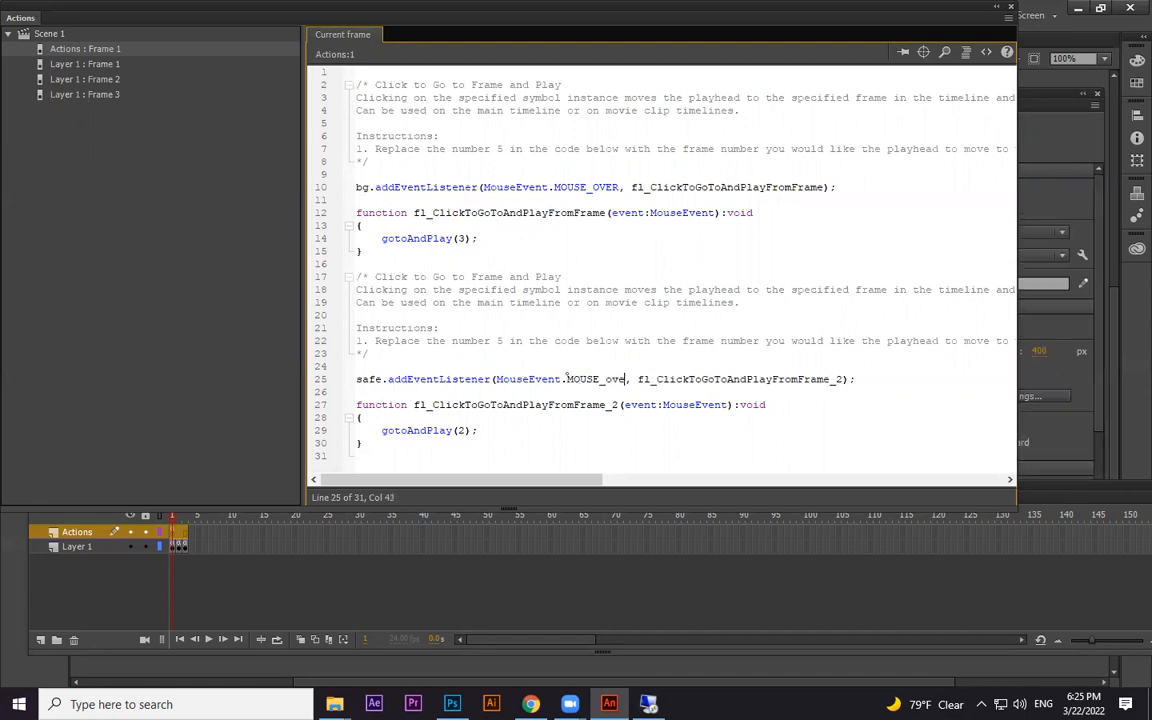
pyautogui.press('BackSpace')
pyautogui.press('BackSpace')
pyautogui.press('BackSpace')
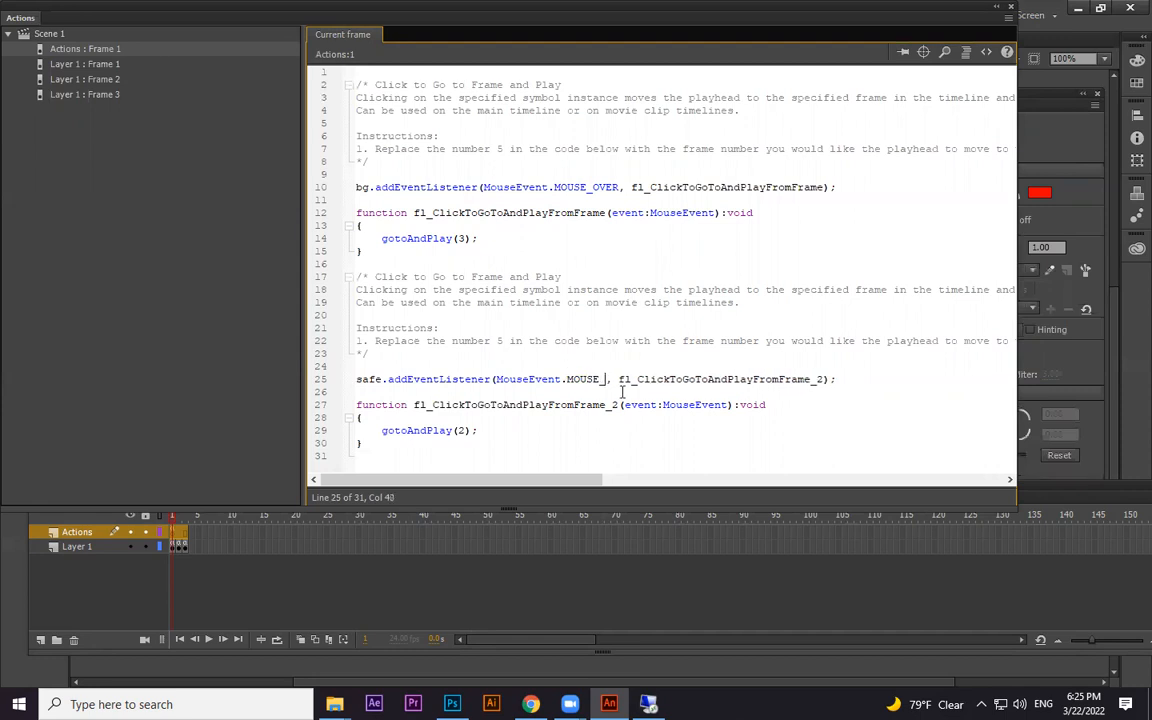
pyautogui.write('OVER')
pyautogui.click(622, 392)
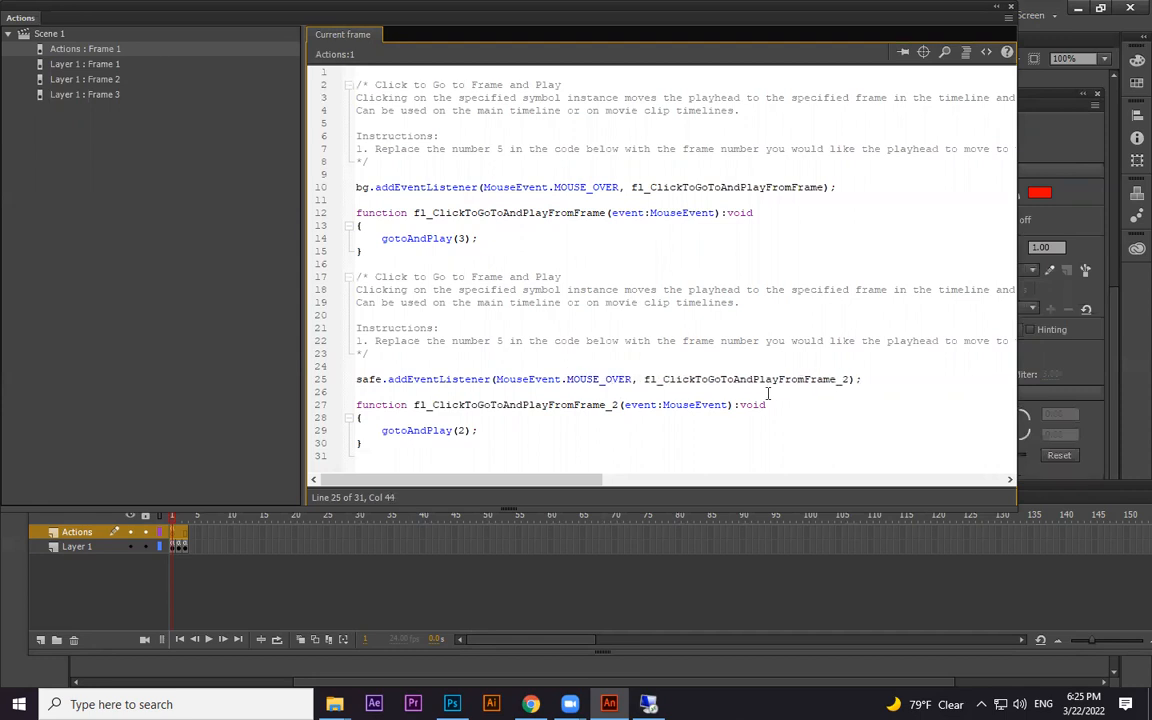
pyautogui.click(1010, 7)
# Step: Test the movie twice, moving the pointer onto the red maze in one run and onto the green circle in the other
pyautogui.hotkey('ctrl', 'Return')
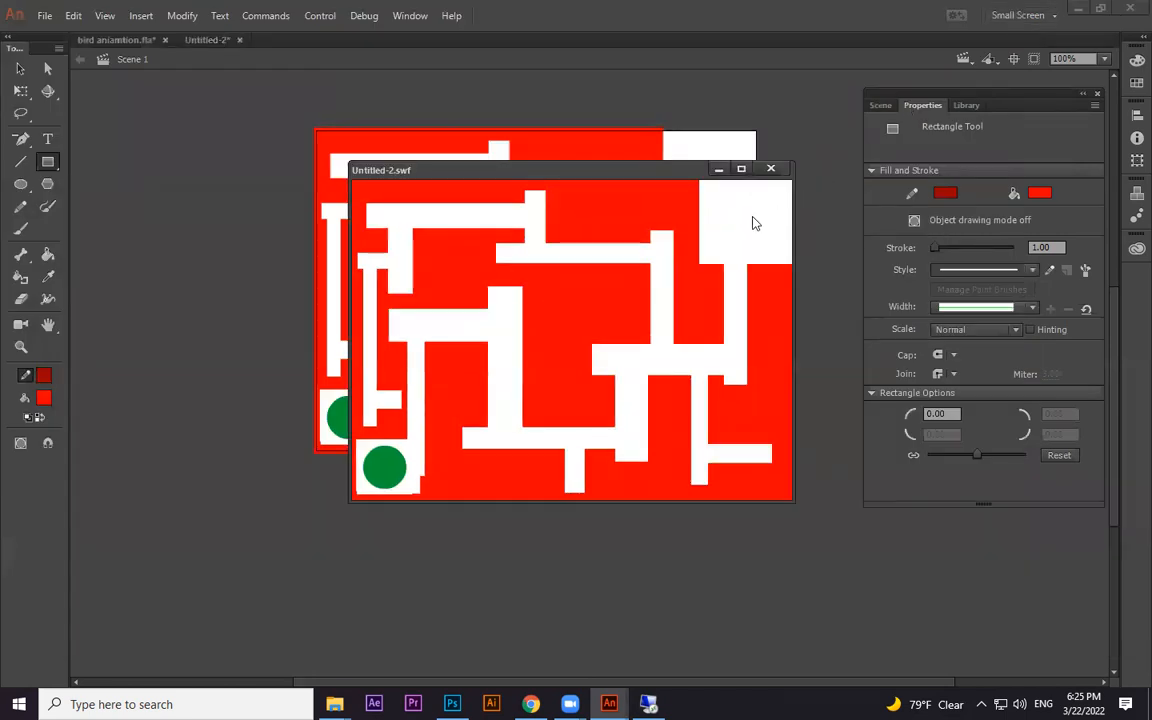
pyautogui.moveTo(700, 230)
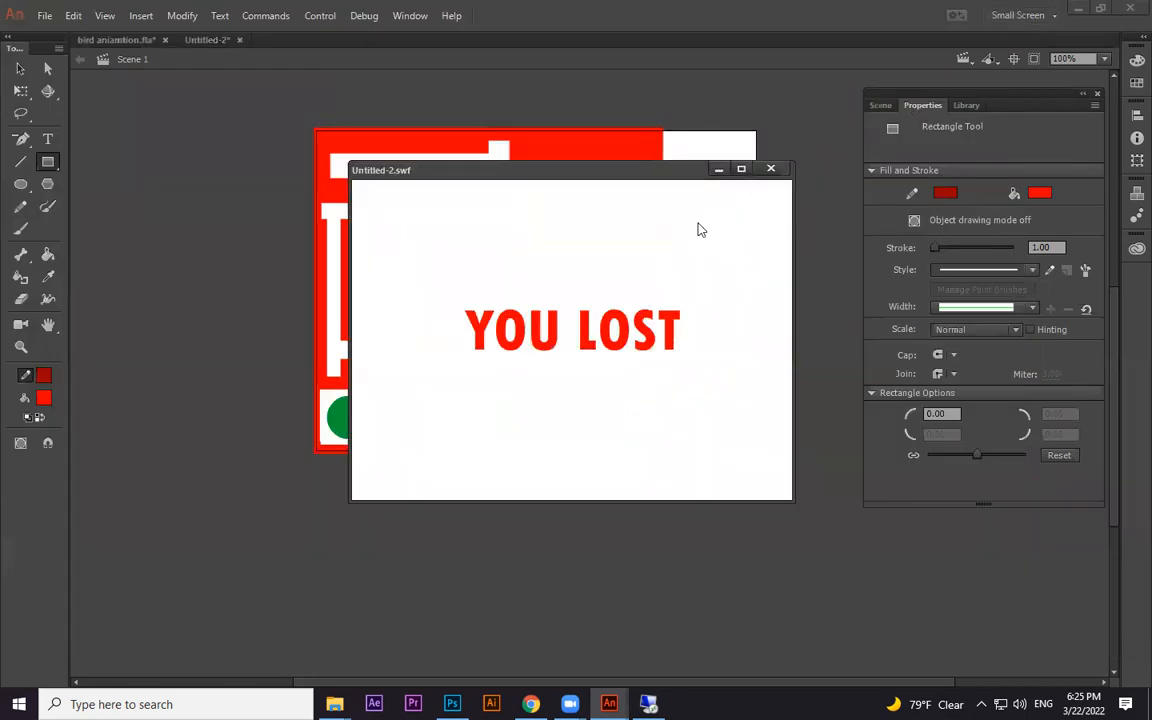
pyautogui.click(771, 168)
pyautogui.hotkey('ctrl', 'Return')
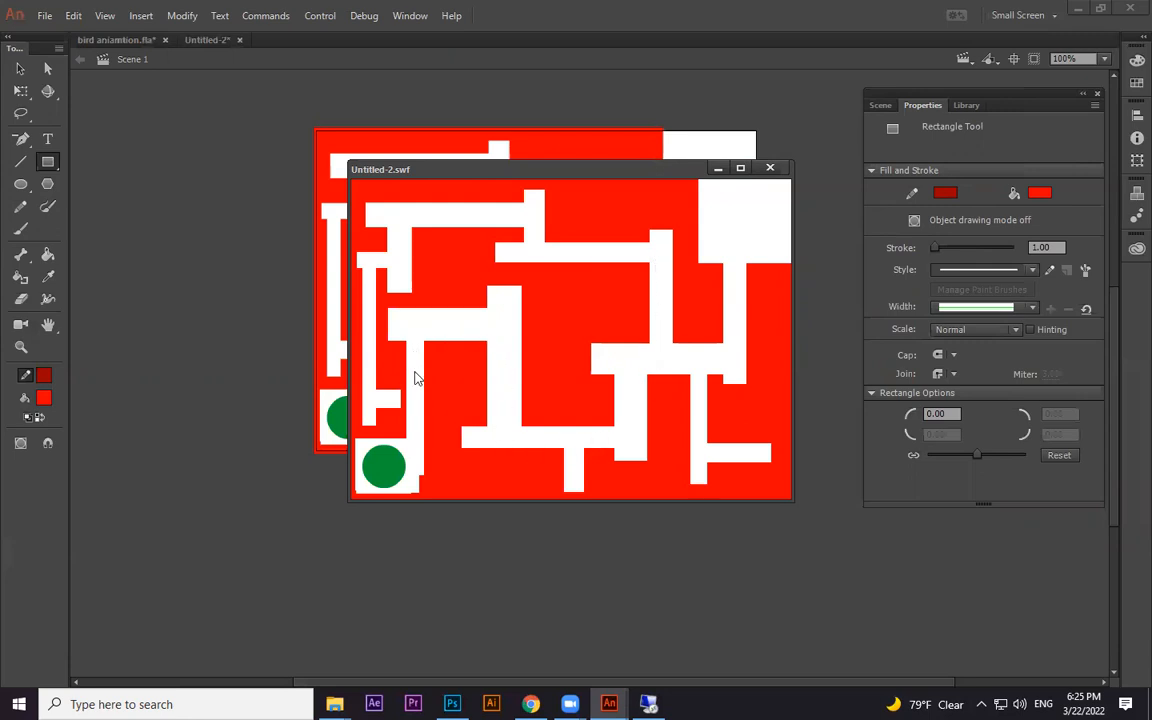
pyautogui.moveTo(377, 478)
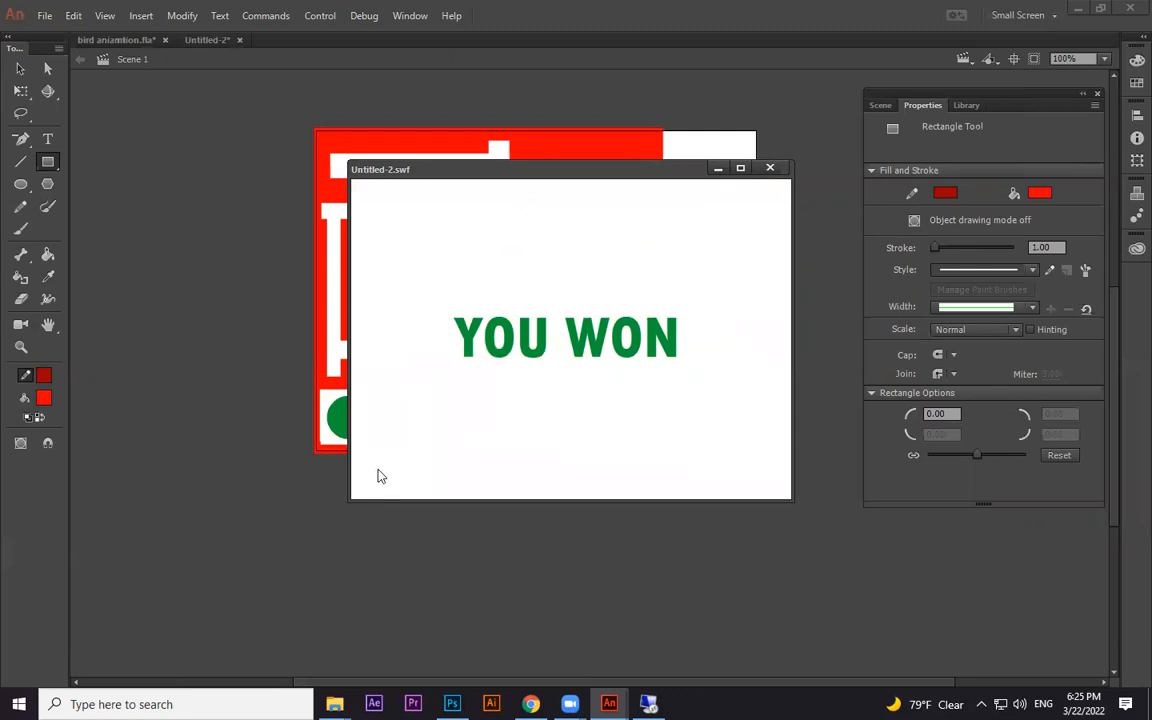
# Step: Close the movie preview and add a STAGE 2 text above YOU WON on frame 2
pyautogui.click(770, 168)
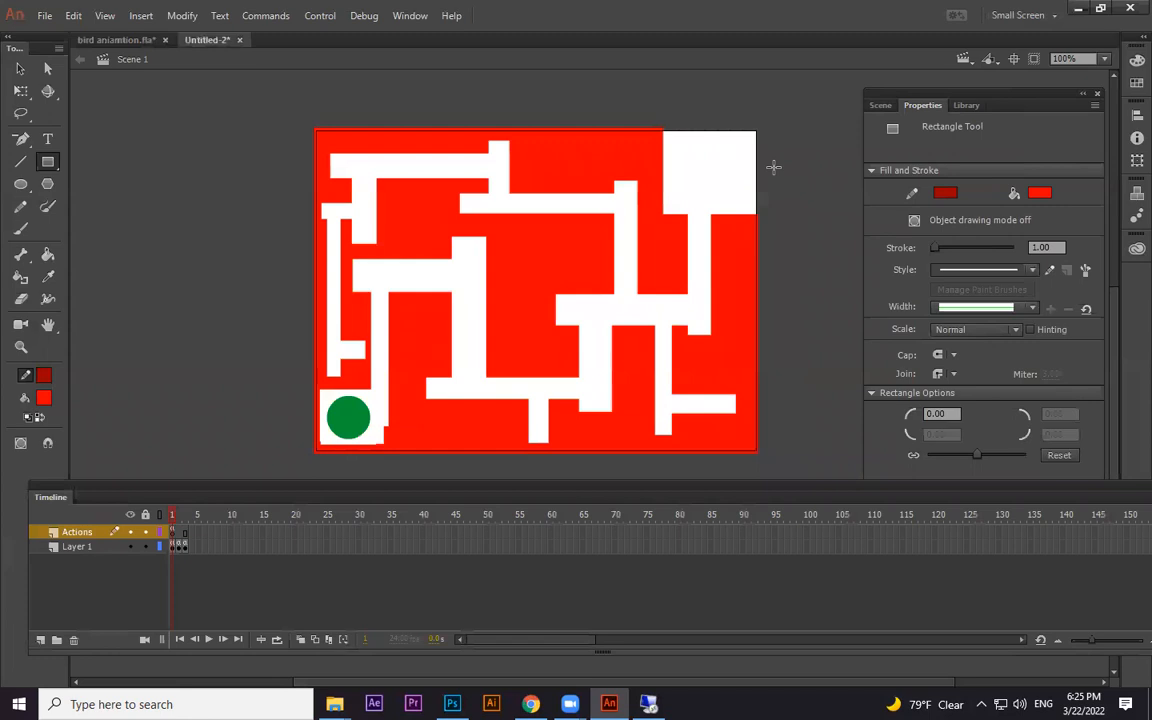
pyautogui.click(177, 516)
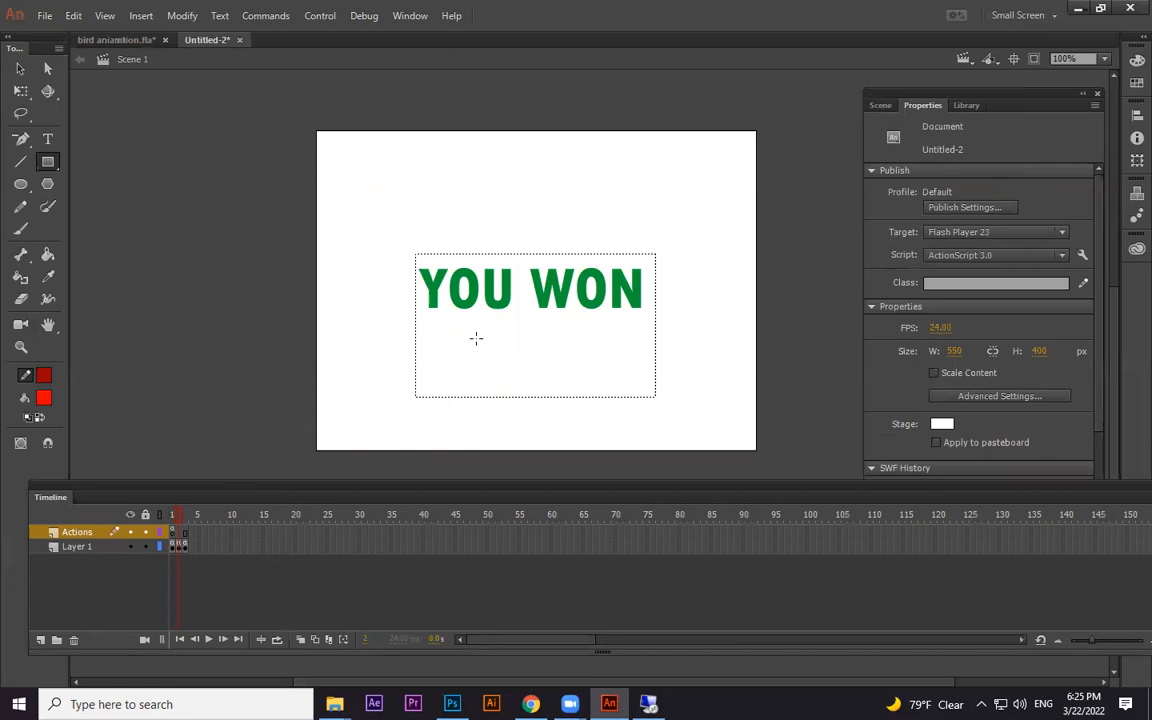
pyautogui.click(47, 161)
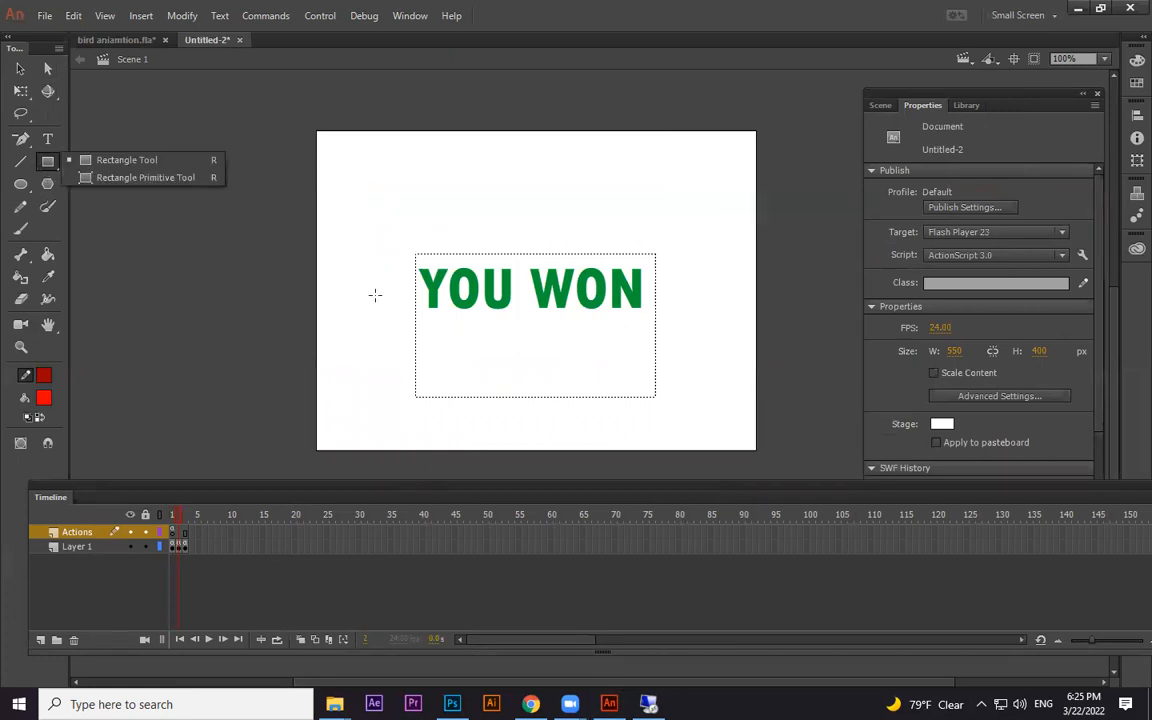
pyautogui.click(47, 139)
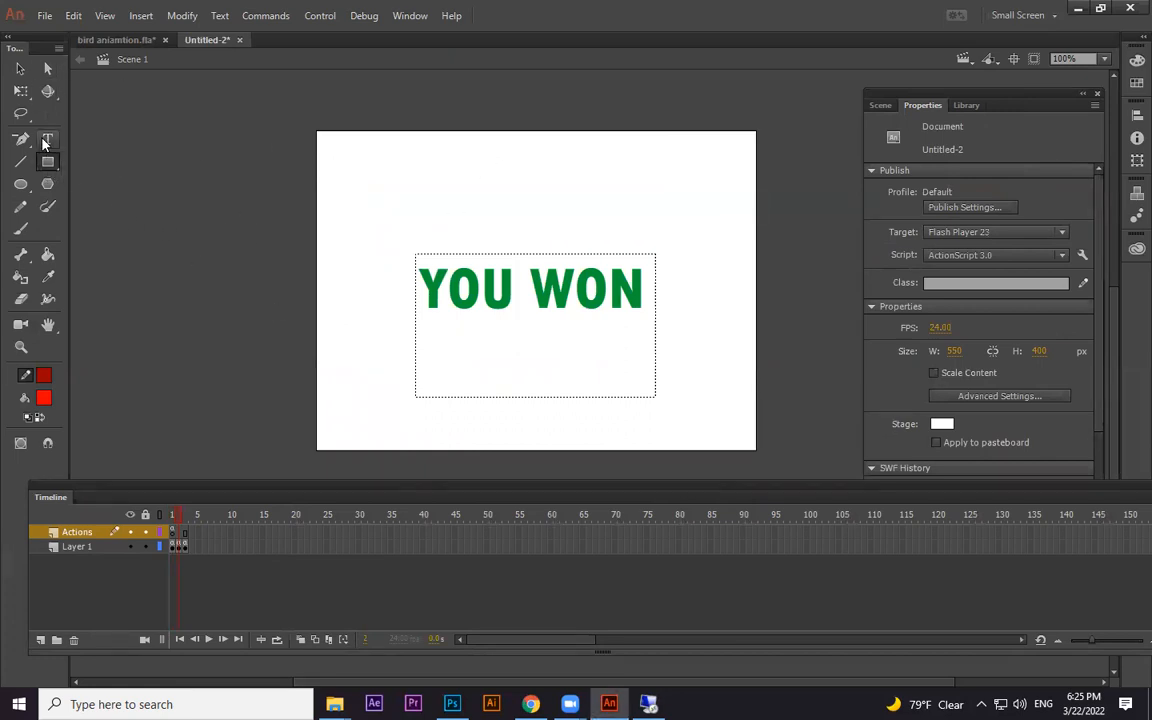
pyautogui.click(482, 209)
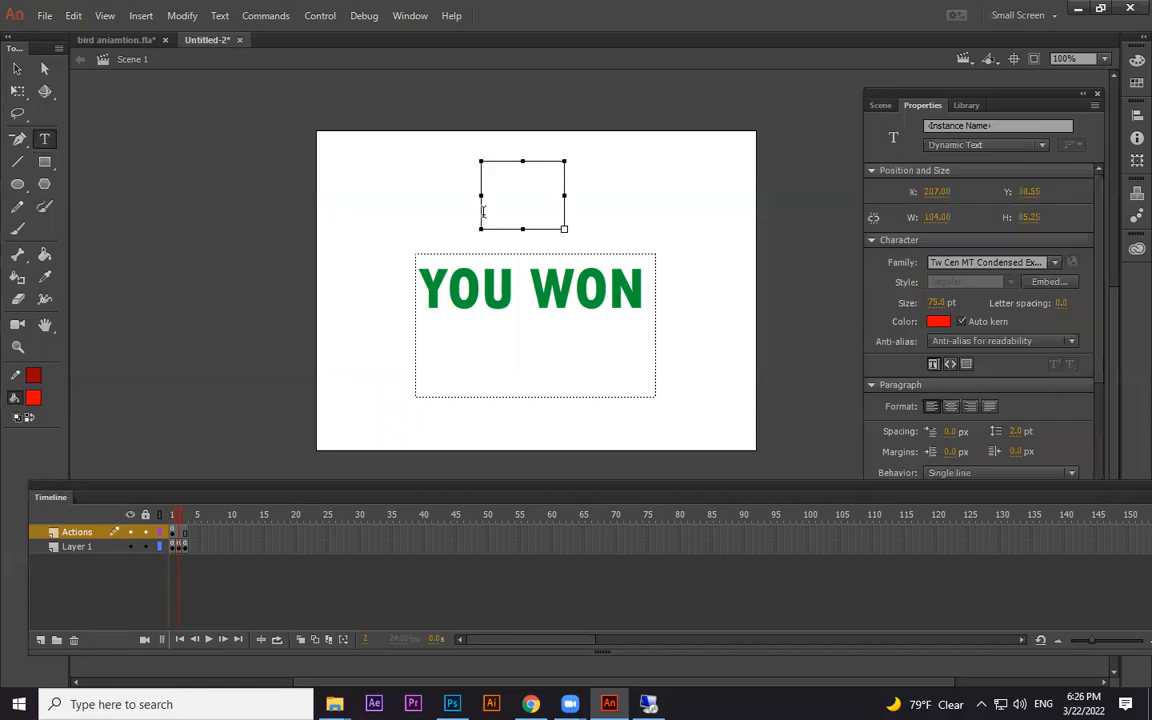
pyautogui.write('sta')
pyautogui.press('BackSpace')
pyautogui.press('BackSpace')
pyautogui.press('BackSpace')
pyautogui.write('A')
pyautogui.press('BackSpace')
pyautogui.write('E')
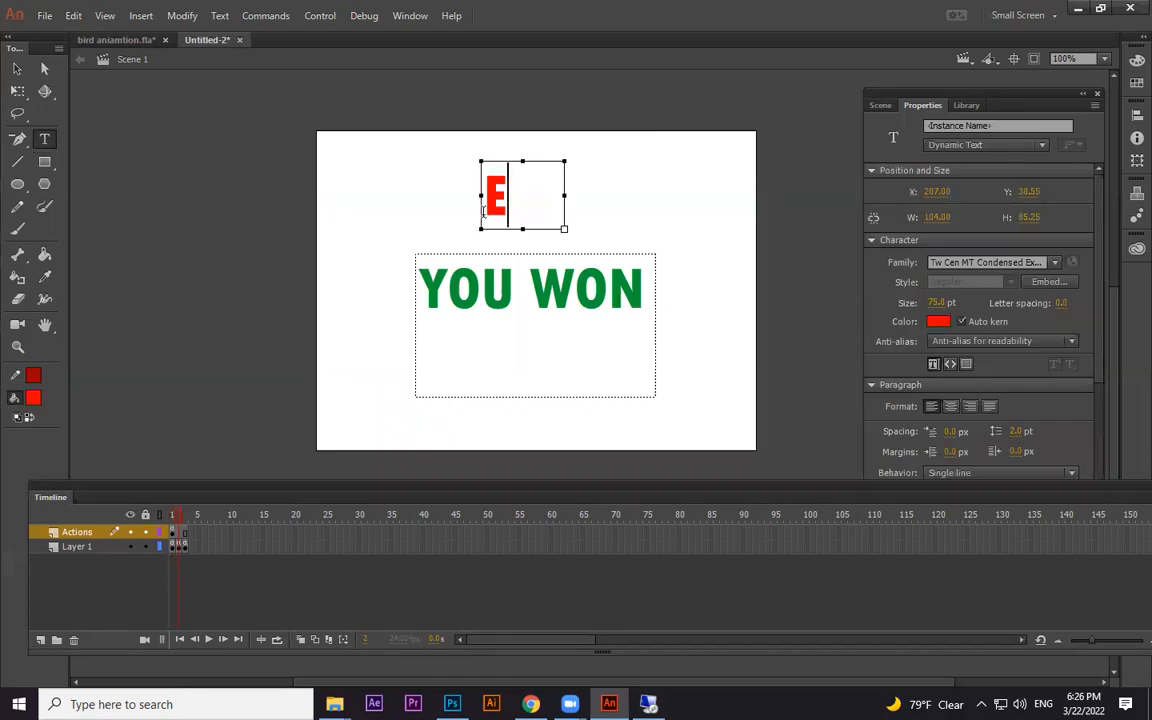
pyautogui.write('2')
pyautogui.moveTo(548, 175); pyautogui.dragTo(458, 200)
pyautogui.write('A')
pyautogui.press('BackSpace')
pyautogui.write('ST')
pyautogui.press('BackSpace')
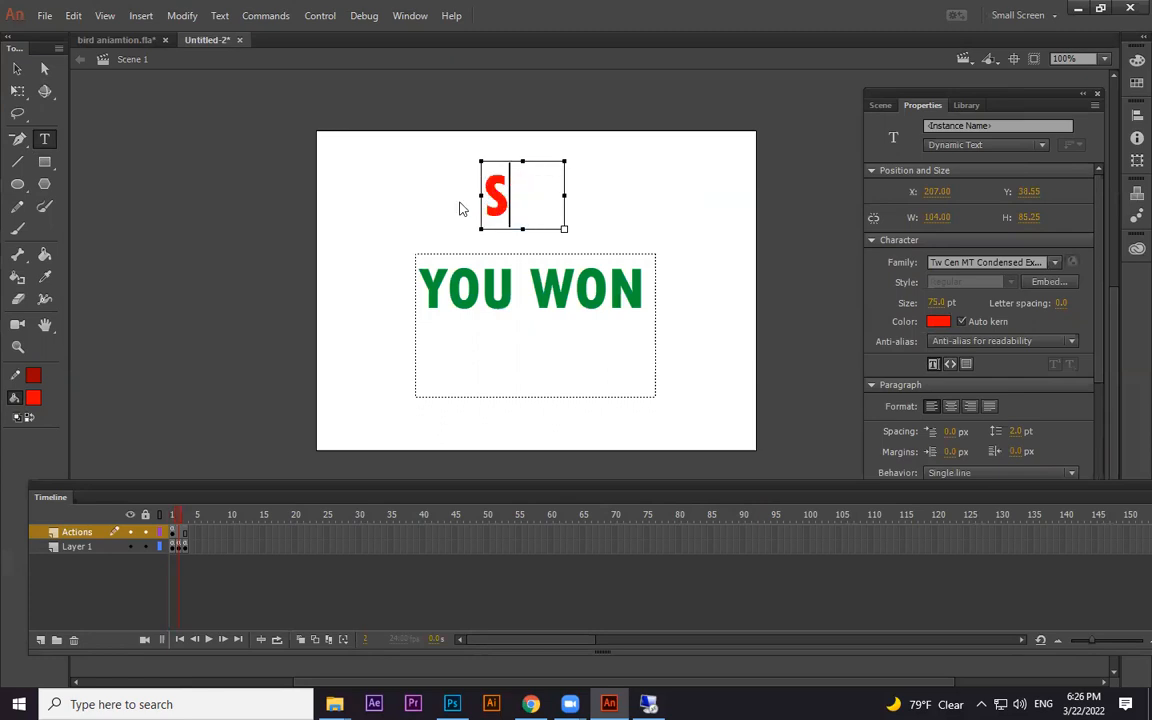
pyautogui.press('BackSpace')
pyautogui.write('A')
pyautogui.press('BackSpace')
pyautogui.write('E 2')
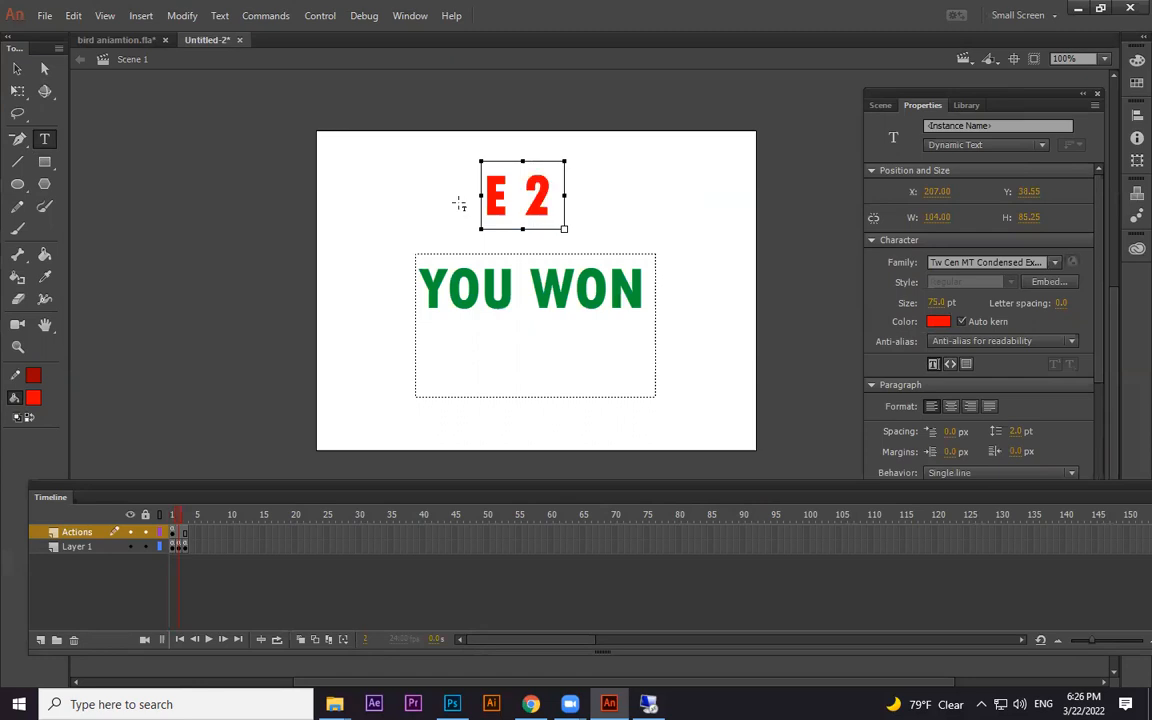
pyautogui.click(17, 68)
pyautogui.moveTo(565, 194); pyautogui.dragTo(620, 214)
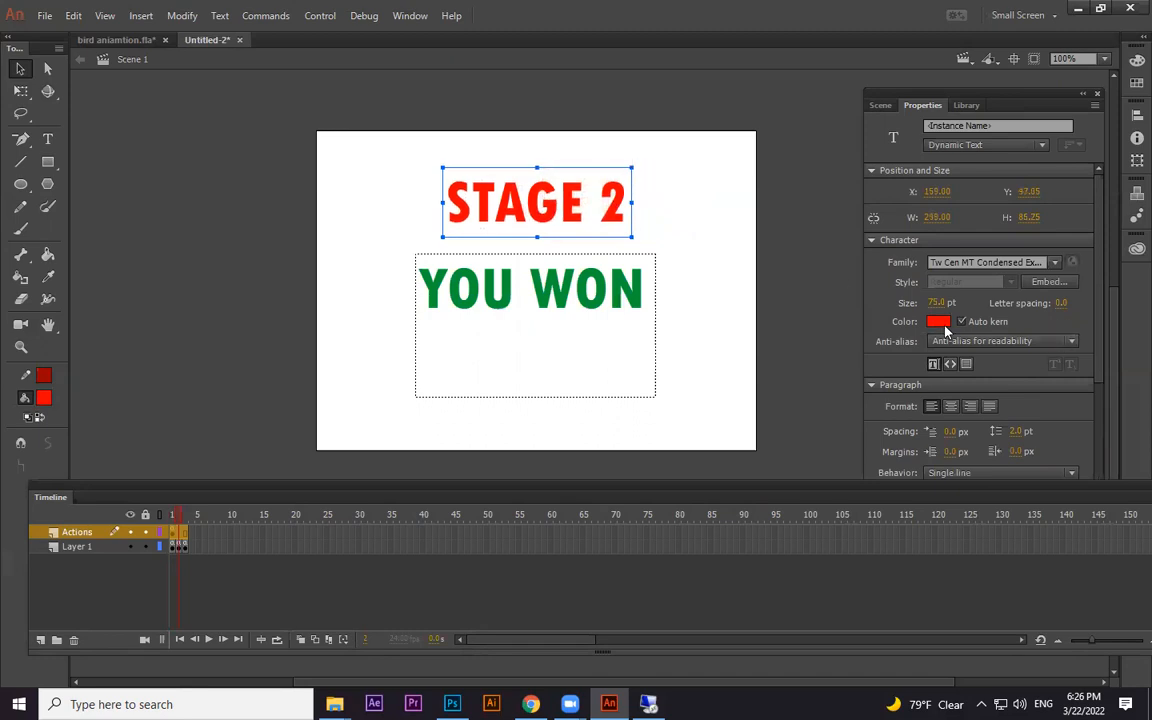
# Step: Recolor the STAGE 2 text blue (#0033CC), reduce its size to 31 pt, and shrink its text box
pyautogui.click(942, 324)
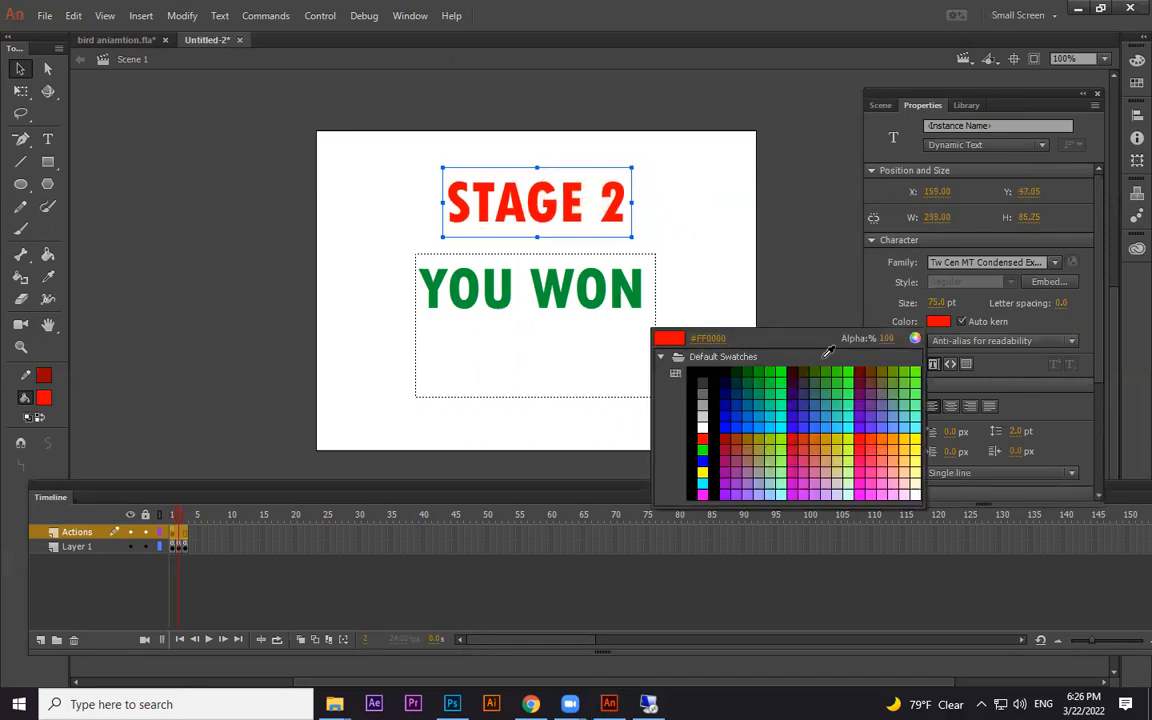
pyautogui.click(742, 408)
pyautogui.moveTo(937, 302); pyautogui.dragTo(898, 303)
pyautogui.moveTo(632, 238); pyautogui.dragTo(568, 212)
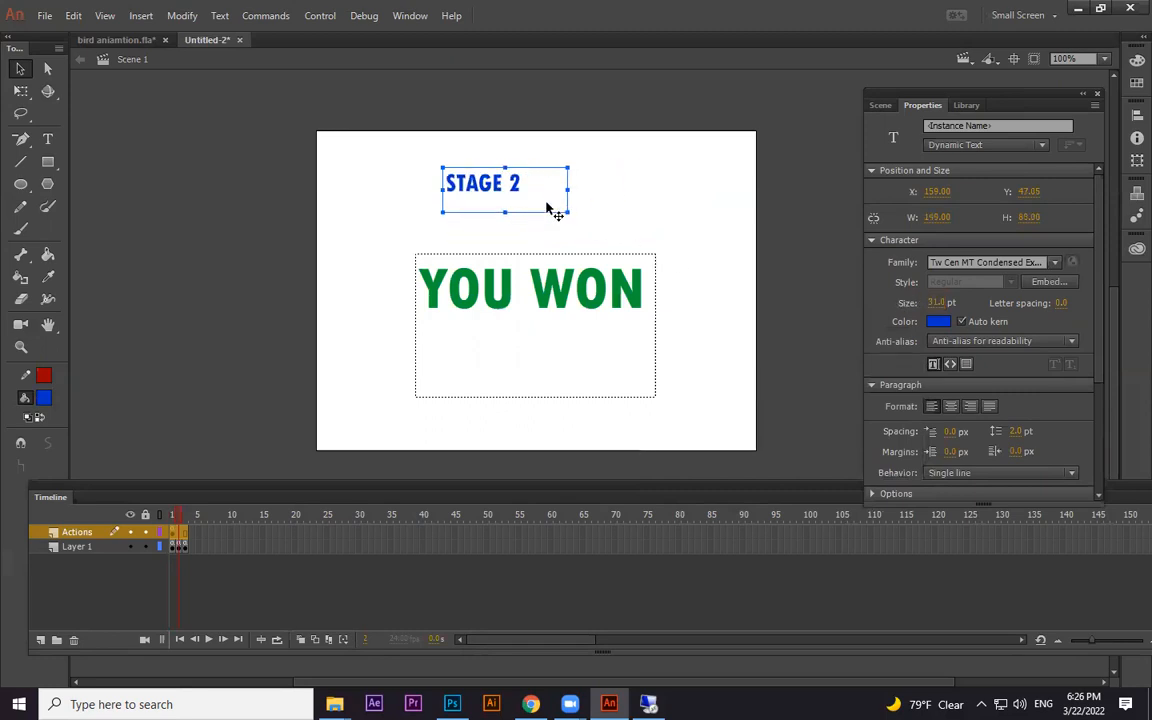
# Step: Shorten the YOU WON text box to fit its line and place STAGE 2 centered beneath it
pyautogui.moveTo(490, 208); pyautogui.dragTo(685, 240)
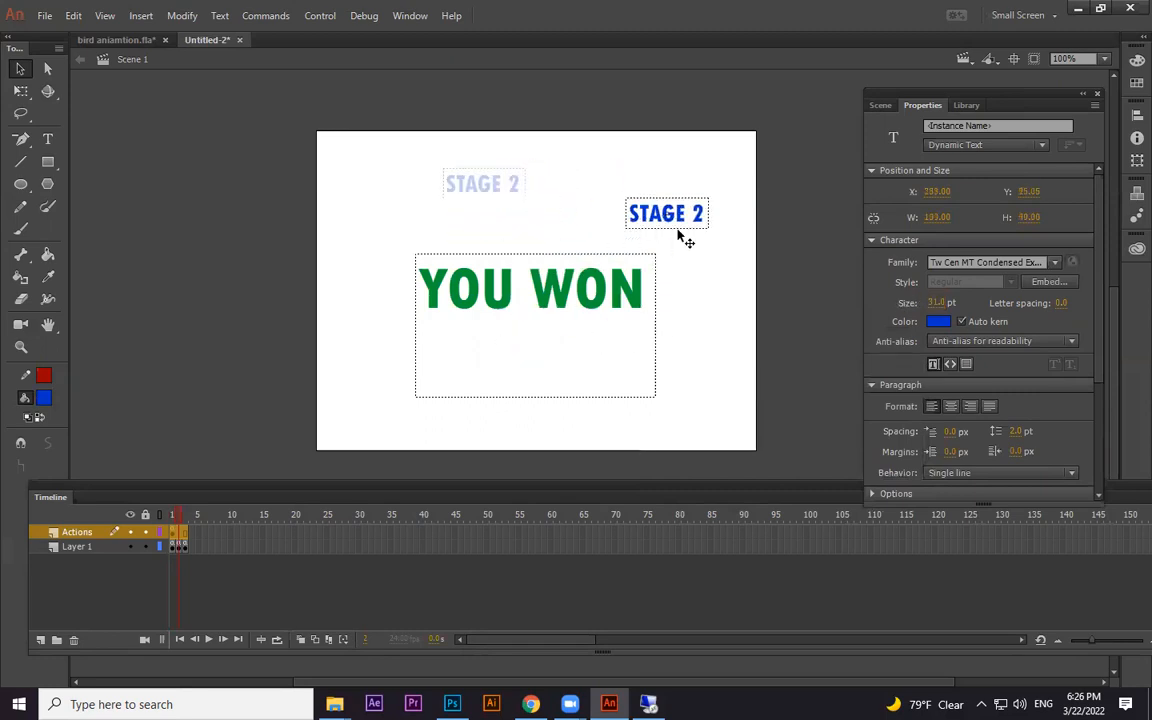
pyautogui.click(586, 368)
pyautogui.moveTo(537, 398); pyautogui.dragTo(540, 321)
pyautogui.moveTo(692, 216); pyautogui.dragTo(554, 360)
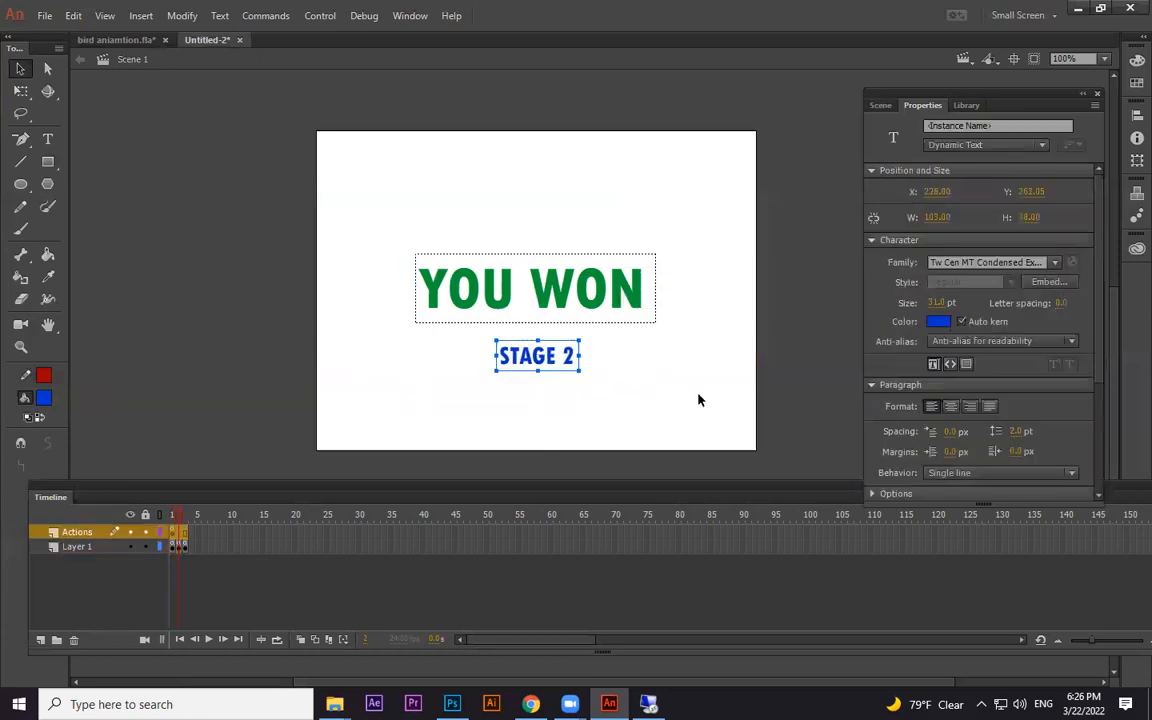
pyautogui.click(699, 400)
# Step: Draw a light blue rectangle without a stroke, about 123 by 53 px, behind the STAGE 2 text
pyautogui.click(47, 161)
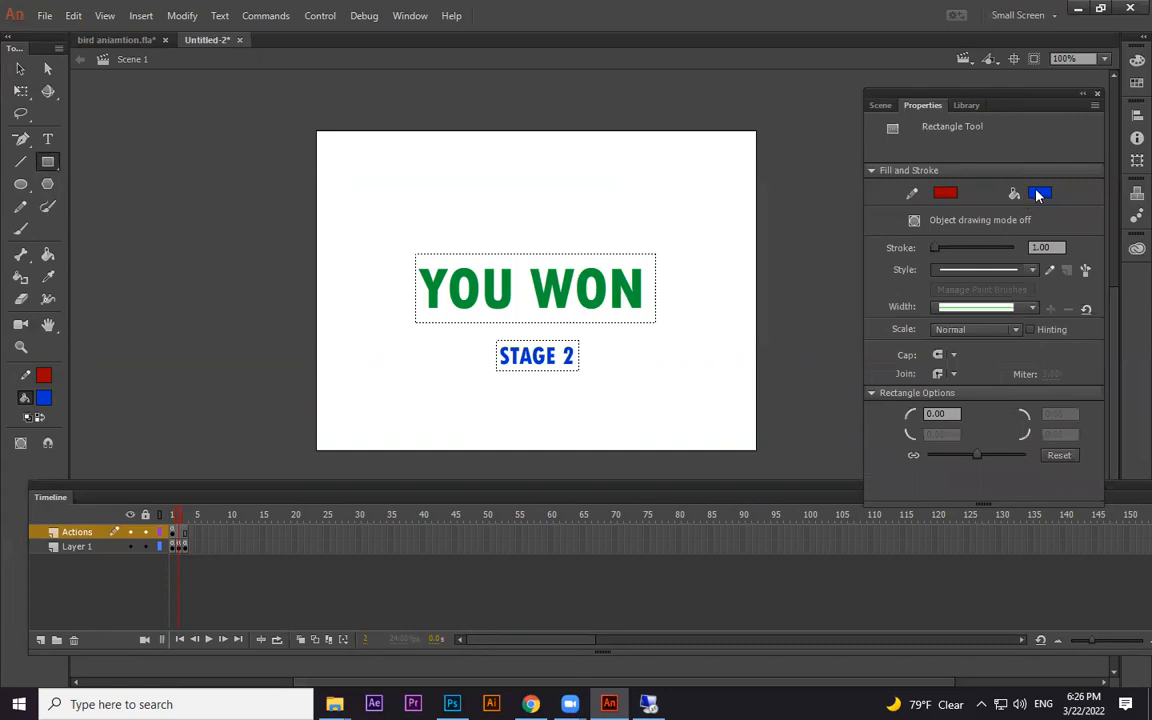
pyautogui.click(1039, 193)
pyautogui.click(778, 266)
pyautogui.moveTo(484, 329); pyautogui.dragTo(590, 381)
pyautogui.hotkey('ctrl', 'z')
pyautogui.click(44, 378)
pyautogui.click(269, 357)
pyautogui.moveTo(486, 335); pyautogui.dragTo(585, 377)
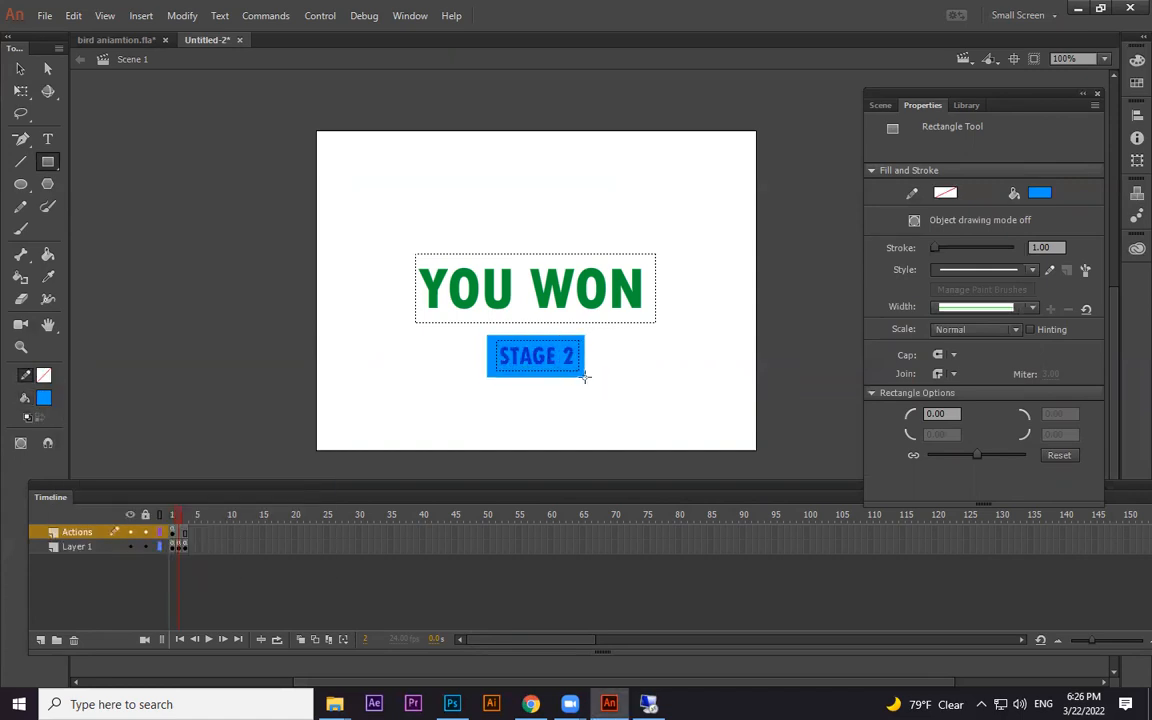
pyautogui.click(20, 68)
pyautogui.click(669, 371)
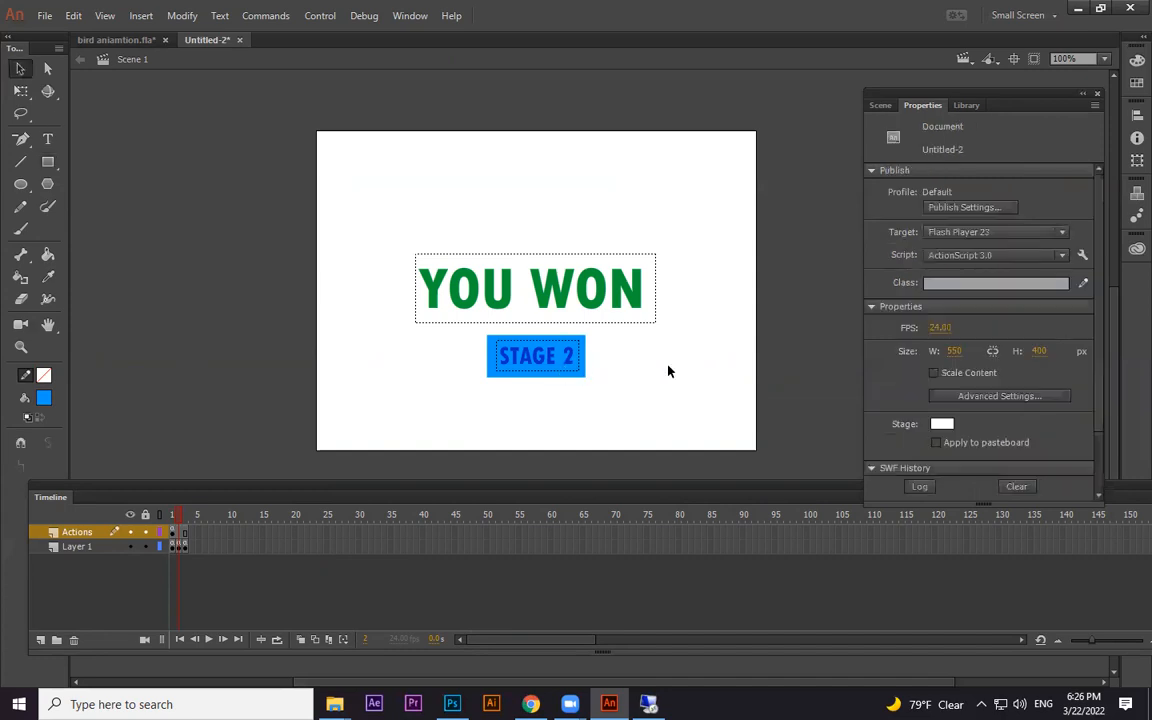
# Step: Recolor the STAGE 2 text white and center it on the blue rectangle
pyautogui.click(568, 362)
pyautogui.click(938, 321)
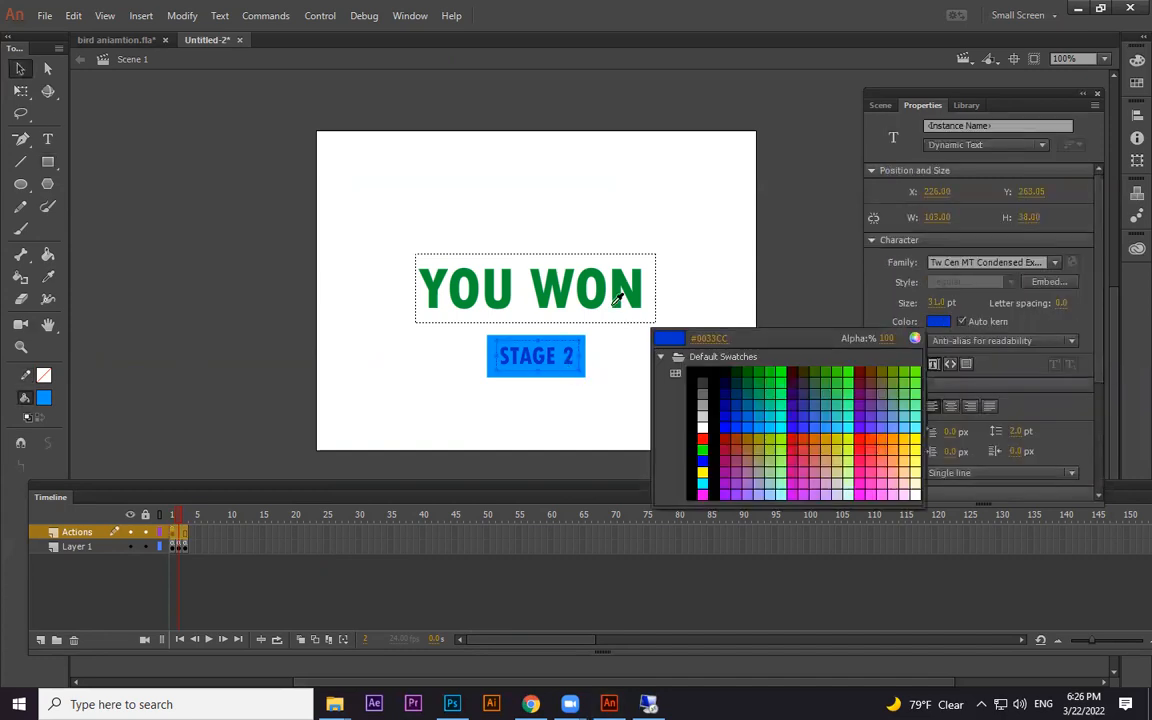
pyautogui.click(705, 425)
pyautogui.click(589, 380)
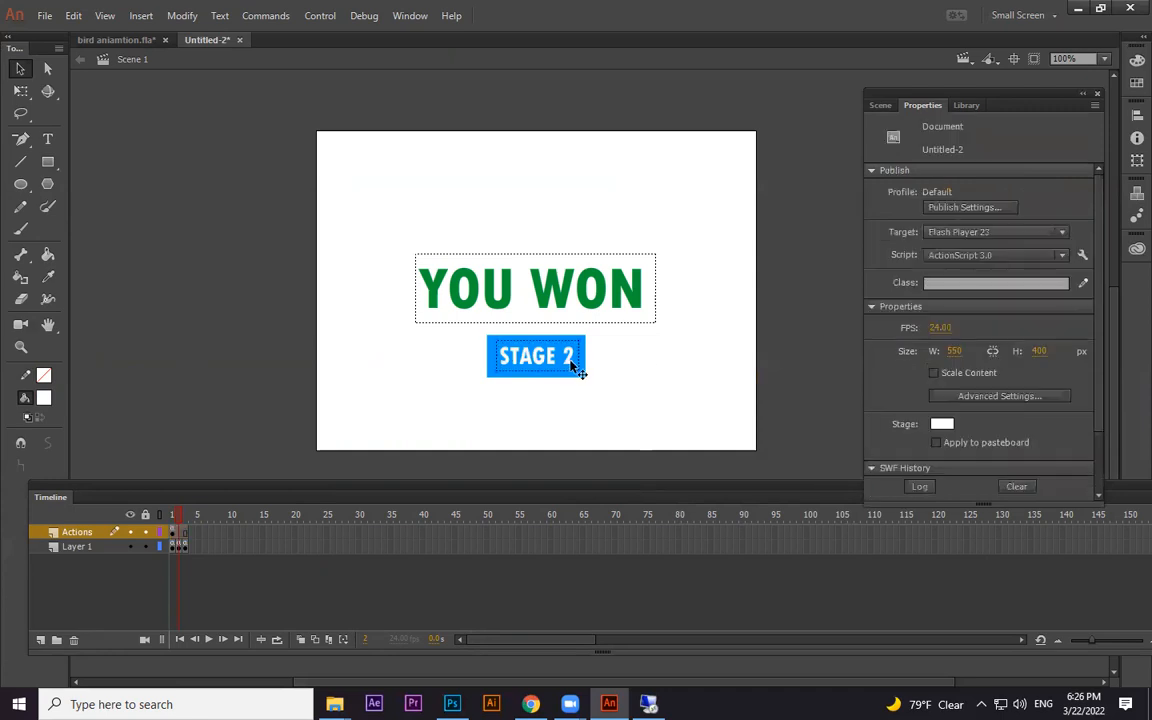
pyautogui.click(572, 364)
pyautogui.moveTo(568, 362); pyautogui.dragTo(565, 364)
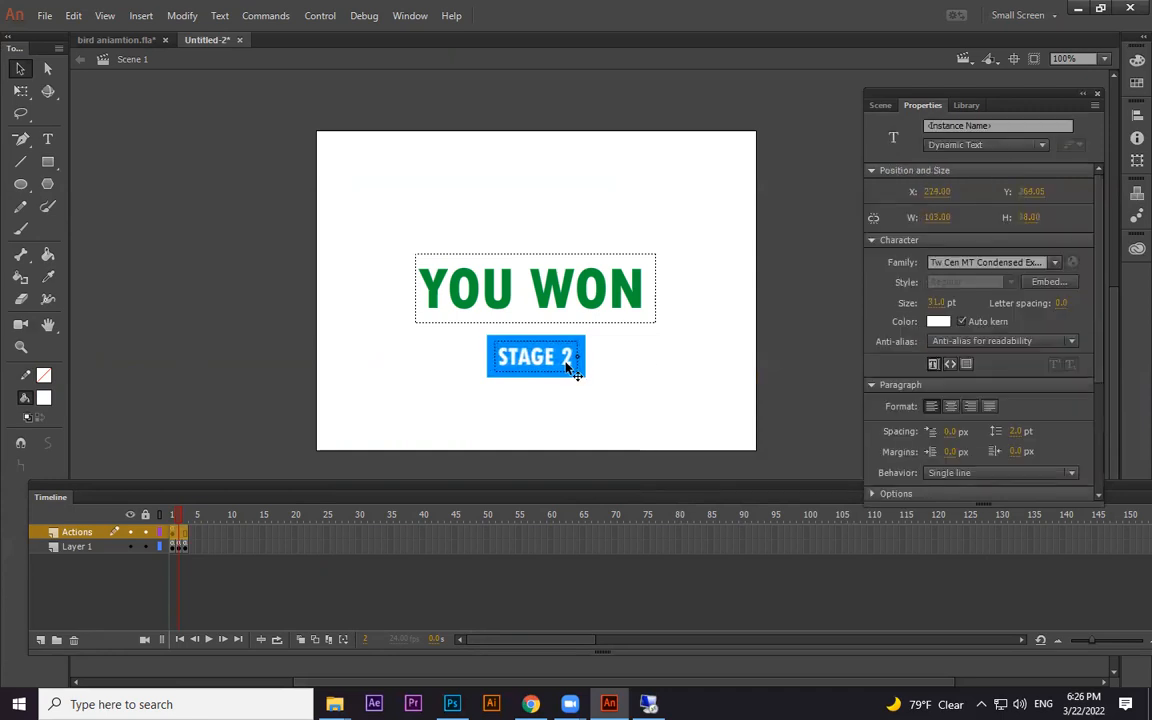
pyautogui.press('Left')
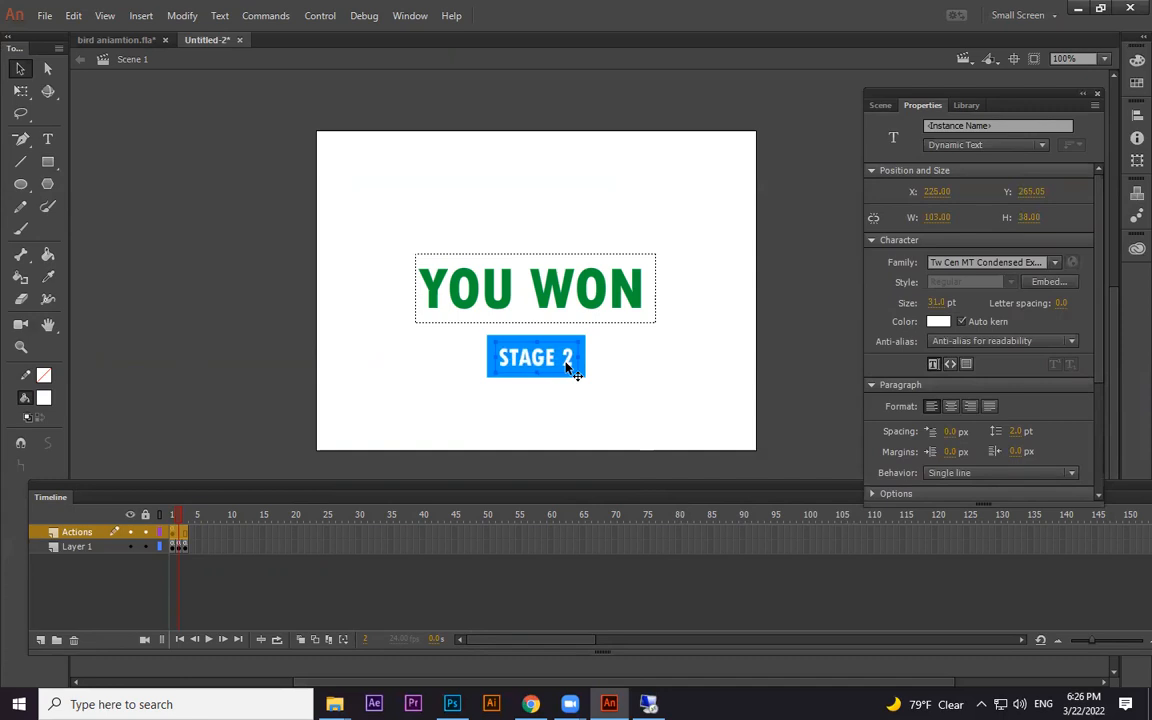
# Step: Break the STAGE 2 text apart into shapes and convert it together with the blue rectangle into a button symbol
pyautogui.hotkey('ctrl', 'b')
pyautogui.hotkey('ctrl', 'b')
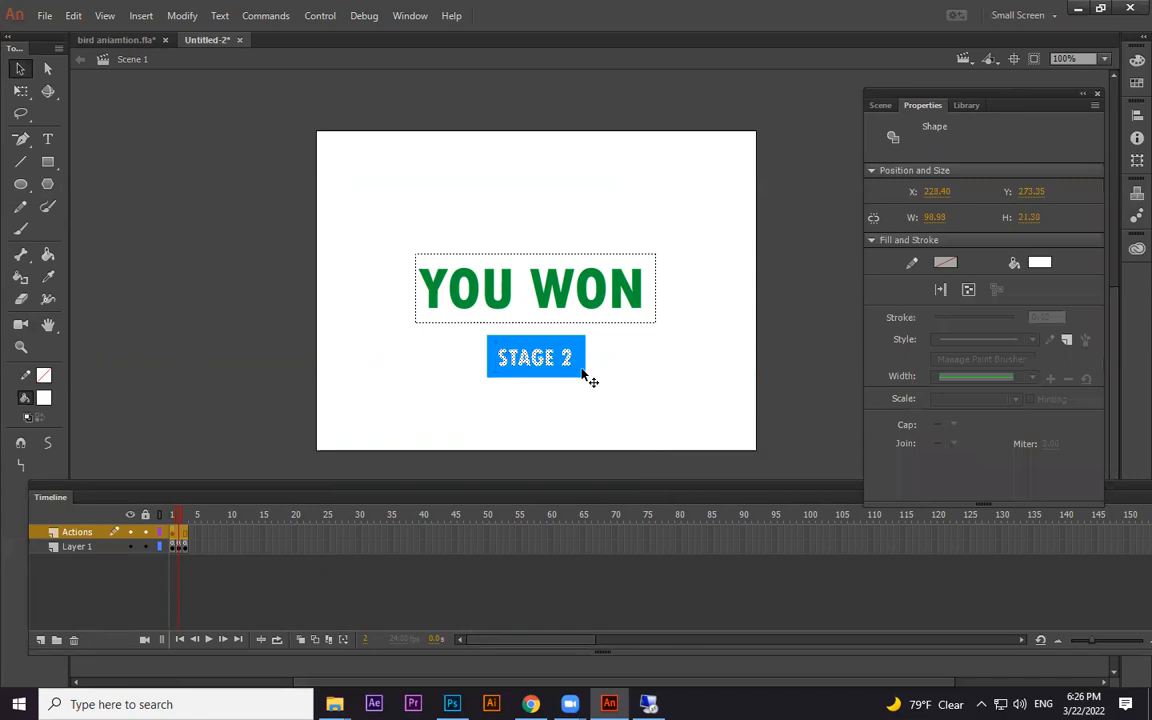
pyautogui.click(600, 368)
pyautogui.moveTo(594, 334); pyautogui.dragTo(440, 419)
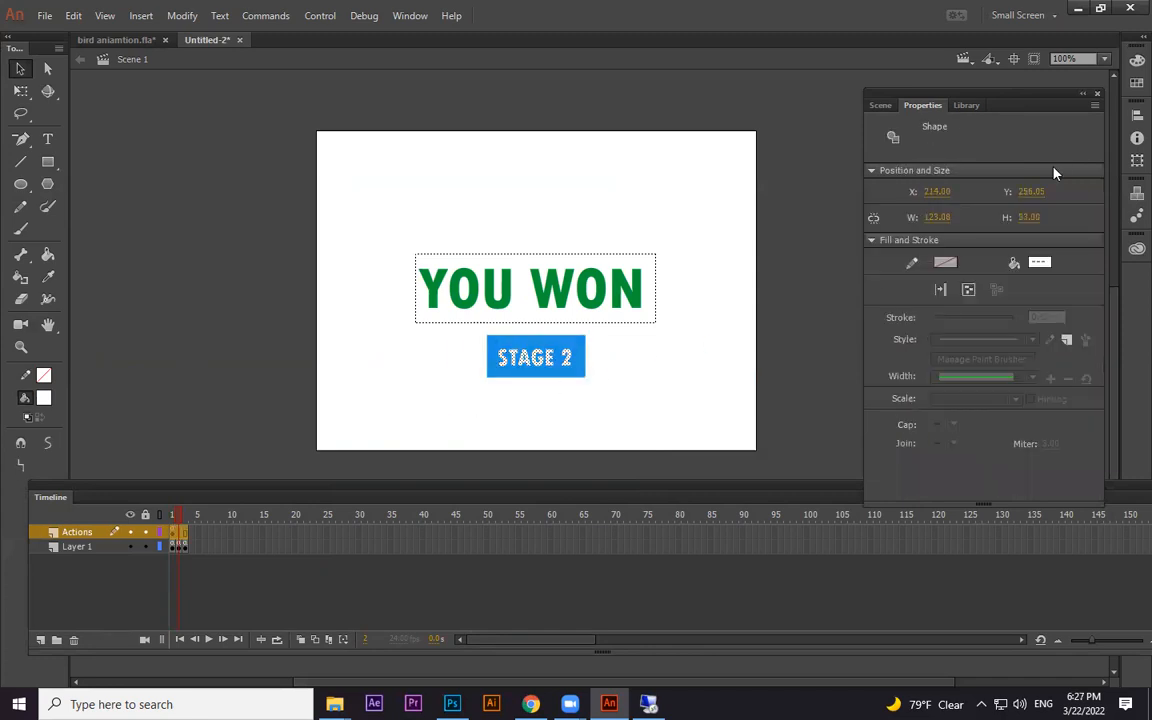
pyautogui.press('F8')
pyautogui.click(598, 210)
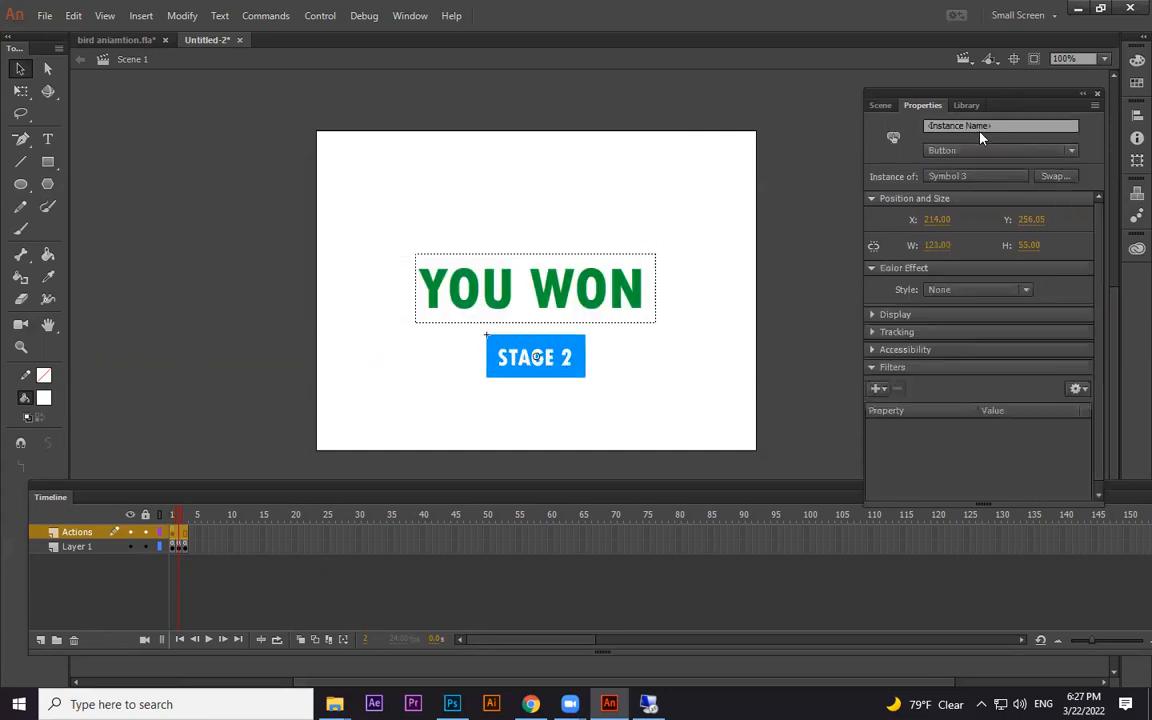
# Step: Give the STAGE 2 button the instance name stagetwo
pyautogui.click(1005, 125)
pyautogui.write('STAGW')
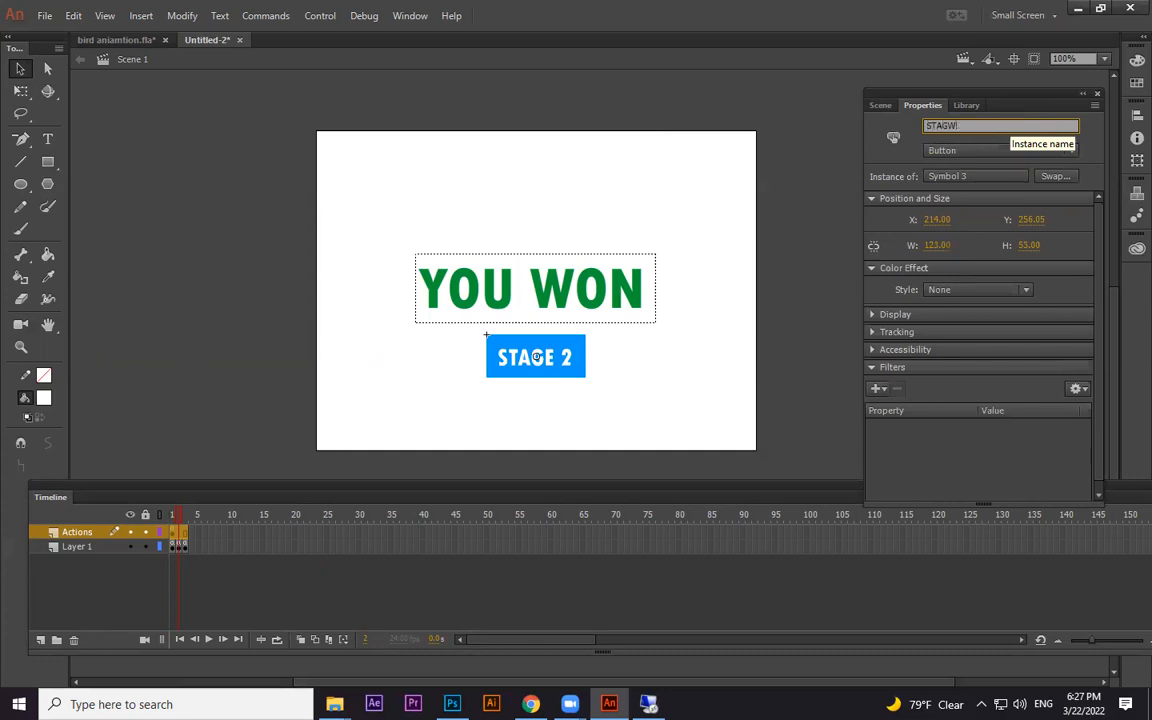
pyautogui.press('BackSpace')
pyautogui.write('ETWO')
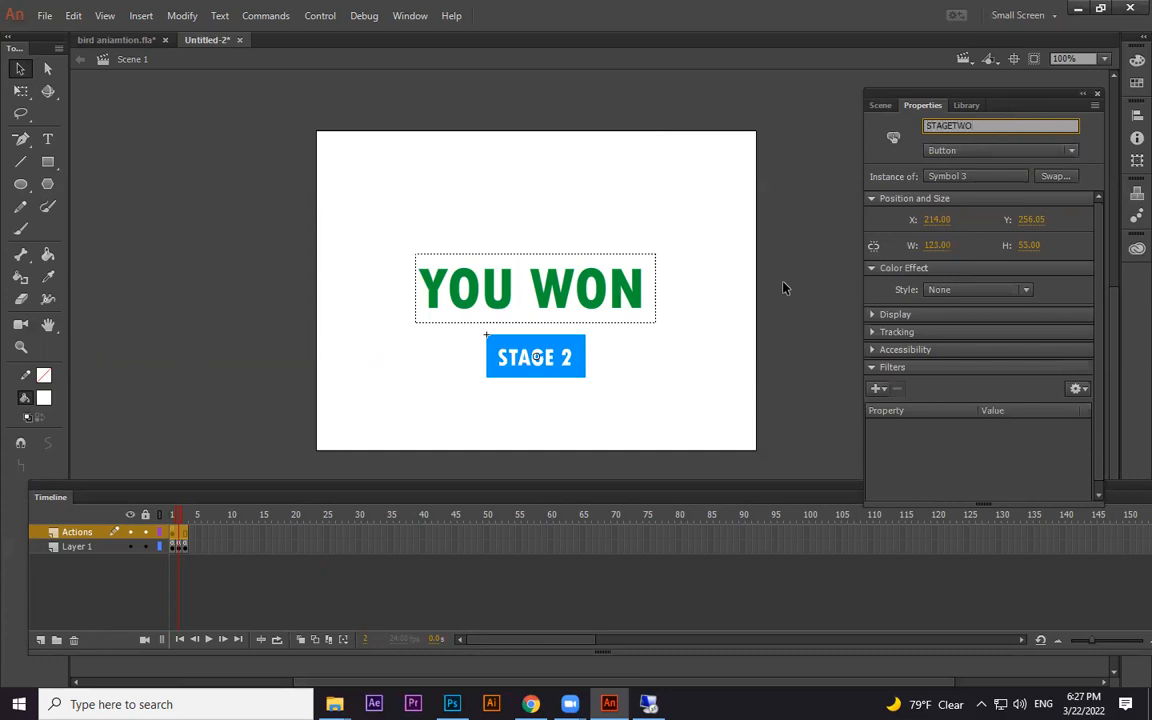
pyautogui.press('Return')
pyautogui.write('s')
pyautogui.click(607, 217)
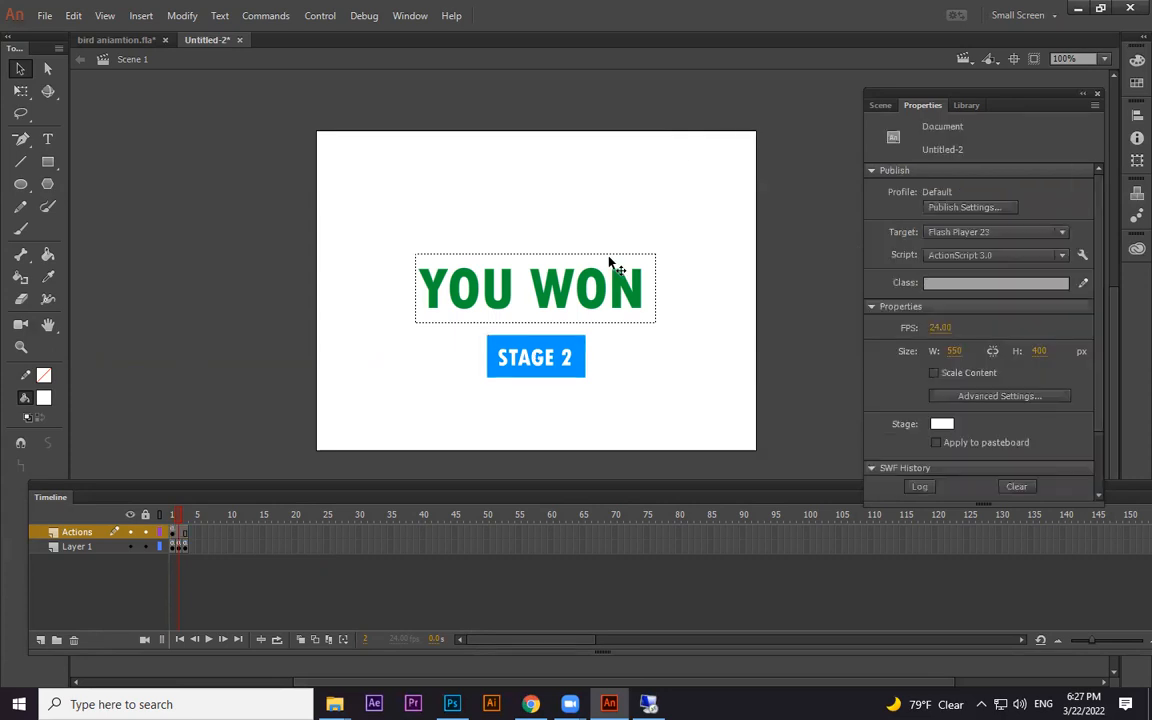
pyautogui.click(564, 360)
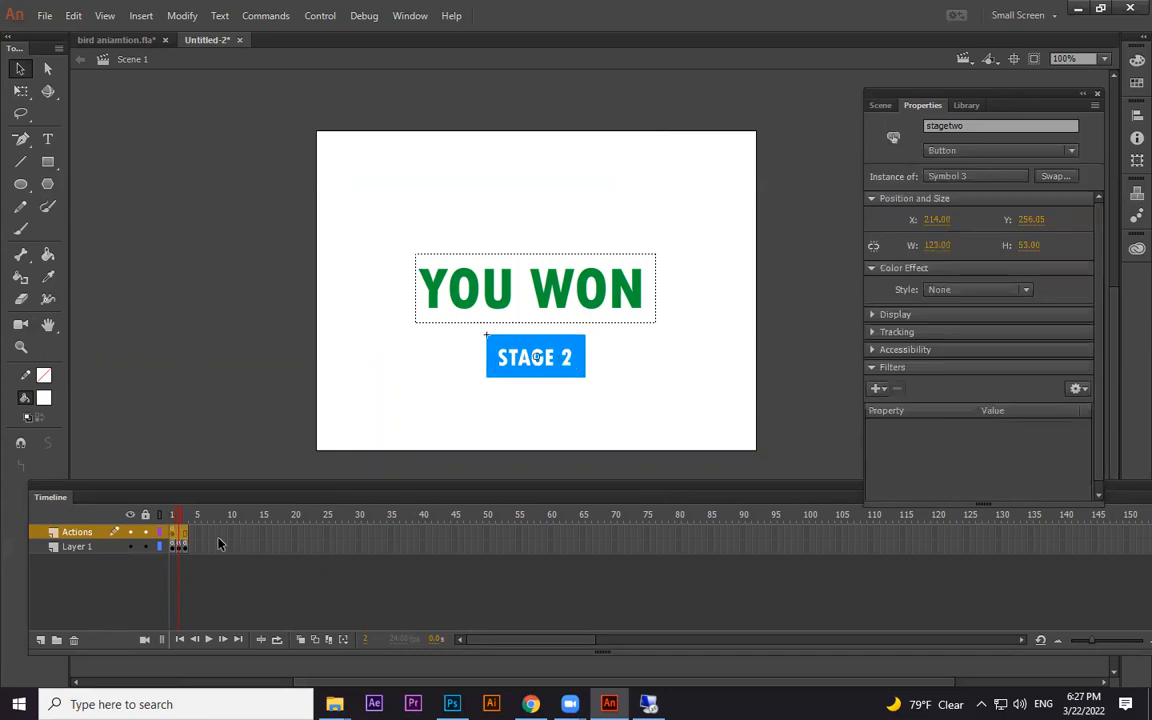
# Step: Add a keyframe at frame 4 of Layer 1 and replace its YOU LOST text with COMING SOON on one line
pyautogui.click(188, 547)
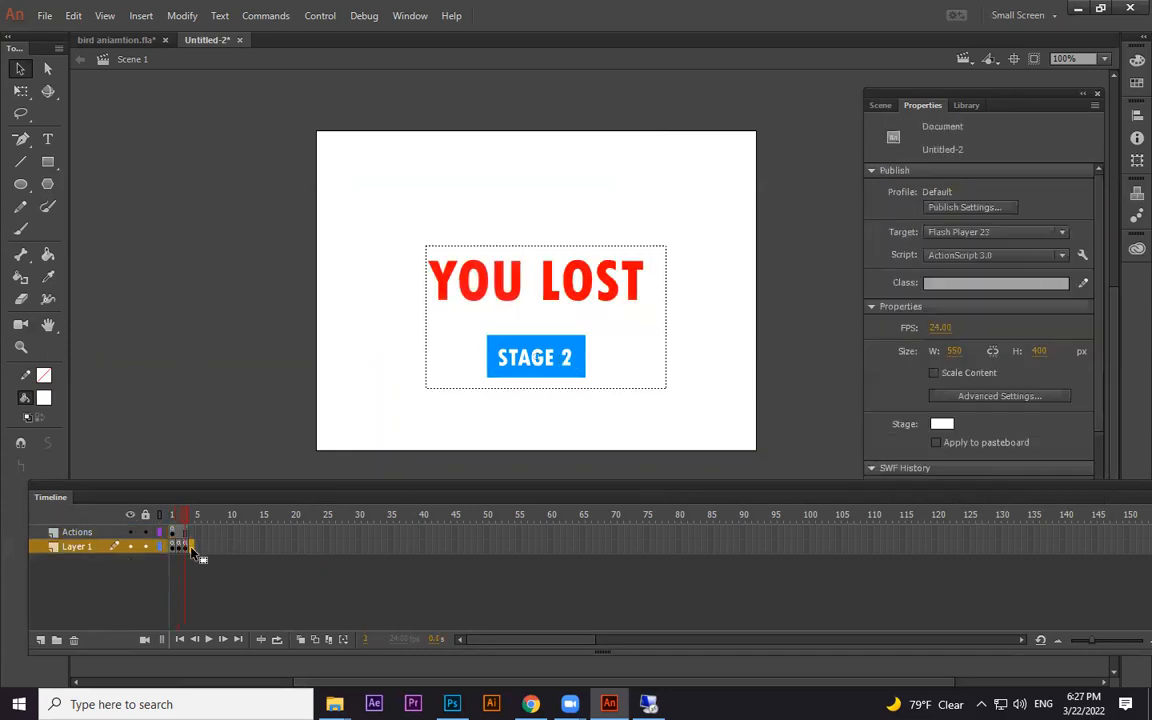
pyautogui.click(192, 547)
pyautogui.click(622, 291)
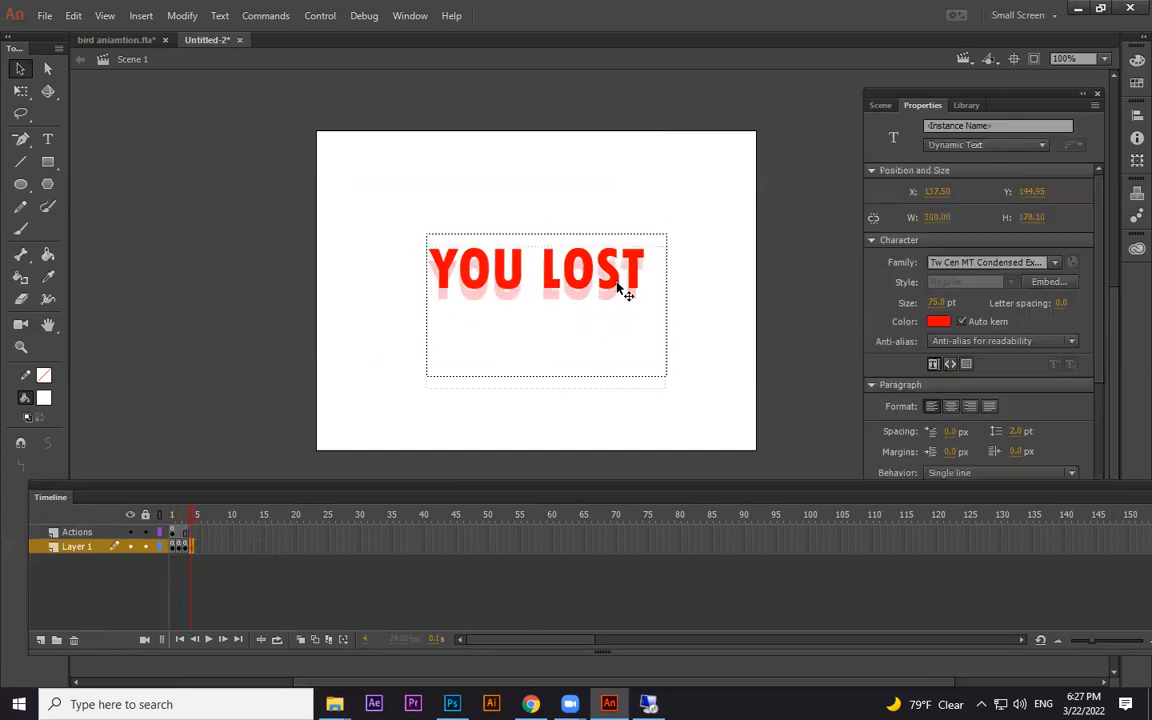
pyautogui.doubleClick(619, 288)
pyautogui.hotkey('ctrl', 'a')
pyautogui.write('COMING')
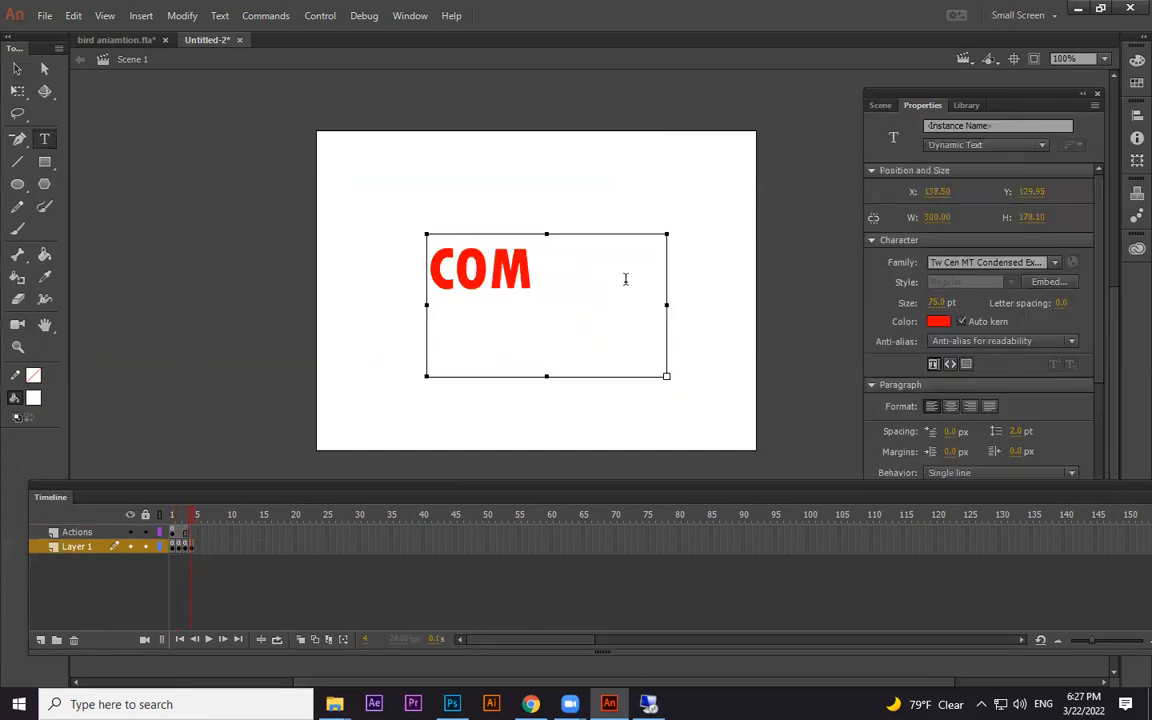
pyautogui.press('Return')
pyautogui.write('SOON')
pyautogui.moveTo(664, 304); pyautogui.dragTo(791, 304)
pyautogui.click(19, 69)
pyautogui.moveTo(617, 239); pyautogui.dragTo(543, 255)
# Step: Recolor the COMING SOON text dark navy blue and center it on the stage
pyautogui.click(938, 321)
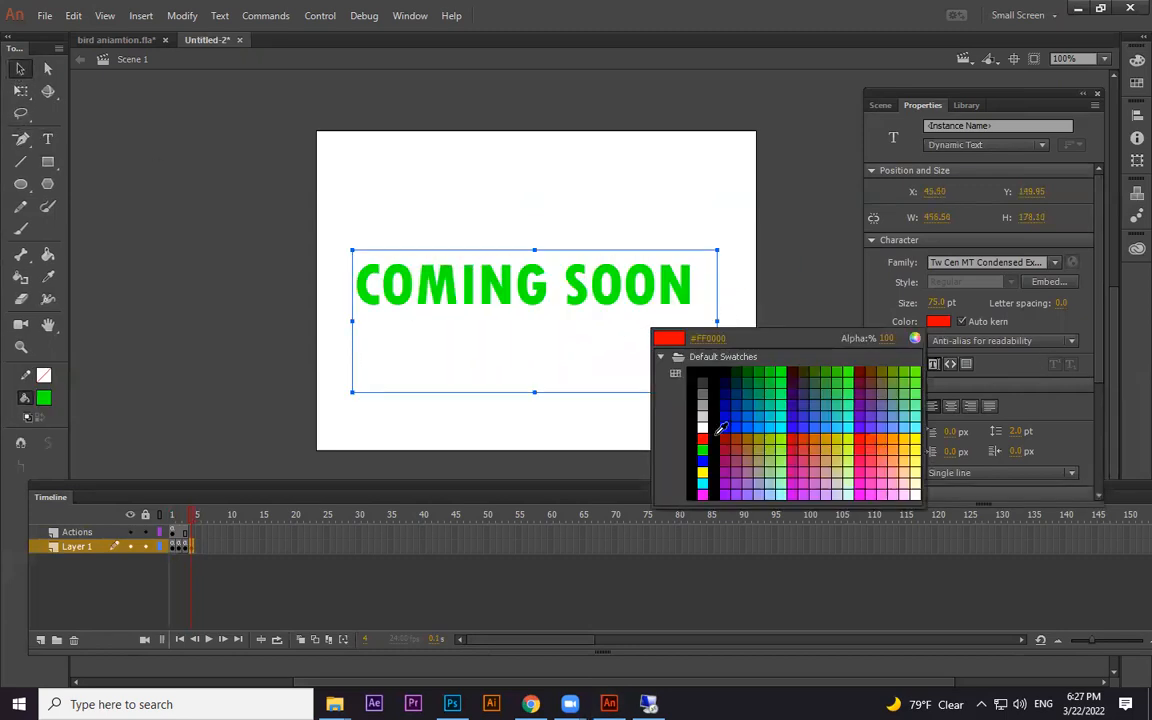
pyautogui.click(725, 383)
pyautogui.click(729, 348)
pyautogui.moveTo(668, 292); pyautogui.dragTo(679, 295)
pyautogui.click(656, 218)
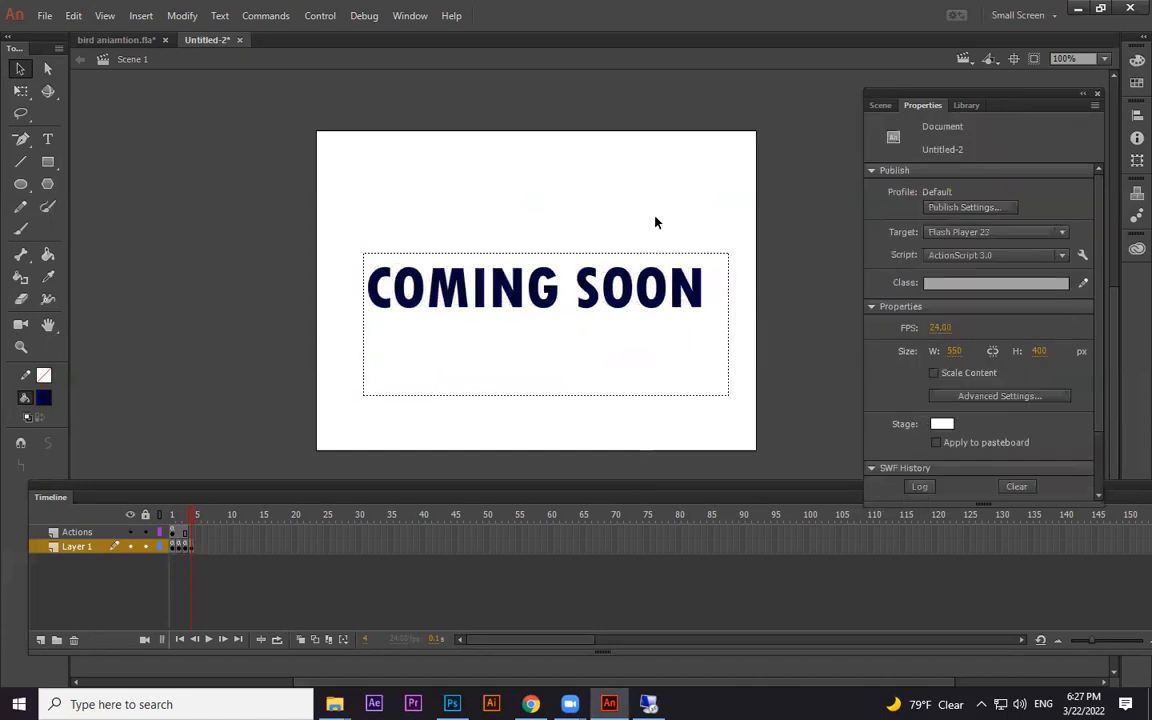
# Step: Delete the STAGE 2 button that overlaps the maze on frame 1
pyautogui.click(173, 547)
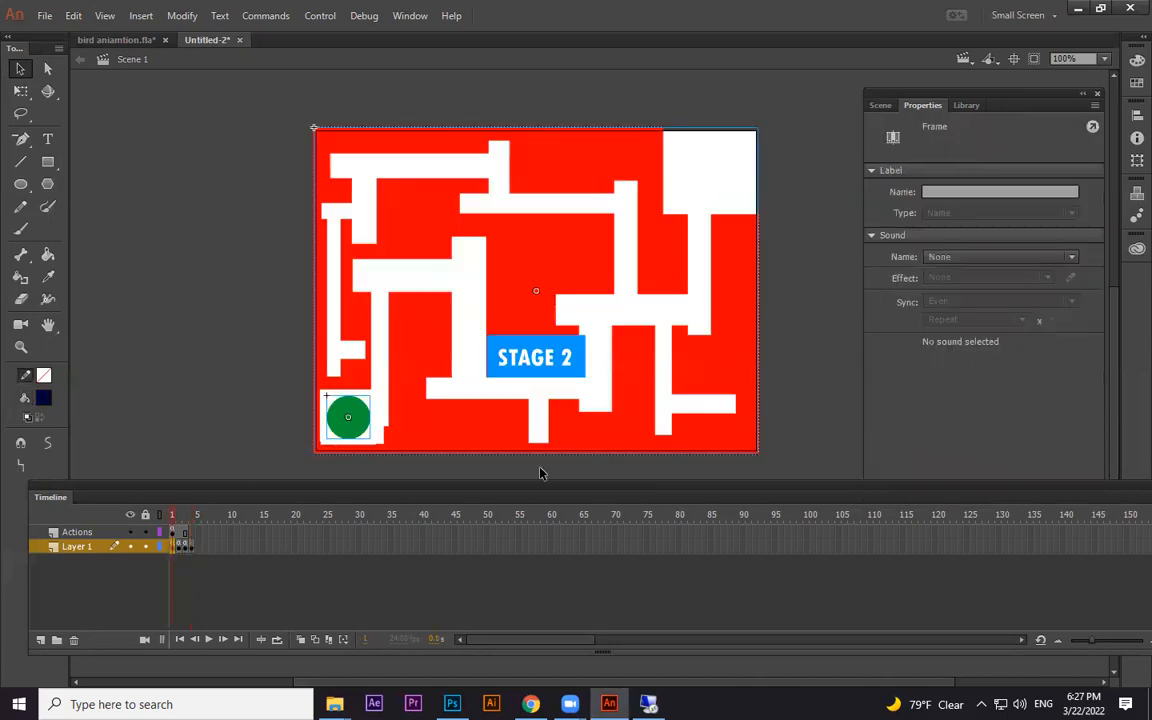
pyautogui.click(557, 370)
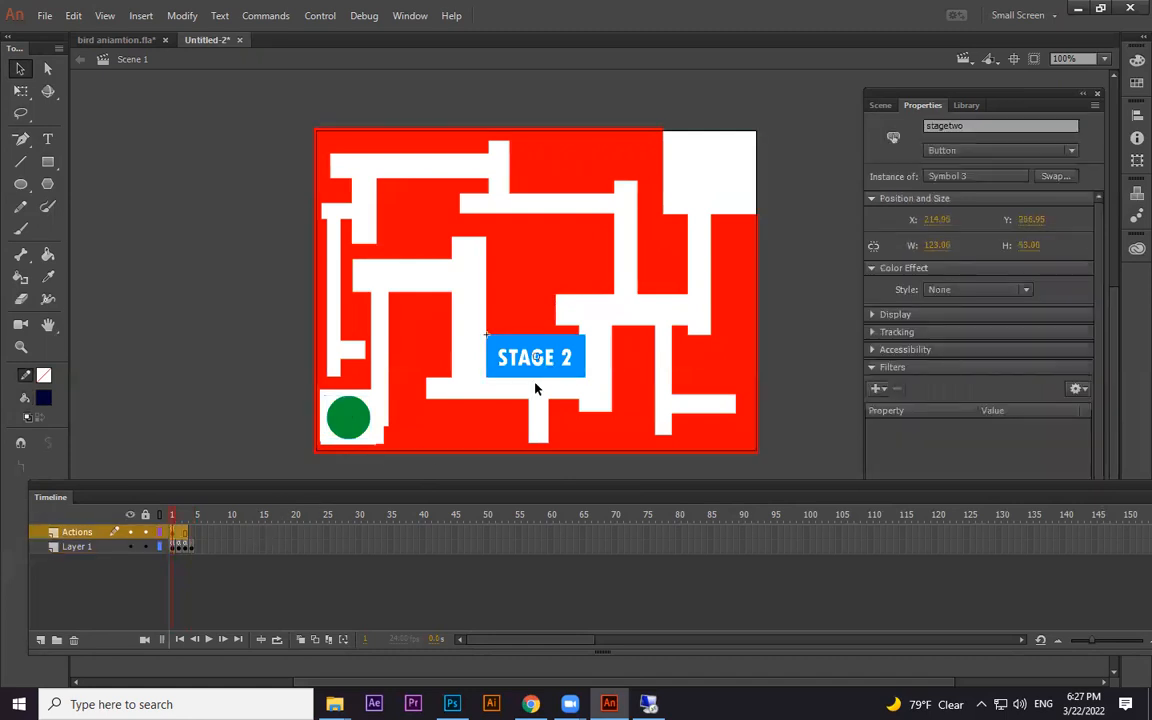
pyautogui.moveTo(564, 372); pyautogui.dragTo(557, 391)
pyautogui.press('Delete')
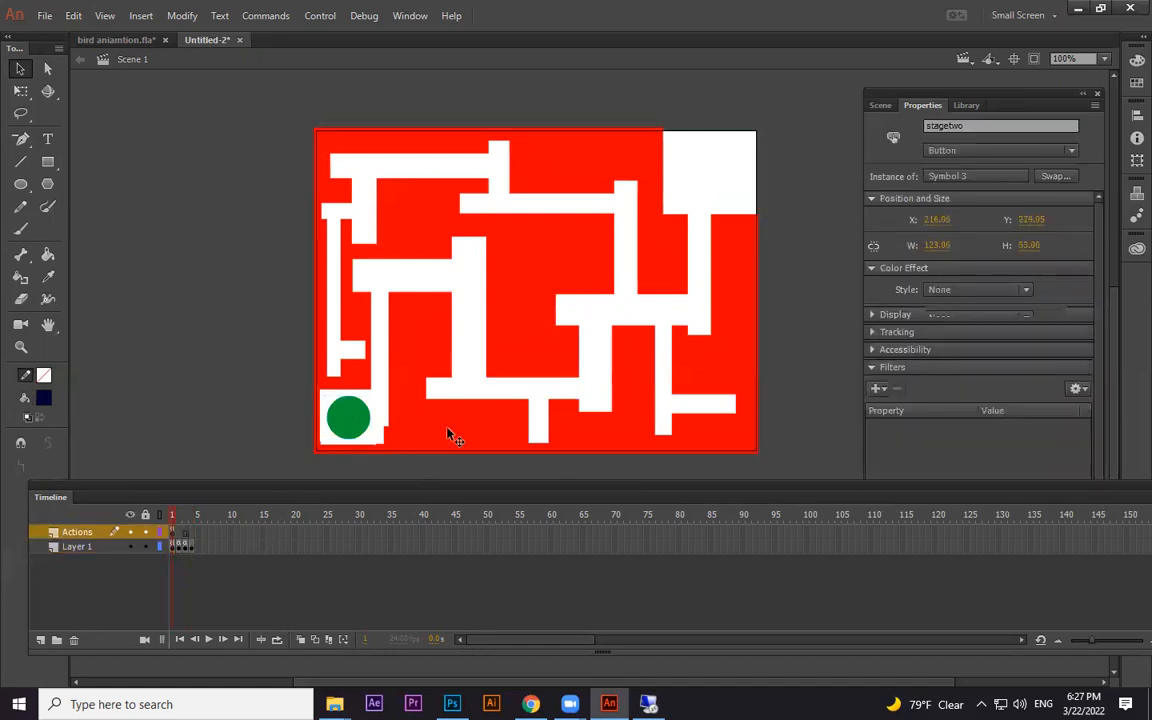
# Step: Paste the STAGE 2 button onto frame 2 of Layer 1 and place it centered below the YOU WON text
pyautogui.click(187, 546)
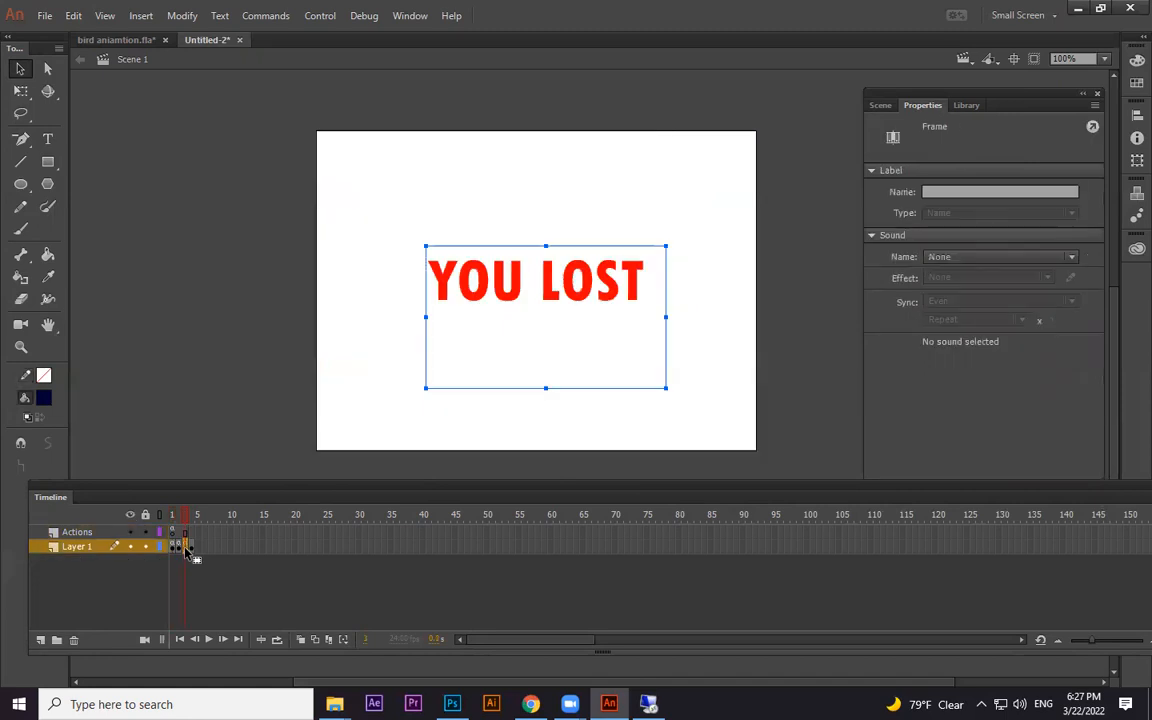
pyautogui.click(181, 546)
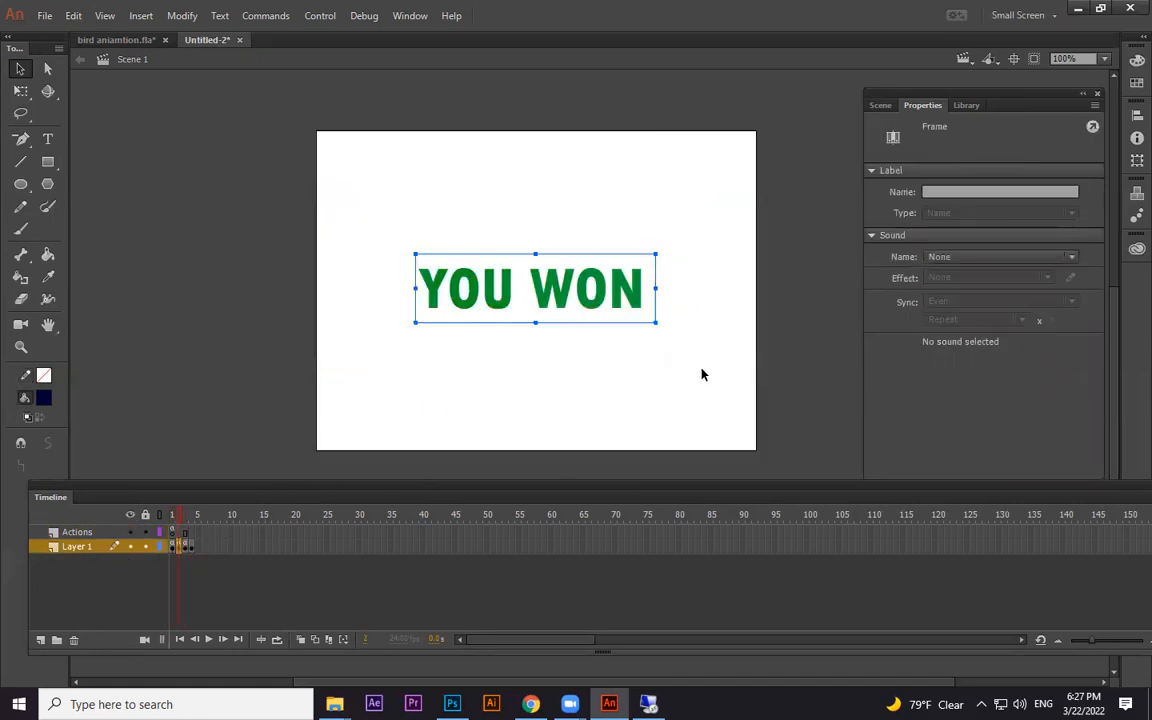
pyautogui.click(572, 421)
pyautogui.hotkey('ctrl', 'v')
pyautogui.moveTo(606, 381); pyautogui.dragTo(545, 371)
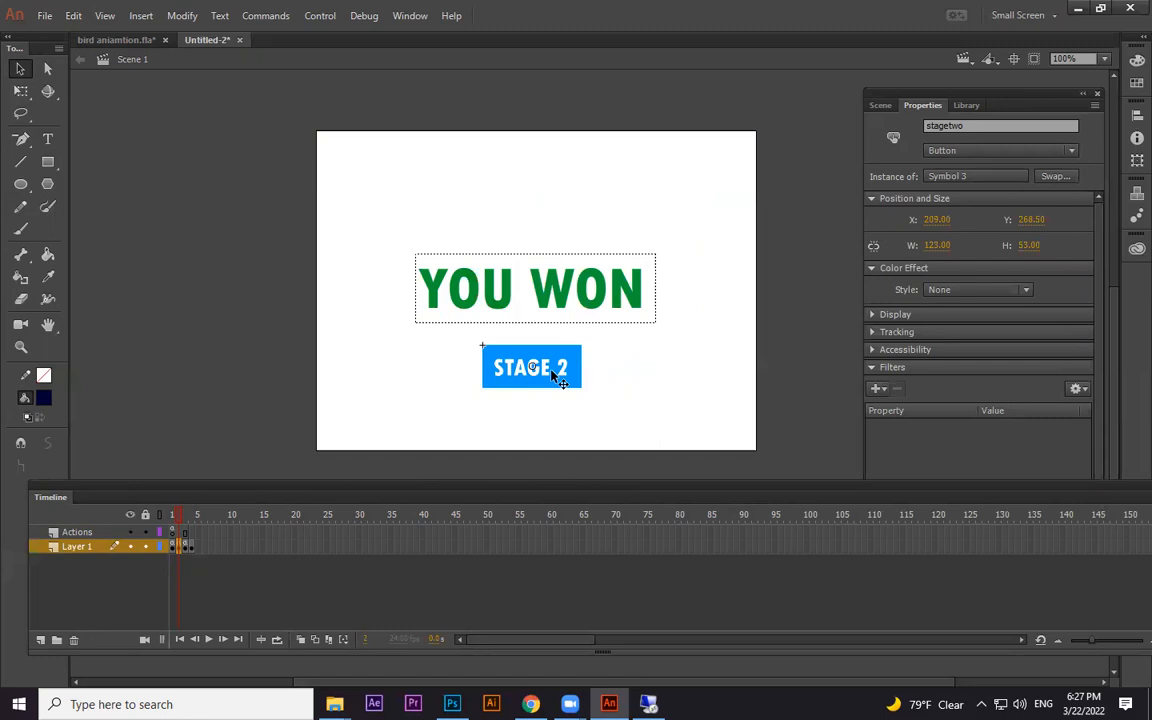
# Step: Add the Click to Go to Frame and Play snippet to the stagetwo button on frame 2, targeting the COMING SOON frame
pyautogui.press('F9')
pyautogui.press('Return')
pyautogui.press('Return')
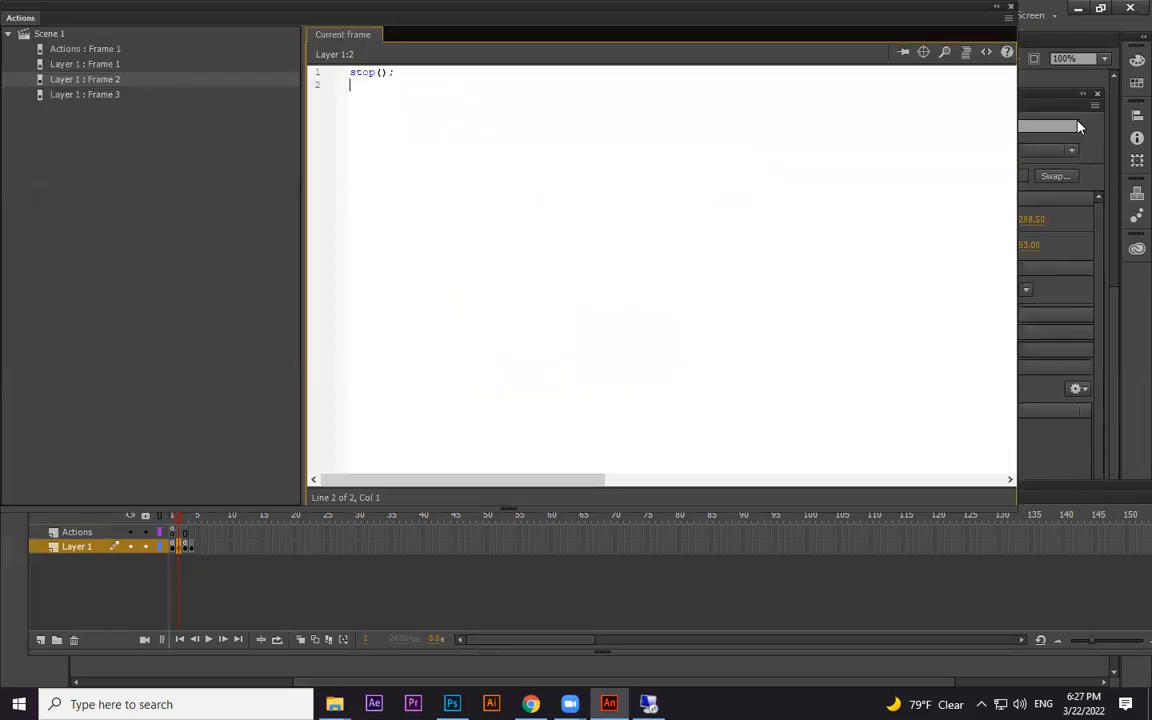
pyautogui.click(986, 51)
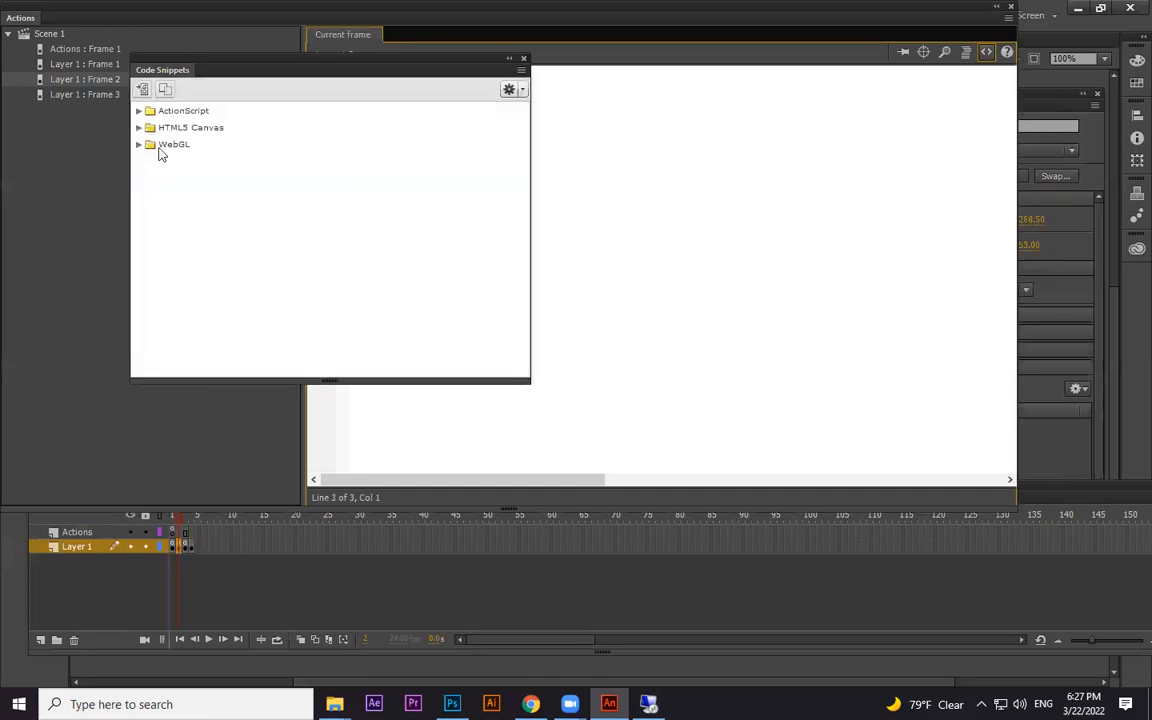
pyautogui.click(138, 111)
pyautogui.click(152, 145)
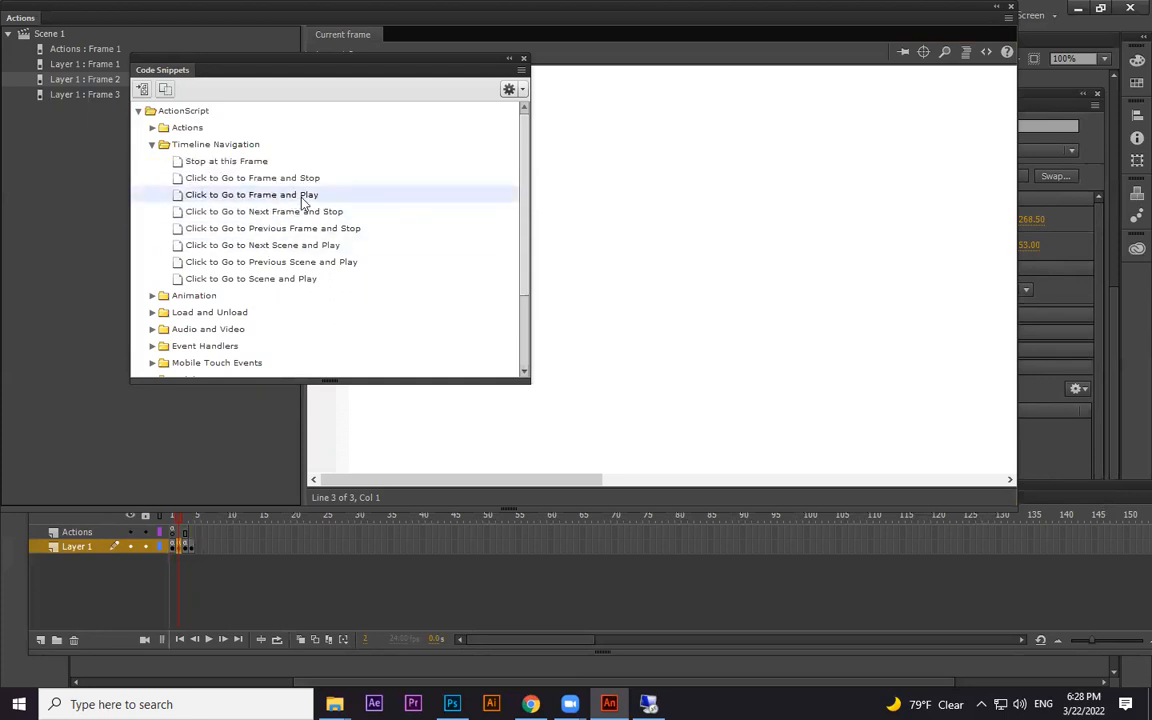
pyautogui.doubleClick(303, 197)
pyautogui.click(468, 240)
pyautogui.write('3')
pyautogui.click(1011, 7)
# Step: Test the movie by reaching the YOU WON screen and trying its STAGE 2 button
pyautogui.hotkey('ctrl', 'Return')
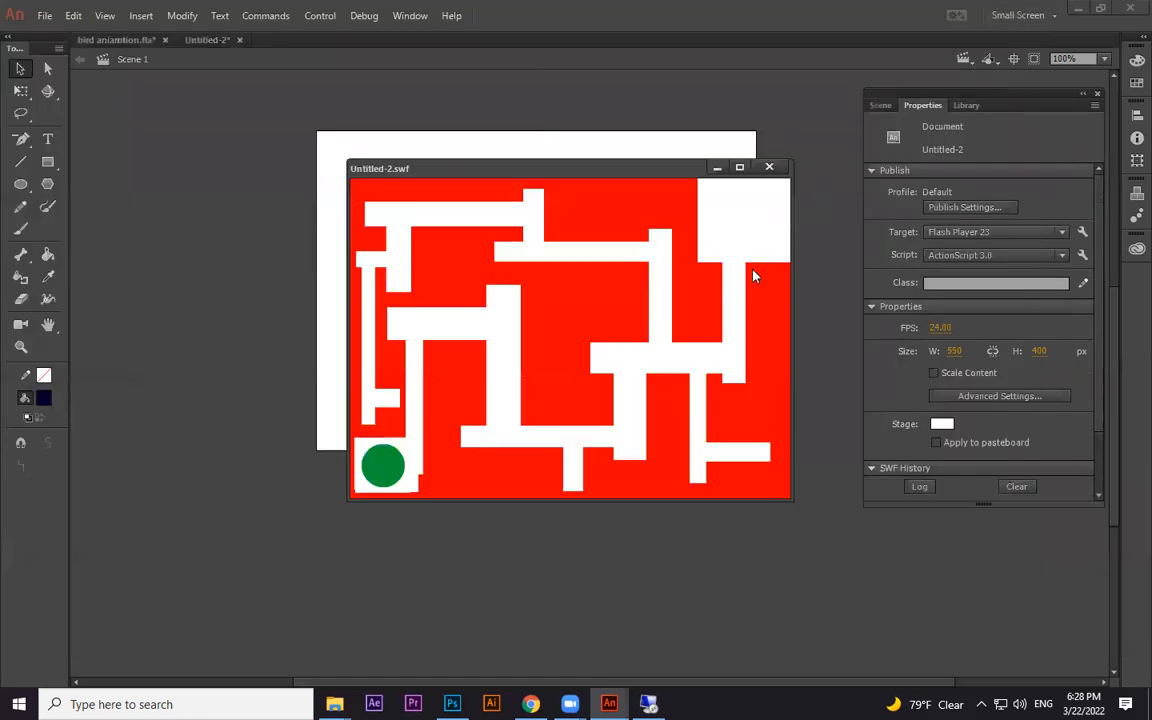
pyautogui.click(769, 167)
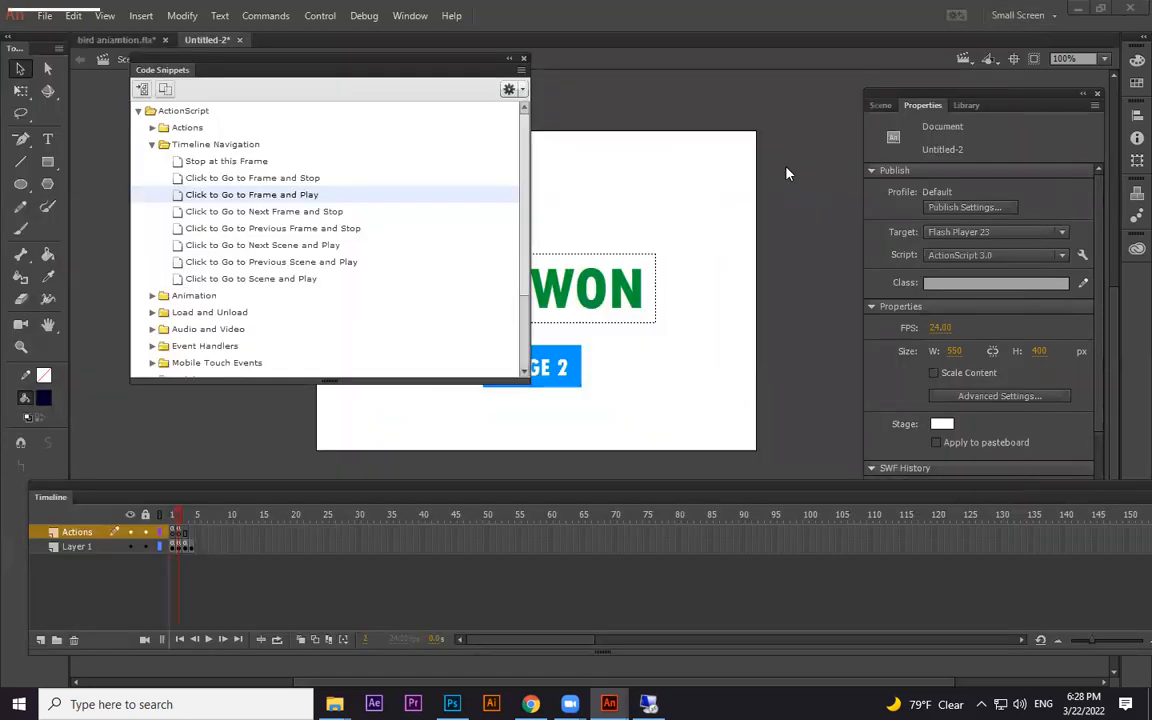
pyautogui.hotkey('ctrl', 'Return')
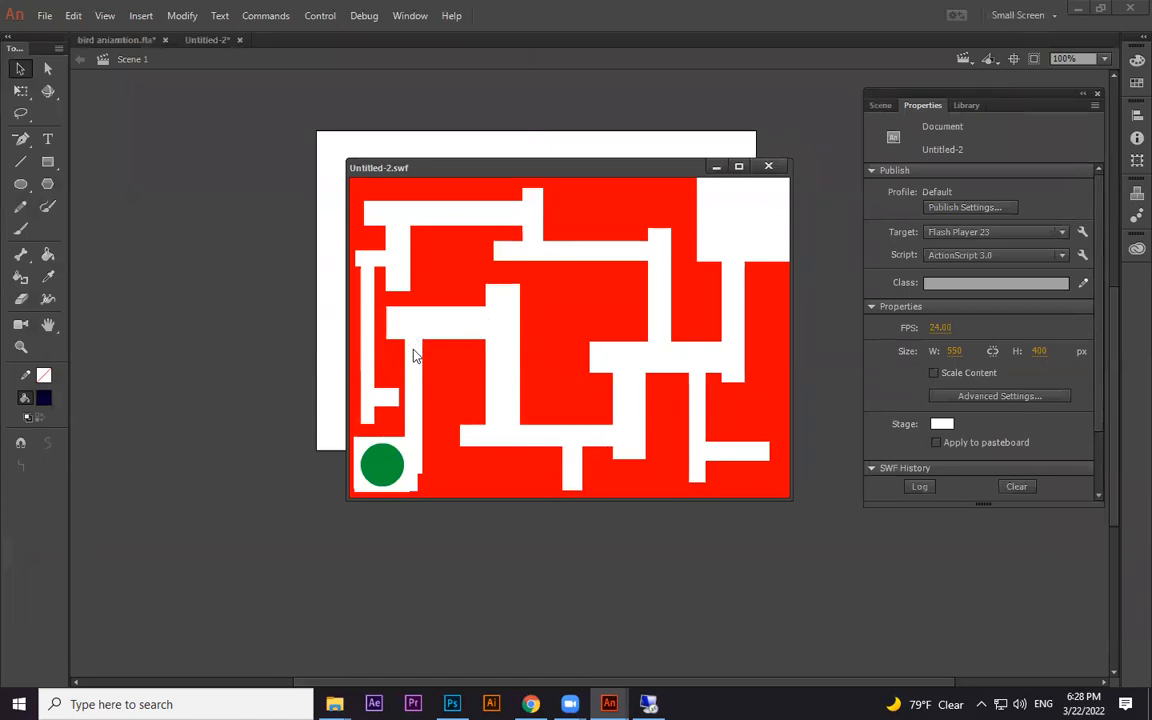
pyautogui.moveTo(389, 458)
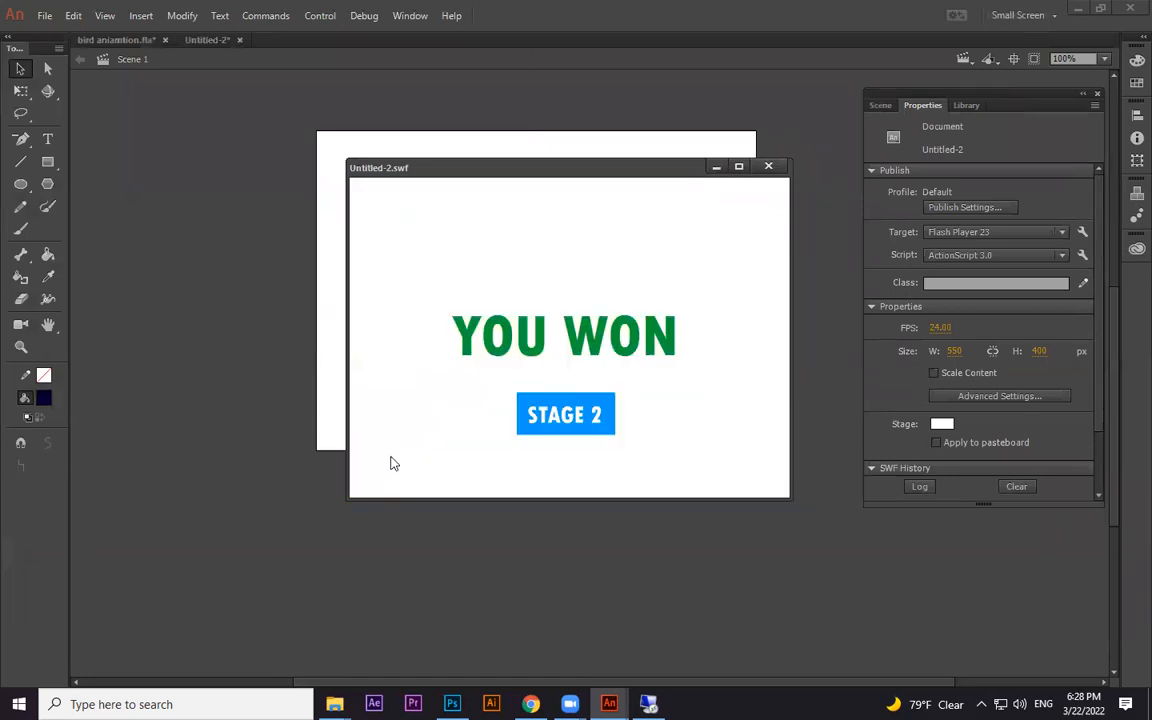
pyautogui.click(553, 421)
pyautogui.click(769, 167)
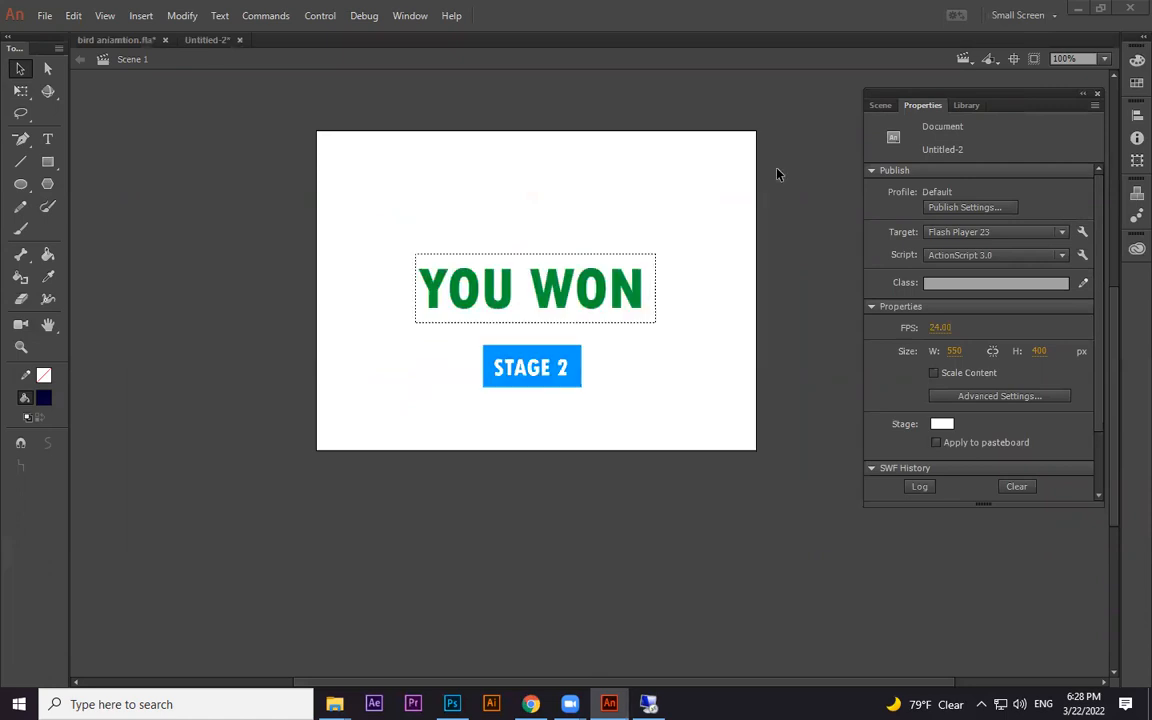
# Step: Add a stop(); script to frame 4 of Layer 1, the COMING SOON frame
pyautogui.click(192, 547)
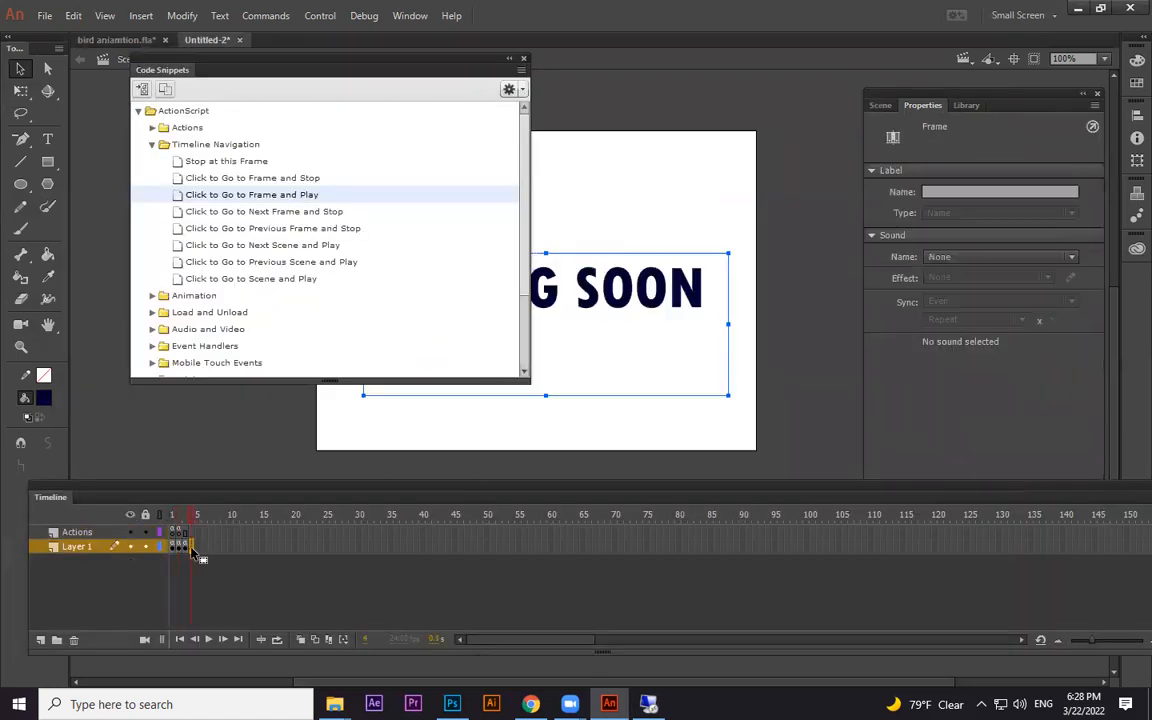
pyautogui.rightClick(192, 552)
pyautogui.click(206, 538)
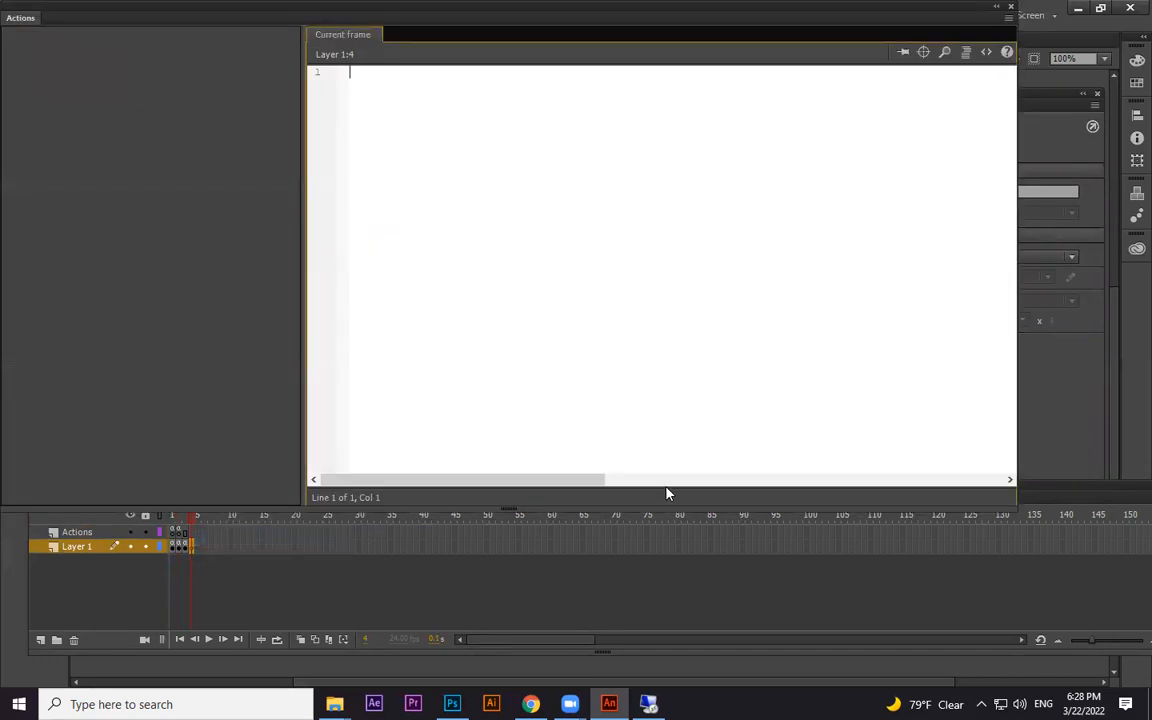
pyautogui.write('st')
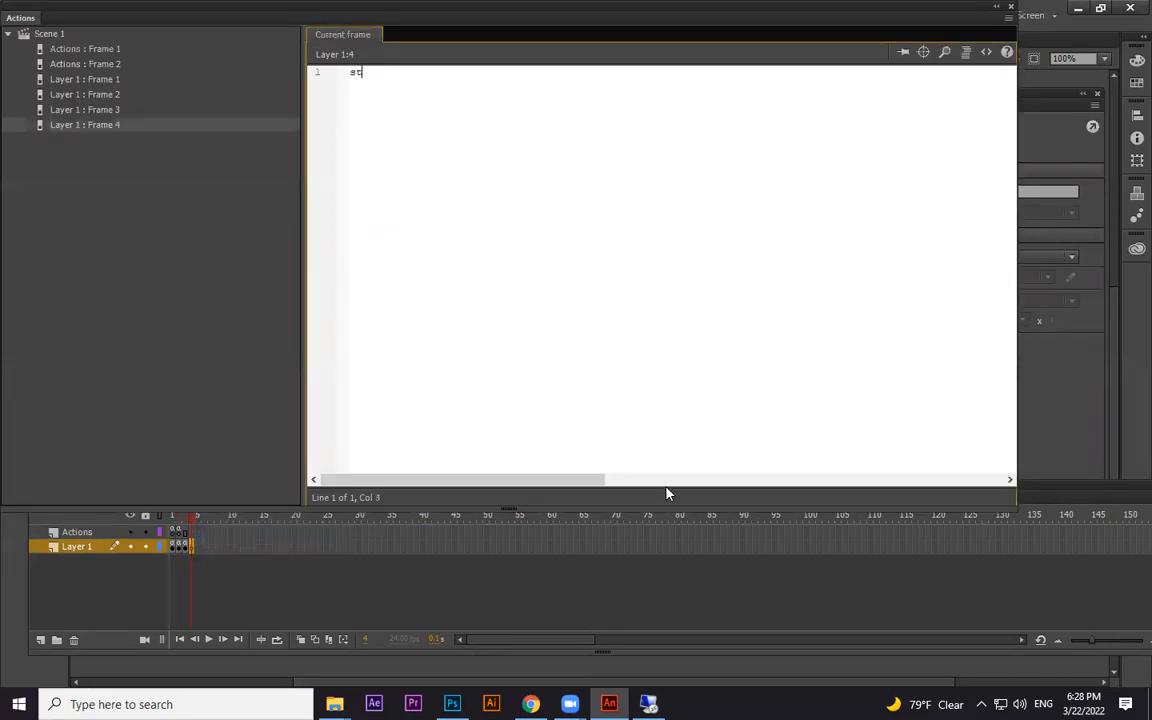
pyautogui.write('up()')
# Step: Recheck the frame 4 script and test the movie from the maze through YOU WON and STAGE 2 to COMING SOON
pyautogui.hotkey('ctrl', 'Return')
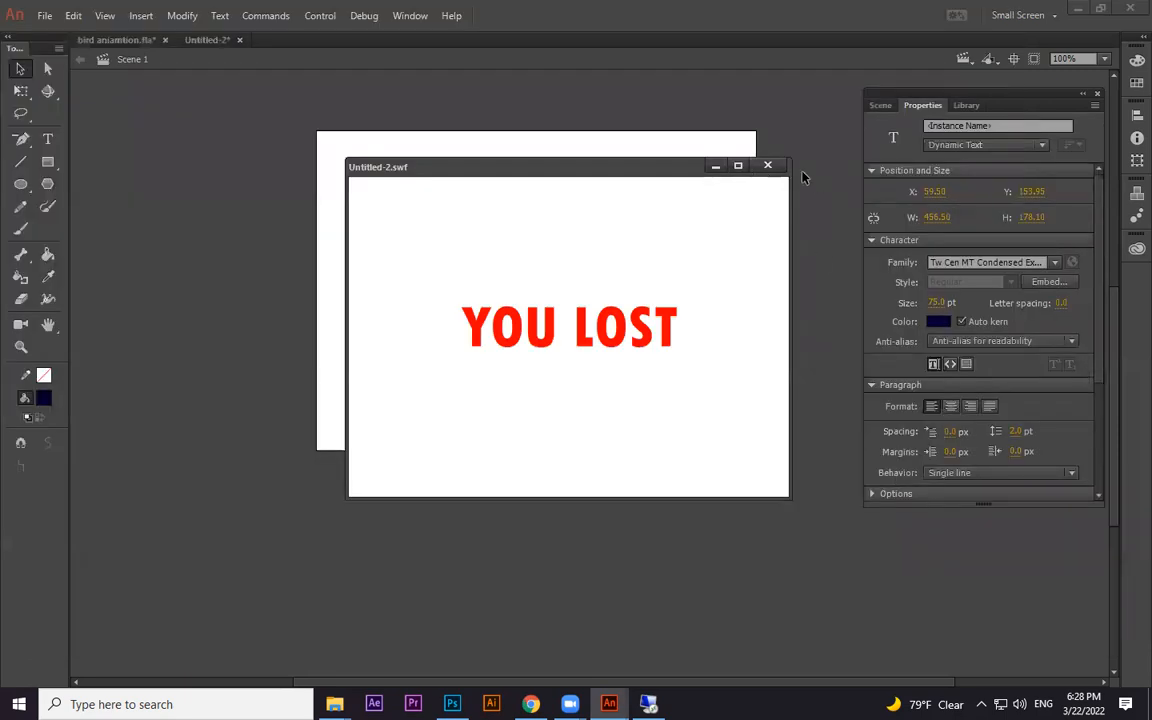
pyautogui.click(767, 165)
pyautogui.press('F9')
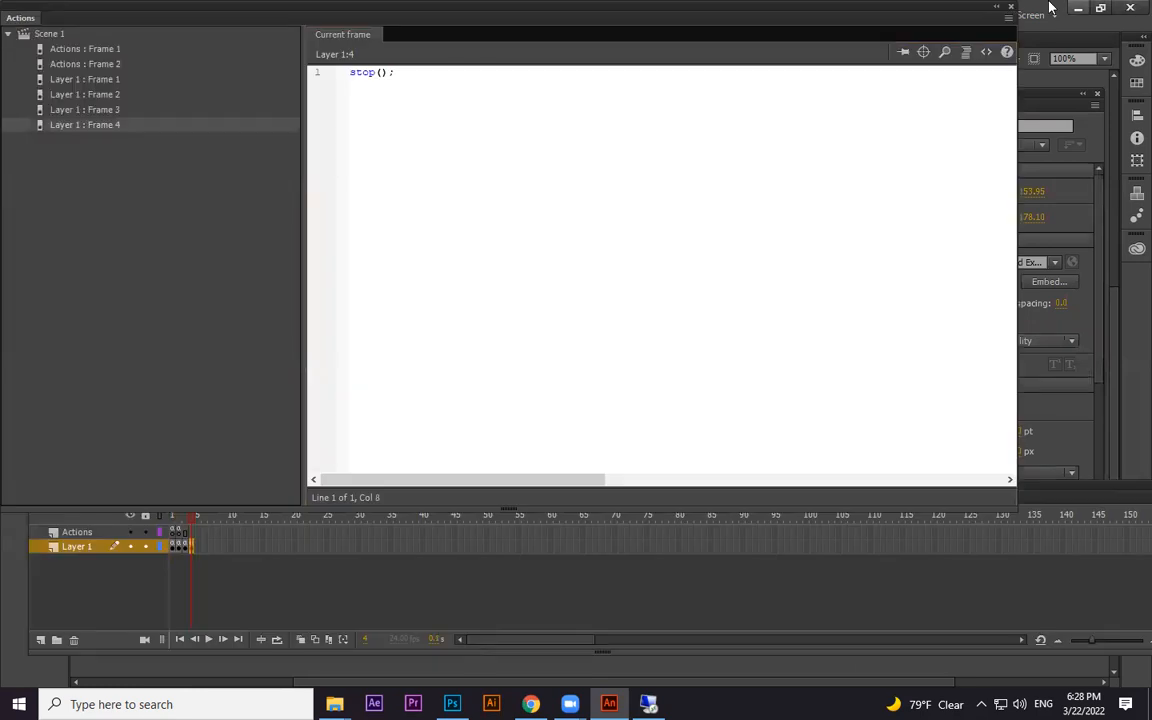
pyautogui.click(1010, 7)
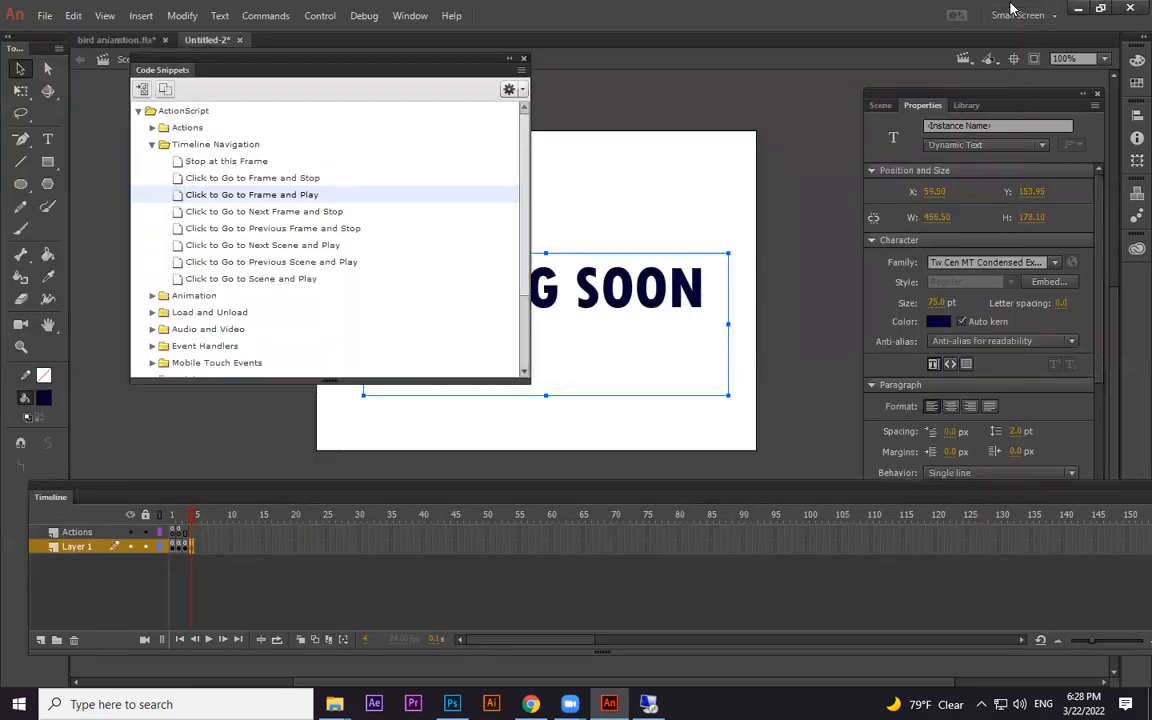
pyautogui.hotkey('ctrl', 'Return')
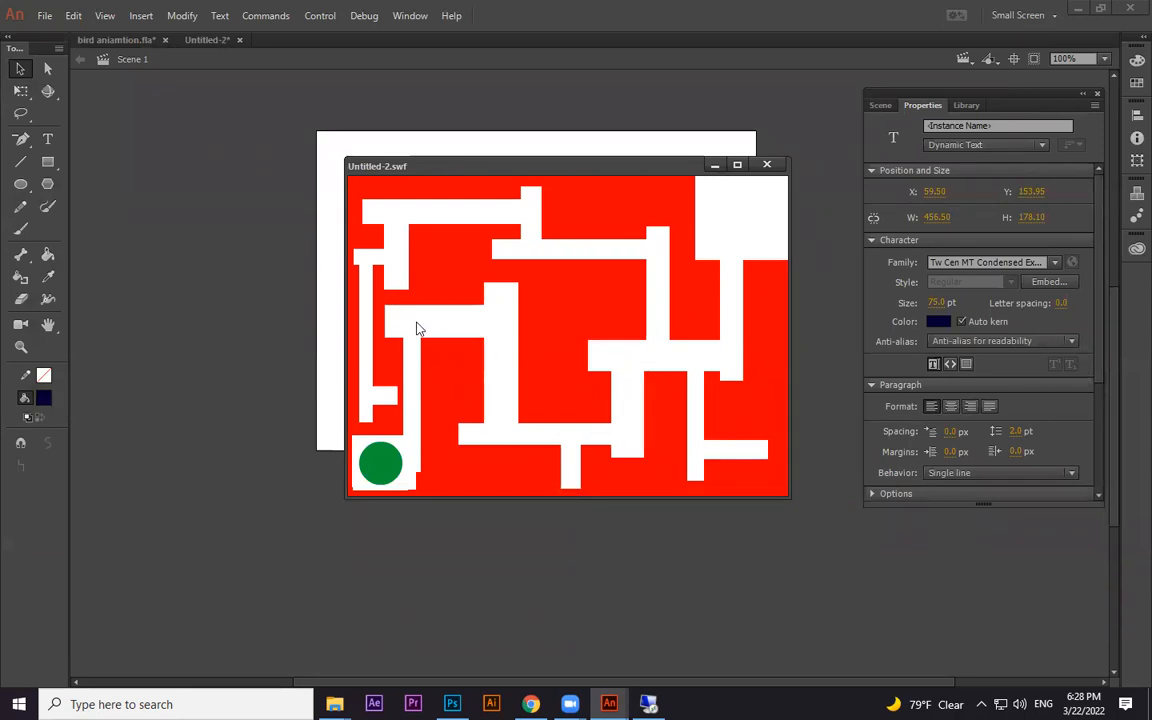
pyautogui.click(767, 164)
pyautogui.hotkey('ctrl', 'Return')
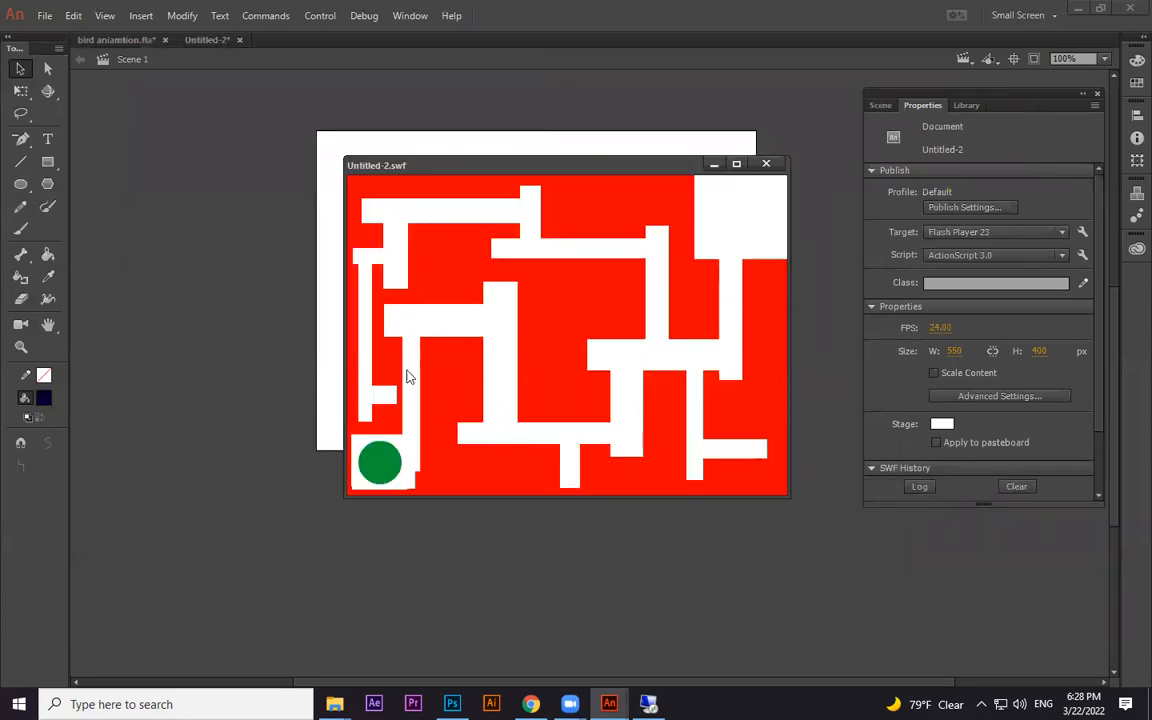
pyautogui.moveTo(391, 457)
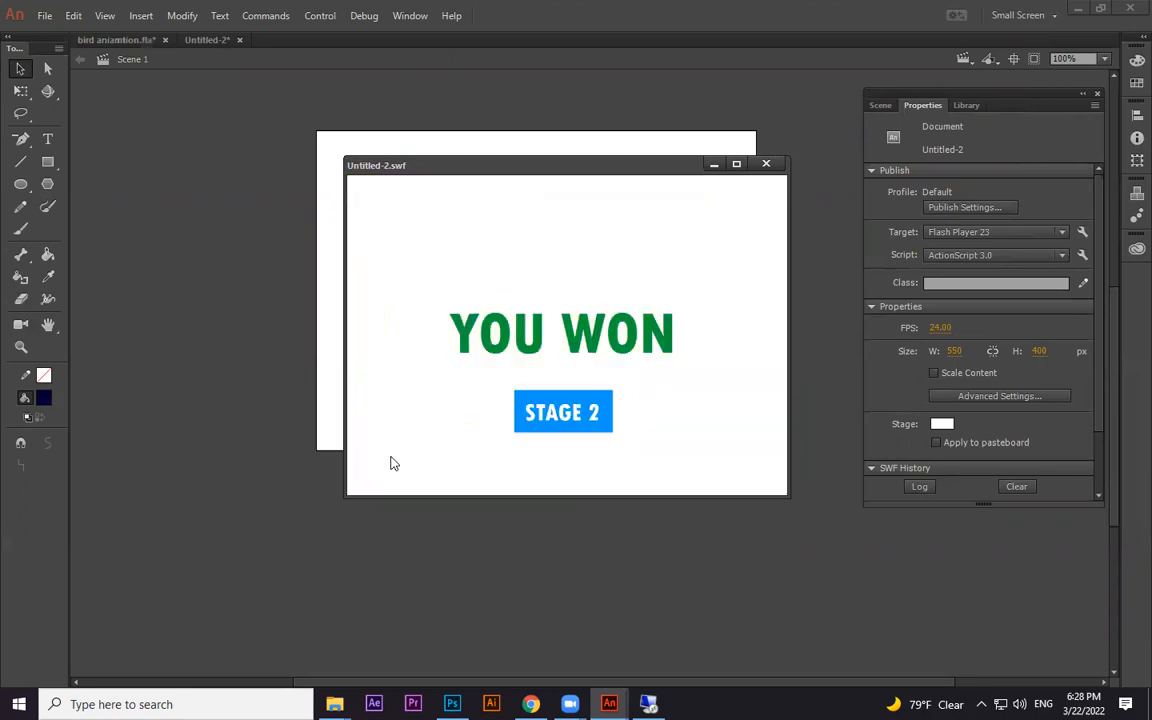
pyautogui.click(566, 414)
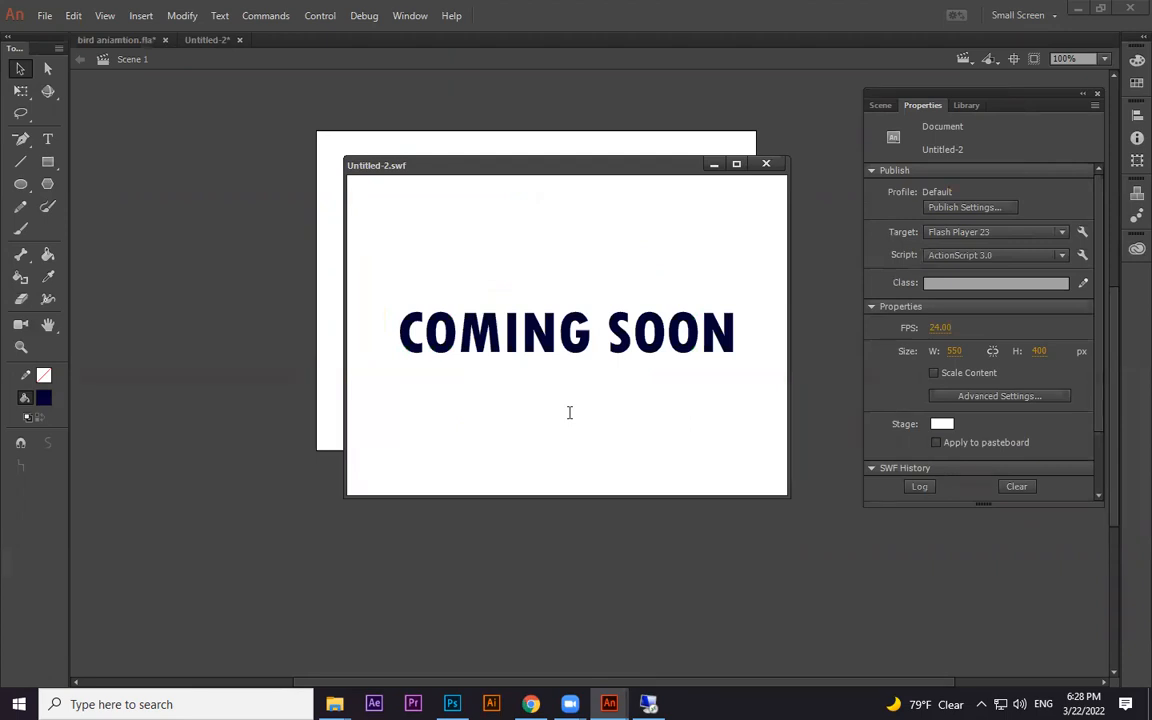
pyautogui.click(766, 164)
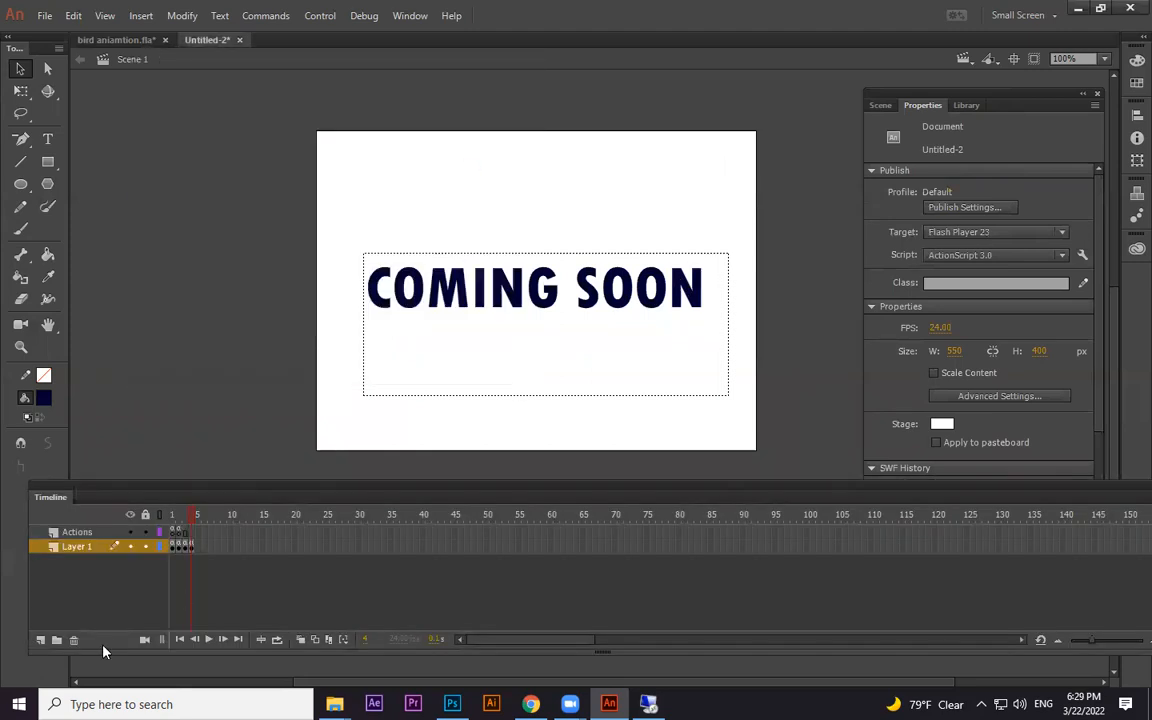
# Step: Go to the YOU LOST frame and test the movie's losing path
pyautogui.moveTo(188, 524); pyautogui.dragTo(183, 522)
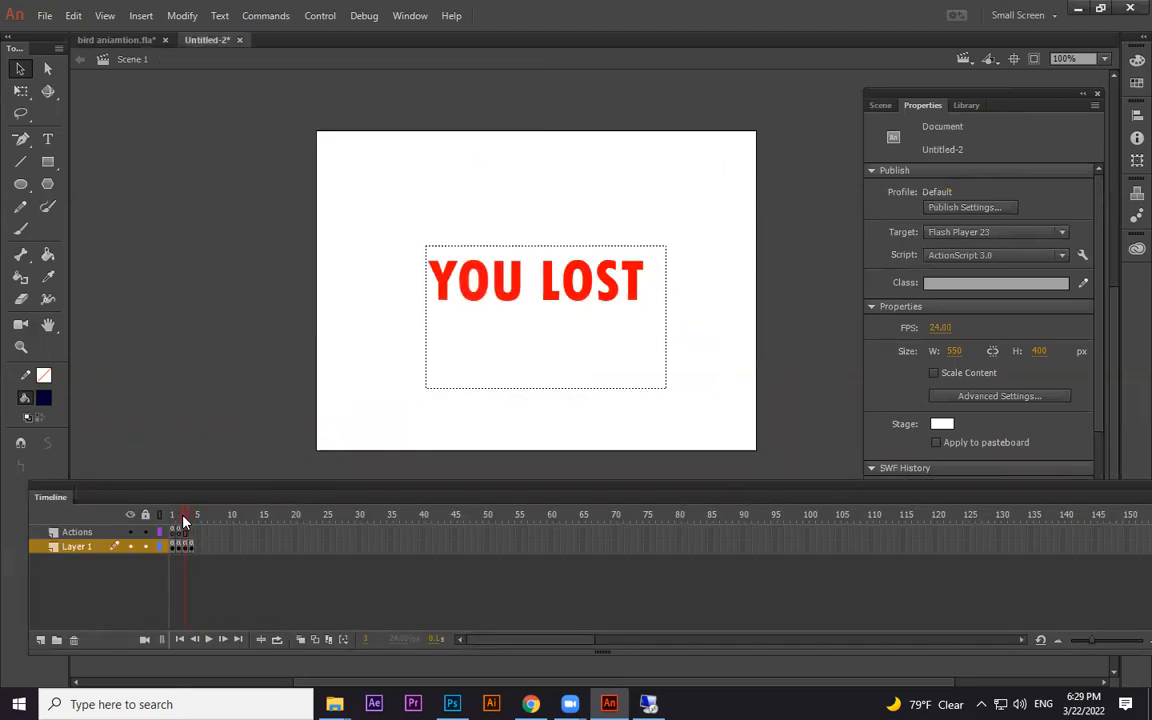
pyautogui.hotkey('ctrl', 'Return')
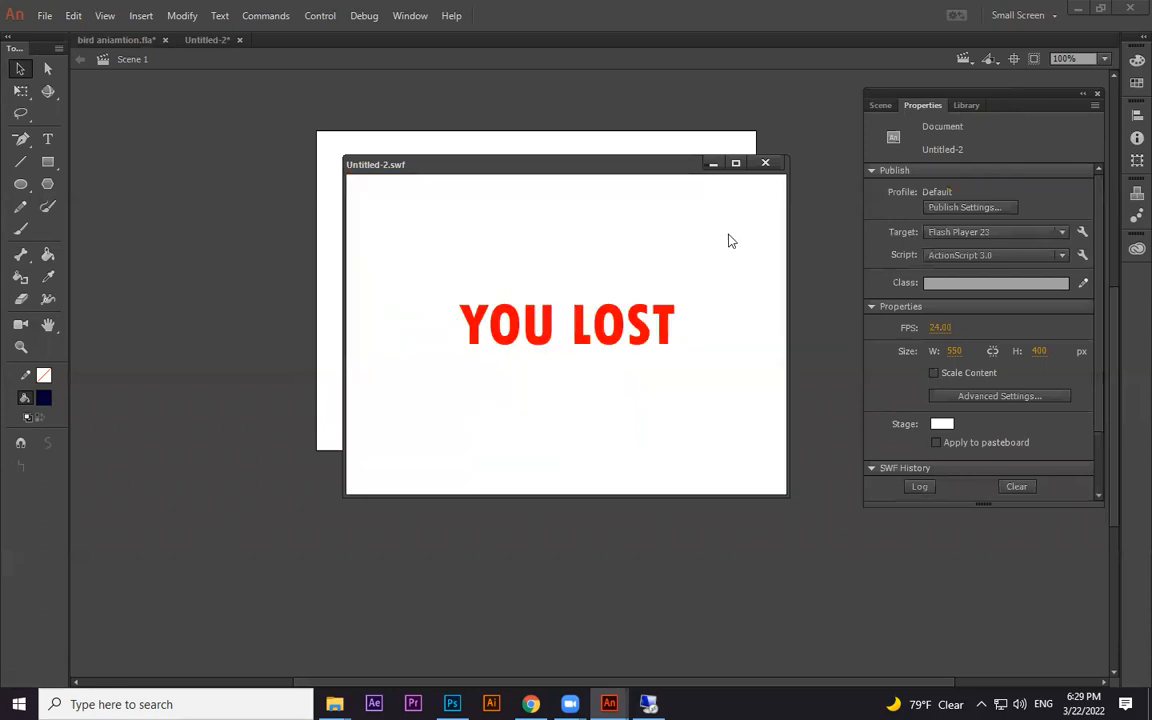
pyautogui.click(778, 165)
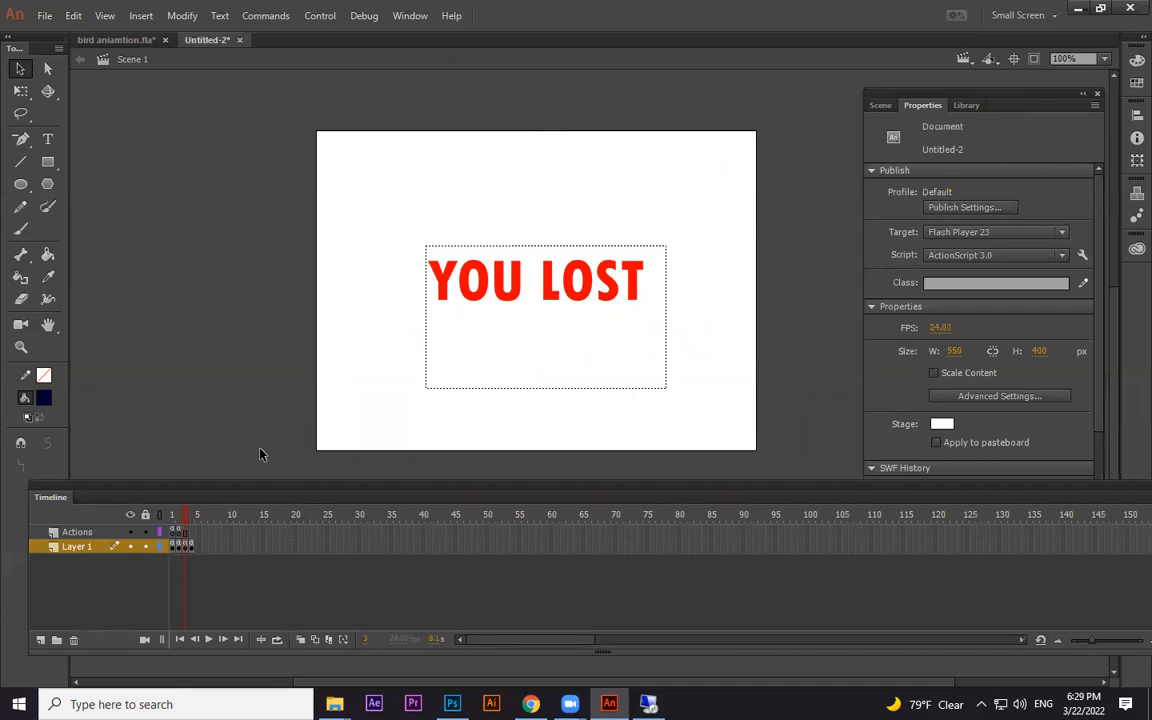
# Step: Add TRY AGAIN text at 27 pt below YOU LOST on frame 3 and fit its text box to the text
pyautogui.press('t')
pyautogui.moveTo(489, 370); pyautogui.dragTo(572, 437)
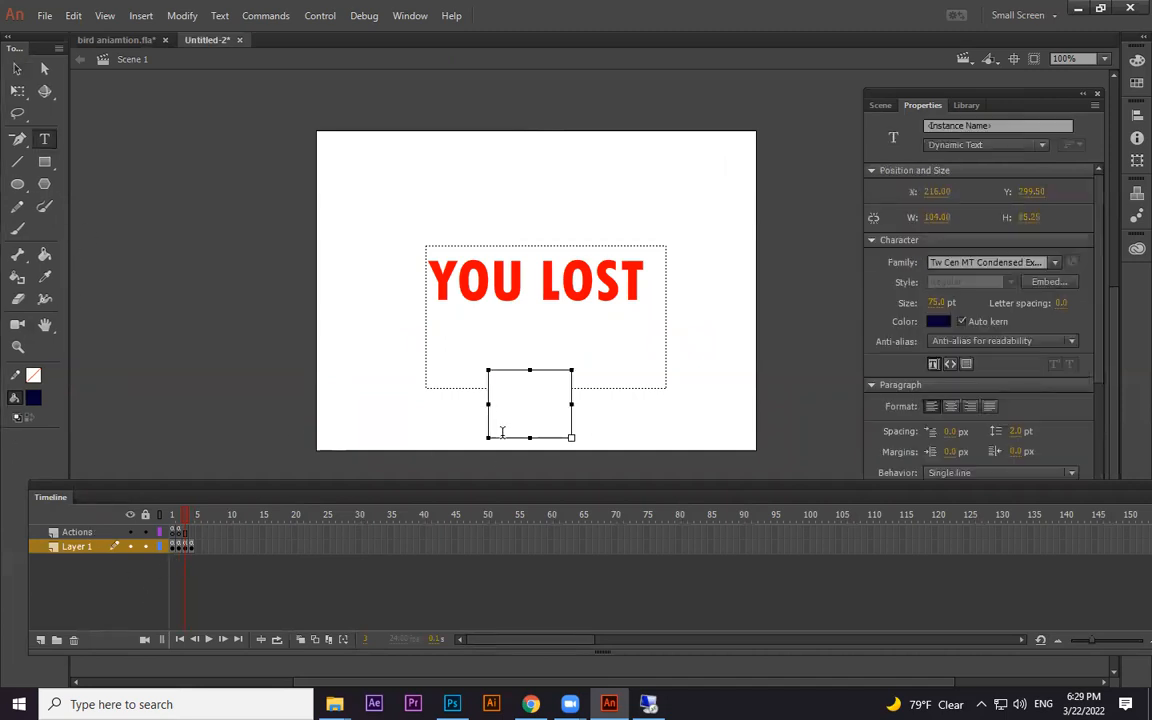
pyautogui.write('TRY AGAIN')
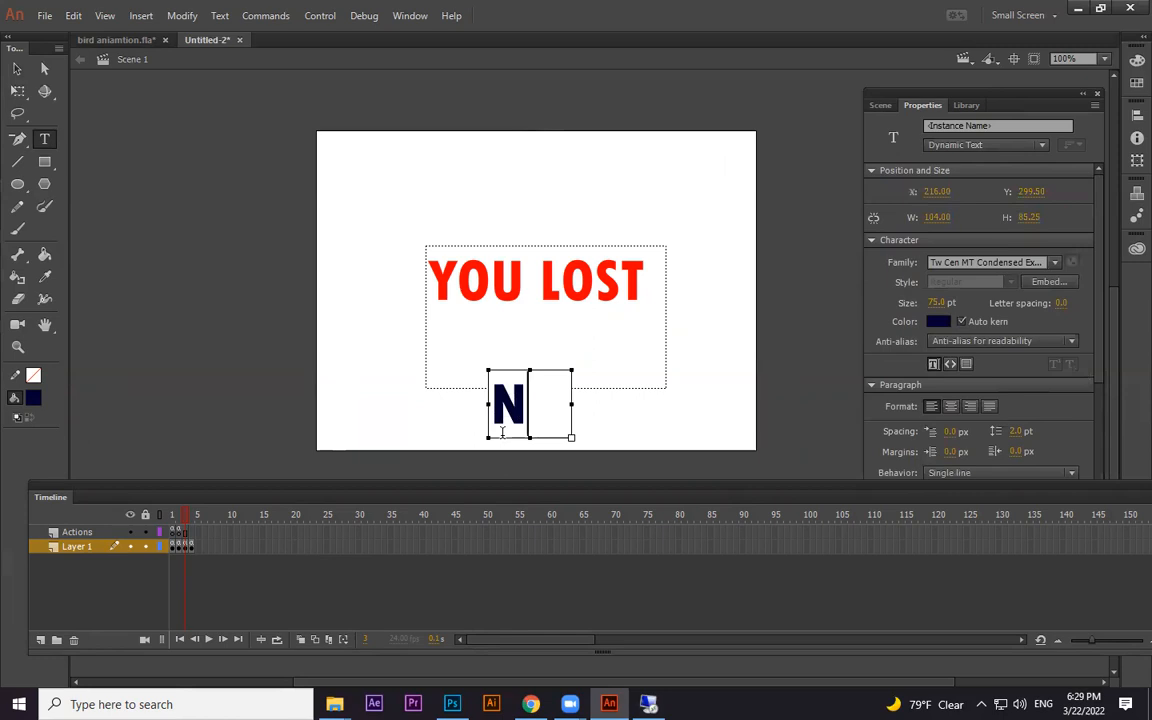
pyautogui.moveTo(574, 404); pyautogui.dragTo(818, 407)
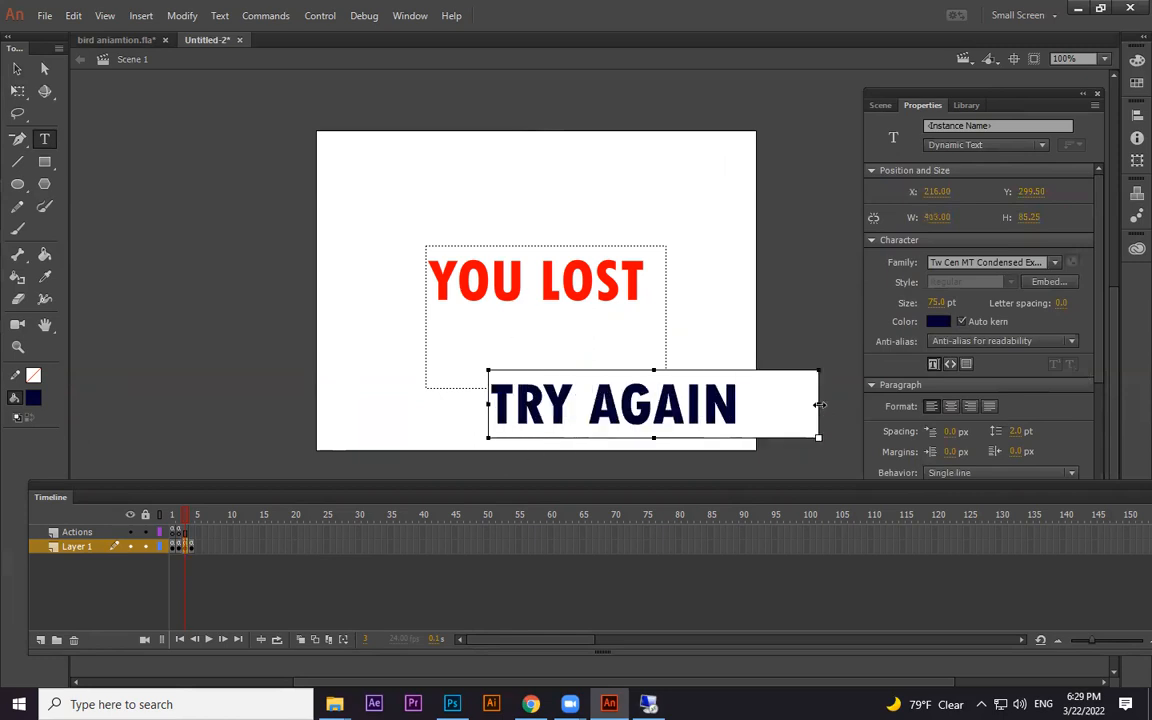
pyautogui.moveTo(907, 303)
pyautogui.mouseDown()
pyautogui.moveTo(880, 304)
pyautogui.moveTo(907, 308)
pyautogui.mouseUp()
pyautogui.moveTo(818, 437); pyautogui.dragTo(601, 398)
pyautogui.click(17, 68)
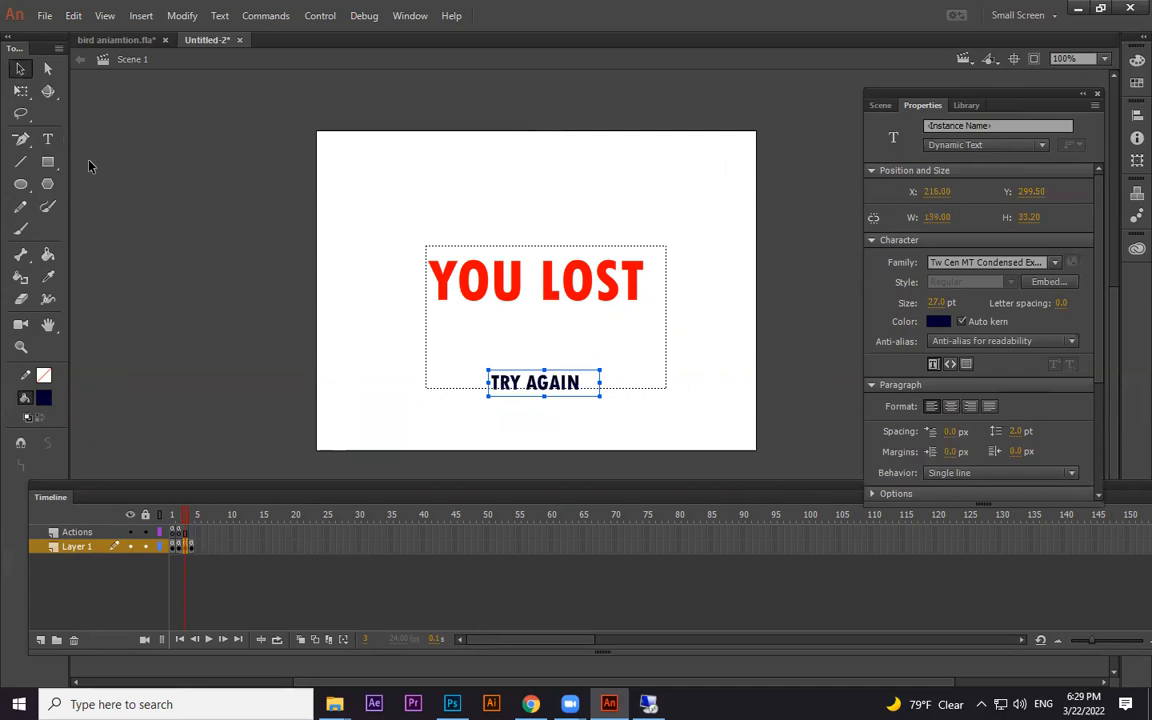
# Step: Draw a wide, dark navy rectangle without stroke just below the TRY AGAIN text
pyautogui.click(44, 161)
pyautogui.moveTo(476, 409)
pyautogui.mouseDown()
pyautogui.moveTo(555, 438)
pyautogui.moveTo(616, 436)
pyautogui.mouseUp()
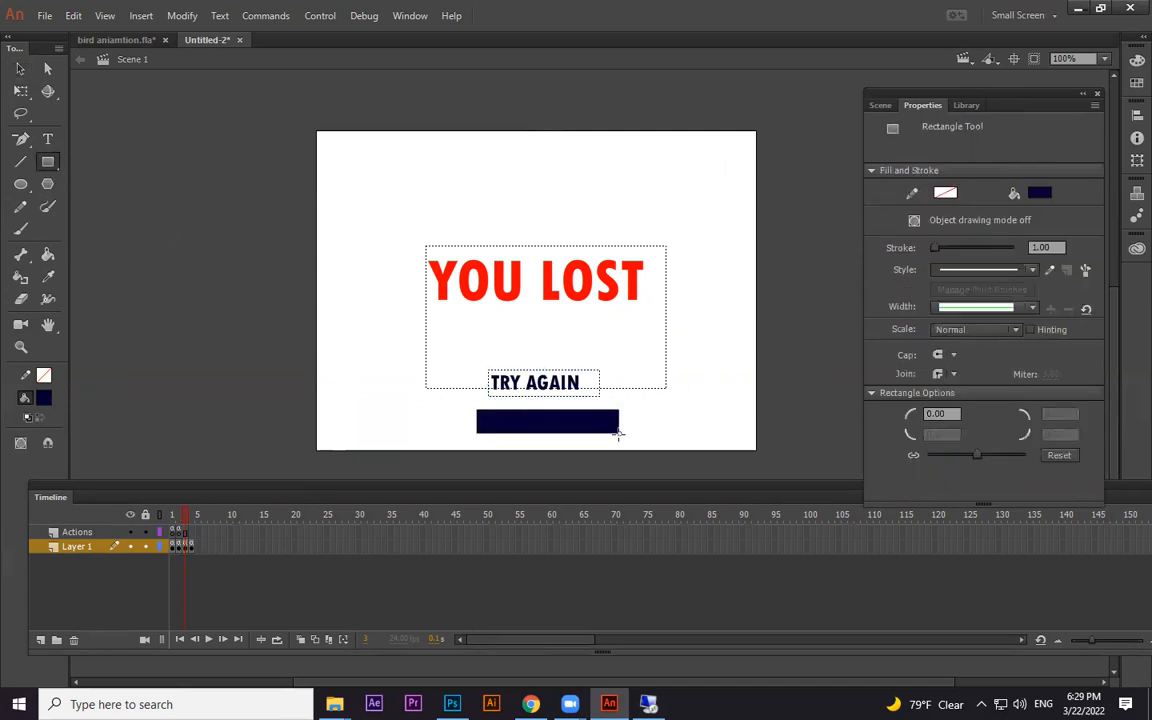
pyautogui.click(20, 68)
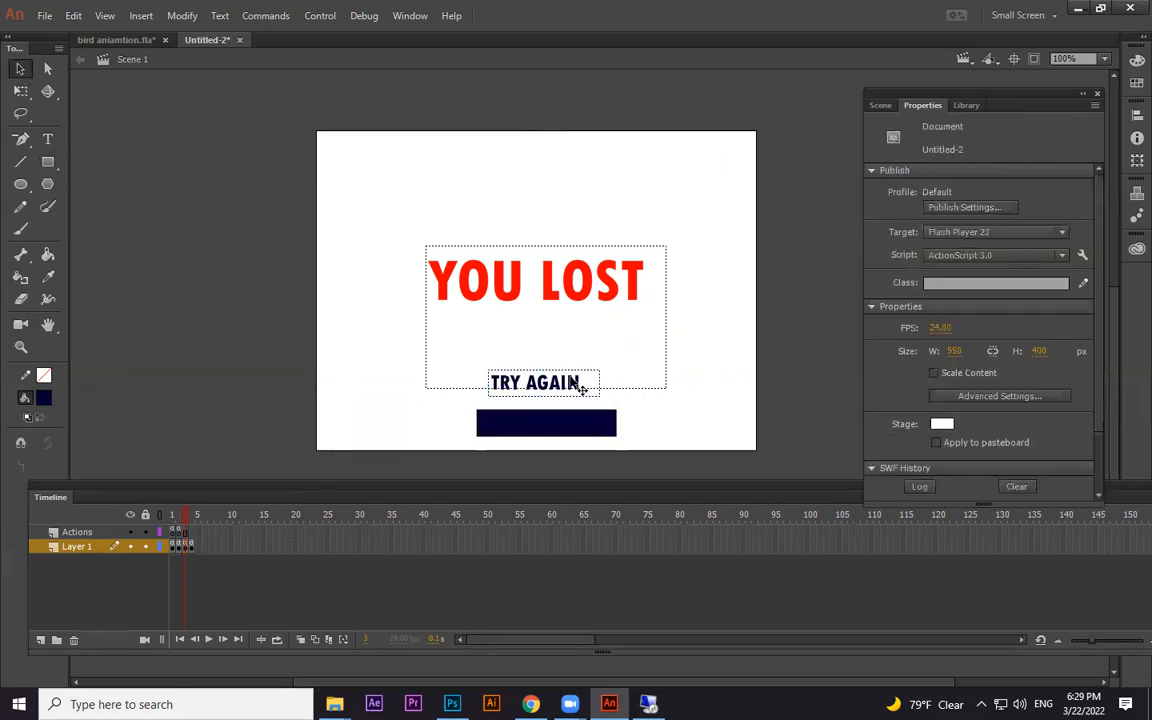
# Step: Recolor the TRY AGAIN text white and move it onto the navy rectangle
pyautogui.click(578, 385)
pyautogui.click(946, 322)
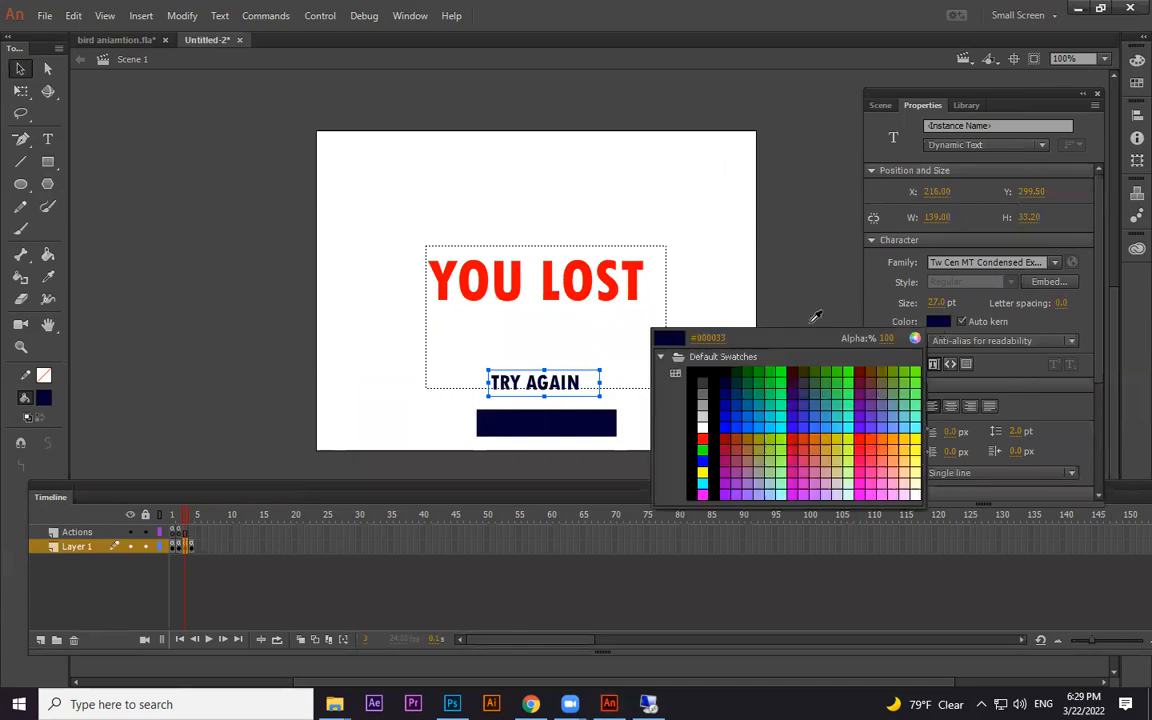
pyautogui.click(693, 420)
pyautogui.moveTo(596, 393); pyautogui.dragTo(589, 427)
pyautogui.rightClick(578, 424)
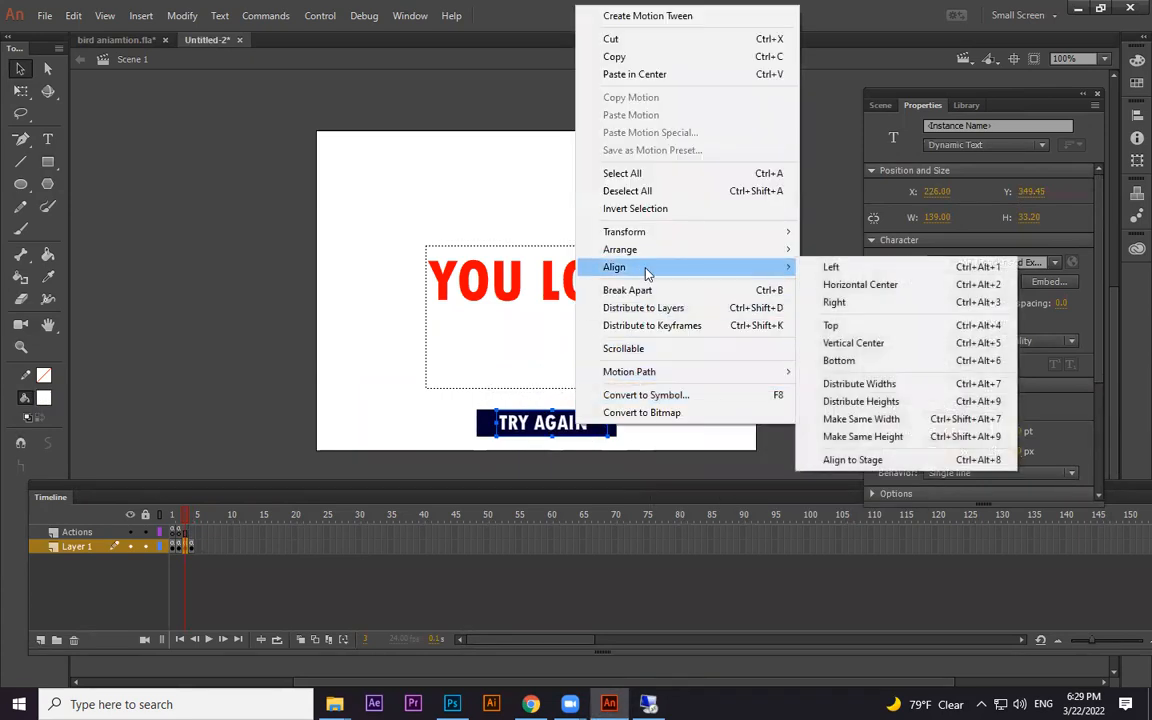
pyautogui.moveTo(655, 249)
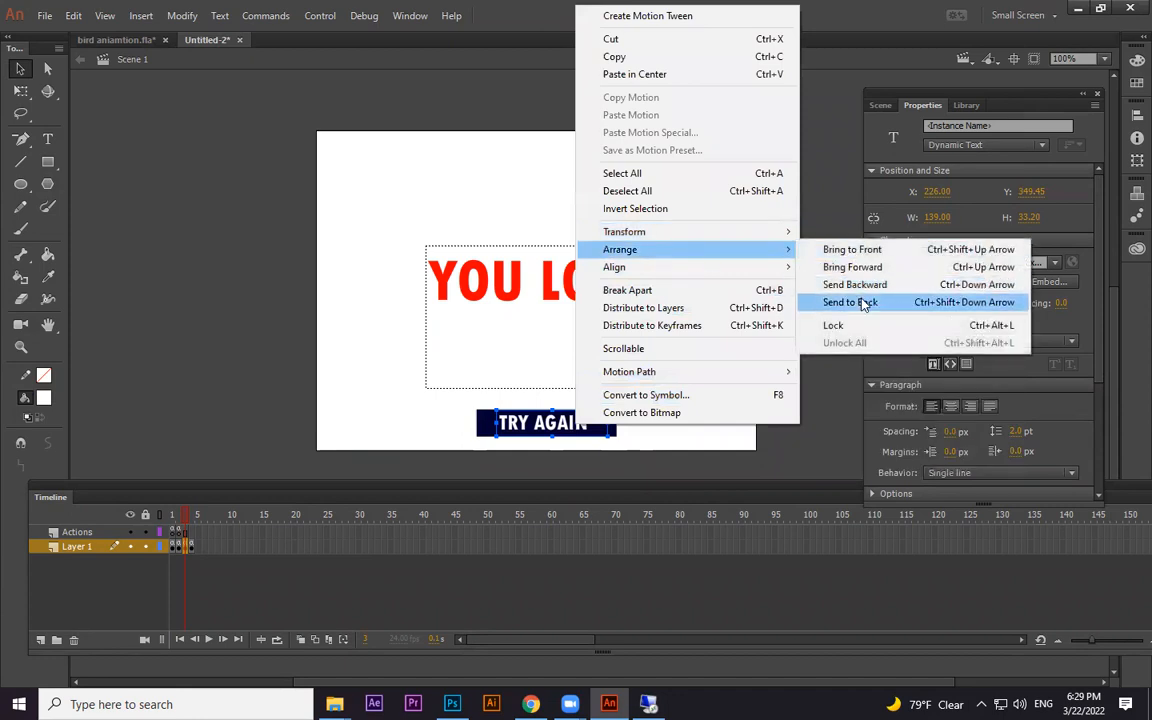
pyautogui.click(434, 414)
pyautogui.click(574, 427)
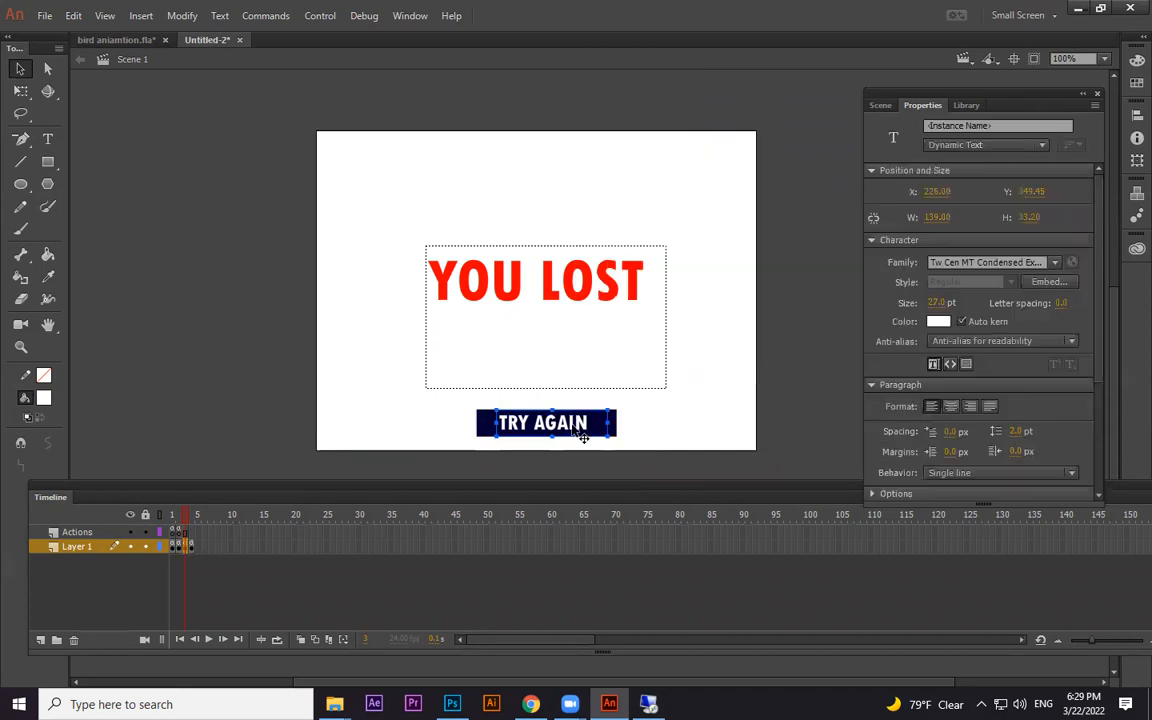
# Step: Shorten the YOU LOST text box and move the TRY AGAIN text with its navy rectangle up to just below YOU LOST
pyautogui.click(649, 420)
pyautogui.moveTo(659, 402); pyautogui.dragTo(433, 460)
pyautogui.moveTo(593, 418); pyautogui.dragTo(550, 317)
pyautogui.click(649, 396)
pyautogui.click(648, 389)
pyautogui.moveTo(650, 388); pyautogui.dragTo(419, 446)
pyautogui.moveTo(540, 412); pyautogui.dragTo(563, 347)
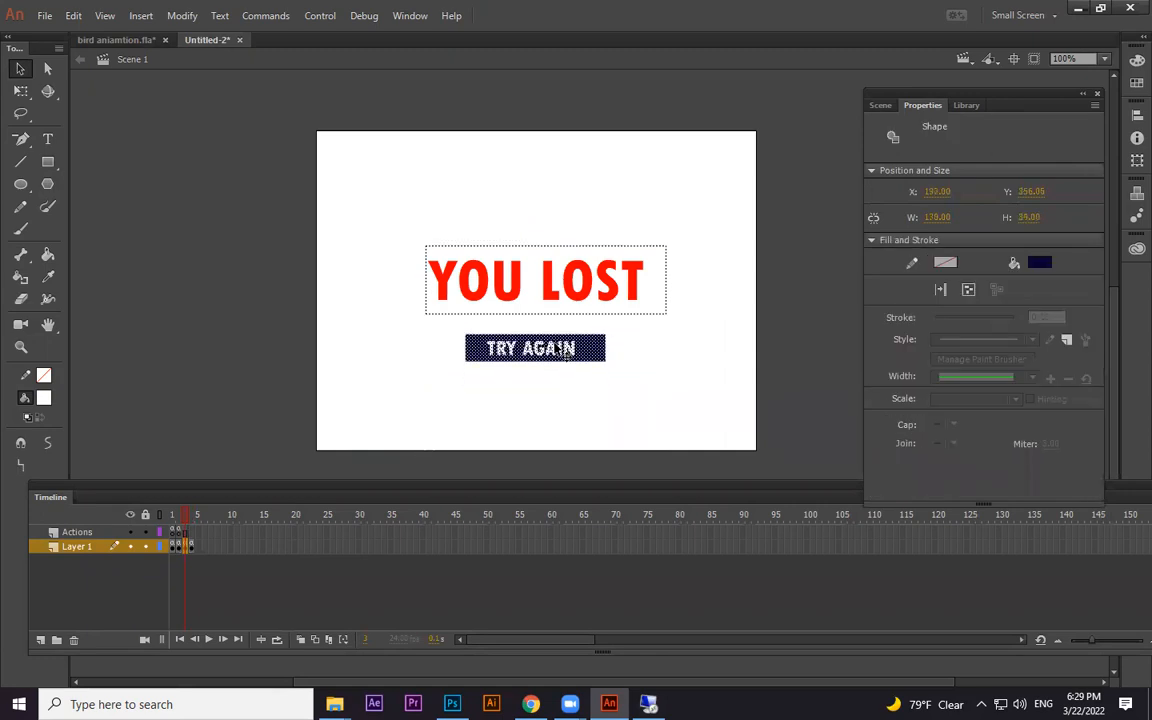
# Step: Convert the TRY AGAIN text and rectangle to a button symbol and give it the instance name tryagain
pyautogui.press('F8')
pyautogui.click(612, 210)
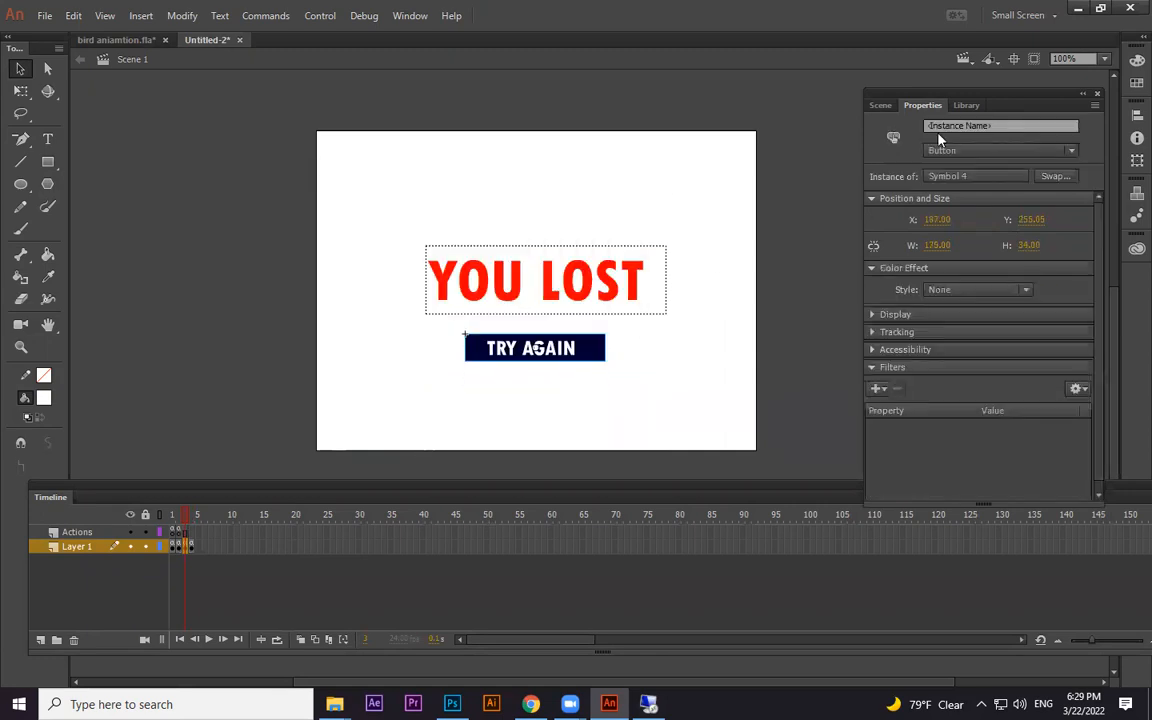
pyautogui.click(1003, 125)
pyautogui.write('tryagain')
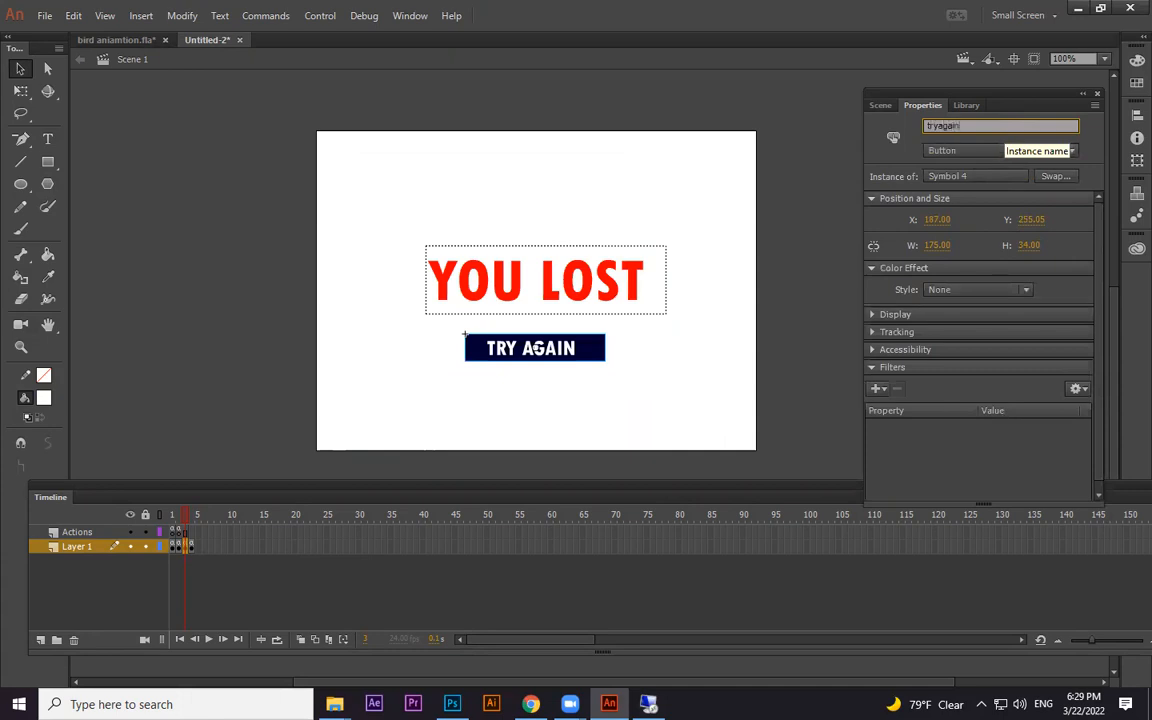
pyautogui.press('Return')
pyautogui.click(705, 378)
pyautogui.click(580, 362)
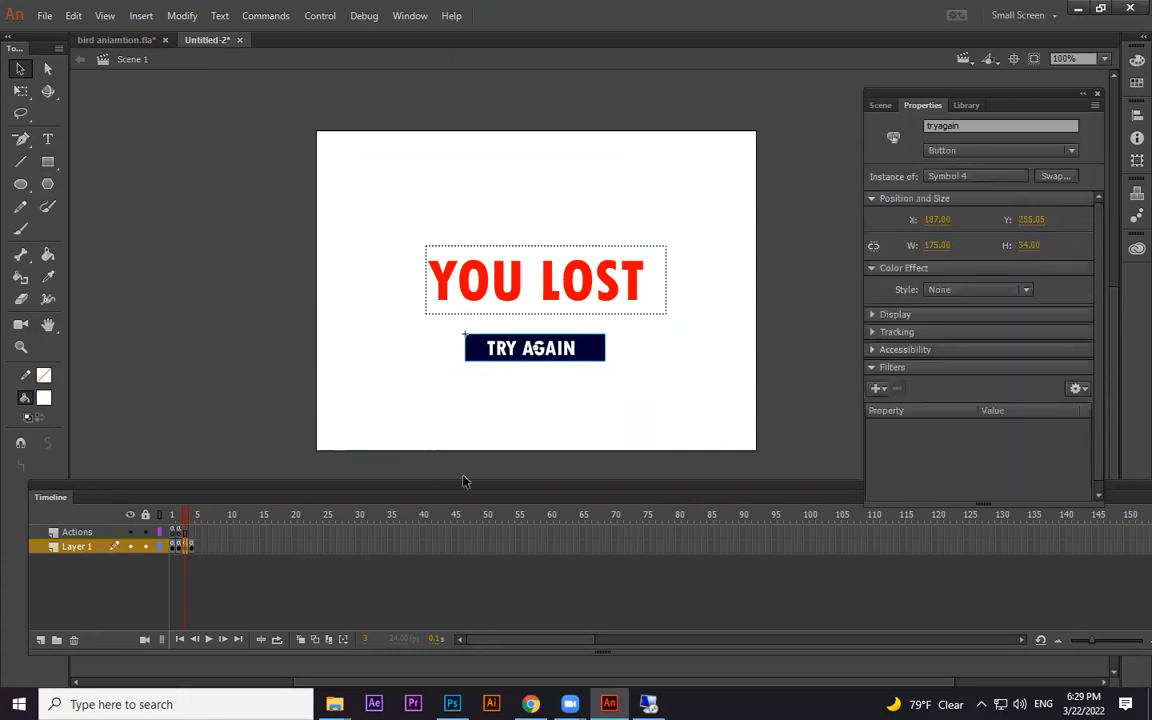
# Step: Add the ActionScript timeline snippet Click to Go to Frame and Play to the TRY AGAIN button on frame 3
pyautogui.moveTo(185, 521)
pyautogui.mouseDown()
pyautogui.moveTo(173, 518)
pyautogui.moveTo(186, 520)
pyautogui.mouseUp()
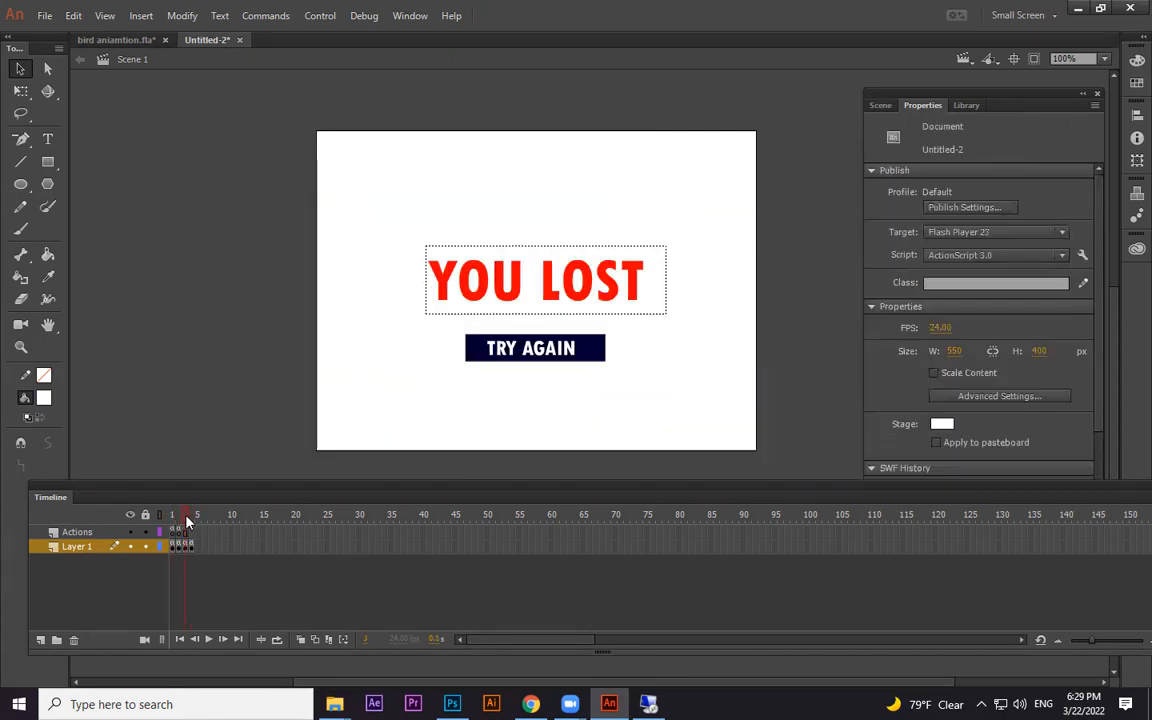
pyautogui.click(540, 360)
pyautogui.press('F9')
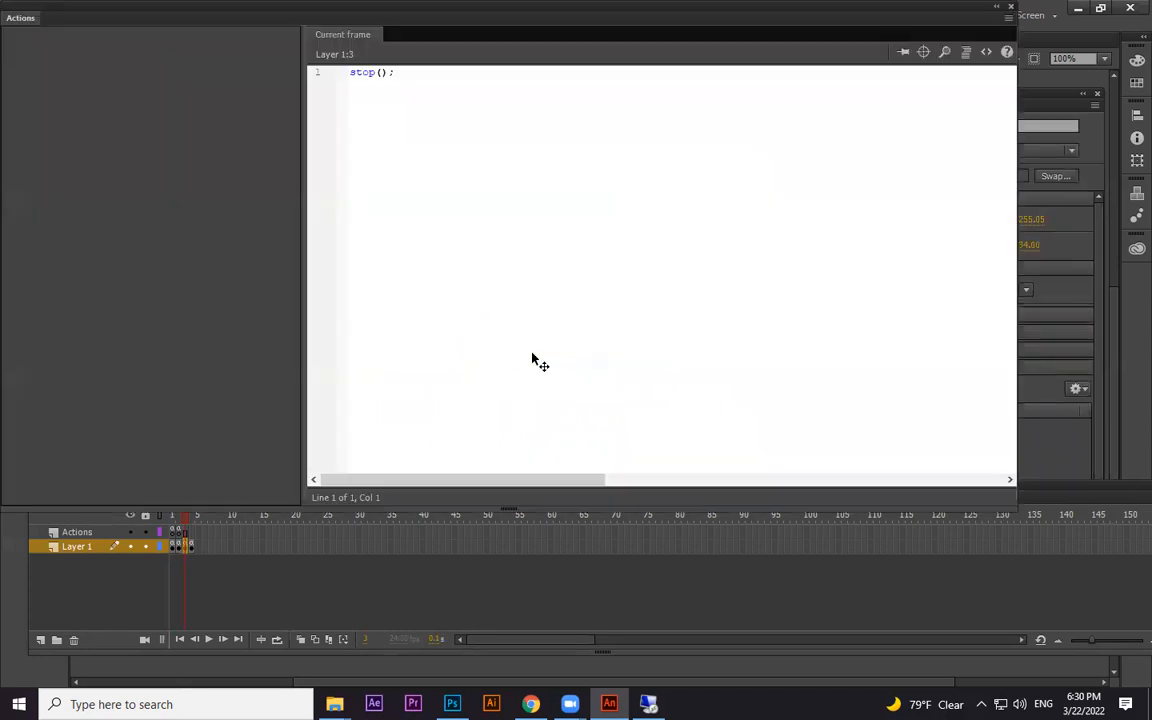
pyautogui.press('Return')
pyautogui.press('Return')
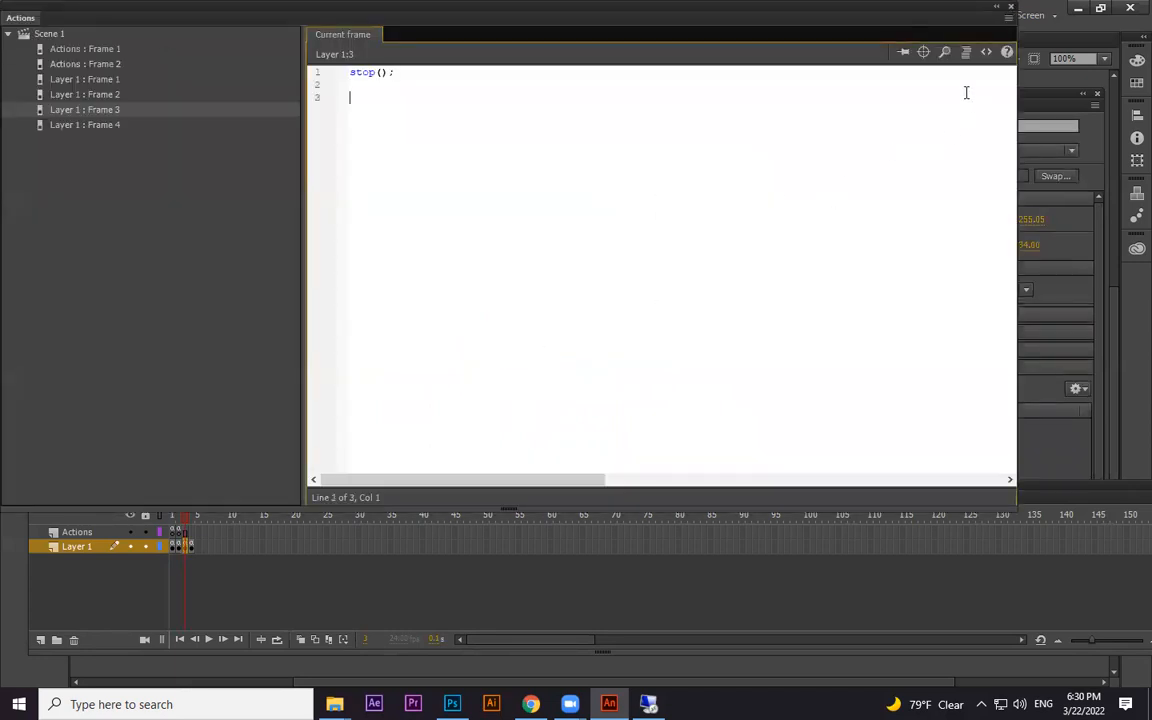
pyautogui.click(986, 51)
pyautogui.click(139, 110)
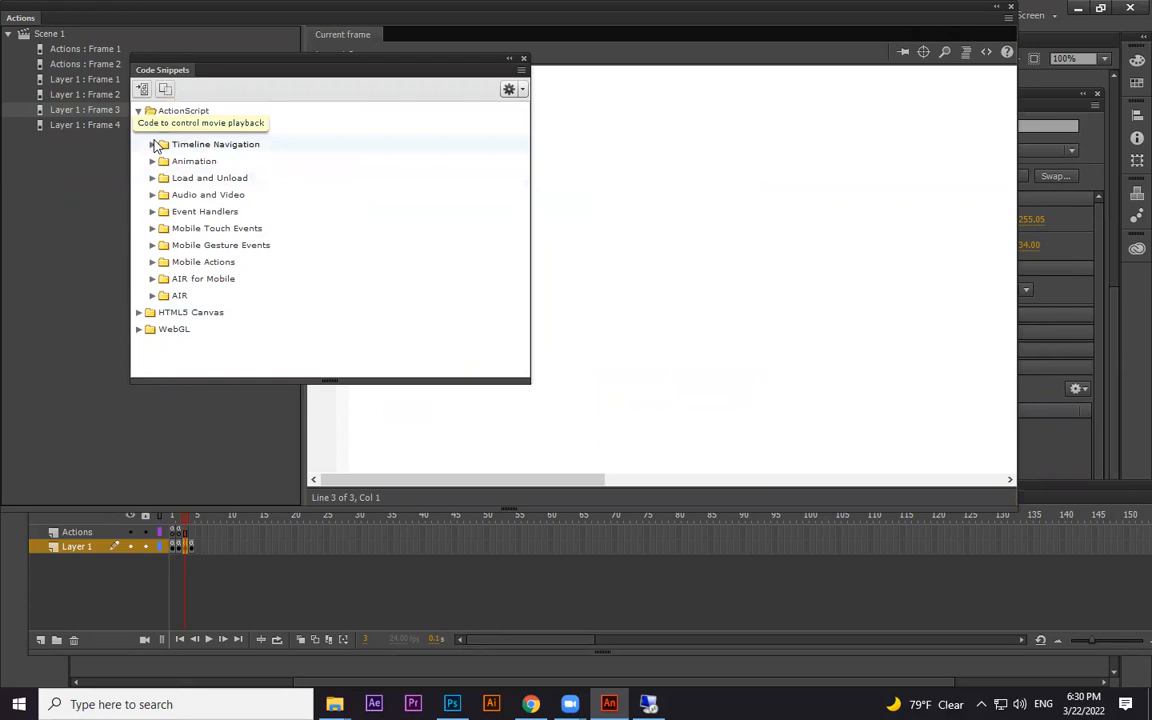
pyautogui.click(152, 144)
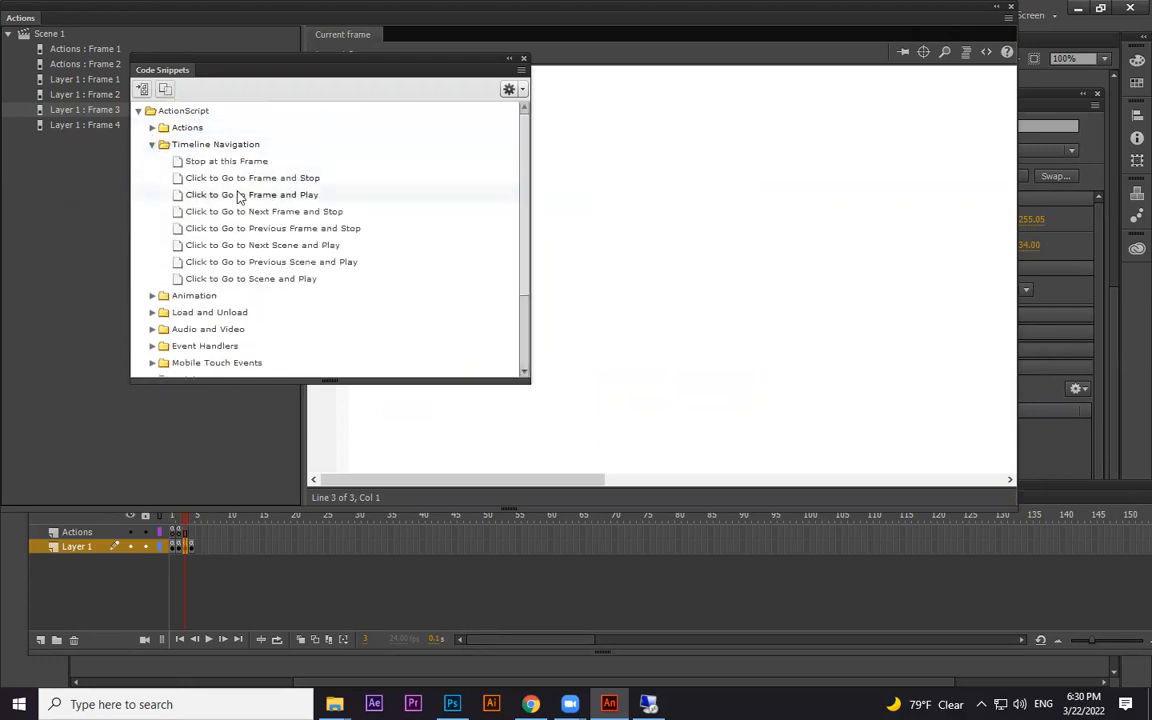
pyautogui.doubleClick(257, 196)
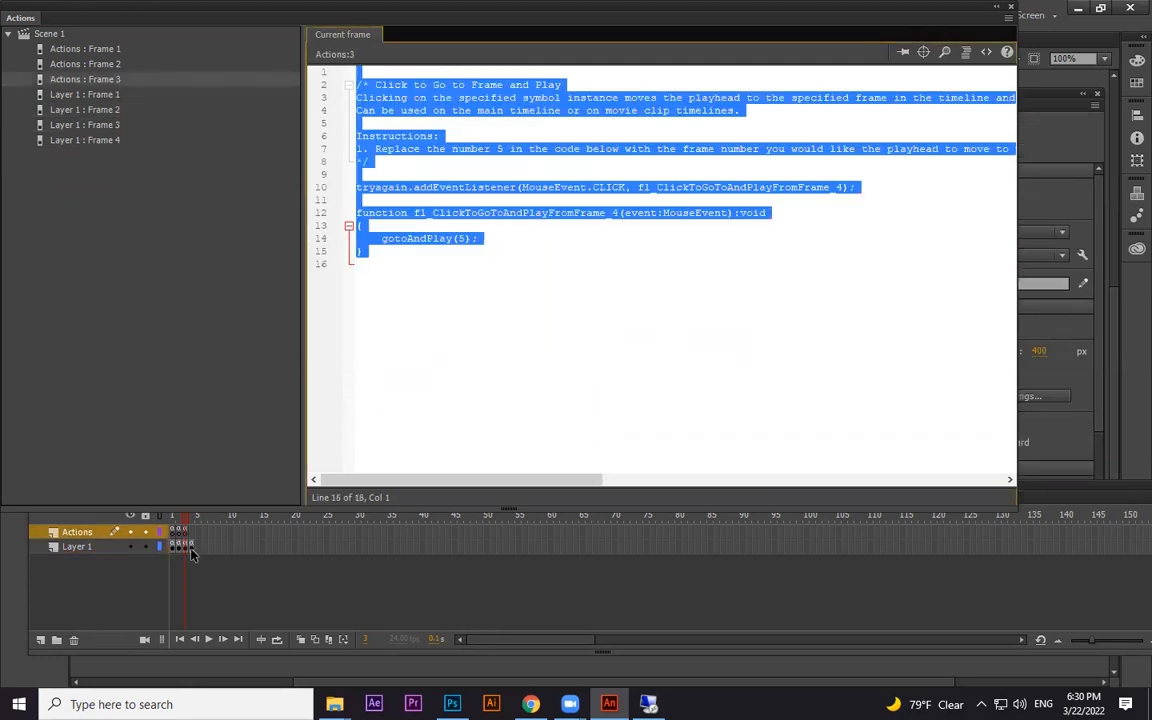
# Step: Change the snippet's target frame to 1 so the tryagain handler reads gotoAndPlay(1)
pyautogui.click(466, 239)
pyautogui.press('BackSpace')
pyautogui.write('1')
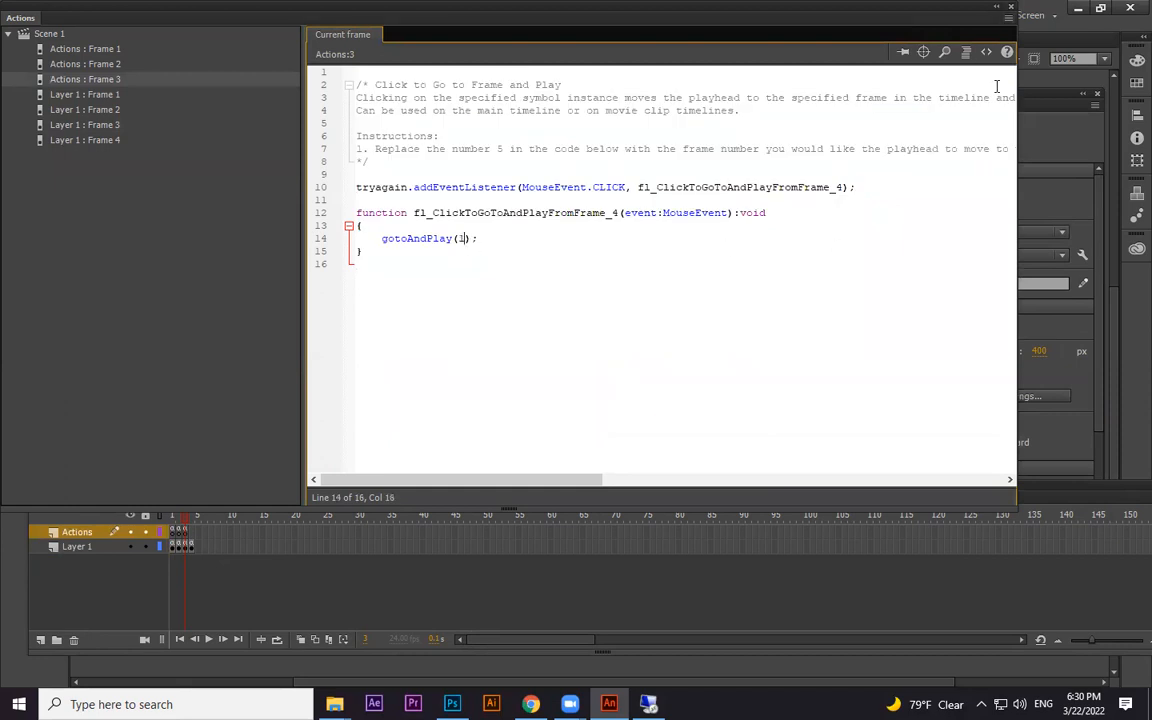
# Step: Test the movie by losing the maze and using TRY AGAIN to check the return to the start
pyautogui.hotkey('ctrl', 'Return')
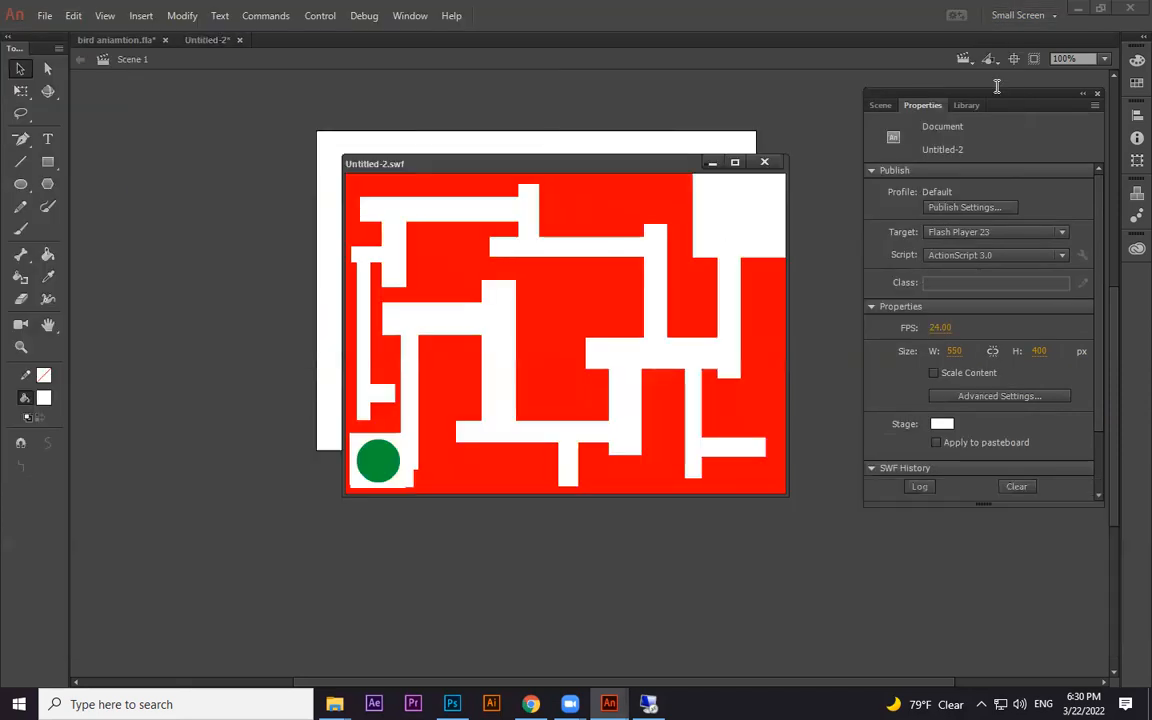
pyautogui.moveTo(694, 323)
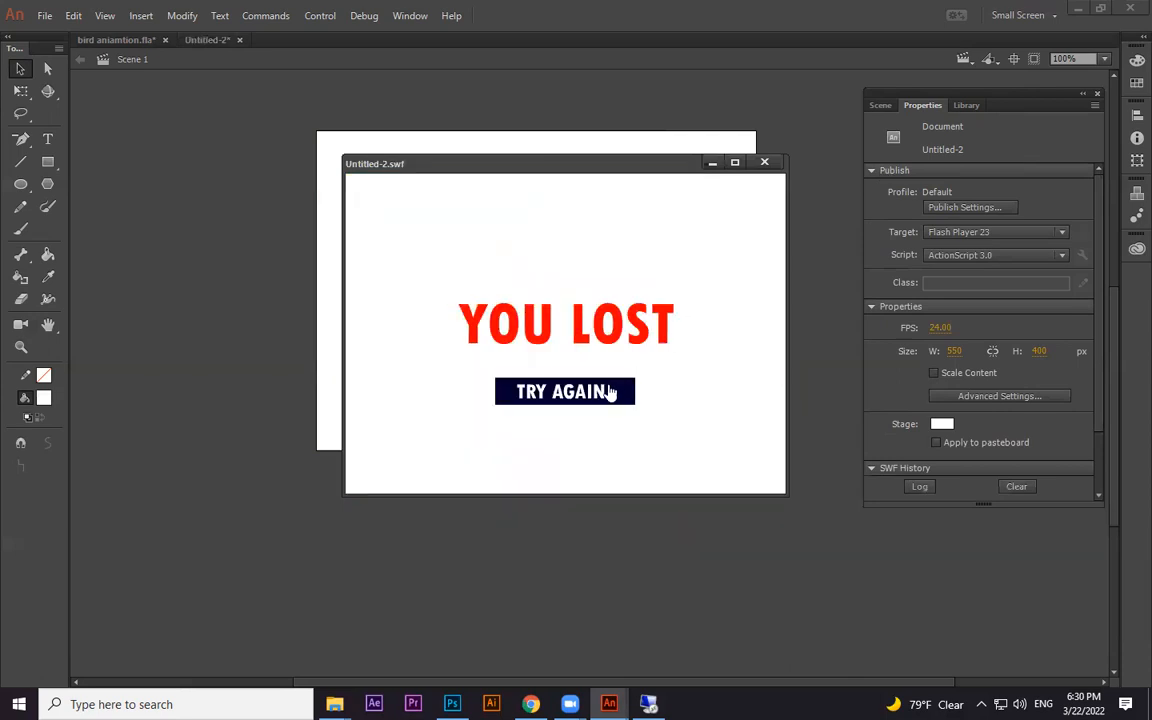
pyautogui.click(610, 396)
pyautogui.moveTo(597, 411)
pyautogui.click(619, 391)
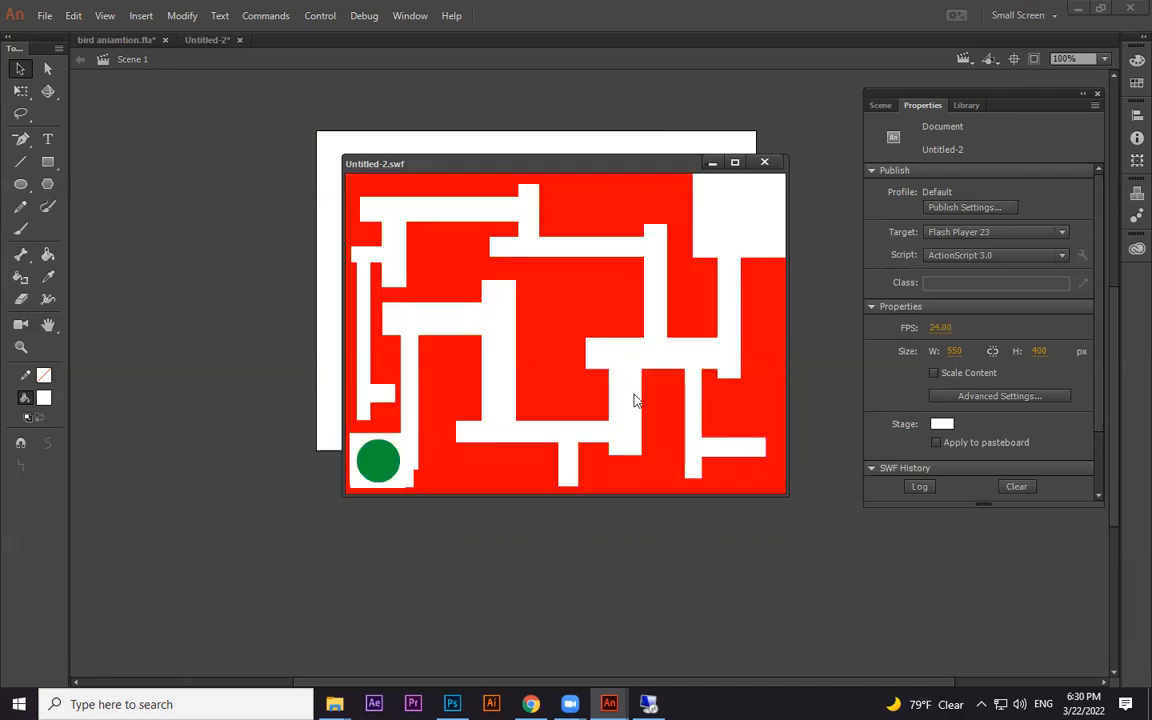
pyautogui.click(764, 162)
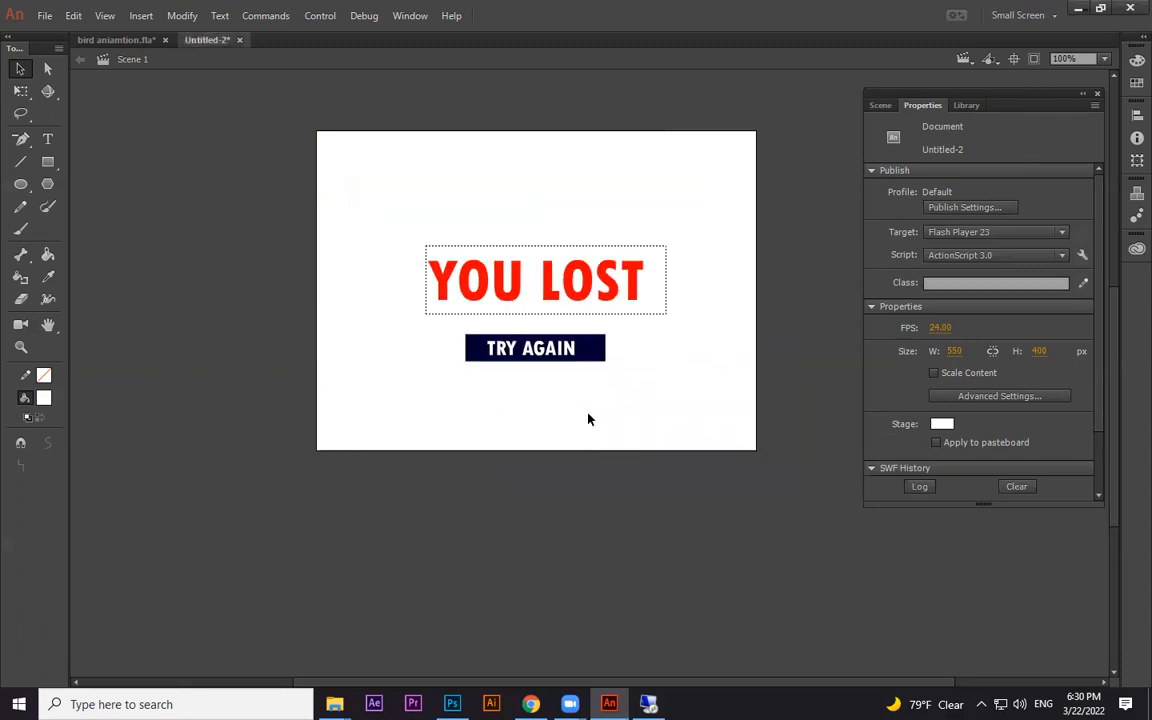
# Step: Move the TRY AGAIN button to the stage's upper-right corner and scale it down to about 117 by 23 px
pyautogui.click(523, 58)
pyautogui.moveTo(557, 356); pyautogui.dragTo(710, 175)
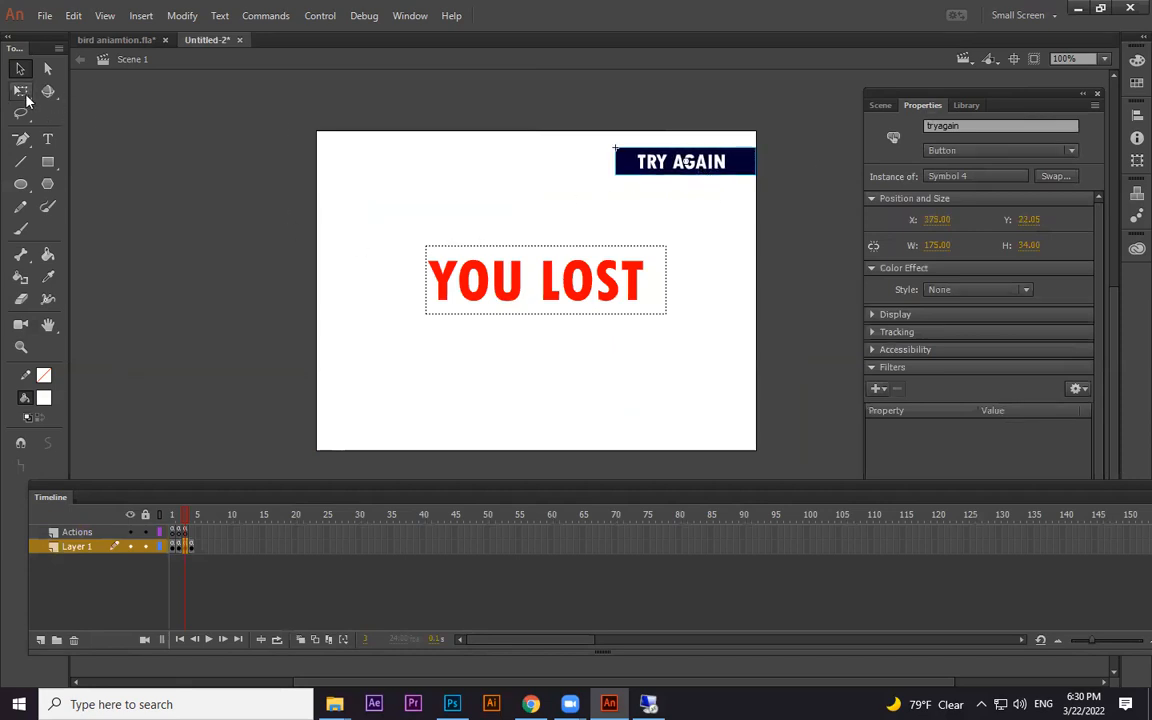
pyautogui.click(22, 92)
pyautogui.moveTo(615, 174); pyautogui.dragTo(638, 172)
pyautogui.moveTo(723, 173); pyautogui.dragTo(738, 170)
# Step: Retest the movie using the relocated TRY AGAIN button on the YOU LOST screen
pyautogui.hotkey('ctrl', 'Return')
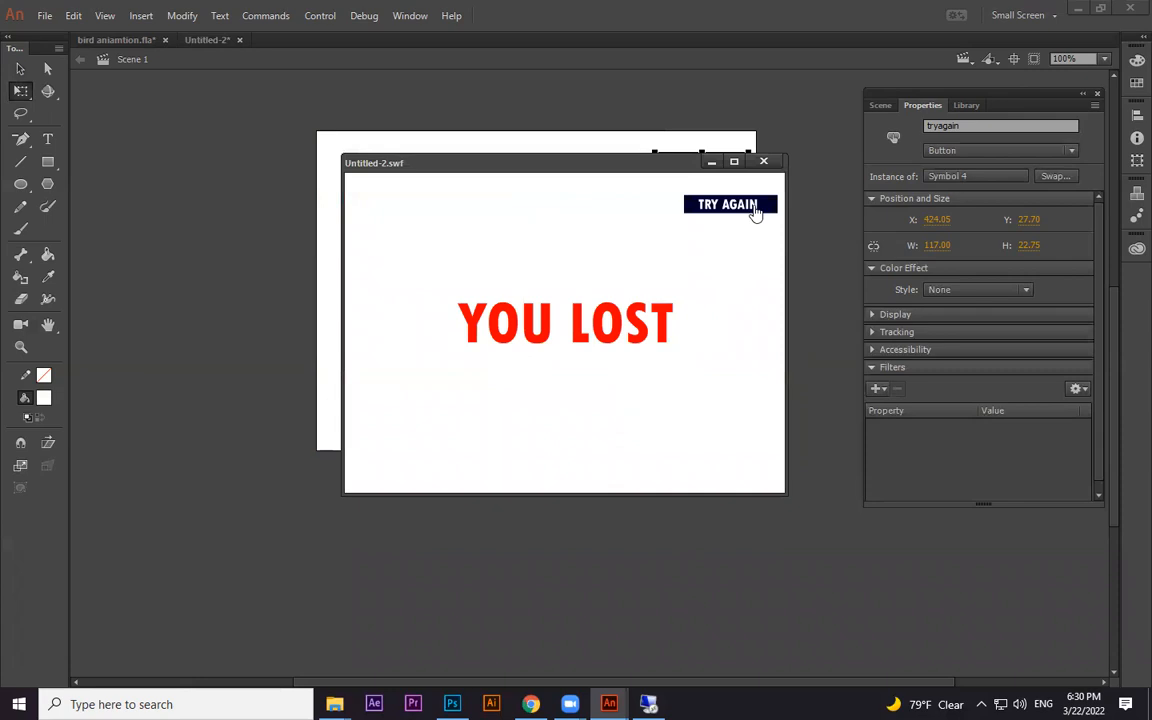
pyautogui.click(754, 210)
pyautogui.click(759, 206)
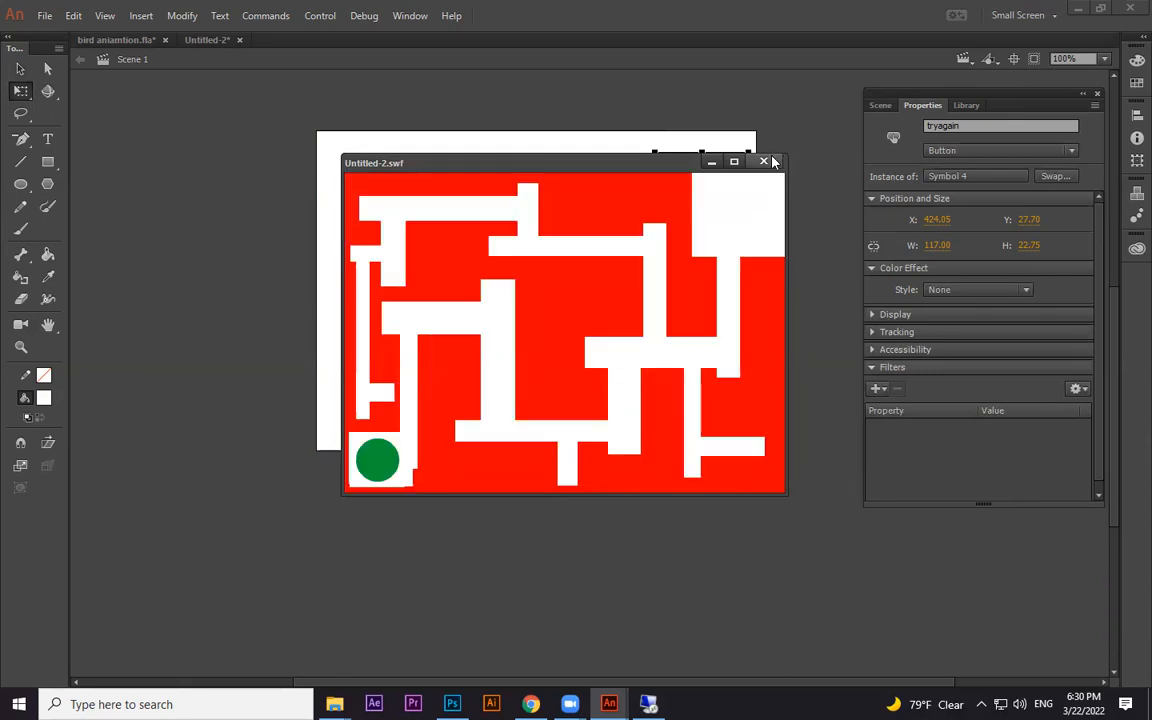
pyautogui.click(763, 161)
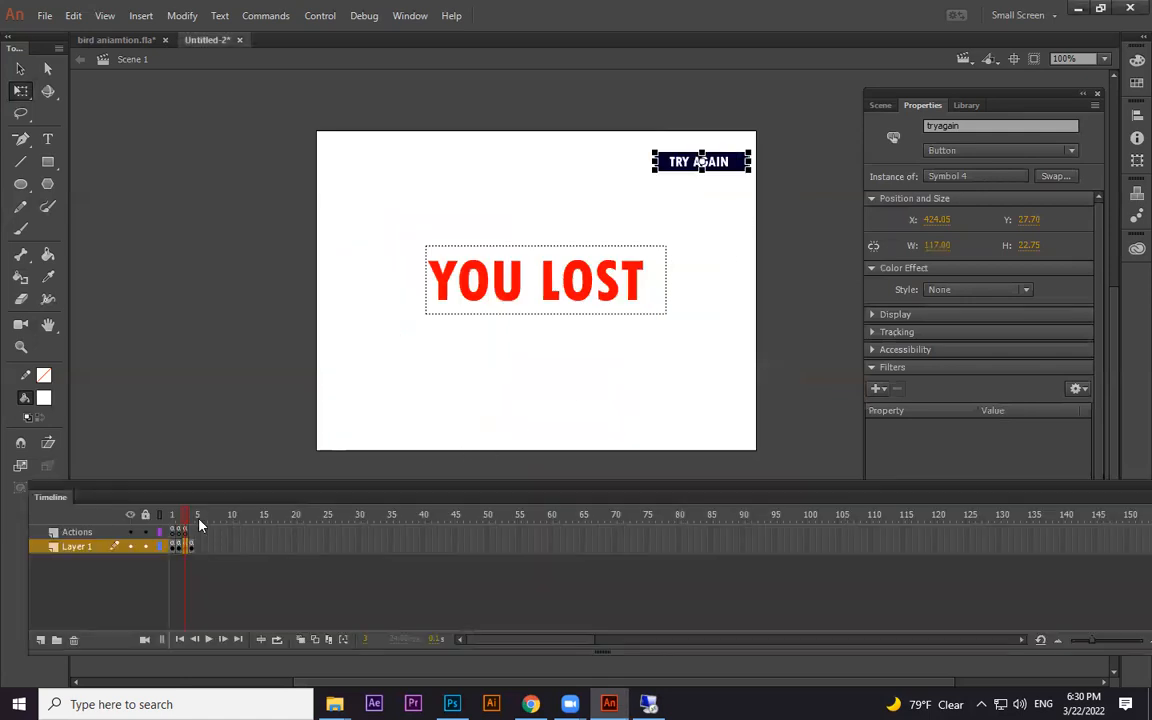
# Step: Go to frame 1 and test the whole game, covering losing, trying again, and the winning path to COMING SOON
pyautogui.click(172, 524)
pyautogui.hotkey('ctrl', 'Return')
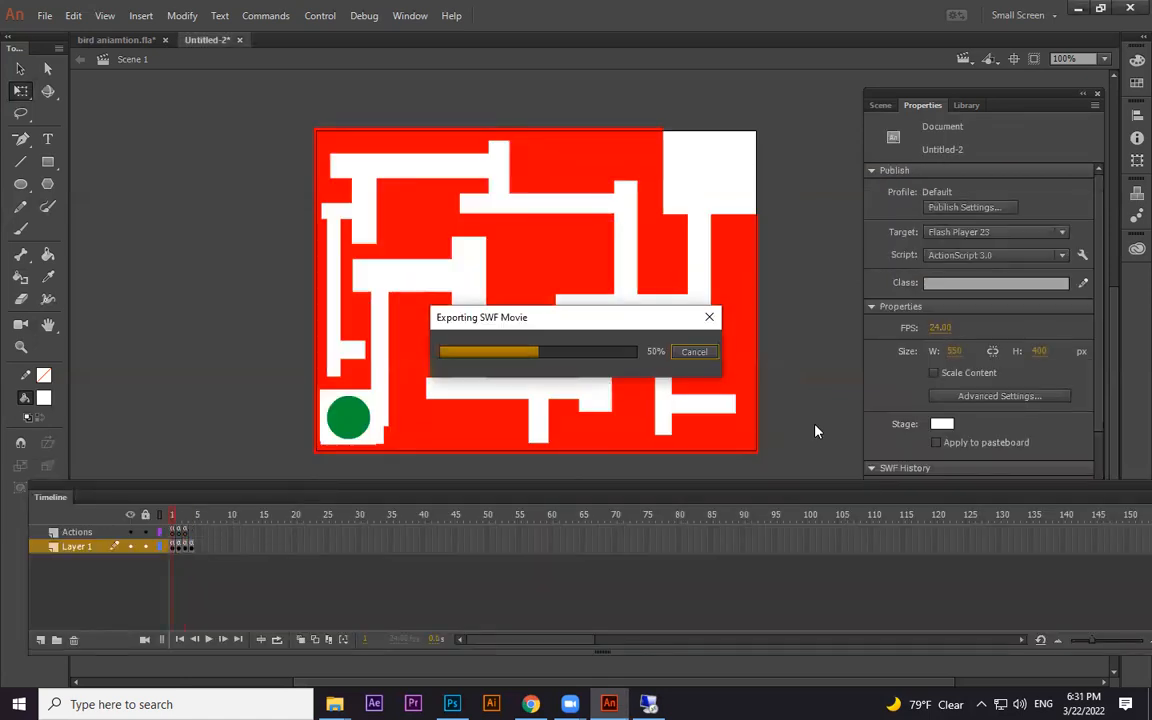
pyautogui.click(725, 207)
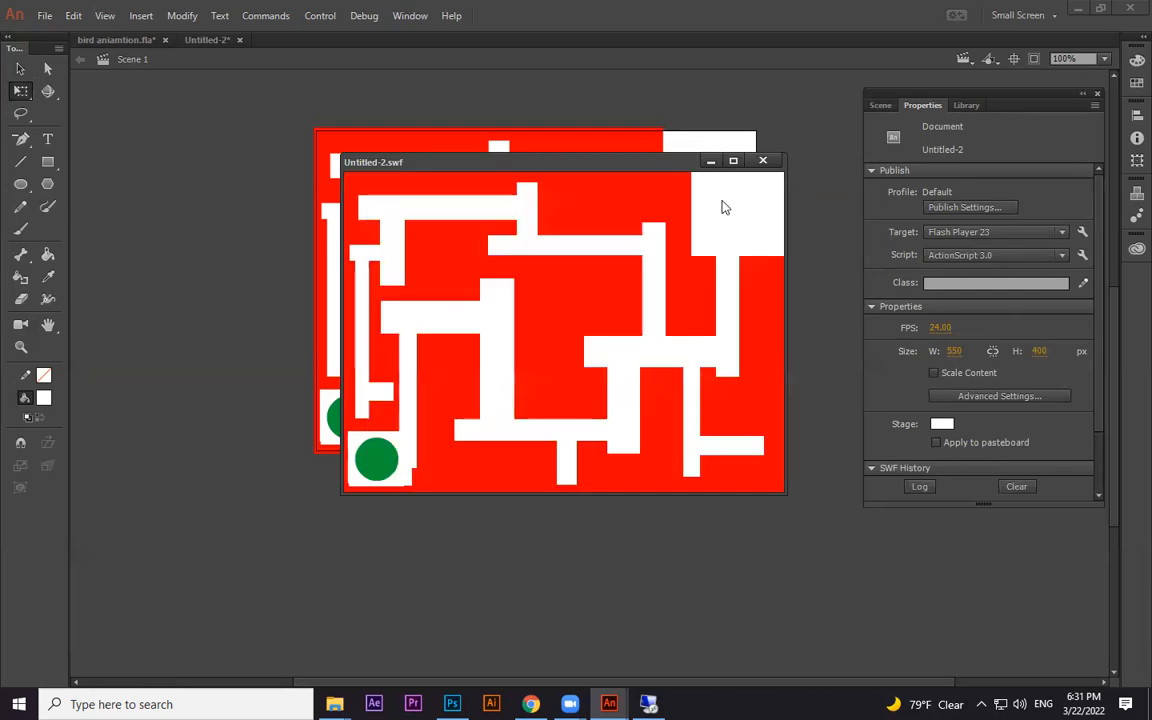
pyautogui.moveTo(640, 378)
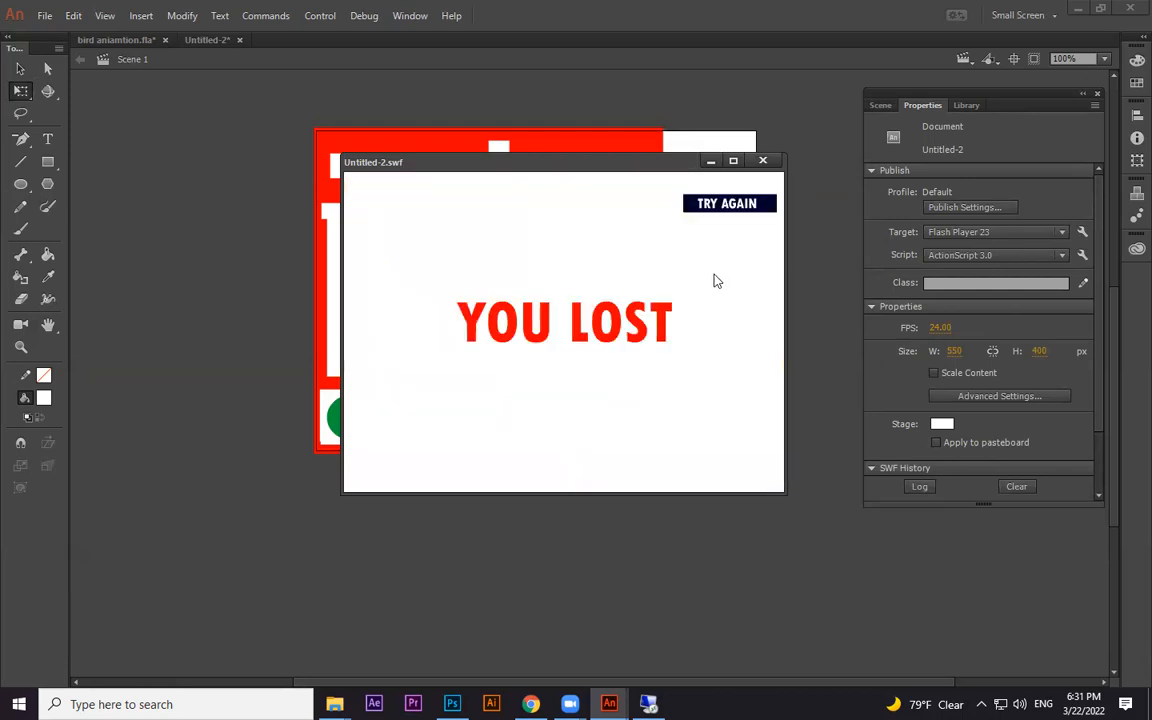
pyautogui.click(733, 205)
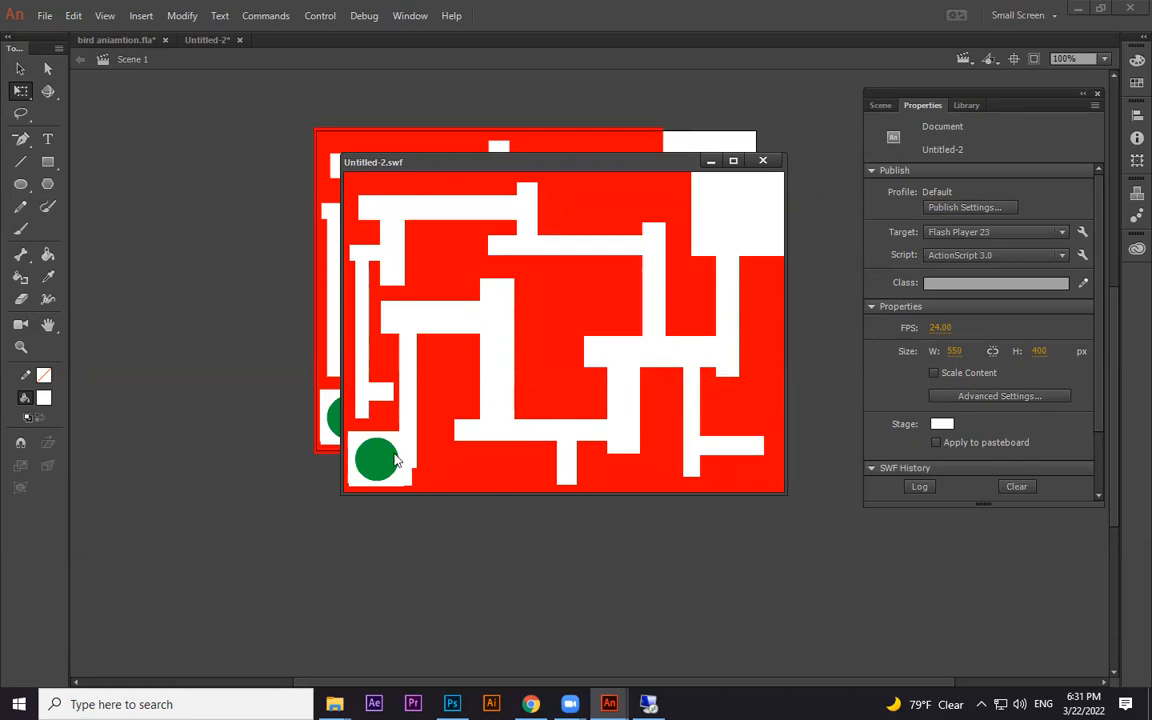
pyautogui.moveTo(390, 463)
pyautogui.click(566, 411)
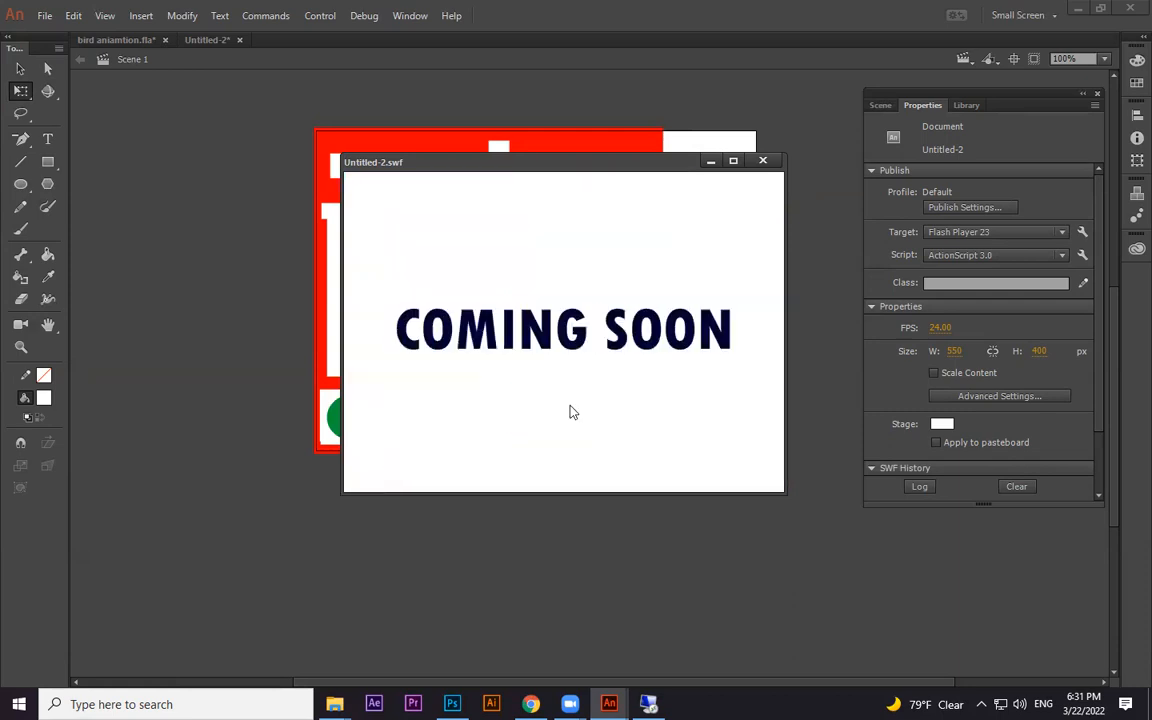
pyautogui.click(764, 161)
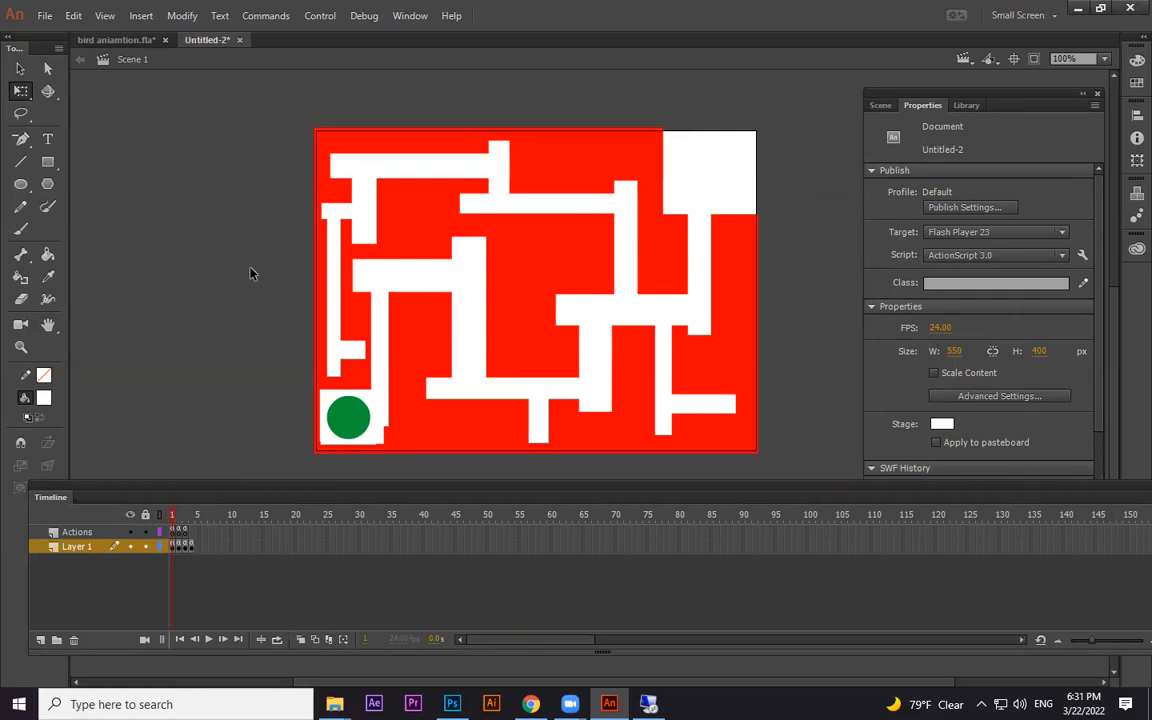
# Step: Rename Scene 1 as game
pyautogui.click(410, 15)
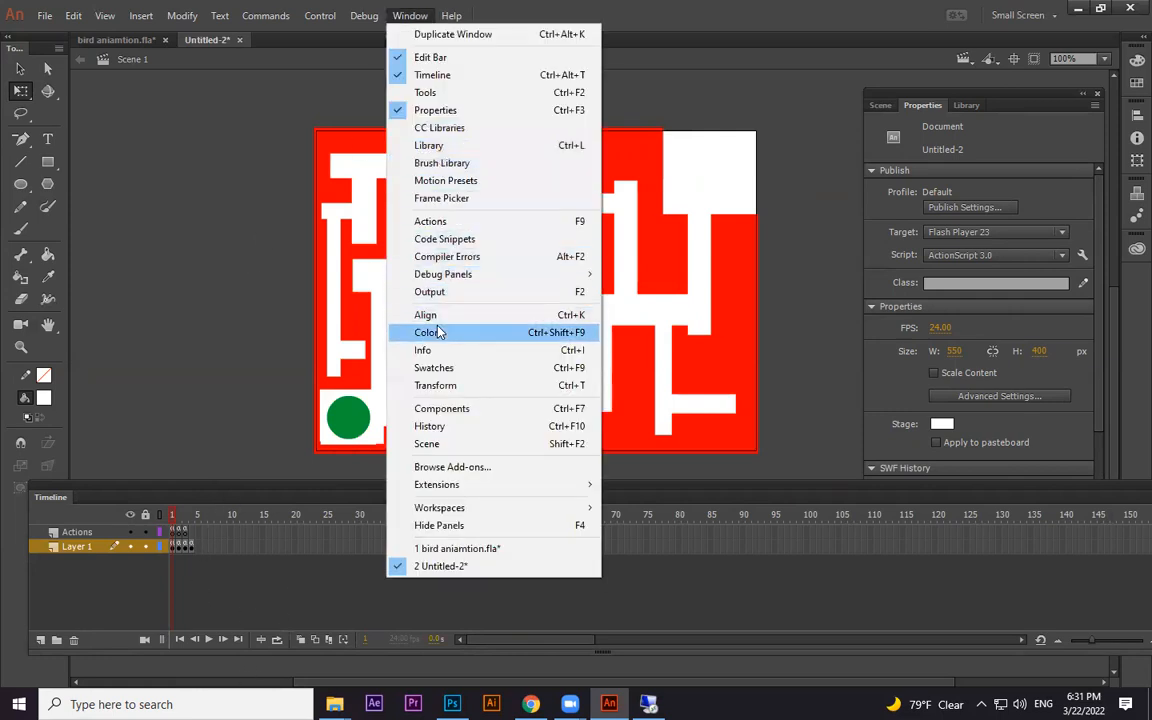
pyautogui.click(445, 443)
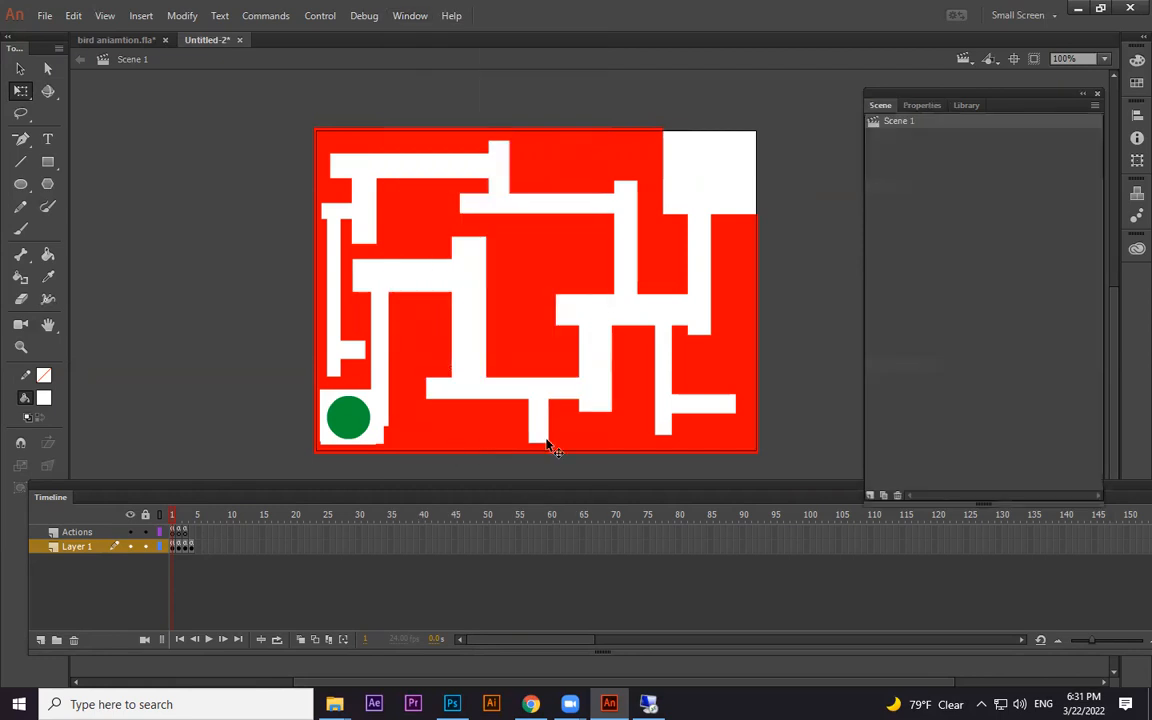
pyautogui.doubleClick(900, 122)
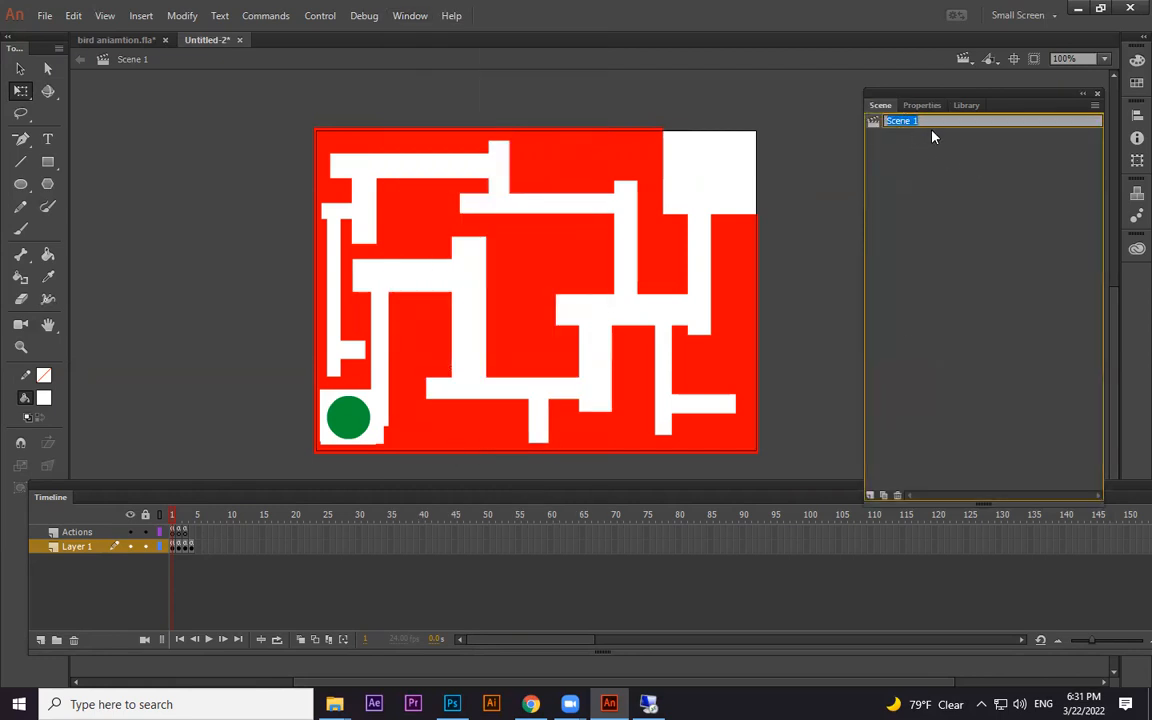
pyautogui.write('game')
pyautogui.press('Return')
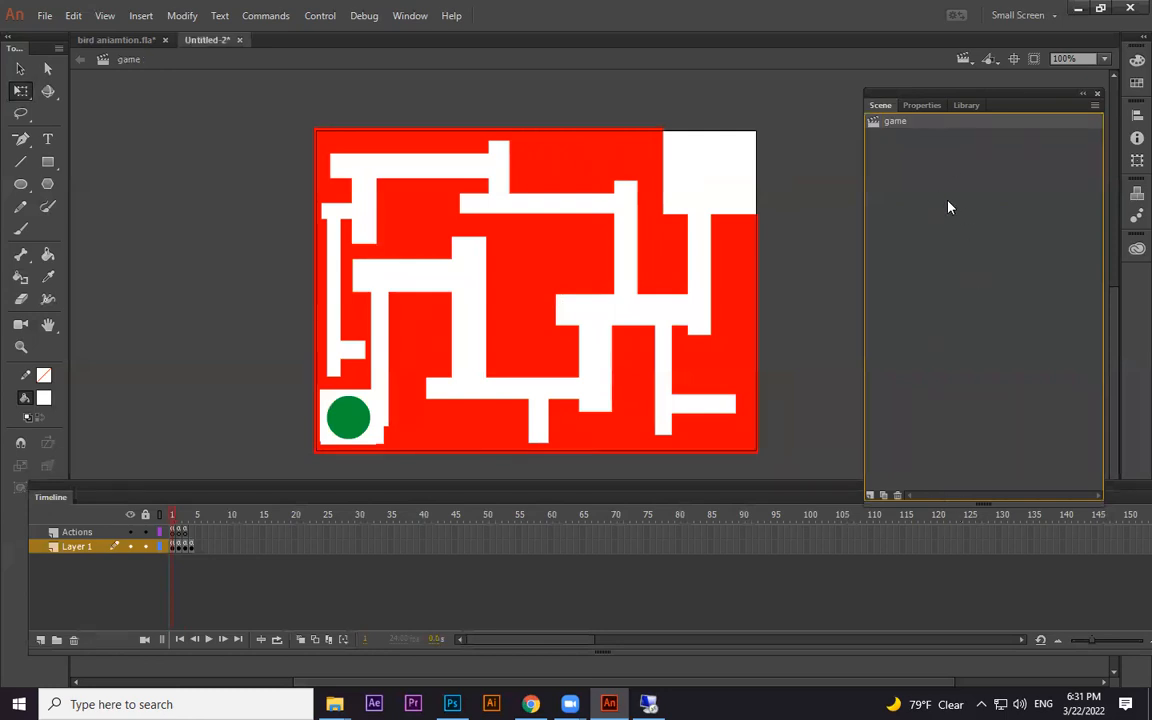
# Step: Add a new scene named intro and place it before the game scene
pyautogui.click(871, 496)
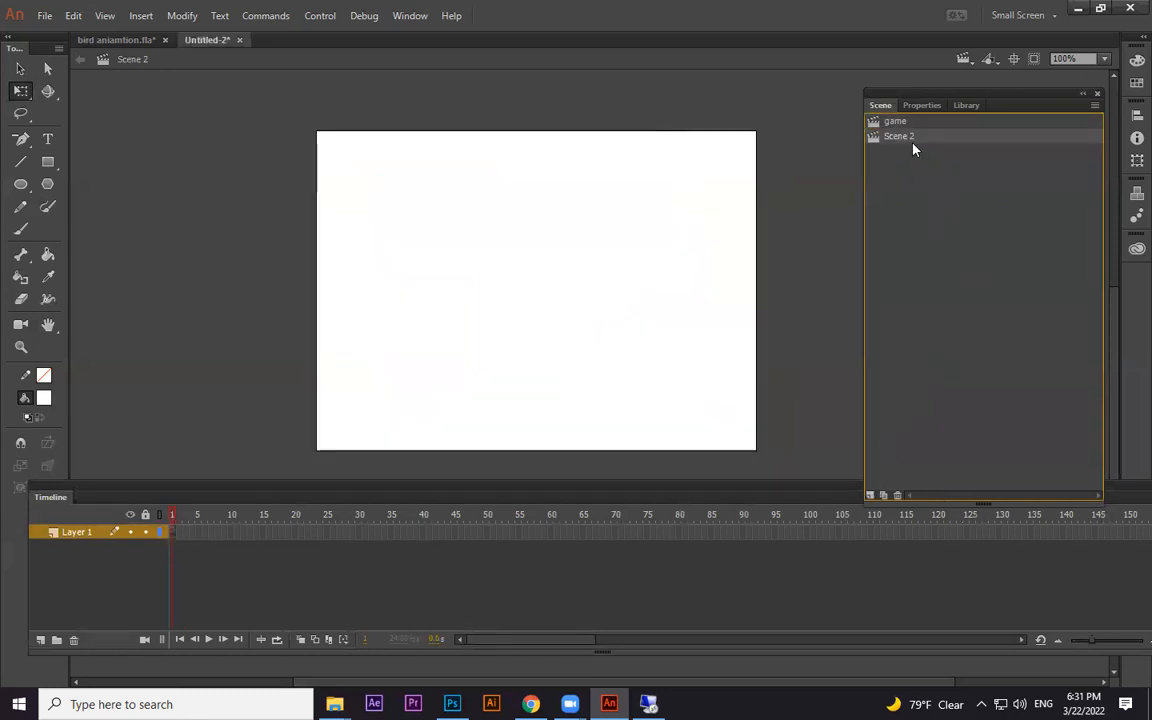
pyautogui.doubleClick(901, 140)
pyautogui.write('intro')
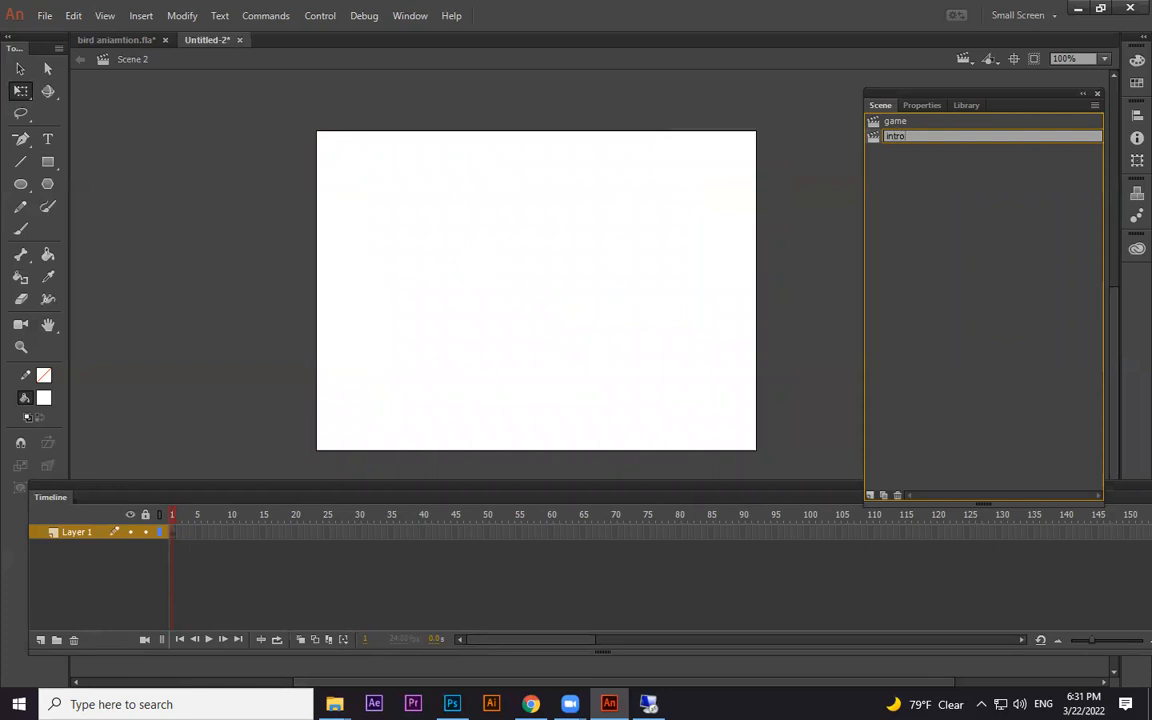
pyautogui.press('Return')
pyautogui.moveTo(896, 140); pyautogui.dragTo(898, 121)
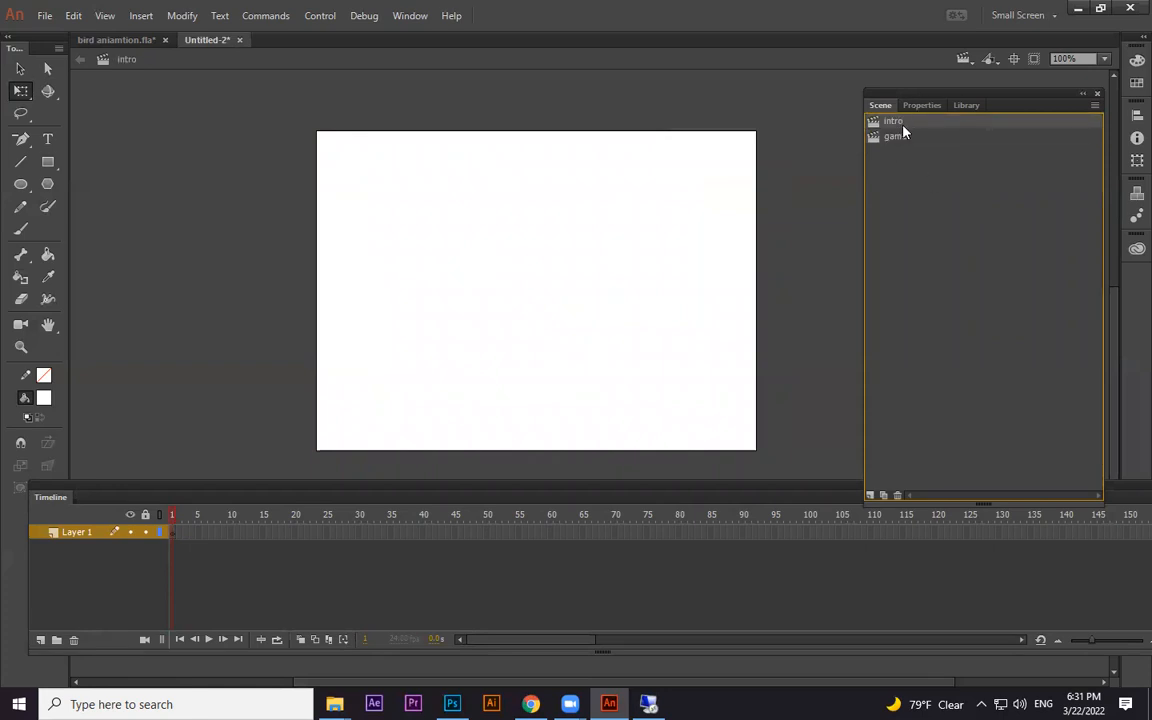
# Step: Add the title text GAME NAME in the intro scene, widen its box to one line and center it in the stage's upper half
pyautogui.click(48, 140)
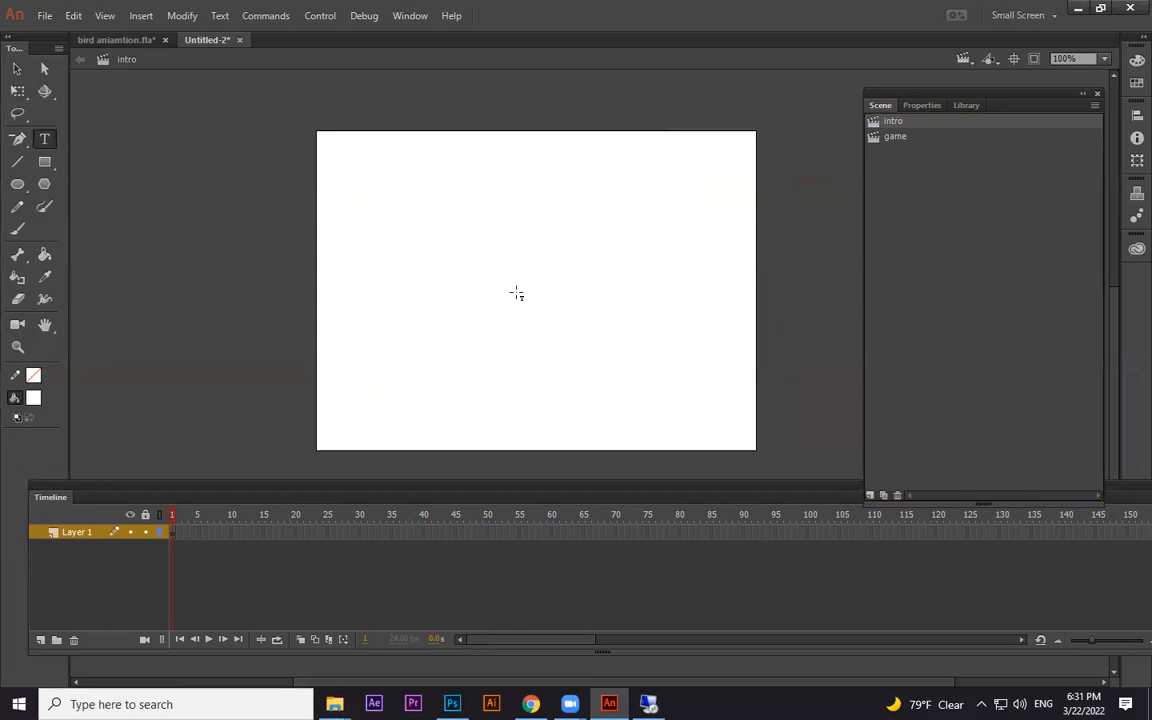
pyautogui.click(455, 286)
pyautogui.write('GAME')
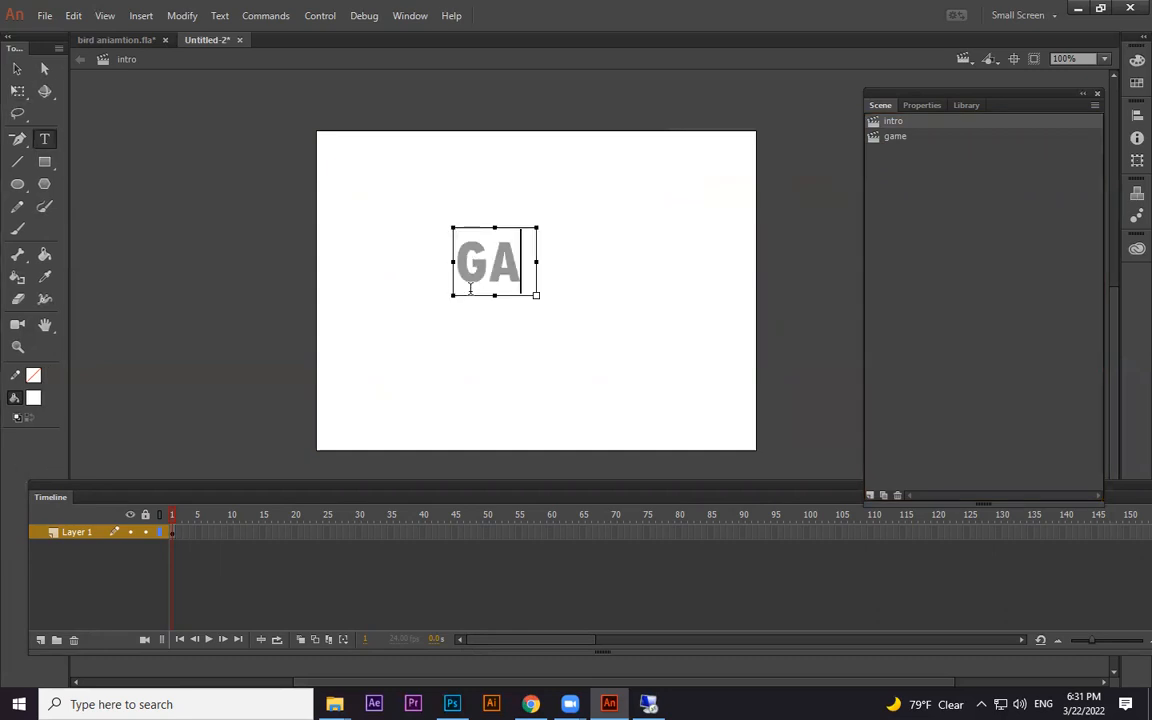
pyautogui.press('BackSpace')
pyautogui.press('BackSpace')
pyautogui.press('BackSpace')
pyautogui.press('BackSpace')
pyautogui.write('GAME')
pyautogui.click(17, 68)
pyautogui.moveTo(537, 261); pyautogui.dragTo(758, 261)
pyautogui.moveTo(645, 262); pyautogui.dragTo(558, 260)
pyautogui.doubleClick(558, 260)
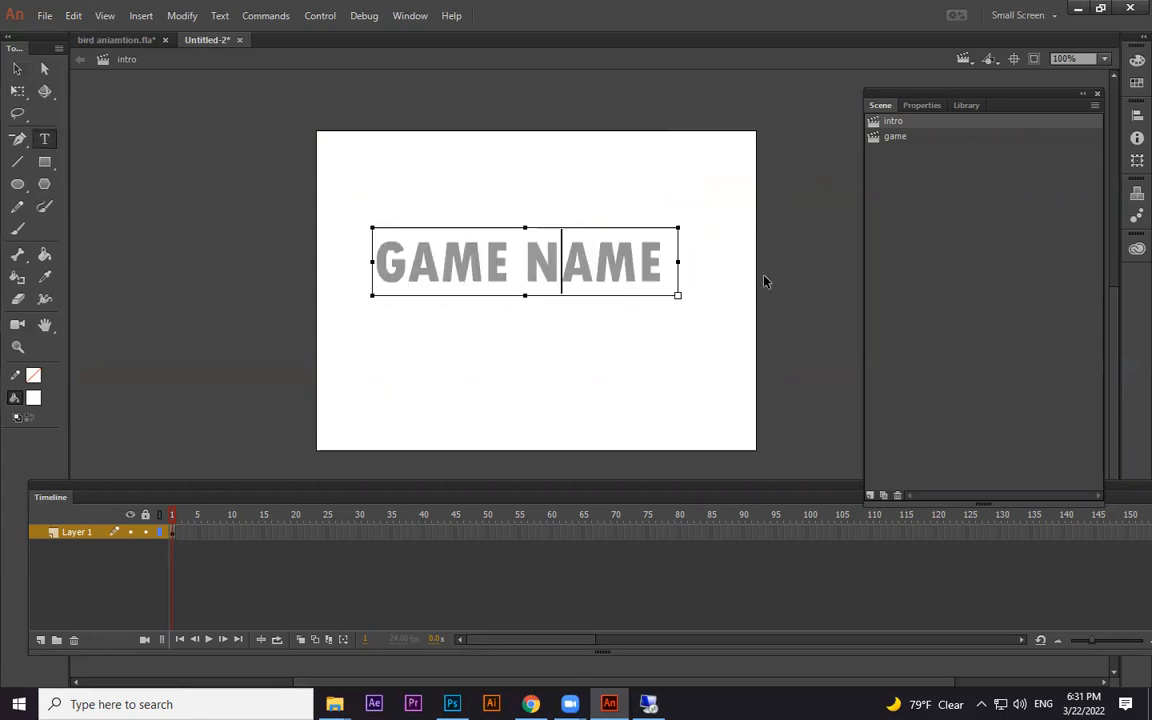
# Step: Recolor the GAME NAME title dark purple #2E1D4D and nudge it slightly lower on the stage
pyautogui.hotkey('ctrl', 'a')
pyautogui.click(1133, 85)
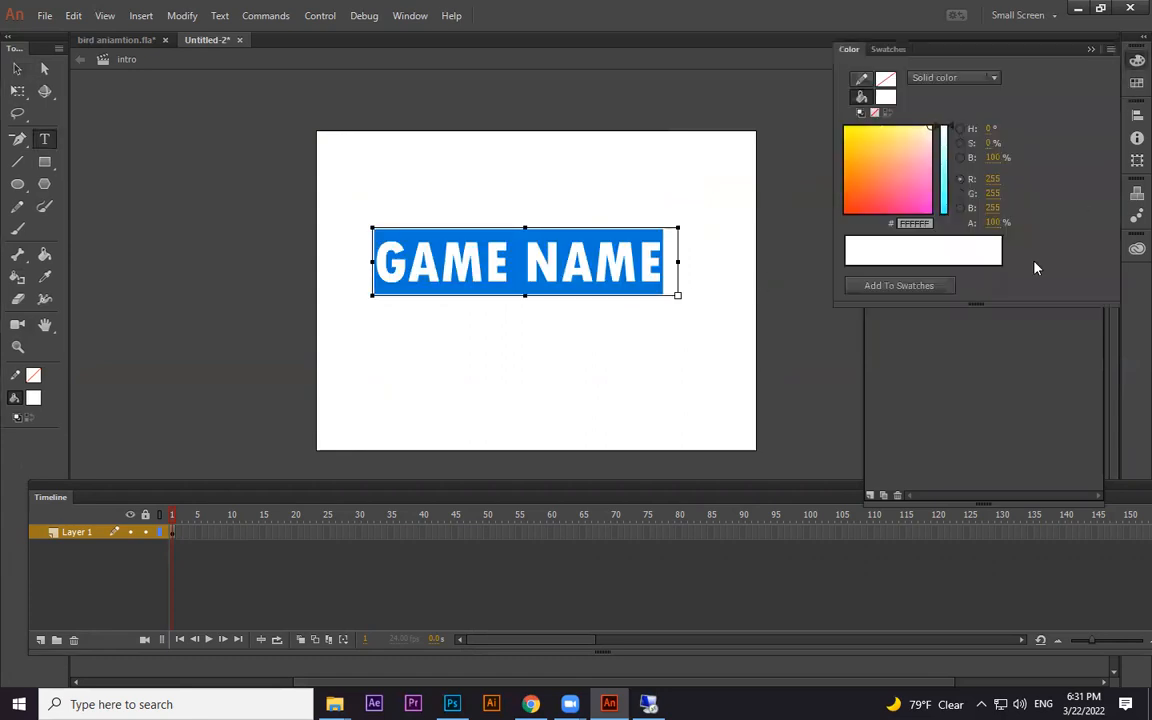
pyautogui.moveTo(918, 185); pyautogui.dragTo(831, 116)
pyautogui.click(945, 213)
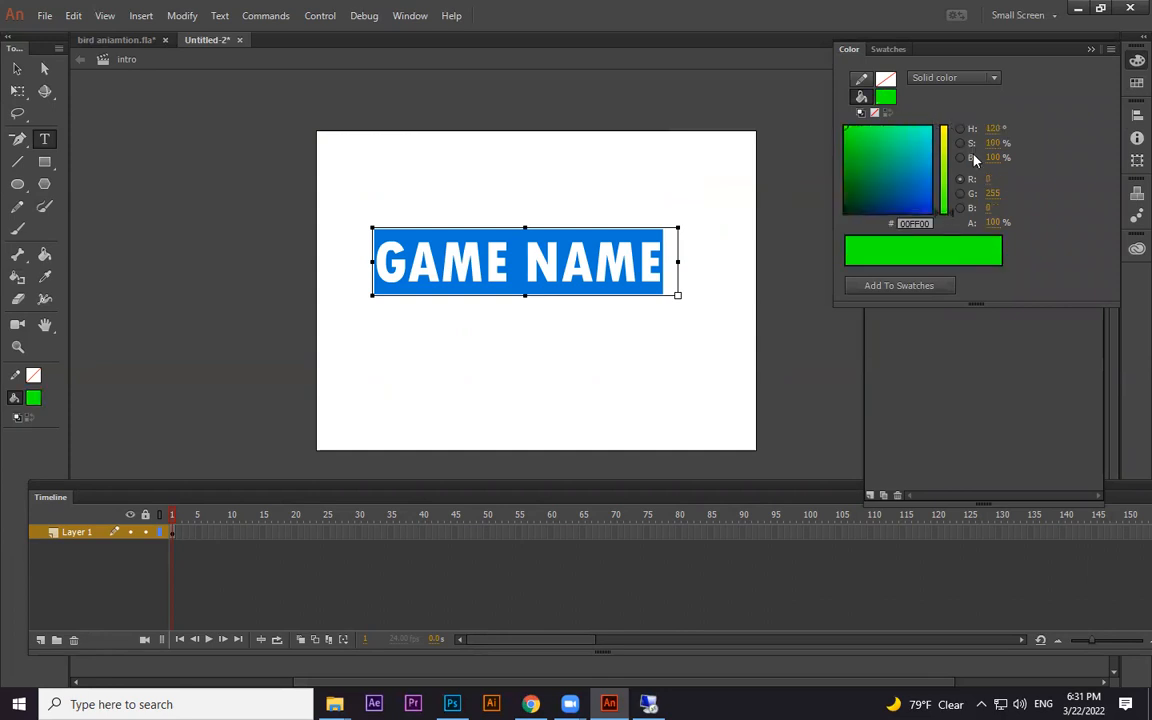
pyautogui.click(959, 193)
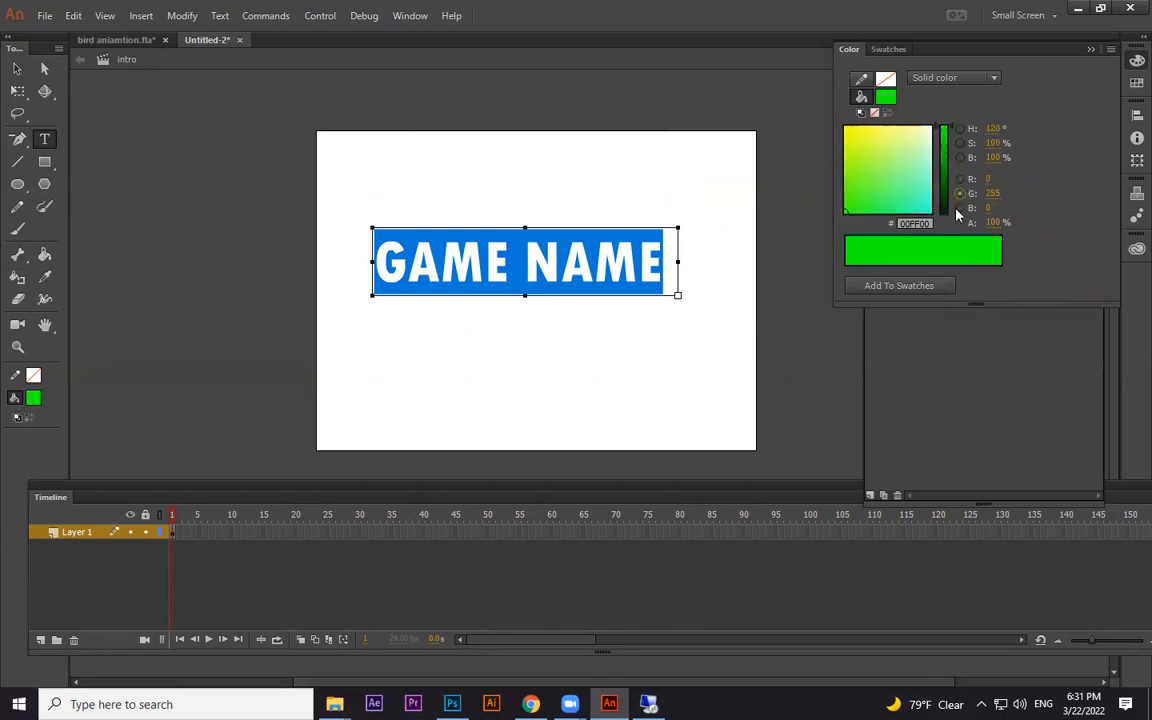
pyautogui.click(959, 207)
pyautogui.click(959, 128)
pyautogui.moveTo(905, 187); pyautogui.dragTo(945, 149)
pyautogui.click(899, 185)
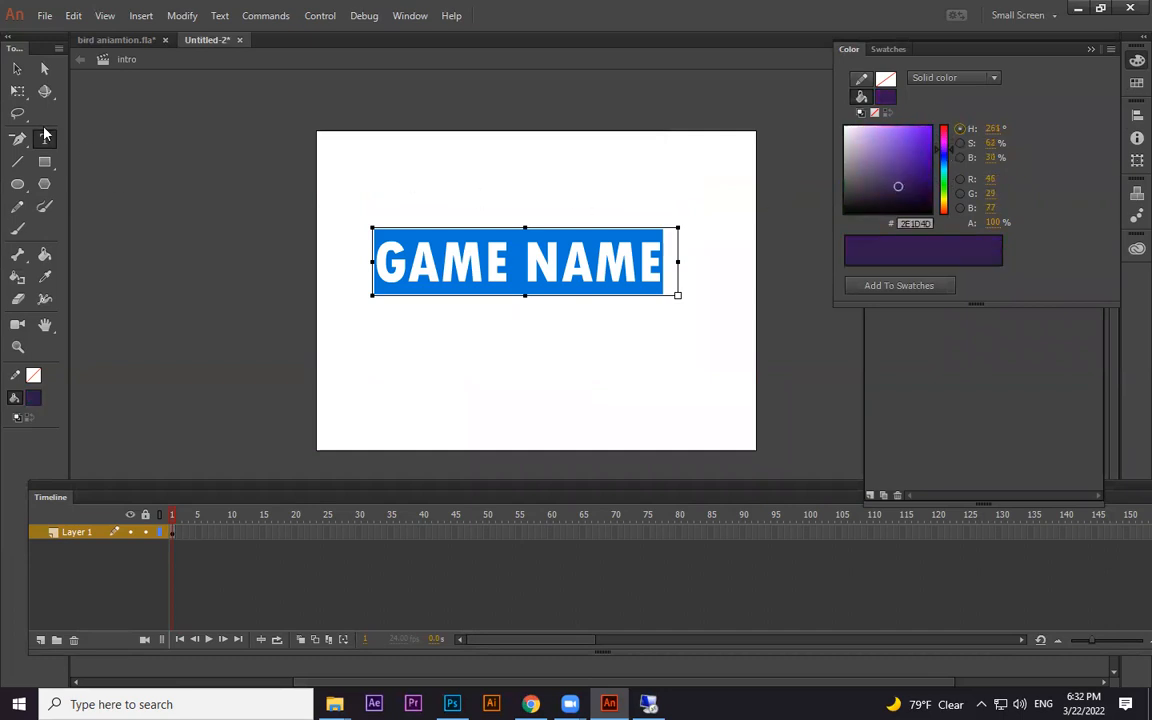
pyautogui.click(17, 68)
pyautogui.moveTo(579, 238); pyautogui.dragTo(583, 248)
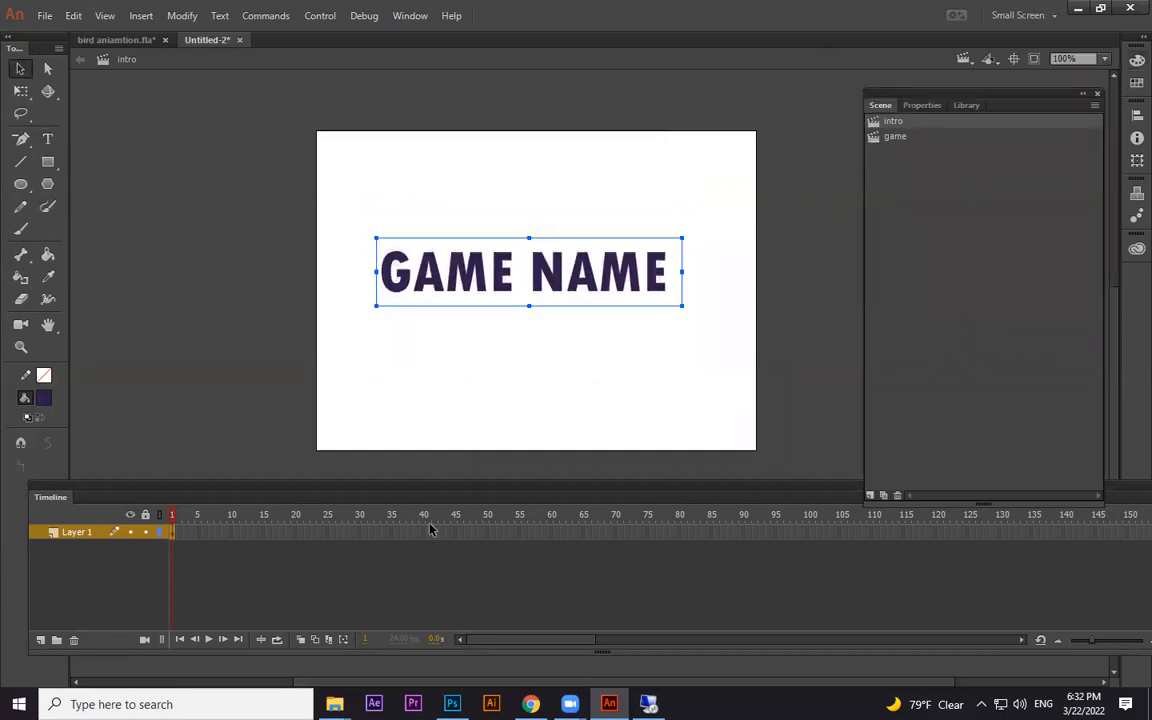
pyautogui.click(620, 536)
pyautogui.press('F6')
pyautogui.rightClick(543, 532)
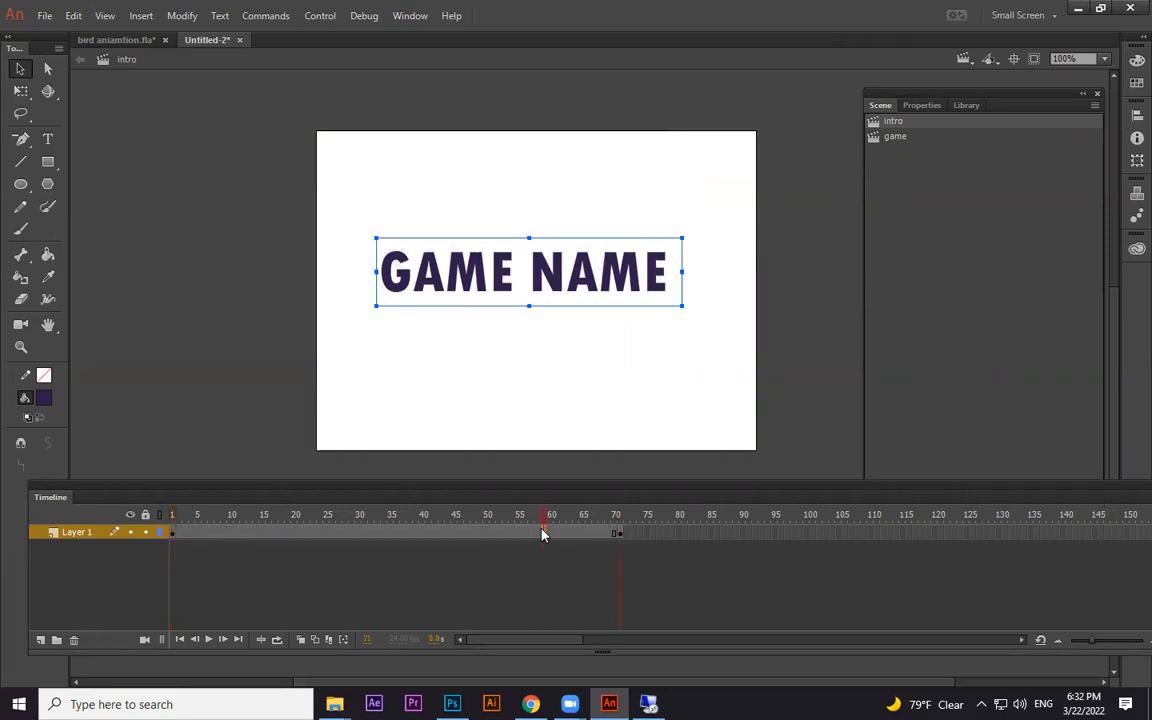
pyautogui.click(628, 114)
pyautogui.click(620, 533)
pyautogui.moveTo(635, 280); pyautogui.dragTo(640, 316)
pyautogui.moveTo(593, 514); pyautogui.dragTo(641, 462)
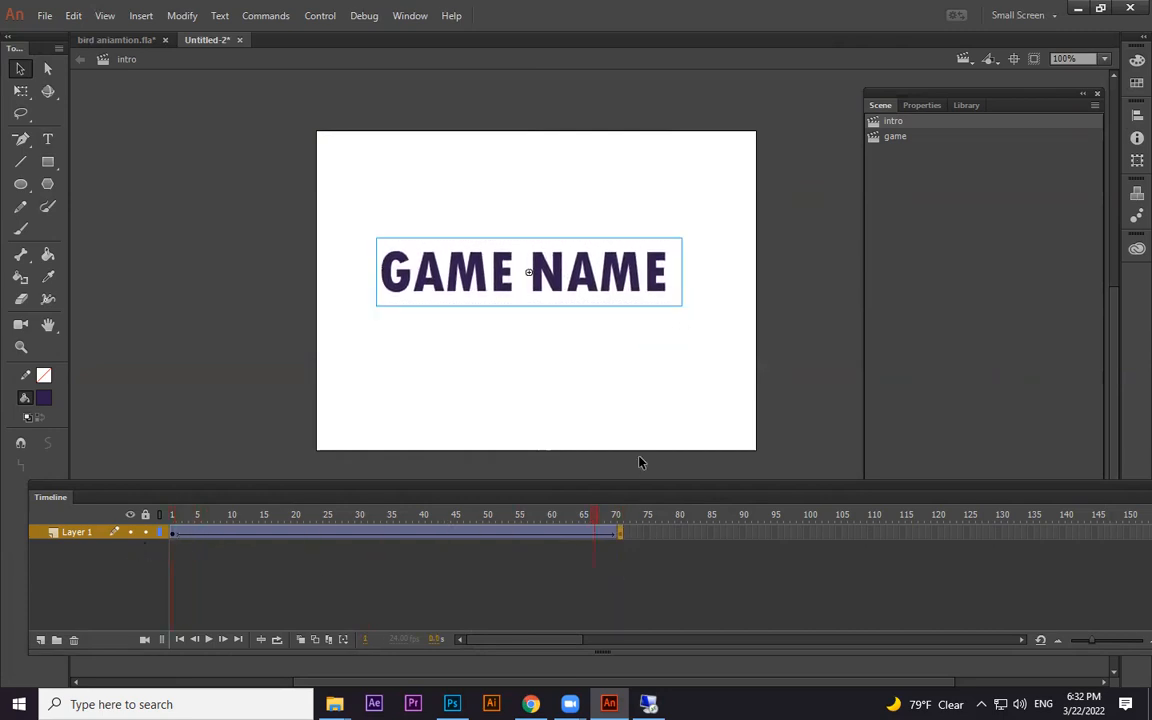
pyautogui.click(618, 533)
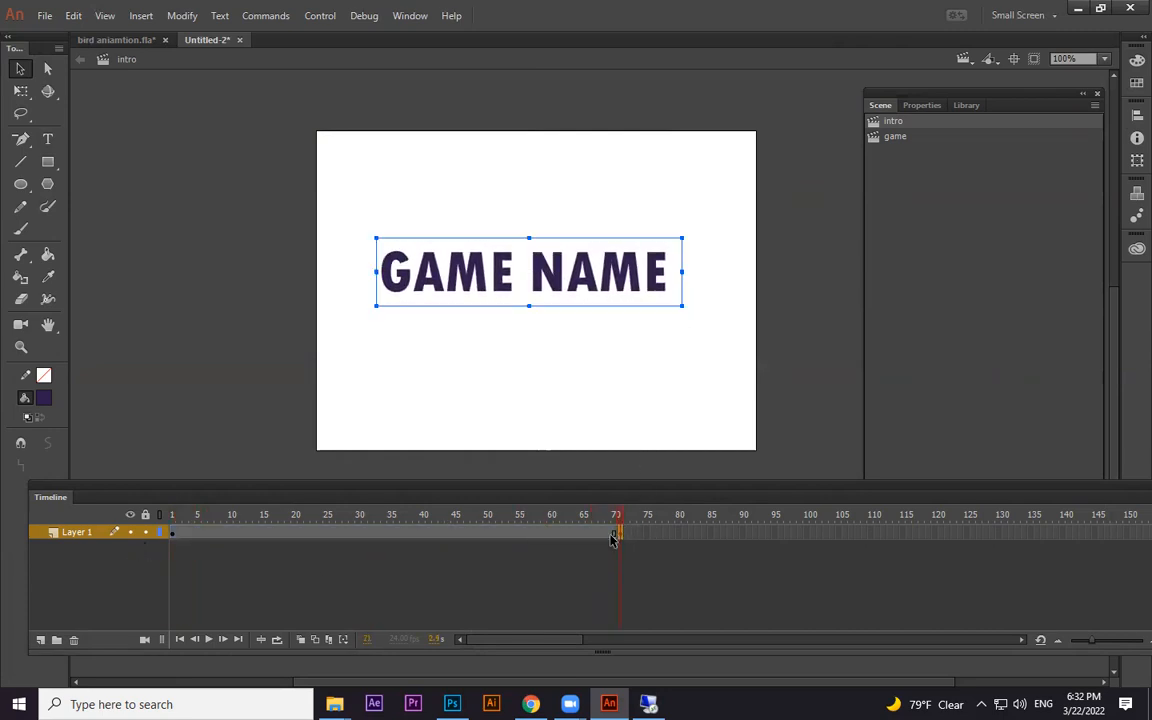
pyautogui.hotkey('ctrl', 'z')
# Step: Insert a keyframe at frame 74 of the intro scene and create a classic tween for the title
pyautogui.rightClick(601, 535)
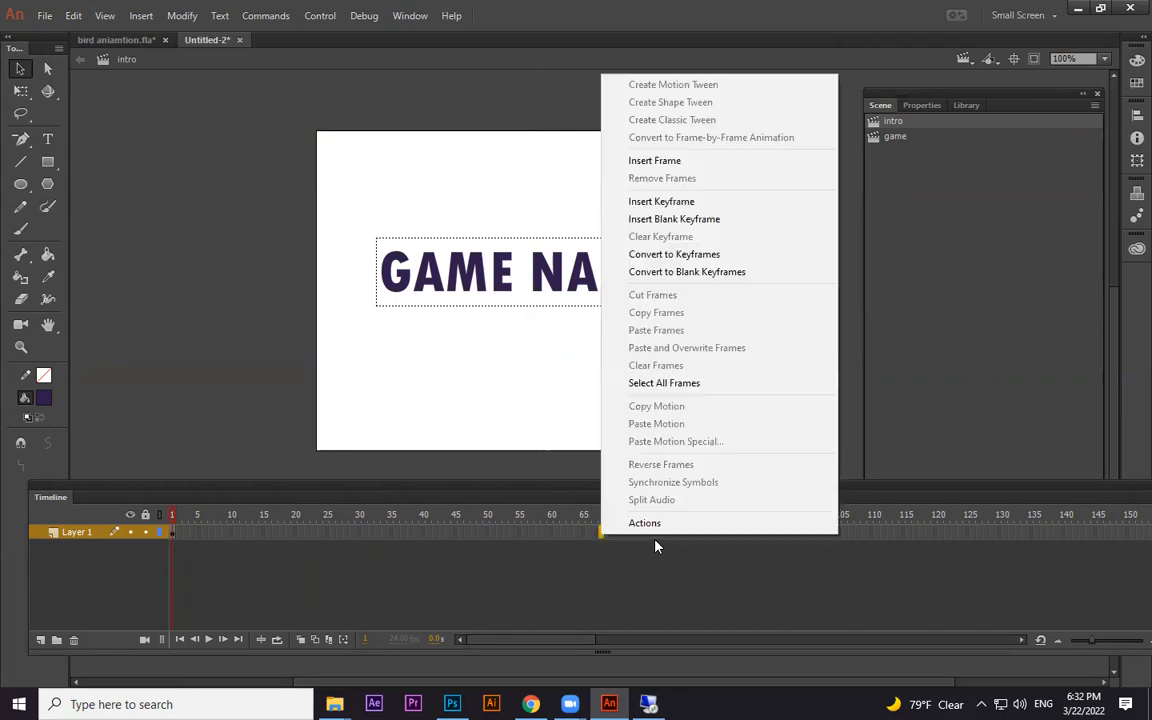
pyautogui.click(641, 536)
pyautogui.press('F6')
pyautogui.click(616, 534)
pyautogui.rightClick(617, 538)
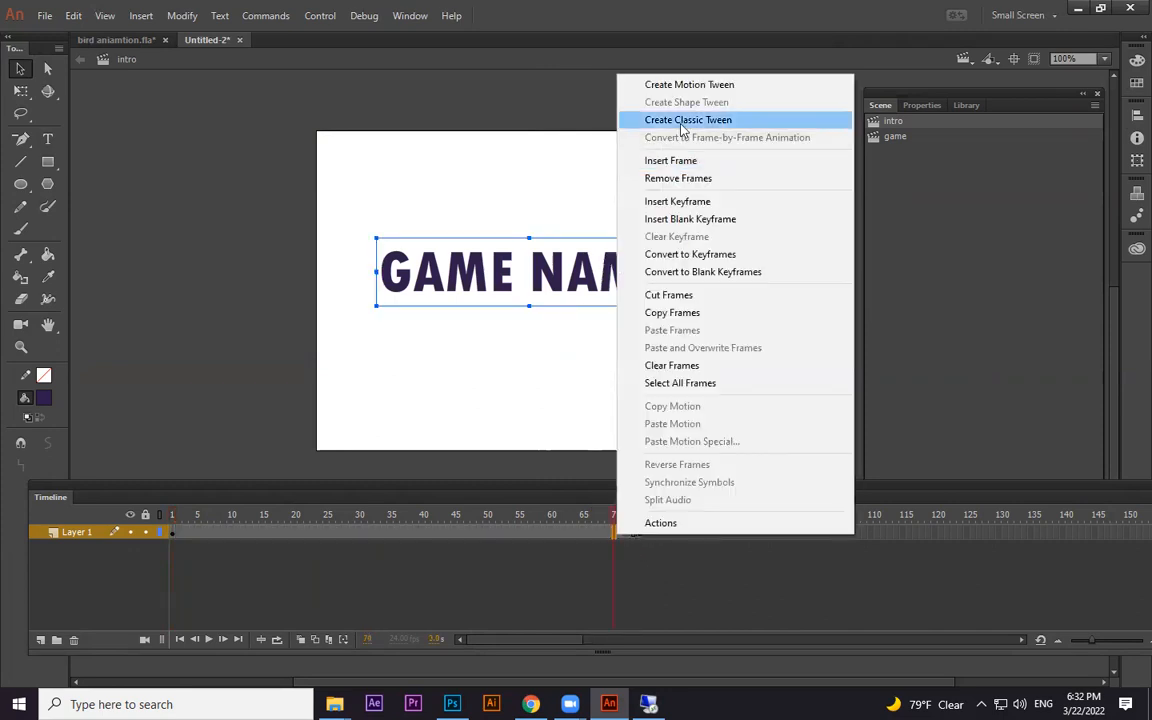
pyautogui.click(650, 119)
# Step: Try enlarging the title slightly around its center at frame 74 and play the animation
pyautogui.click(20, 91)
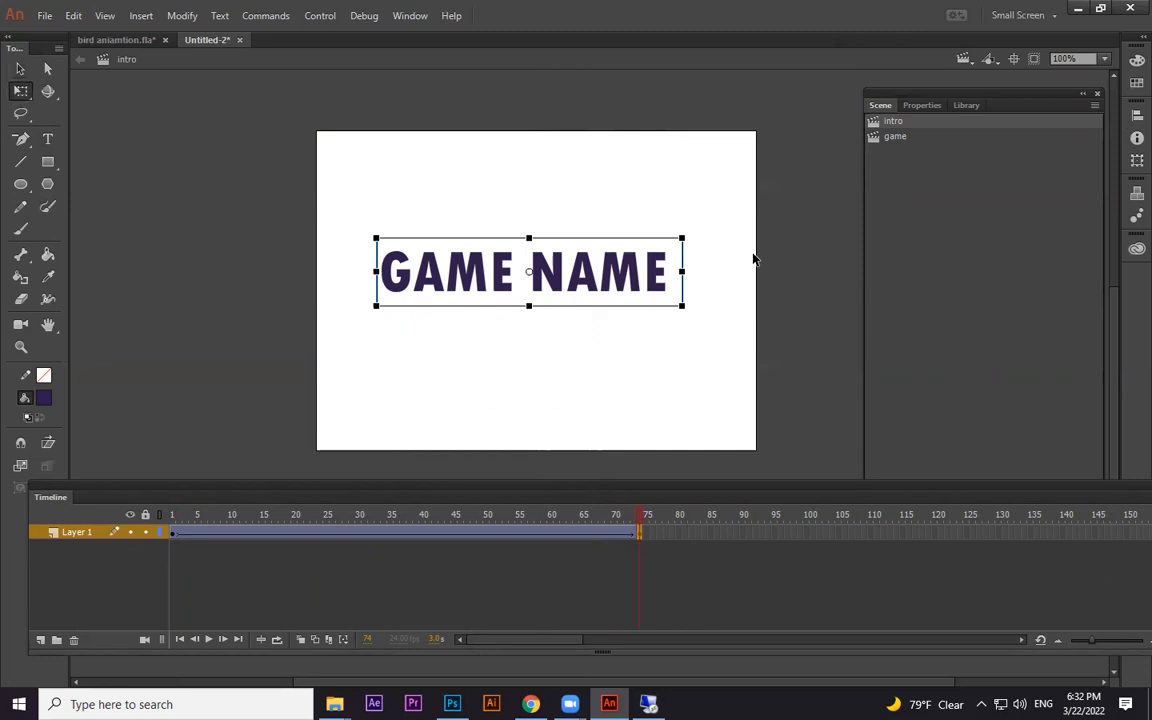
pyautogui.moveTo(681, 238); pyautogui.dragTo(699, 216)
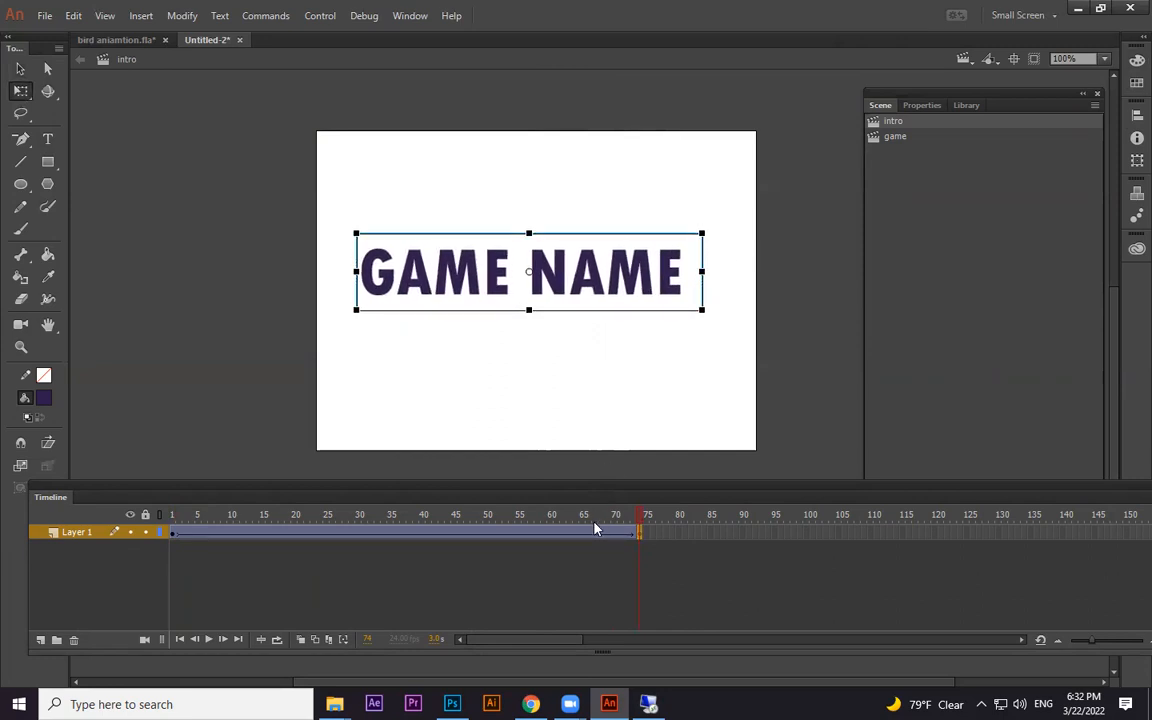
pyautogui.press('Return')
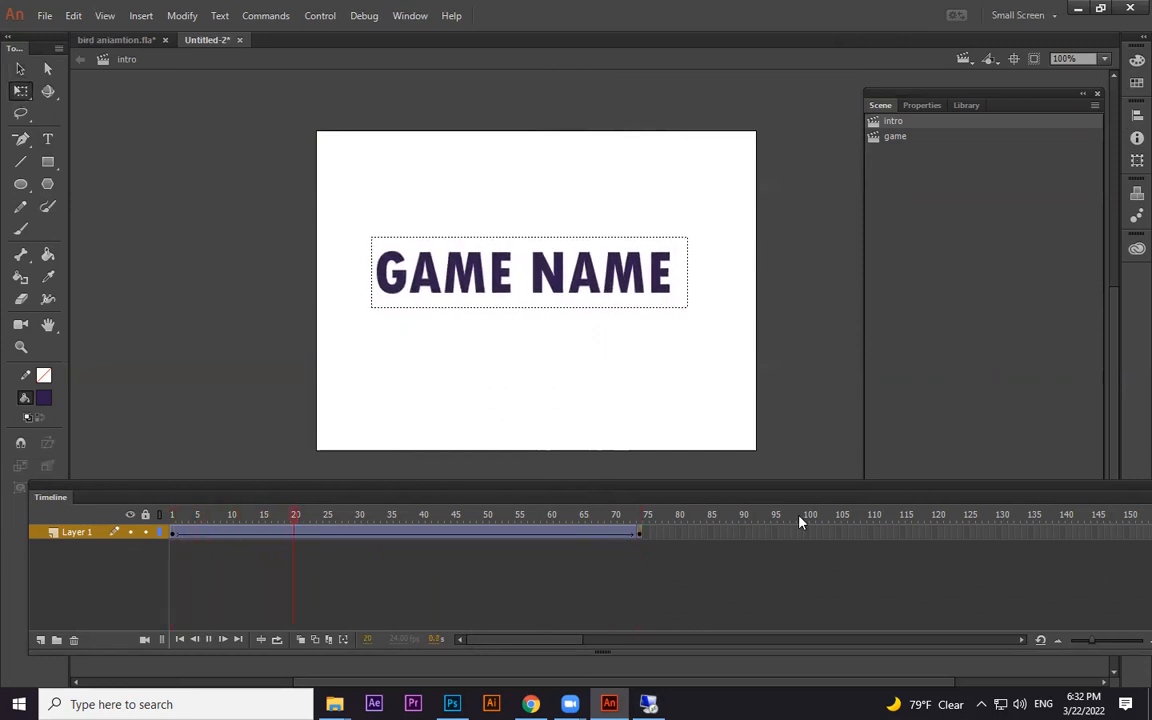
# Step: Lower the title at frame 74, animate it with a classic tween from frame 1 and preview the motion
pyautogui.click(616, 534)
pyautogui.click(642, 535)
pyautogui.click(645, 540)
pyautogui.moveTo(648, 285); pyautogui.dragTo(651, 314)
pyautogui.click(580, 535)
pyautogui.rightClick(580, 535)
pyautogui.click(656, 118)
pyautogui.moveTo(575, 516); pyautogui.dragTo(13, 532)
pyautogui.press('Return')
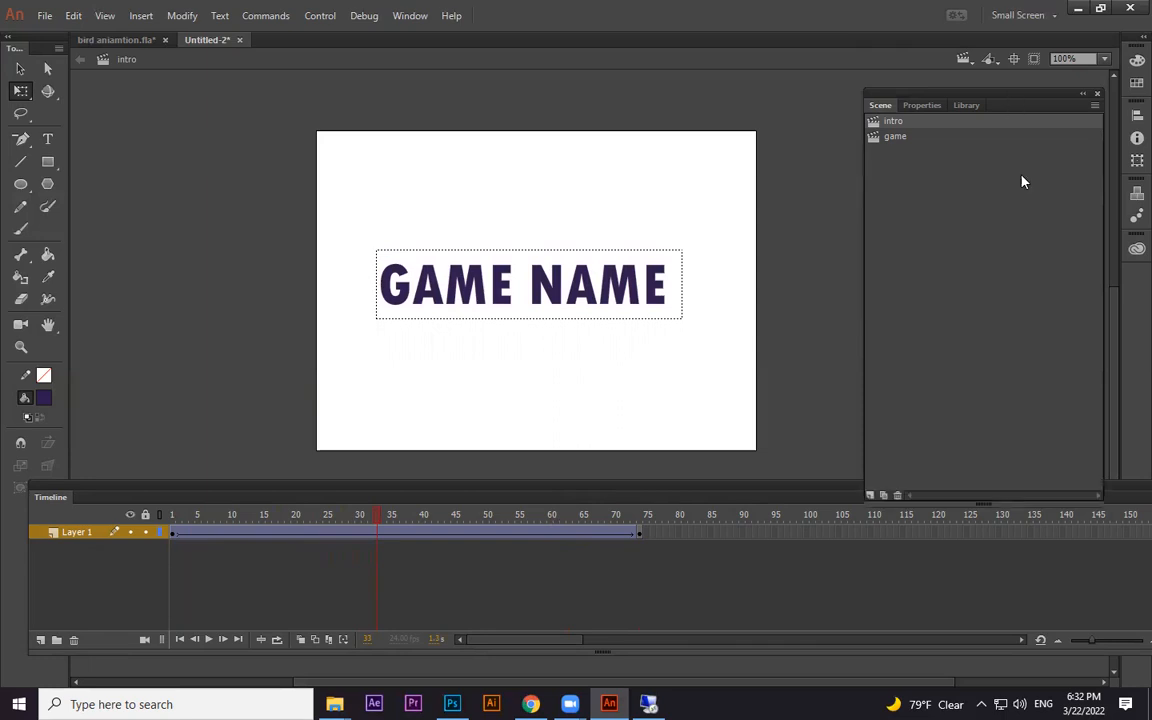
# Step: Add a new scene named loading between the intro and game scenes
pyautogui.click(871, 495)
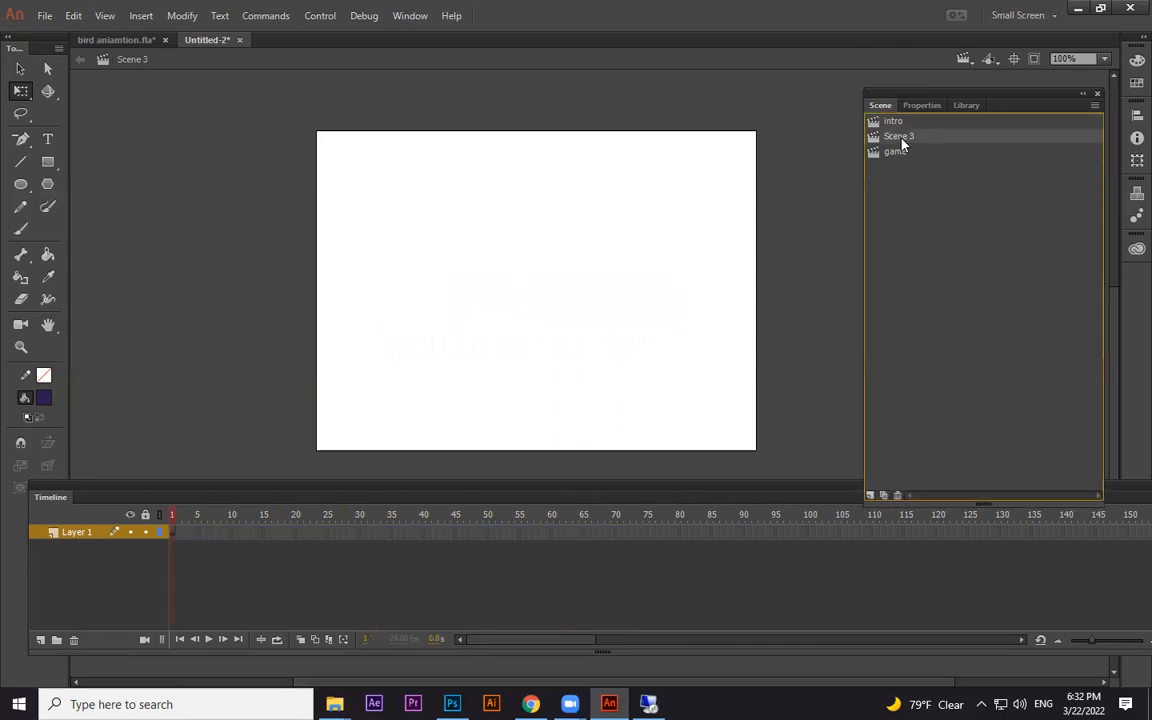
pyautogui.doubleClick(898, 136)
pyautogui.write('loading')
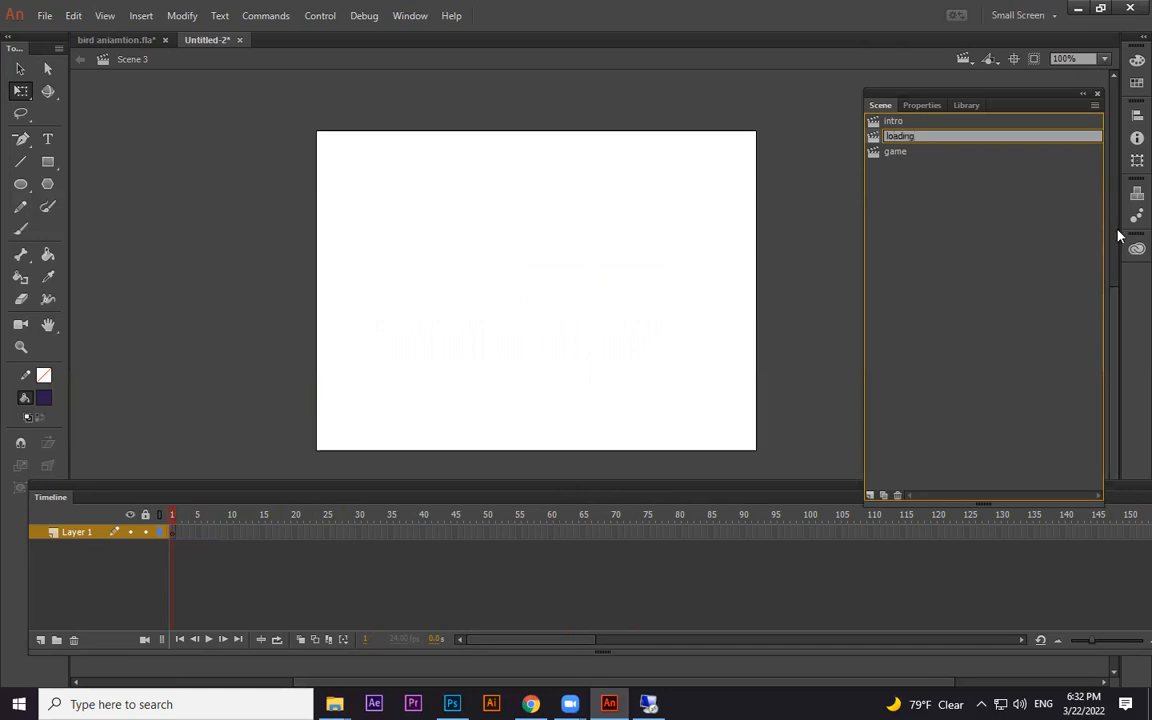
pyautogui.press('Return')
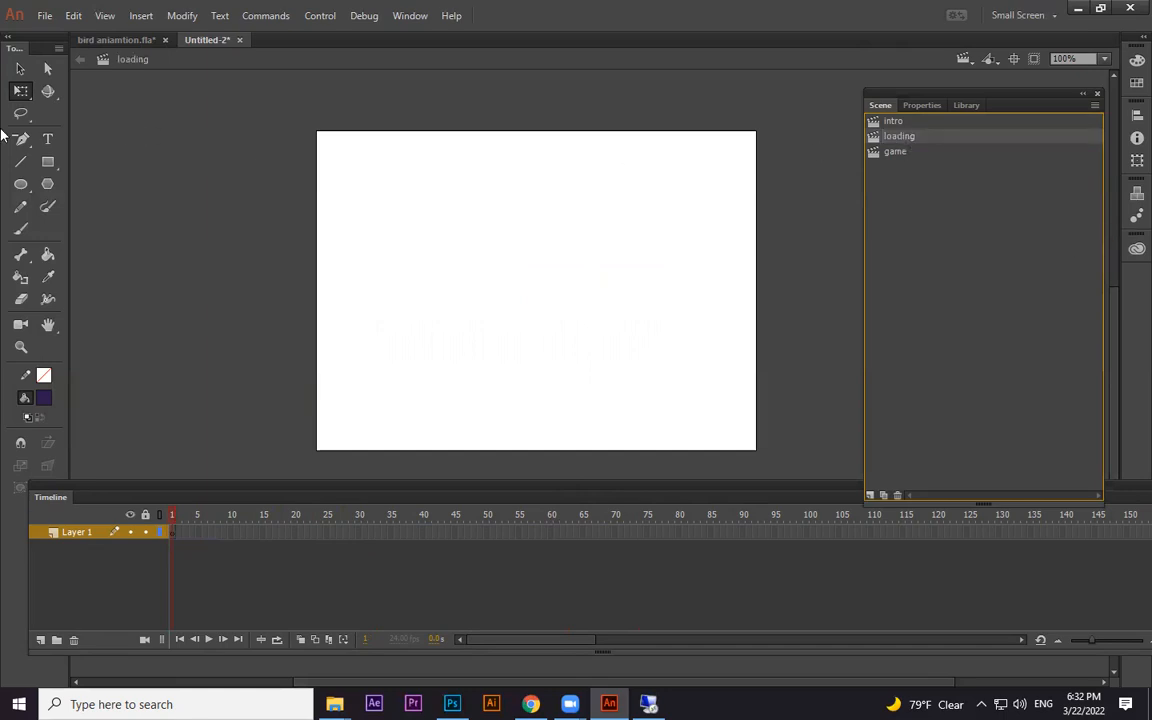
pyautogui.click(47, 161)
pyautogui.moveTo(360, 368); pyautogui.dragTo(697, 416)
pyautogui.hotkey('ctrl', 'z')
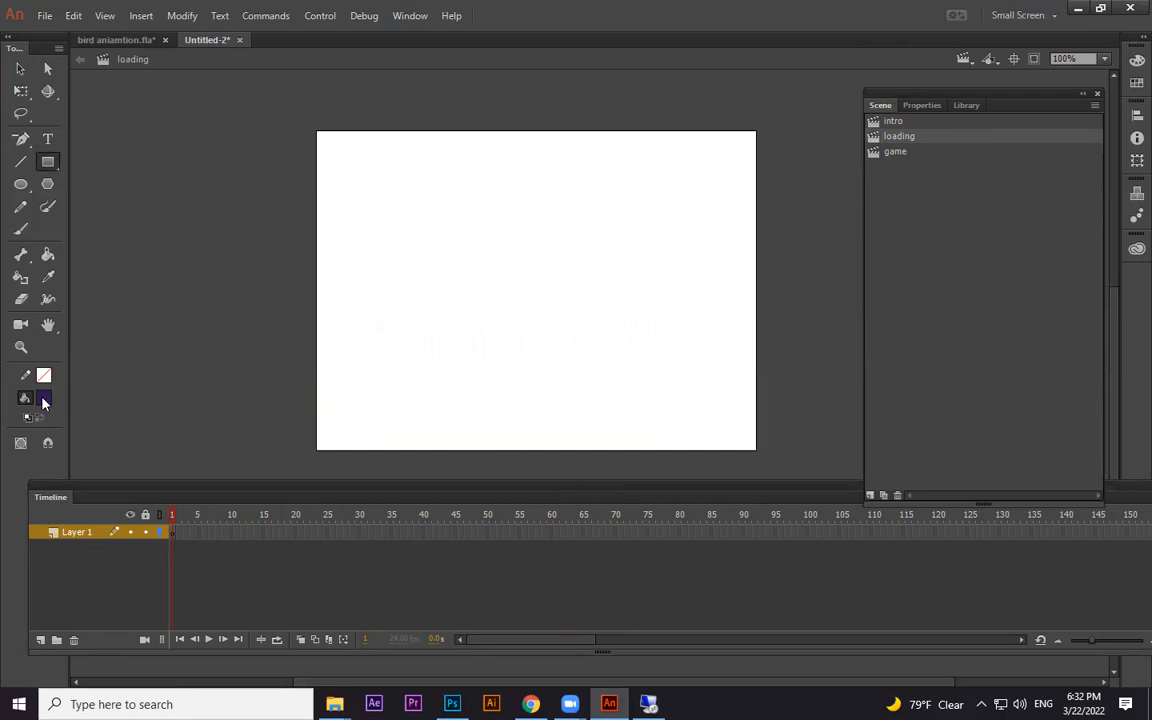
pyautogui.click(44, 399)
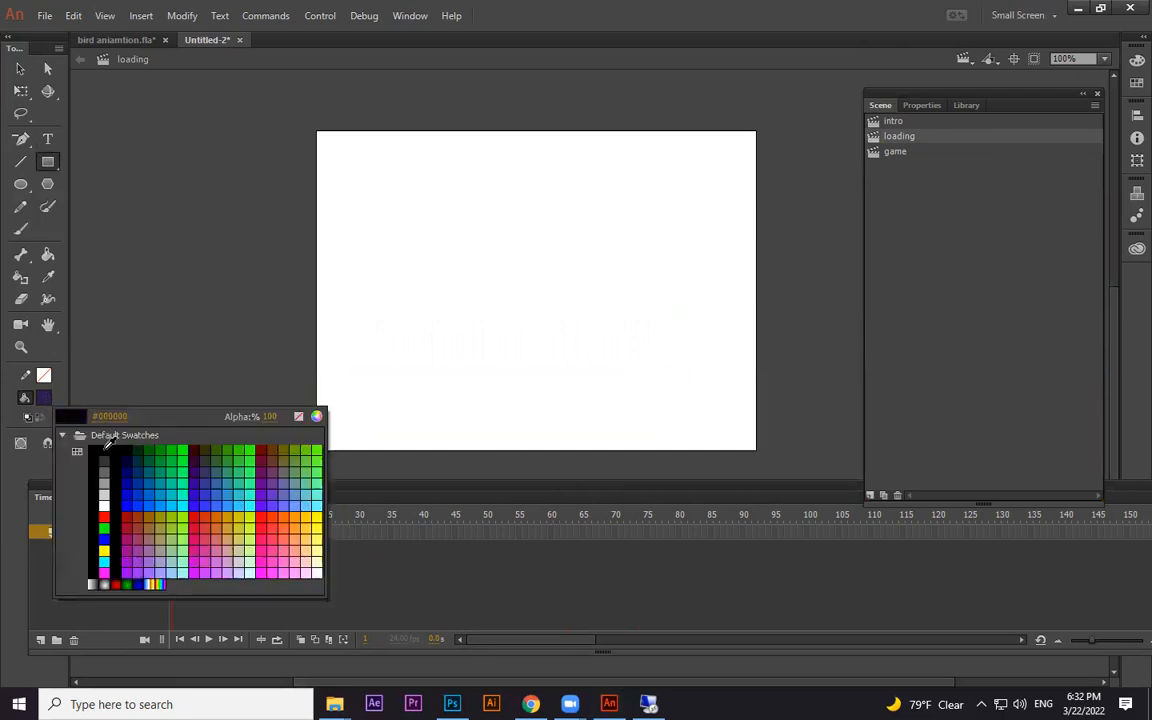
pyautogui.click(106, 448)
pyautogui.moveTo(365, 386); pyautogui.dragTo(709, 418)
pyautogui.hotkey('ctrl', 'z')
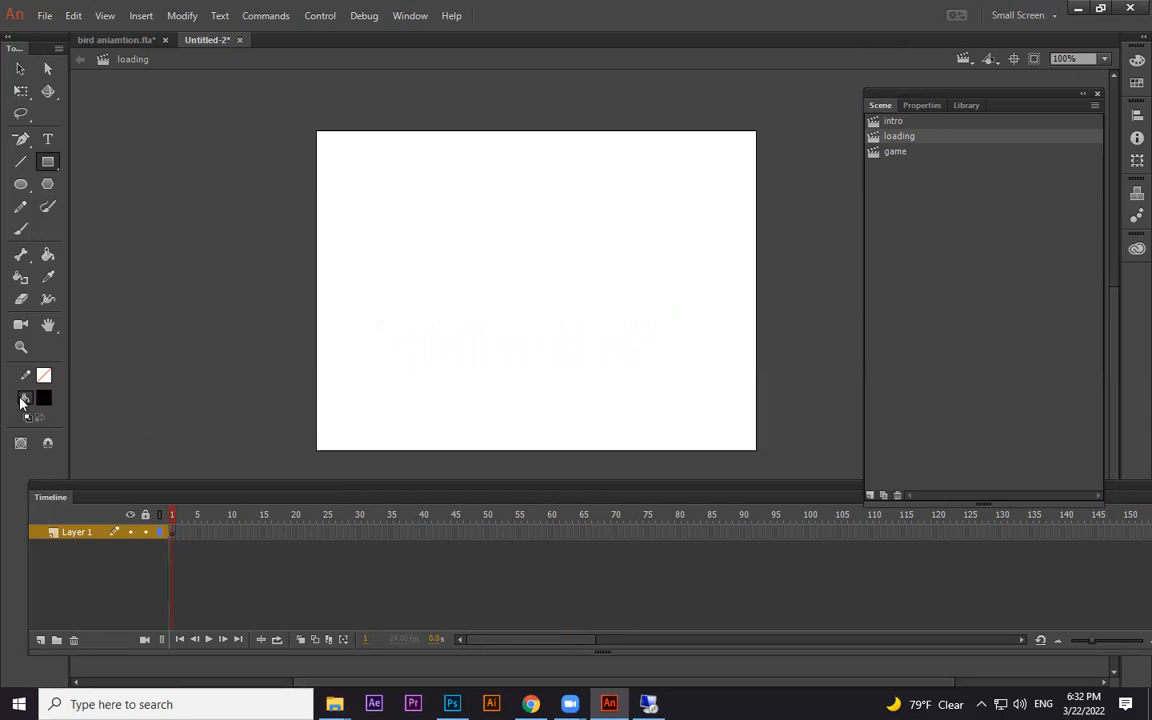
# Step: Draw a long, thin loading bar outline with a black stroke and no fill near the stage's lower edge
pyautogui.click(44, 375)
pyautogui.click(106, 425)
pyautogui.click(45, 401)
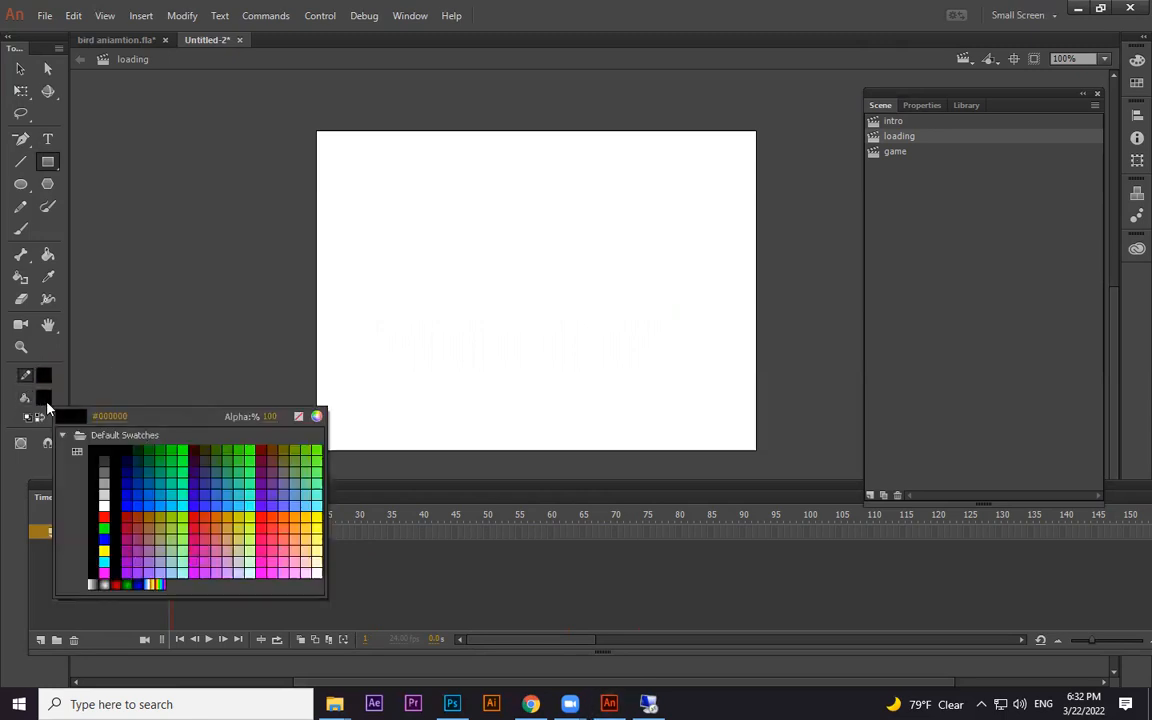
pyautogui.click(298, 416)
pyautogui.moveTo(348, 387); pyautogui.dragTo(728, 410)
# Step: Add a new layer above the bar outline's layer and activate the Rectangle tool
pyautogui.click(19, 70)
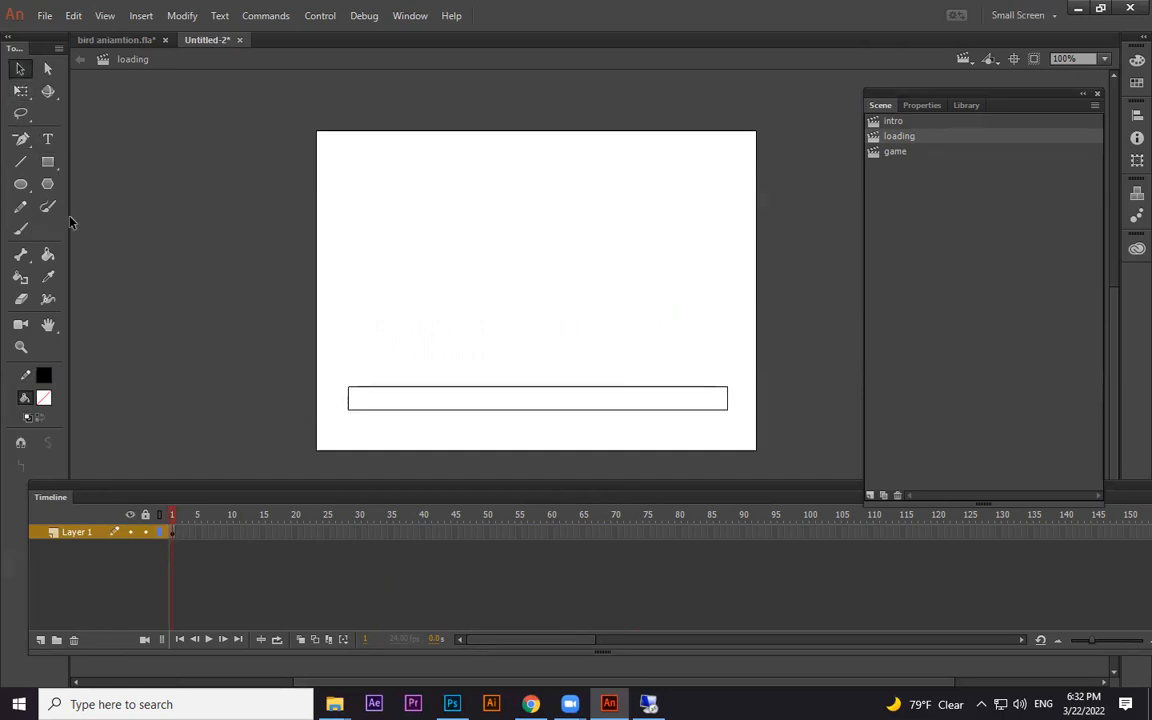
pyautogui.click(41, 640)
pyautogui.click(47, 161)
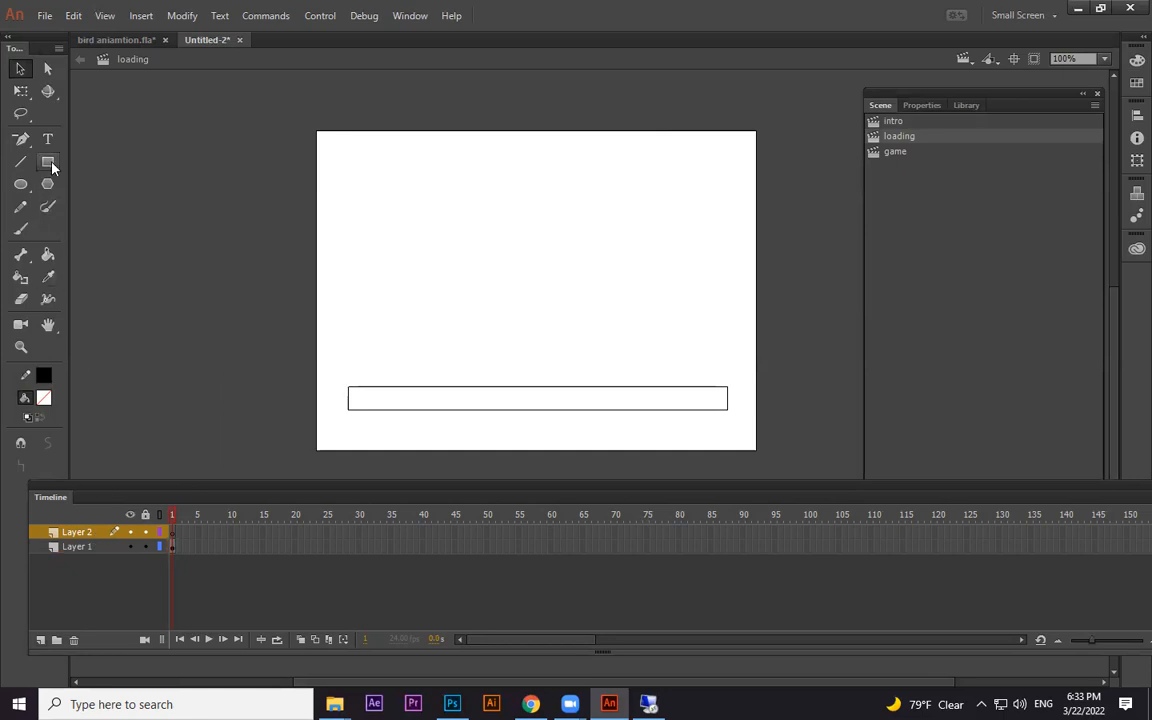
pyautogui.click(41, 402)
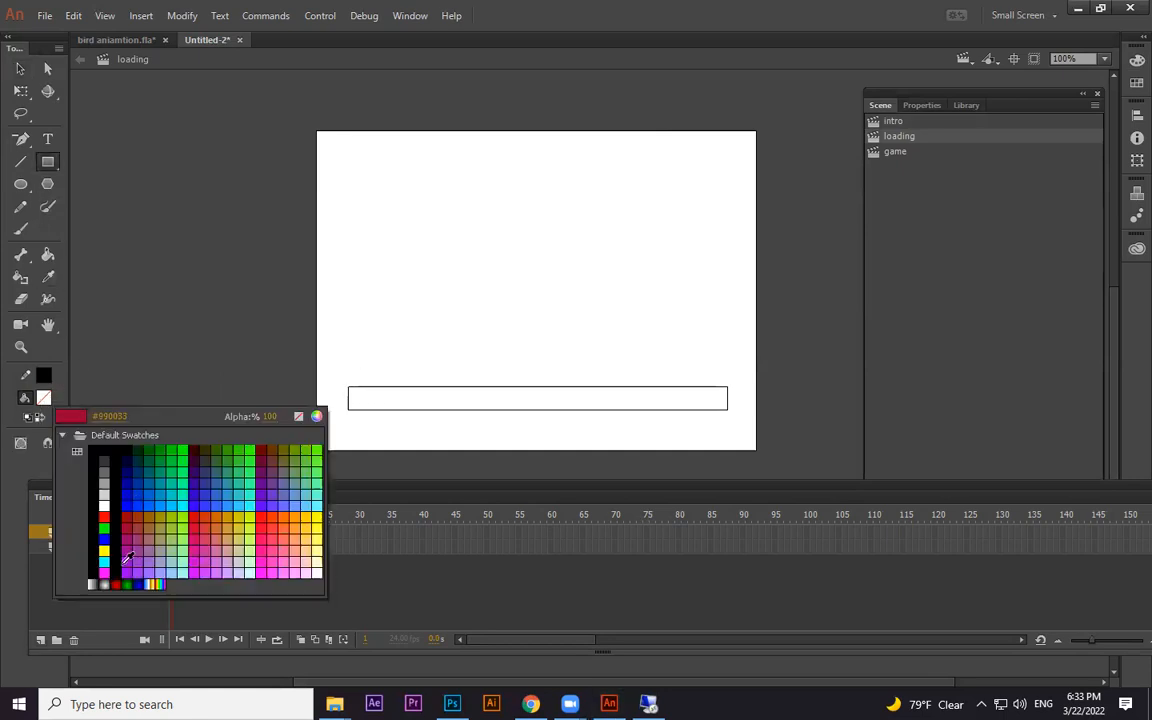
pyautogui.click(104, 520)
pyautogui.moveTo(347, 384); pyautogui.dragTo(529, 414)
pyautogui.hotkey('ctrl', 'z')
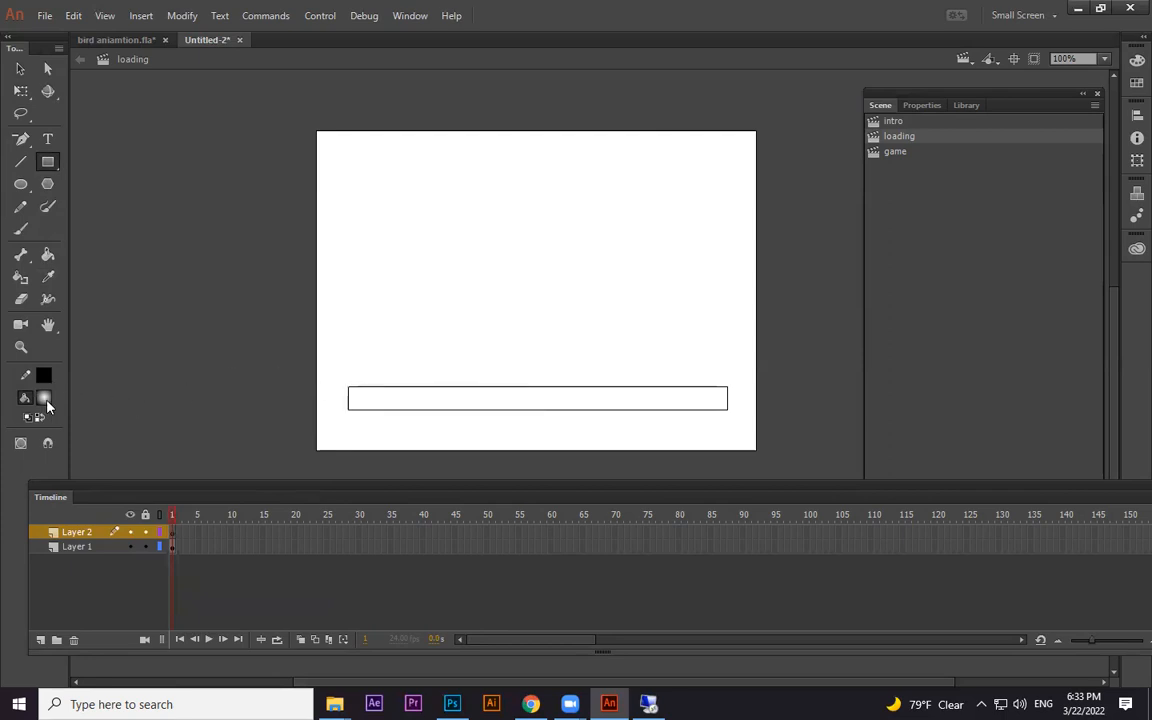
# Step: Set the fill to the white-to-black linear gradient and try drawing a filled bar over the outline
pyautogui.click(43, 397)
pyautogui.click(94, 522)
pyautogui.moveTo(345, 385); pyautogui.dragTo(727, 384)
pyautogui.hotkey('ctrl', 'z')
pyautogui.hotkey('ctrl', 'z')
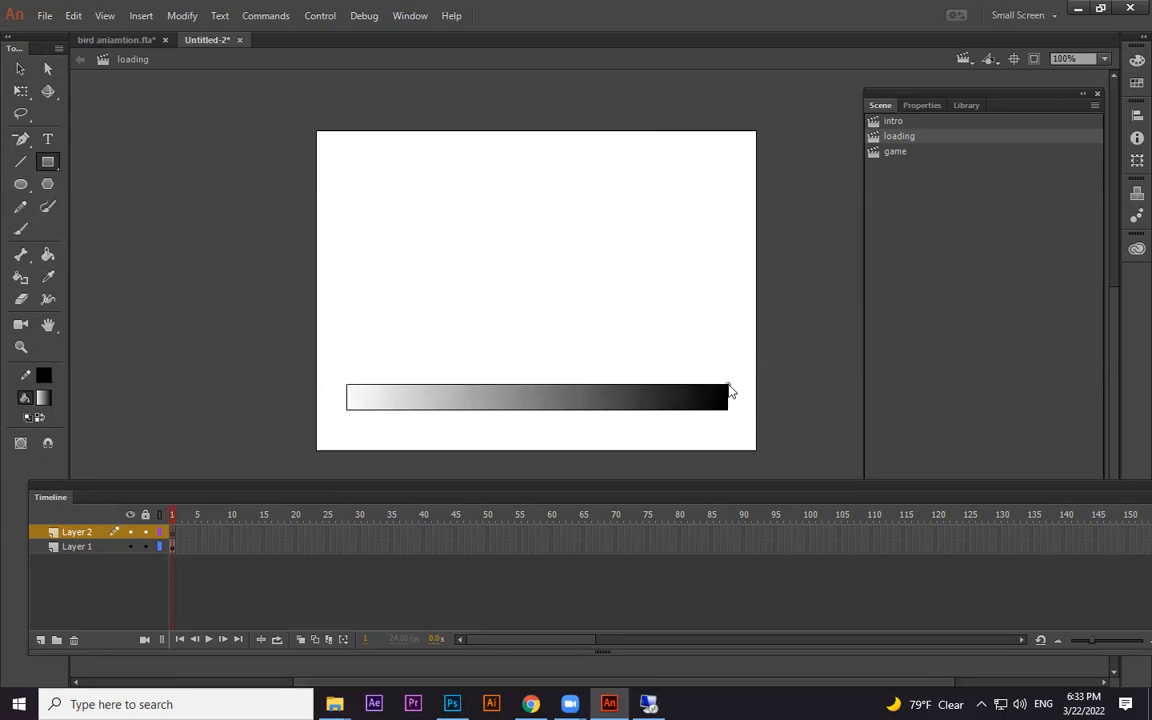
pyautogui.hotkey('ctrl', 'z')
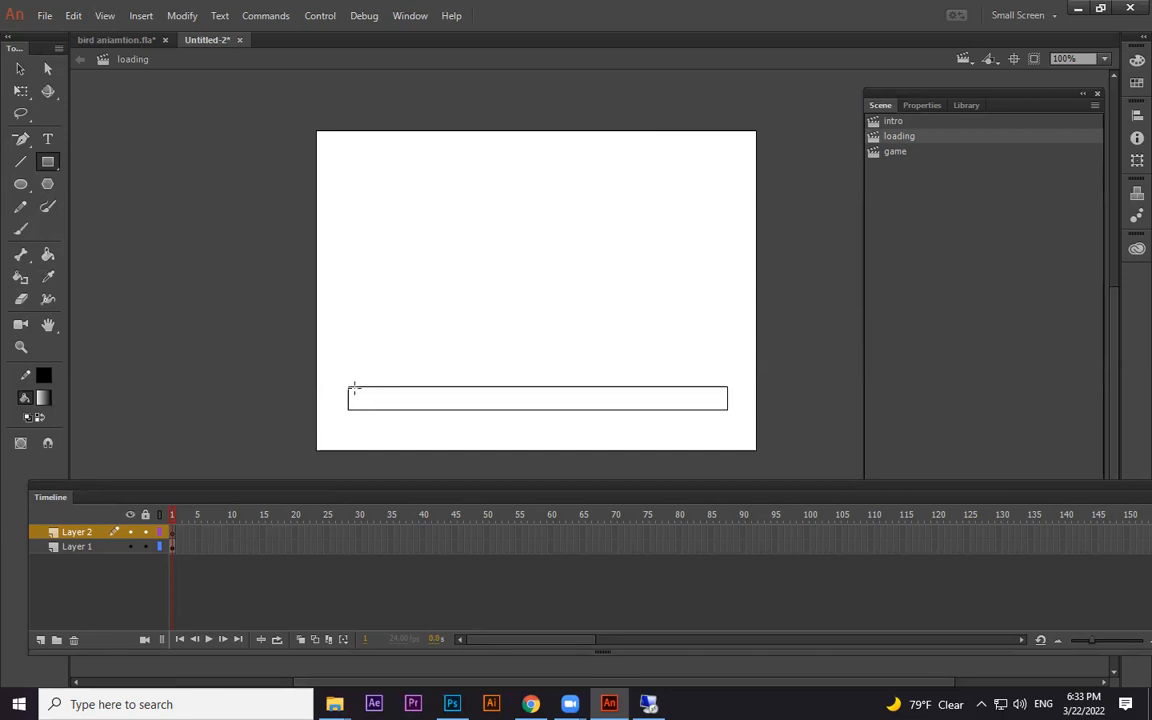
pyautogui.moveTo(348, 386); pyautogui.dragTo(728, 409)
pyautogui.hotkey('ctrl', 'z')
# Step: Recolor the linear gradient fill to run from bright blue #0099FF to dark blue #006699
pyautogui.click(43, 397)
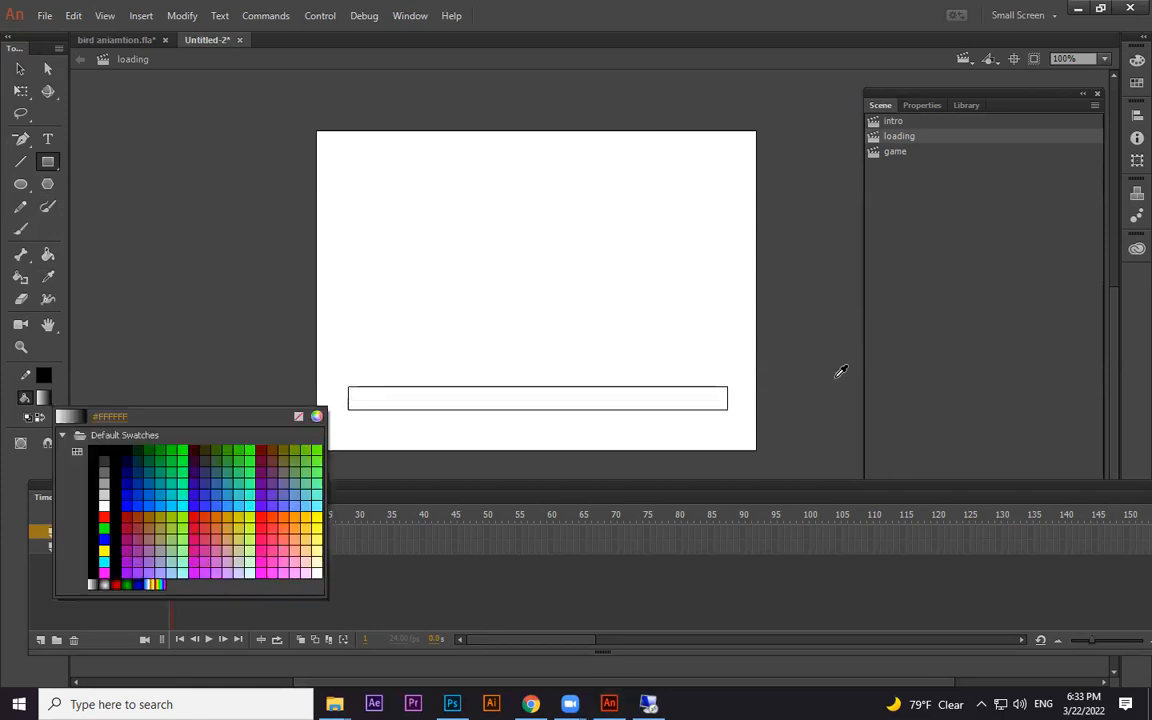
pyautogui.click(1137, 61)
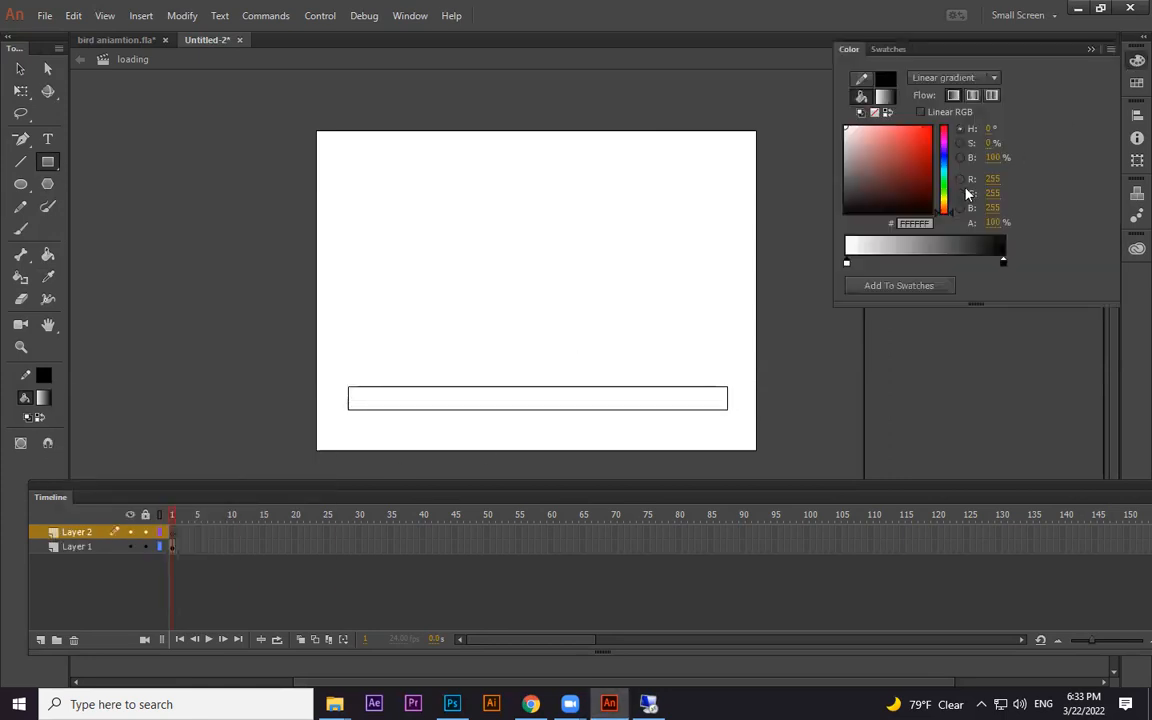
pyautogui.doubleClick(1003, 263)
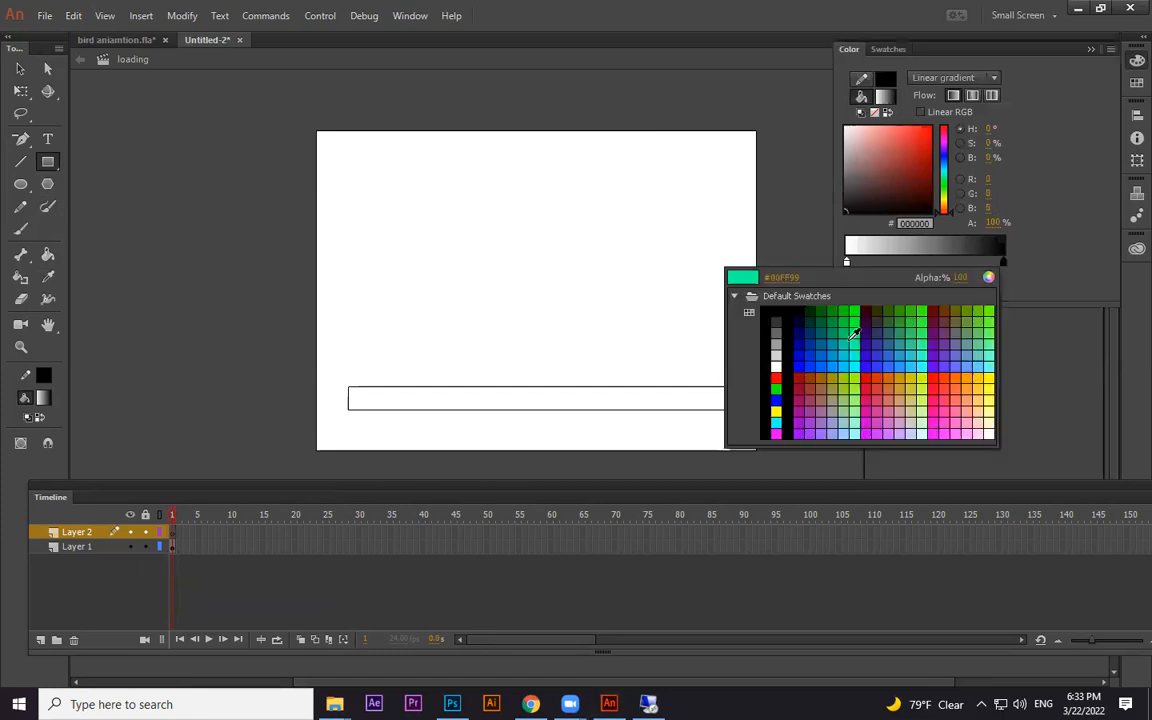
pyautogui.click(826, 342)
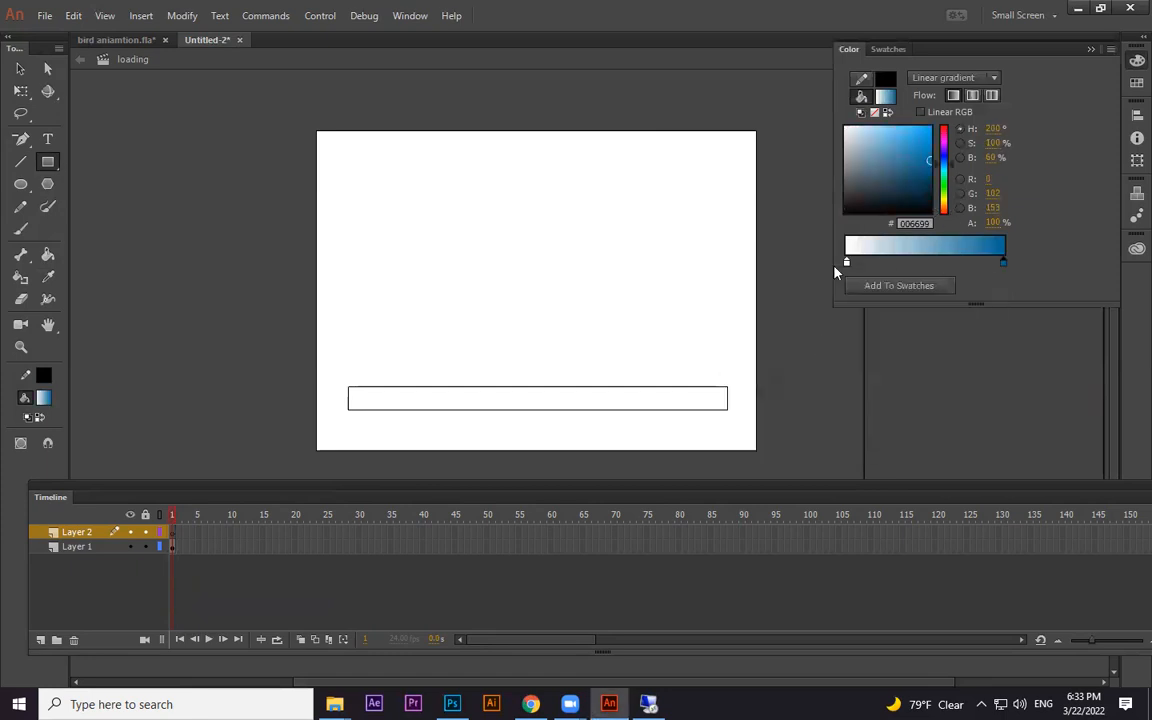
pyautogui.click(846, 263)
pyautogui.doubleClick(846, 263)
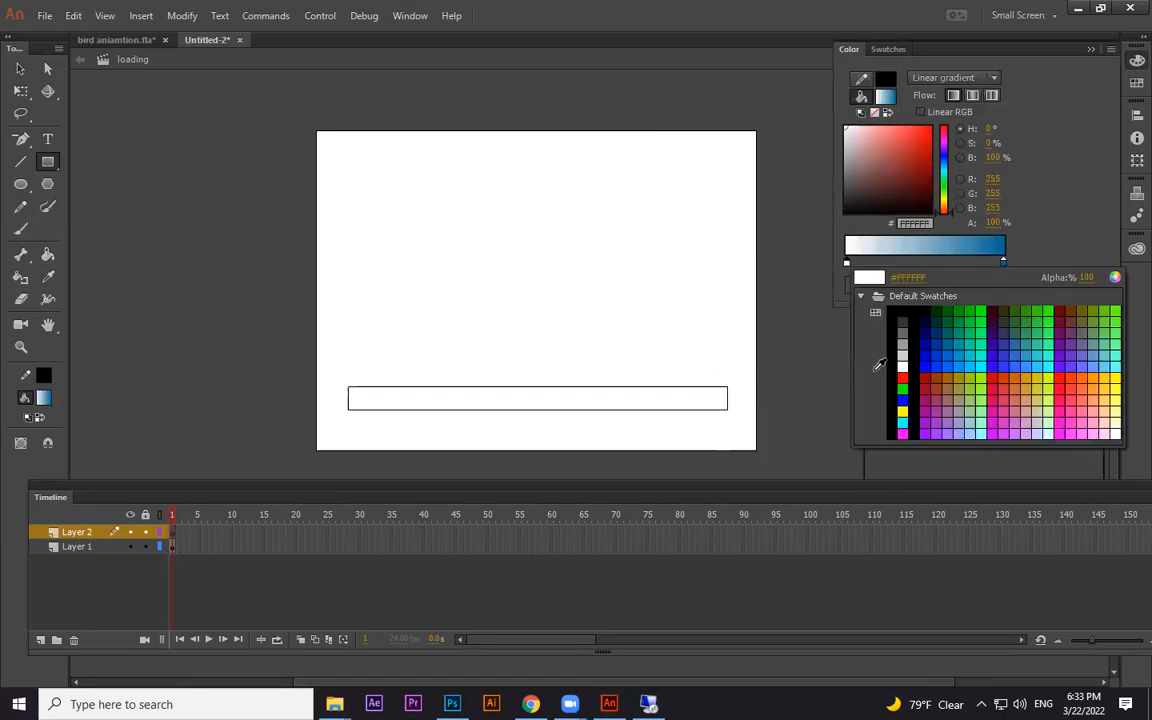
pyautogui.click(948, 364)
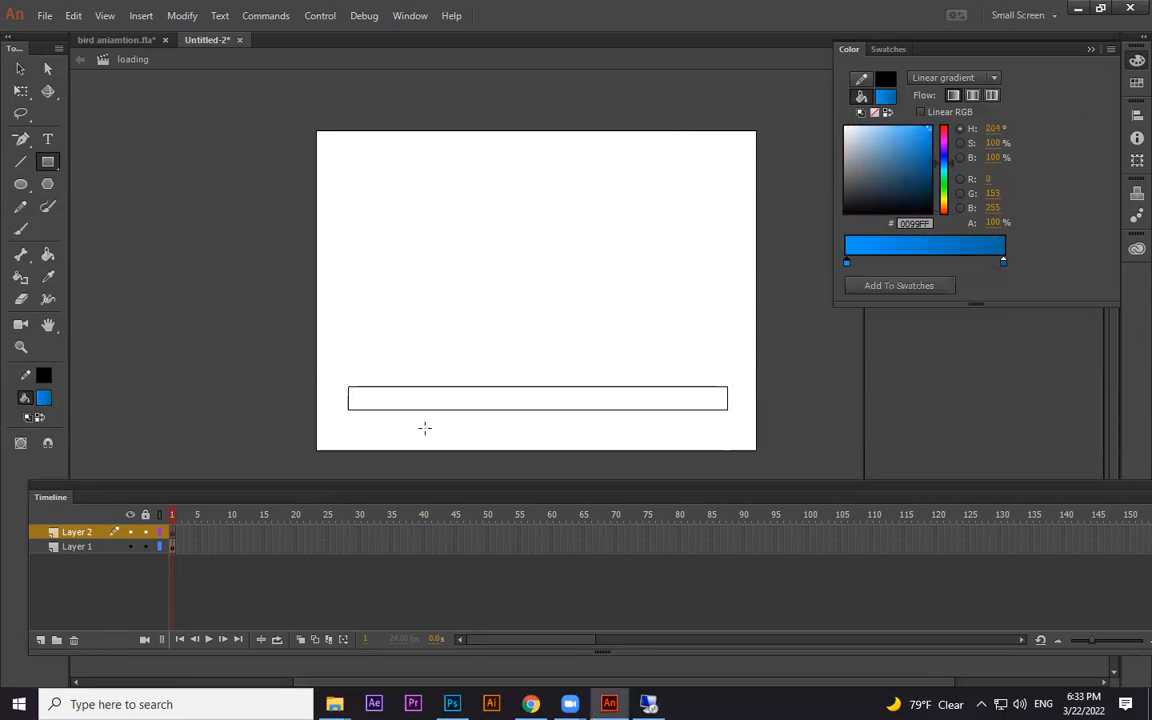
pyautogui.moveTo(348, 385)
pyautogui.mouseDown()
pyautogui.moveTo(416, 416)
pyautogui.moveTo(541, 427)
pyautogui.mouseUp()
pyautogui.hotkey('ctrl', 'z')
pyautogui.moveTo(348, 410)
pyautogui.mouseDown()
pyautogui.moveTo(394, 393)
pyautogui.moveTo(681, 388)
pyautogui.mouseUp()
pyautogui.hotkey('ctrl', 'z')
# Step: Draw a blue gradient bar matching the outline on Layer 2, move that layer below Layer 1 and select the bar's fill
pyautogui.moveTo(348, 410); pyautogui.dragTo(729, 388)
pyautogui.click(20, 69)
pyautogui.moveTo(77, 532); pyautogui.dragTo(84, 553)
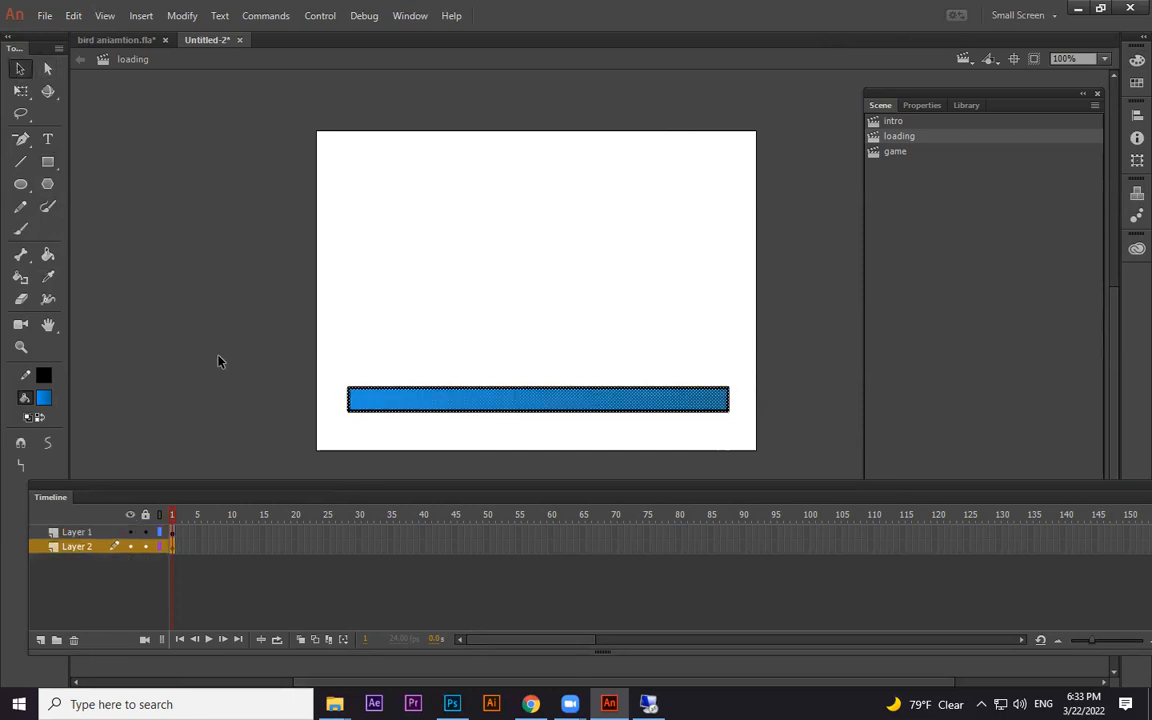
pyautogui.click(705, 405)
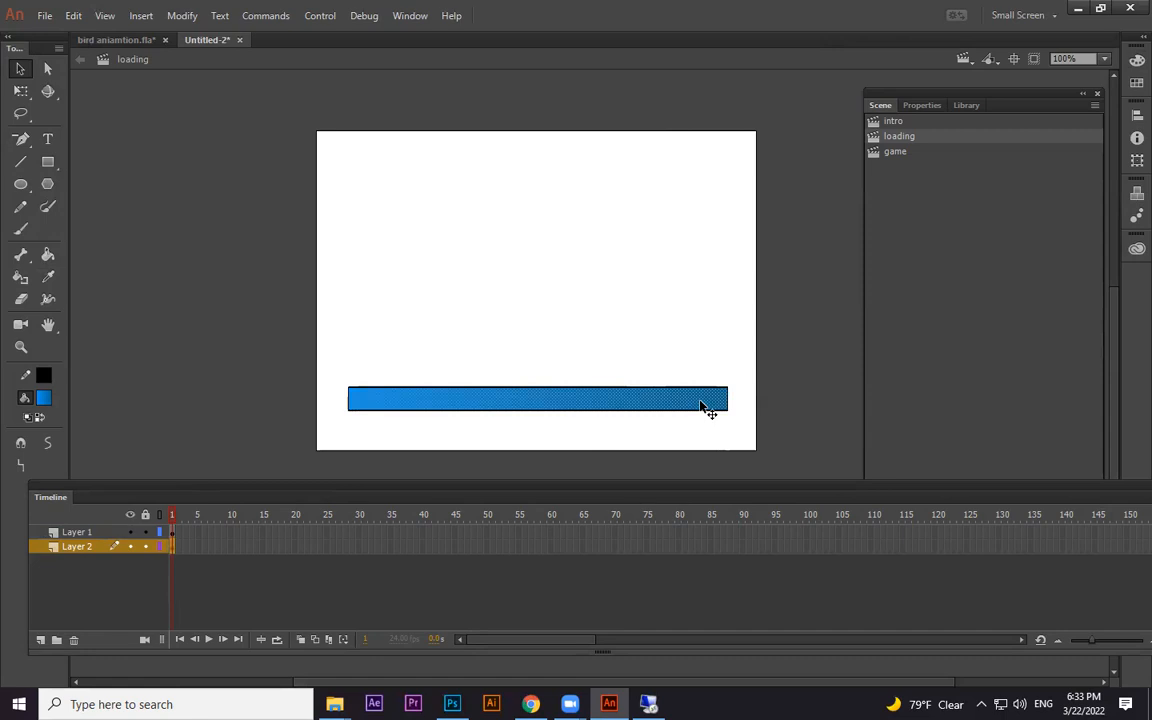
# Step: Create a classic tween for the bar on Layer 2, with its transformation point at the left edge and a keyframe at frame 119
pyautogui.click(24, 93)
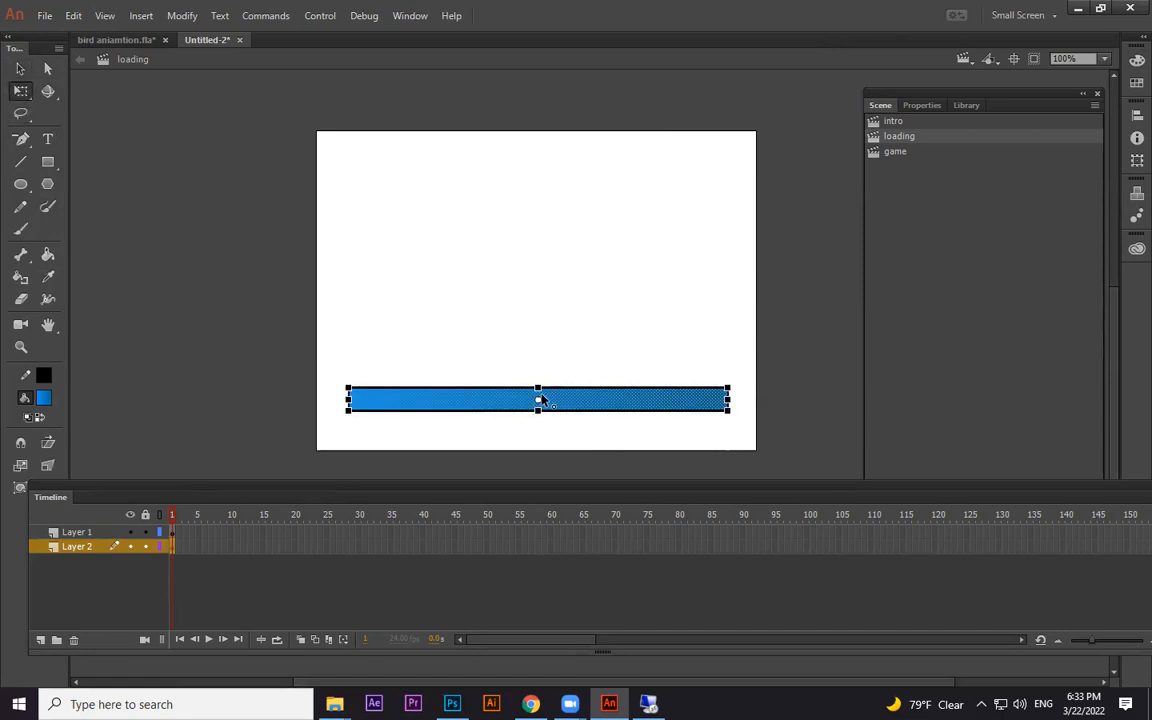
pyautogui.moveTo(538, 402); pyautogui.dragTo(348, 402)
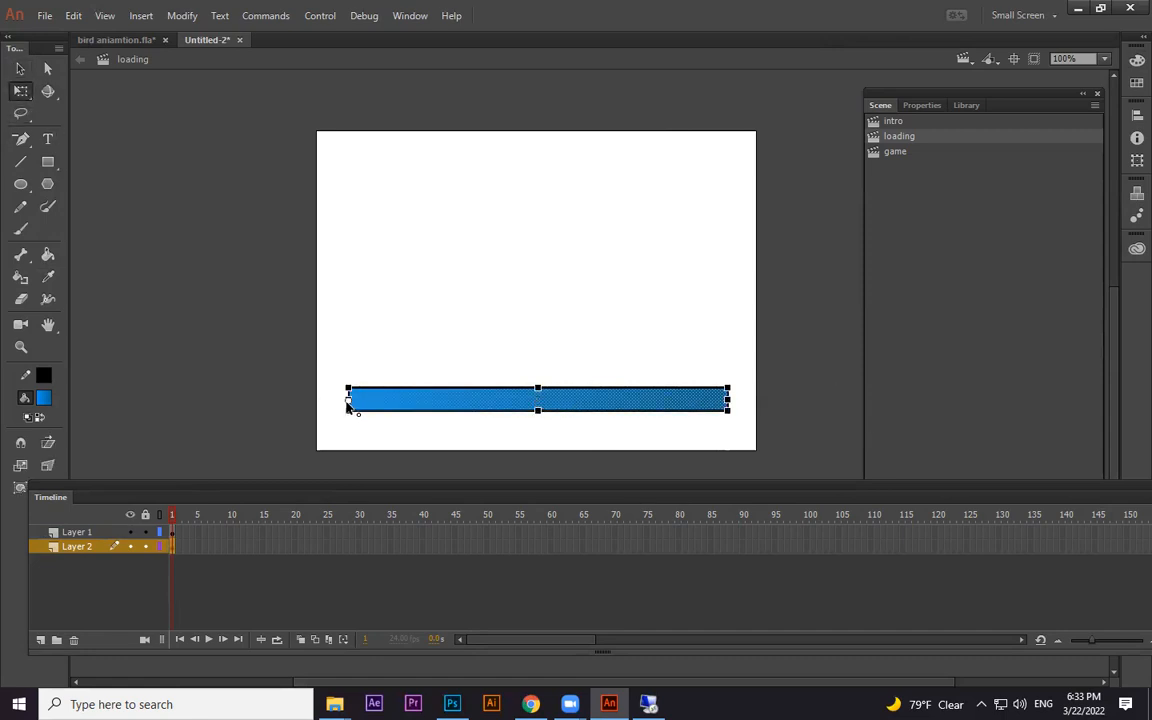
pyautogui.rightClick(185, 552)
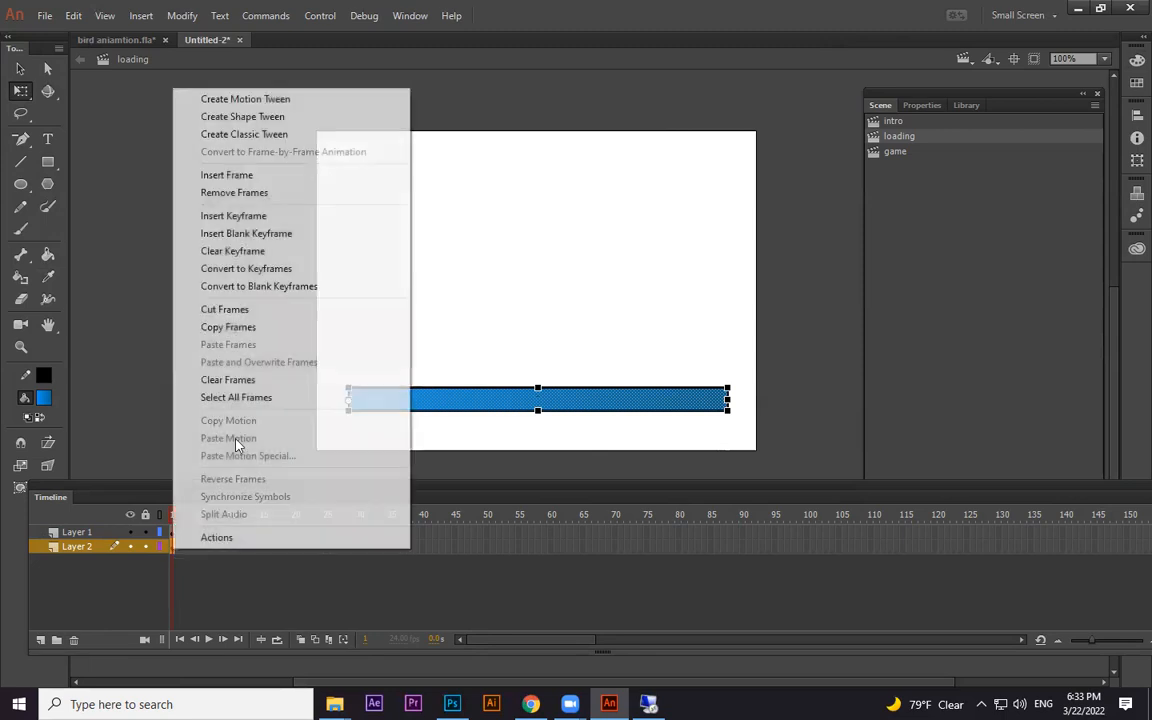
pyautogui.click(310, 135)
pyautogui.moveTo(538, 401); pyautogui.dragTo(349, 401)
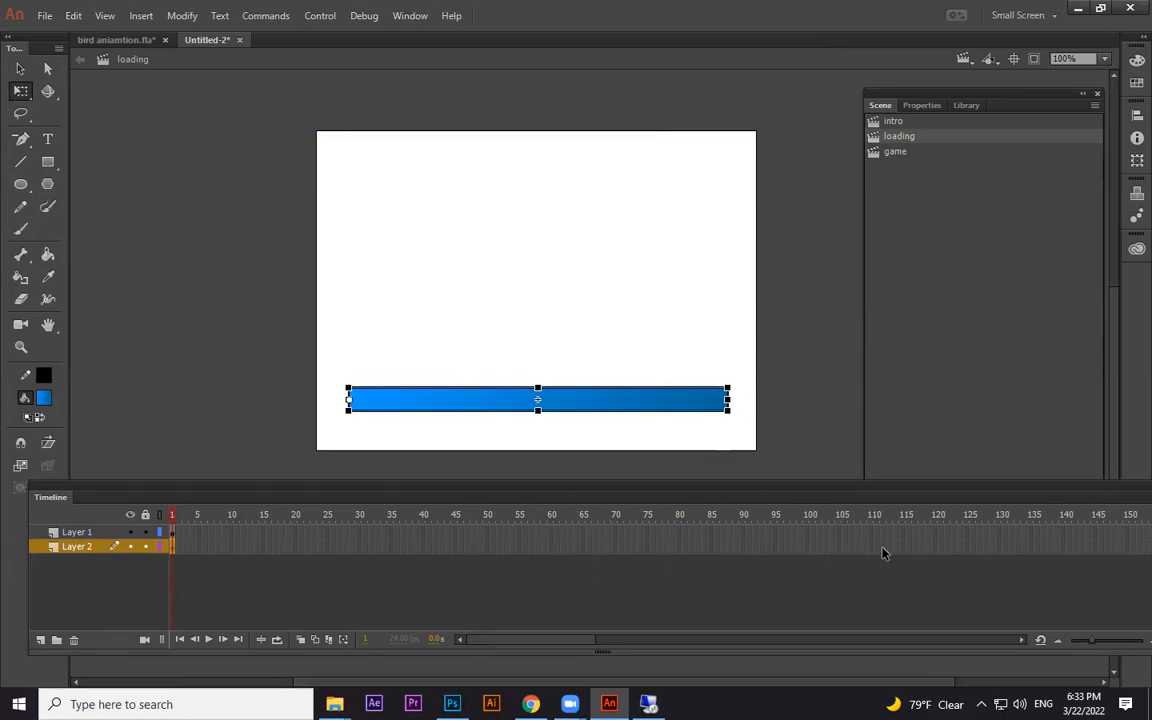
pyautogui.click(938, 547)
pyautogui.click(929, 547)
pyautogui.press('F6')
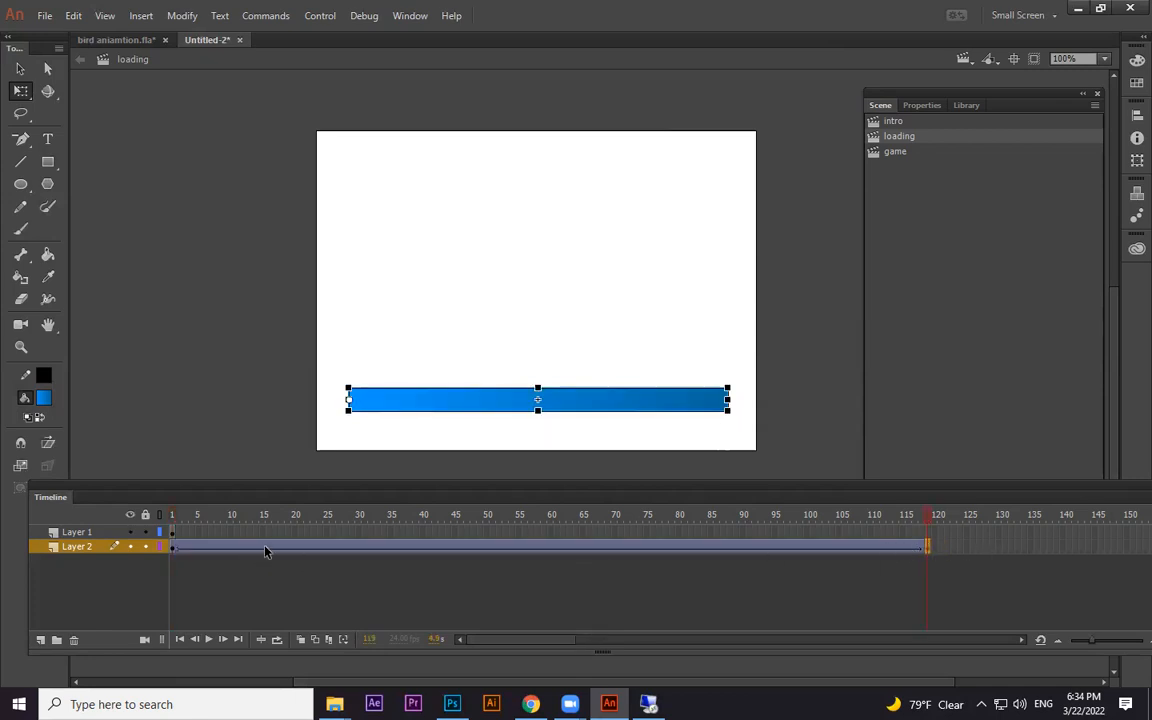
# Step: Shrink the frame 1 bar horizontally to a sliver at its left end and play the tween
pyautogui.click(237, 548)
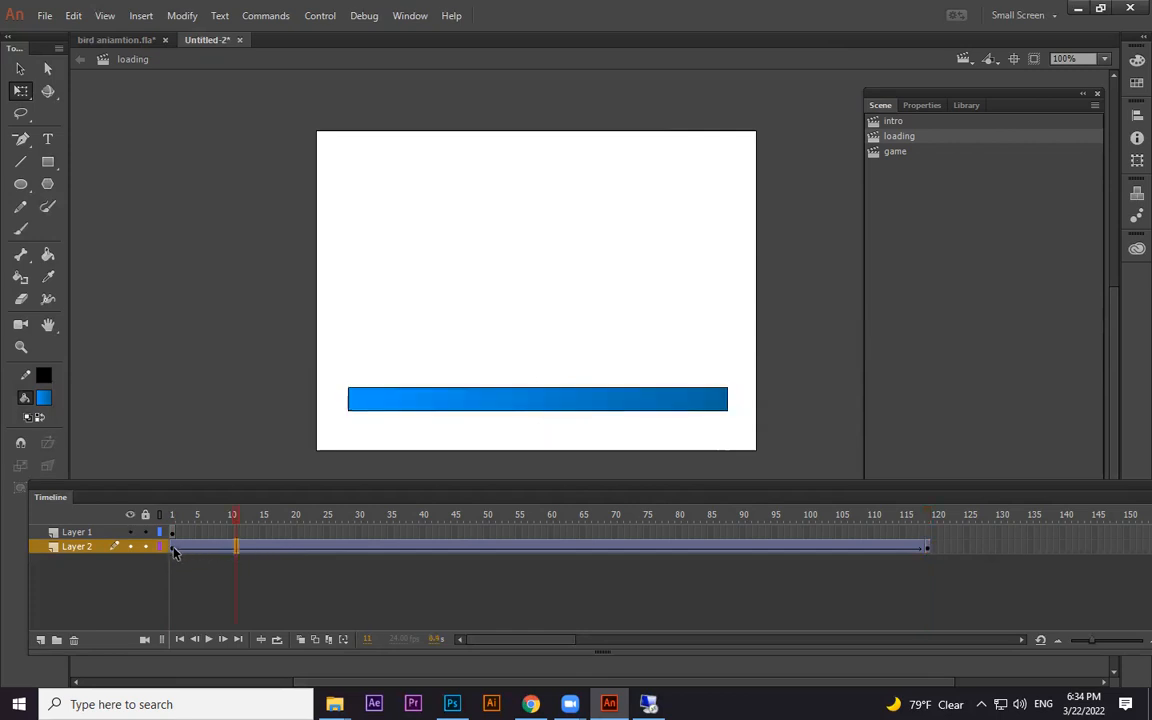
pyautogui.click(172, 547)
pyautogui.moveTo(658, 401); pyautogui.dragTo(351, 401)
pyautogui.moveTo(187, 515); pyautogui.dragTo(355, 522)
pyautogui.hotkey('ctrl', 'z')
pyautogui.hotkey('ctrl', 'z')
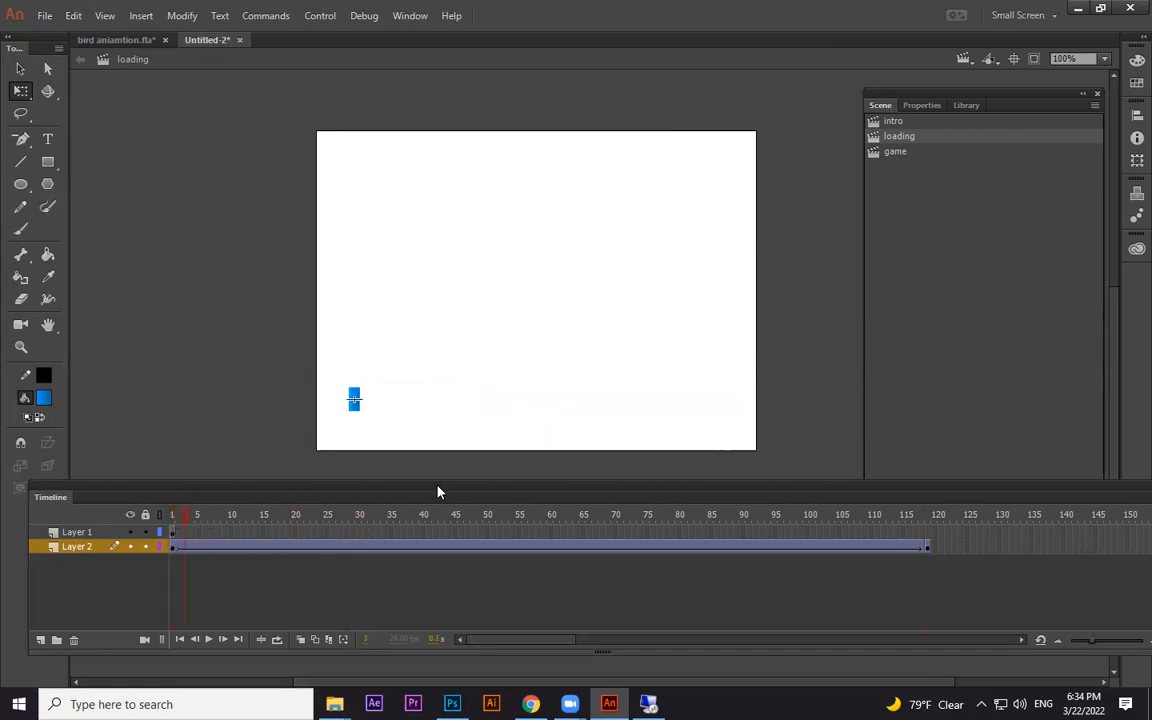
pyautogui.click(705, 437)
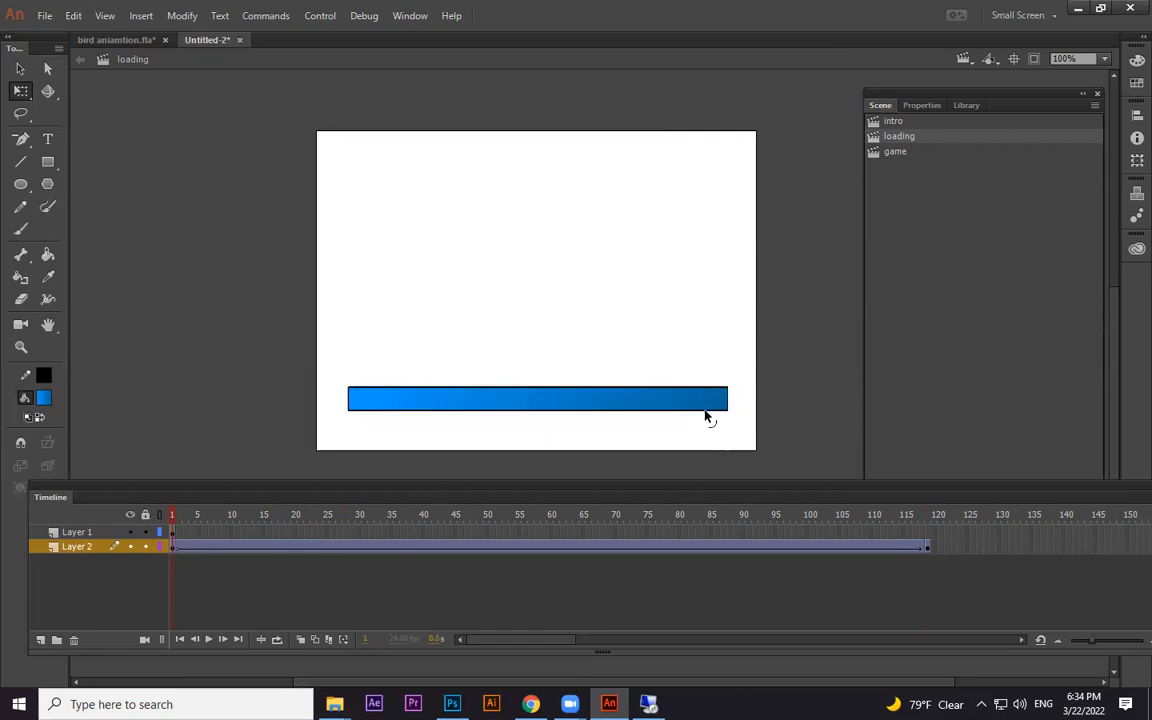
pyautogui.moveTo(708, 403); pyautogui.dragTo(709, 426)
pyautogui.hotkey('ctrl', 'z')
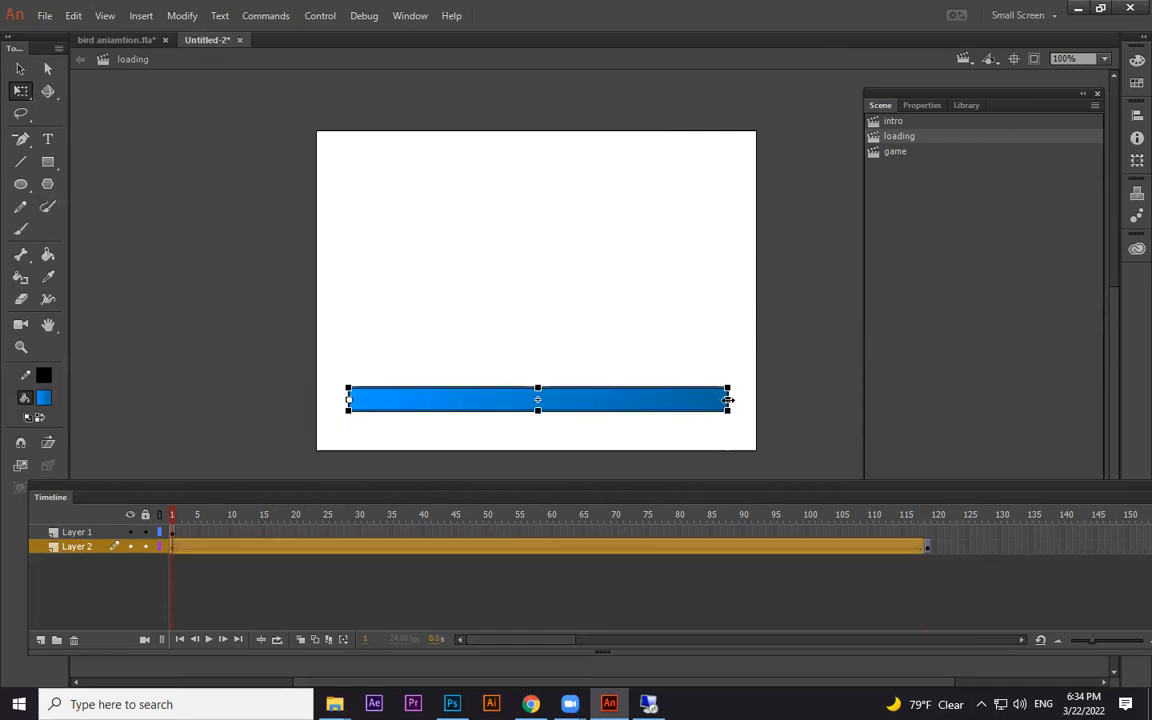
pyautogui.moveTo(728, 400); pyautogui.dragTo(363, 400)
pyautogui.press('Return')
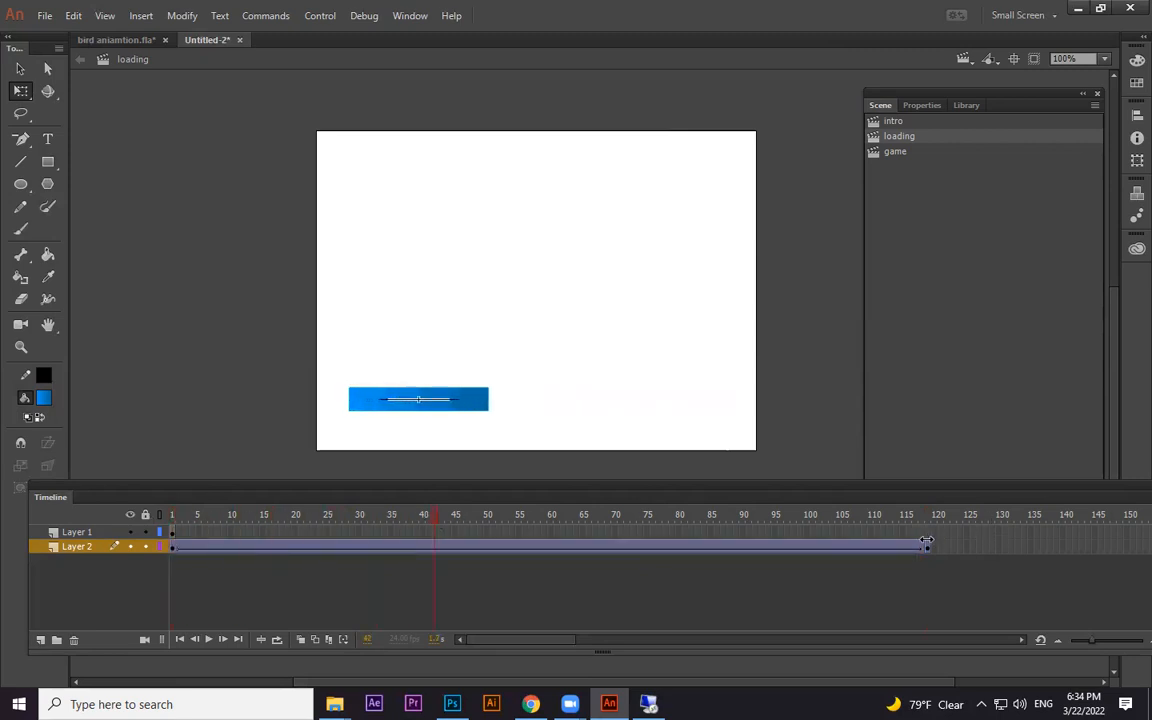
# Step: Hide Layer 1 and delete the black strokes along the bar's long edges inside its symbol at frame 119 of Layer 2
pyautogui.click(172, 547)
pyautogui.click(184, 547)
pyautogui.click(928, 548)
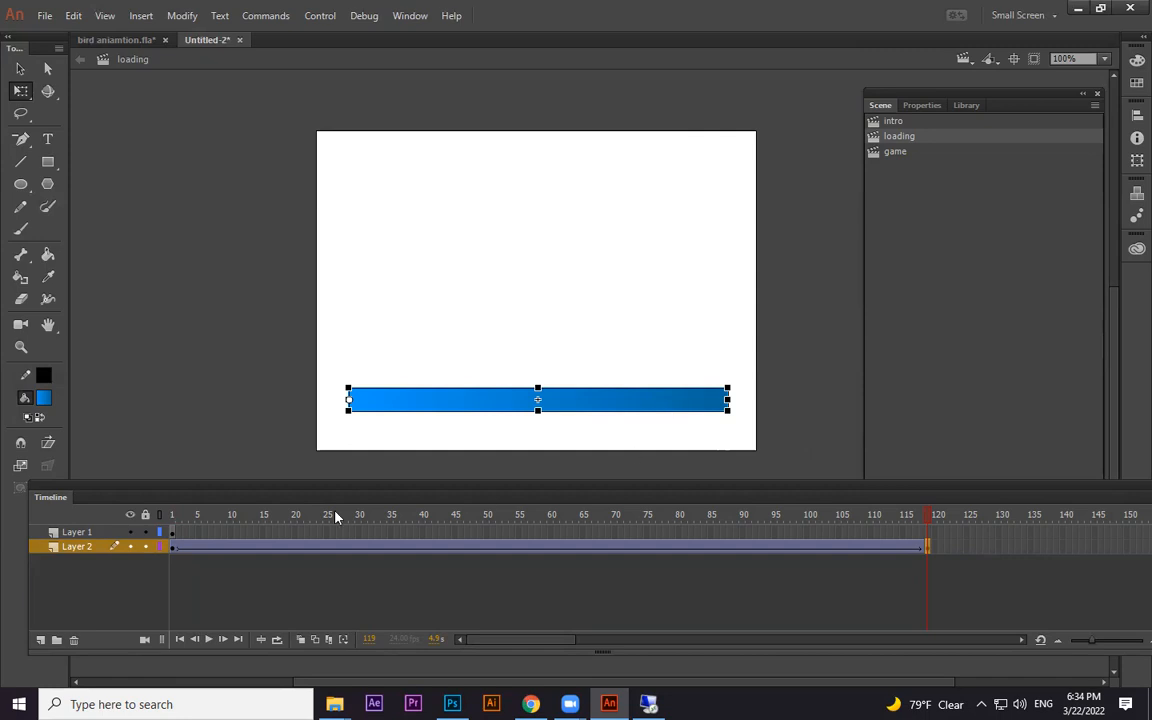
pyautogui.hotkey('ctrl', '=')
pyautogui.hotkey('ctrl', '=')
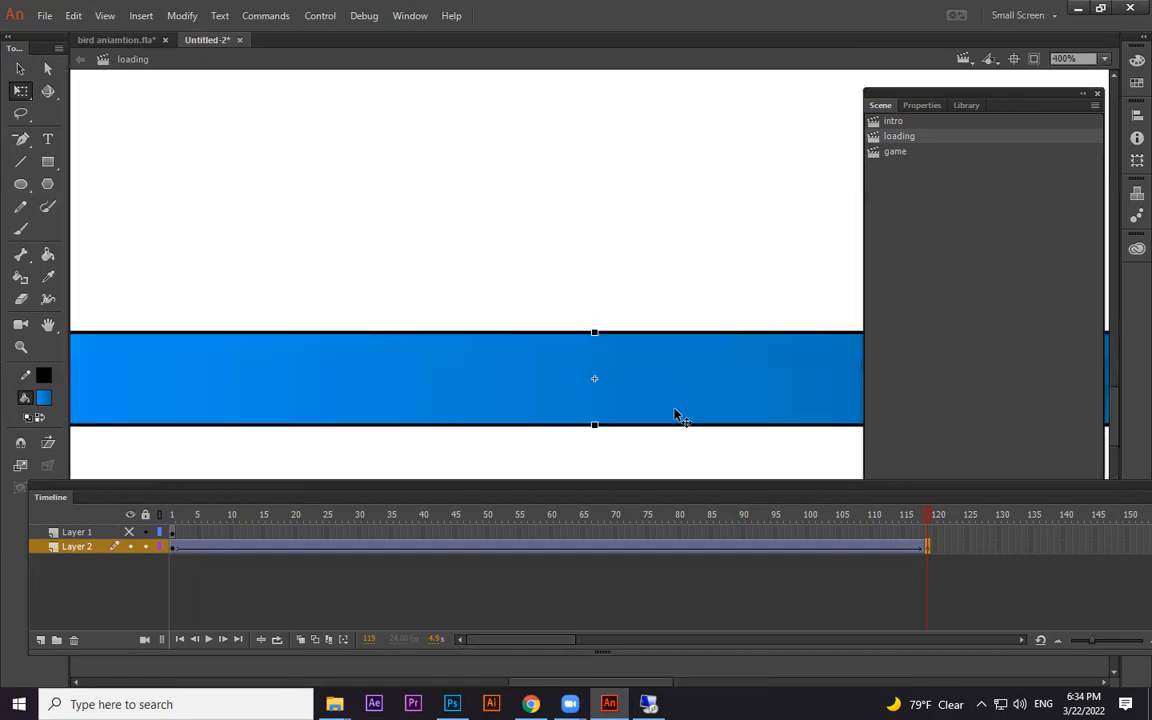
pyautogui.doubleClick(750, 333)
pyautogui.click(750, 333)
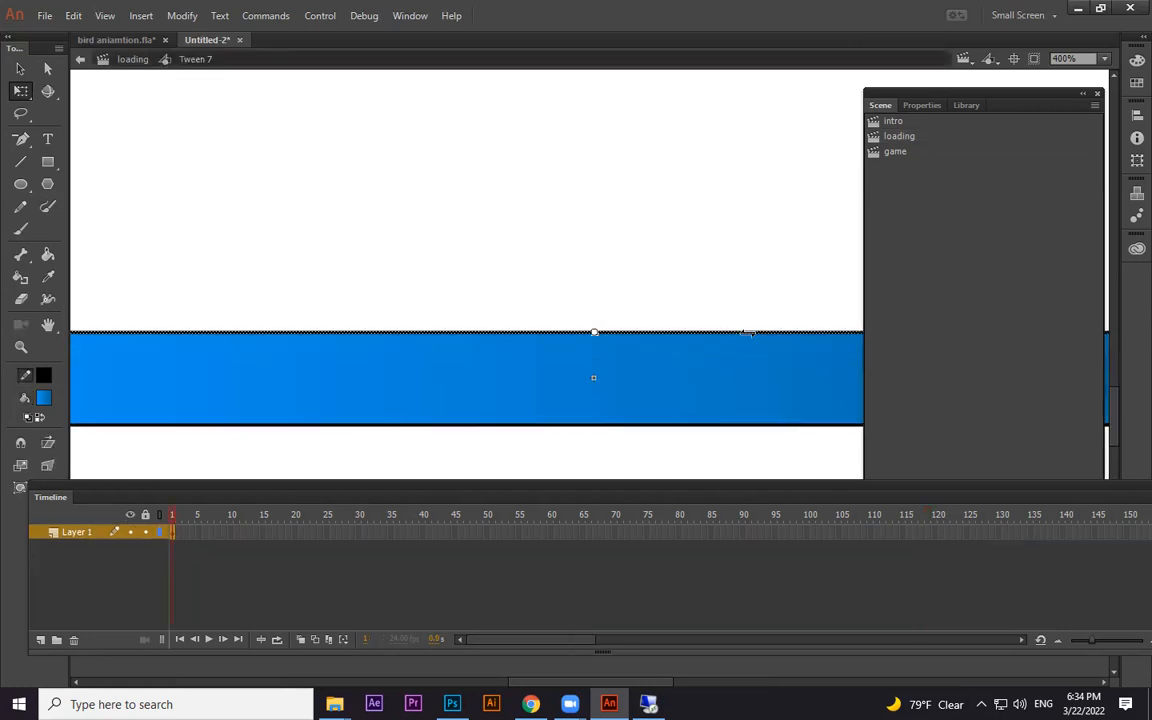
pyautogui.keyDown('shift'); pyautogui.click(729, 425); pyautogui.keyUp('shift')
pyautogui.press('Delete')
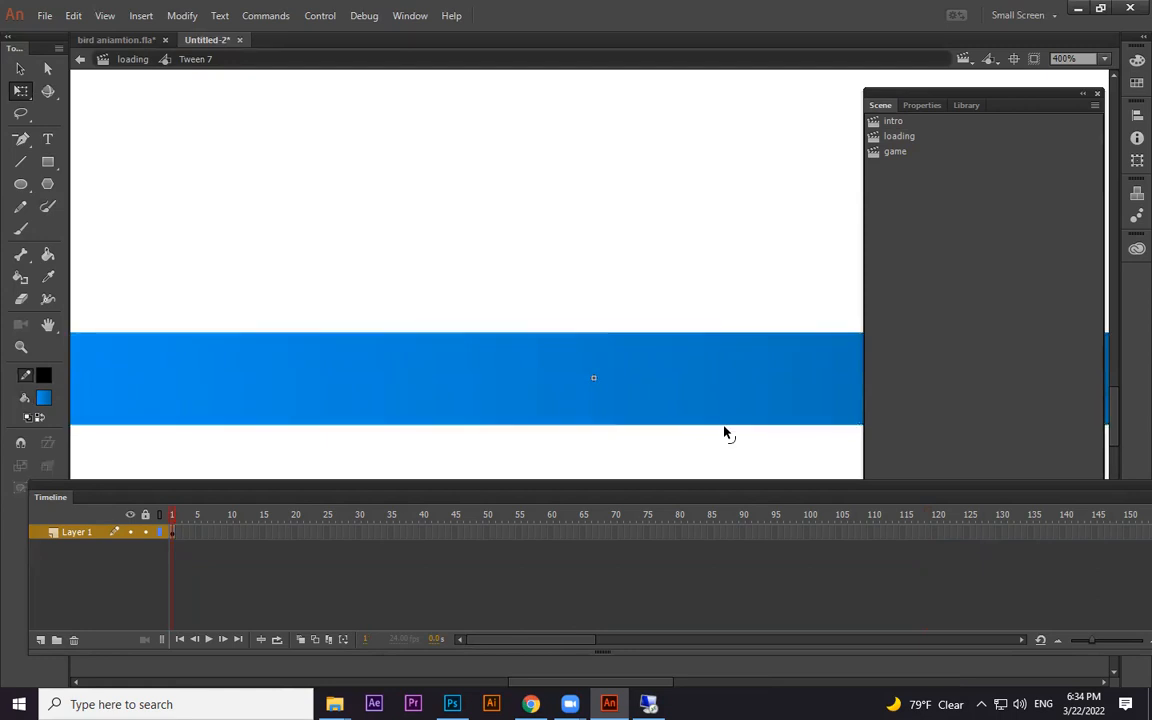
pyautogui.doubleClick(497, 276)
# Step: Examine the narrow bar at frame 1 of Layer 2 and the start of its tween up close
pyautogui.click(174, 550)
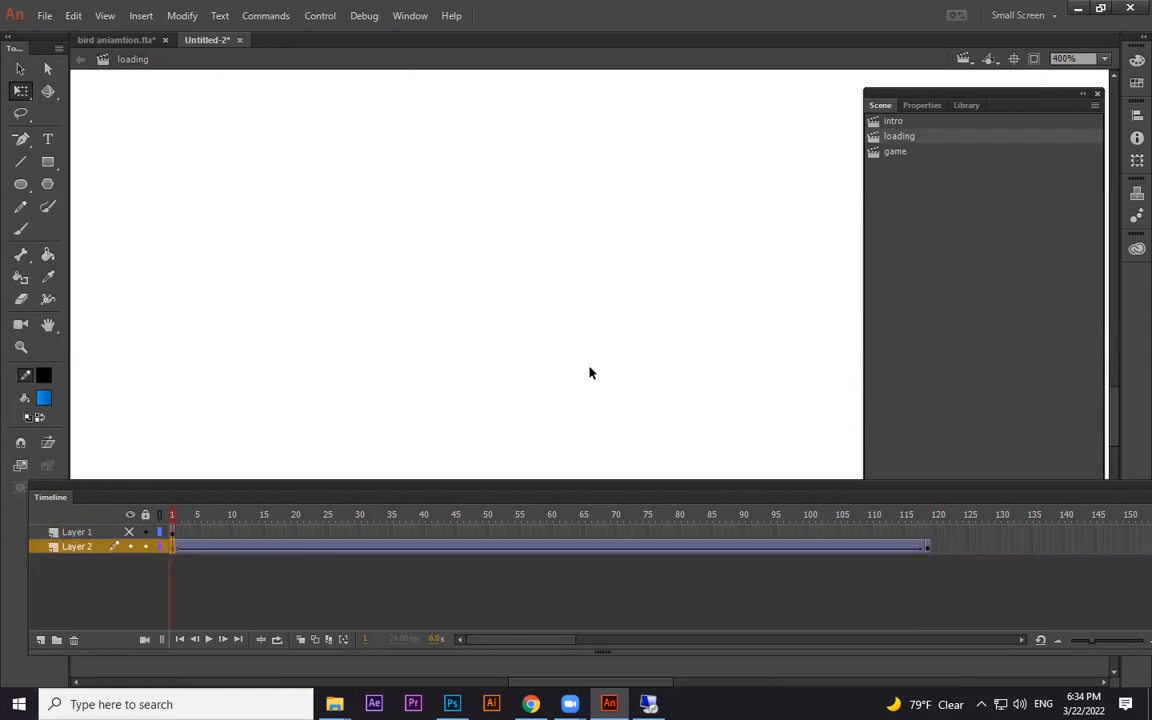
pyautogui.hotkey('ctrl', '-')
pyautogui.hotkey('ctrl', '-')
pyautogui.hotkey('ctrl', '-')
pyautogui.hotkey('ctrl', '=')
pyautogui.hotkey('ctrl', '=')
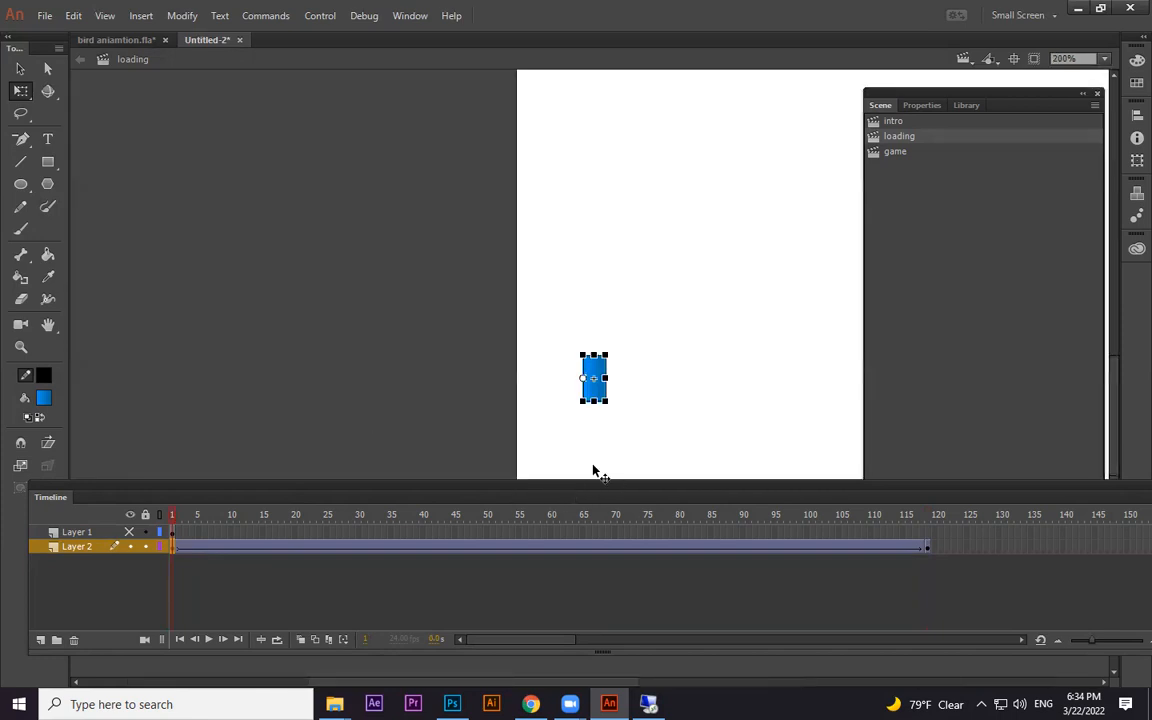
pyautogui.moveTo(195, 525); pyautogui.dragTo(306, 527)
pyautogui.moveTo(247, 563); pyautogui.dragTo(149, 558)
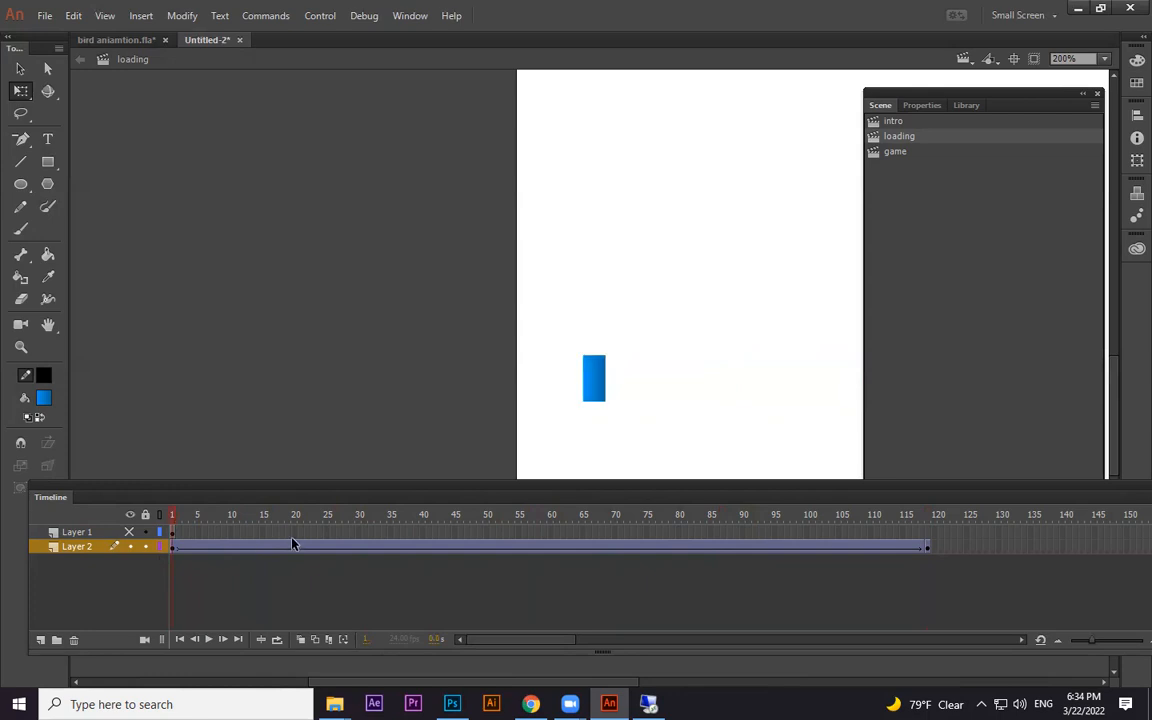
pyautogui.click(592, 397)
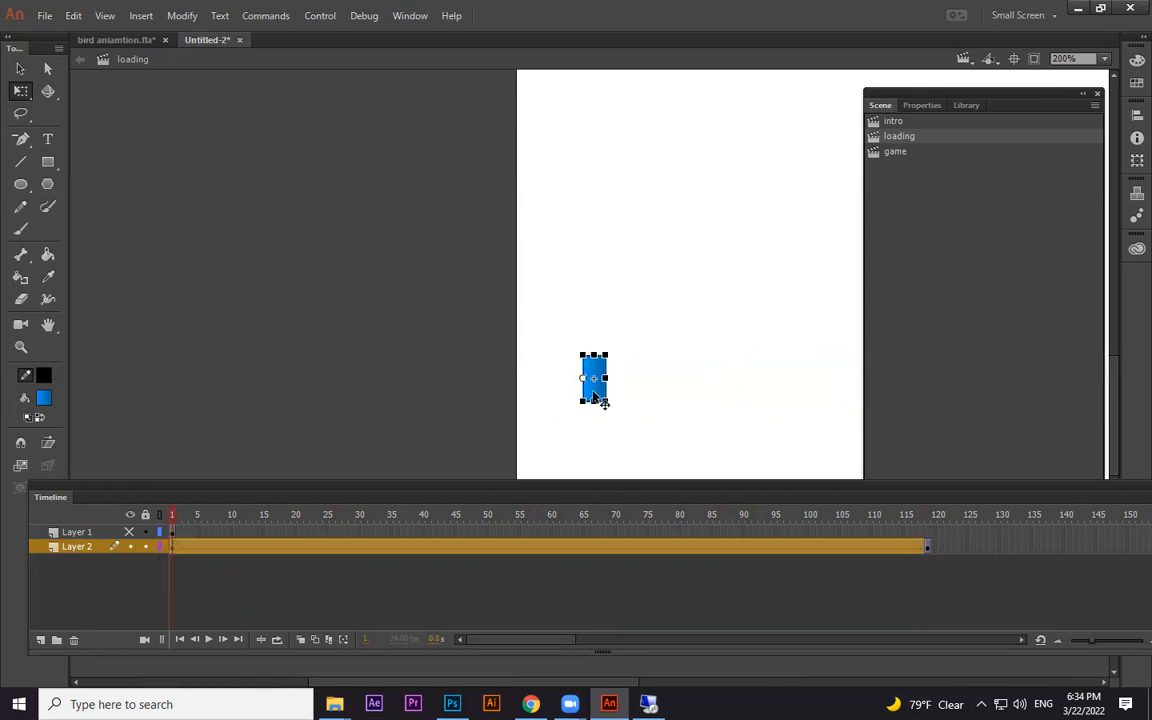
# Step: Remove all of Layer 2's frames together with the tweened bar, and make Layer 1 visible again
pyautogui.moveTo(951, 546); pyautogui.dragTo(157, 550)
pyautogui.rightClick(184, 545)
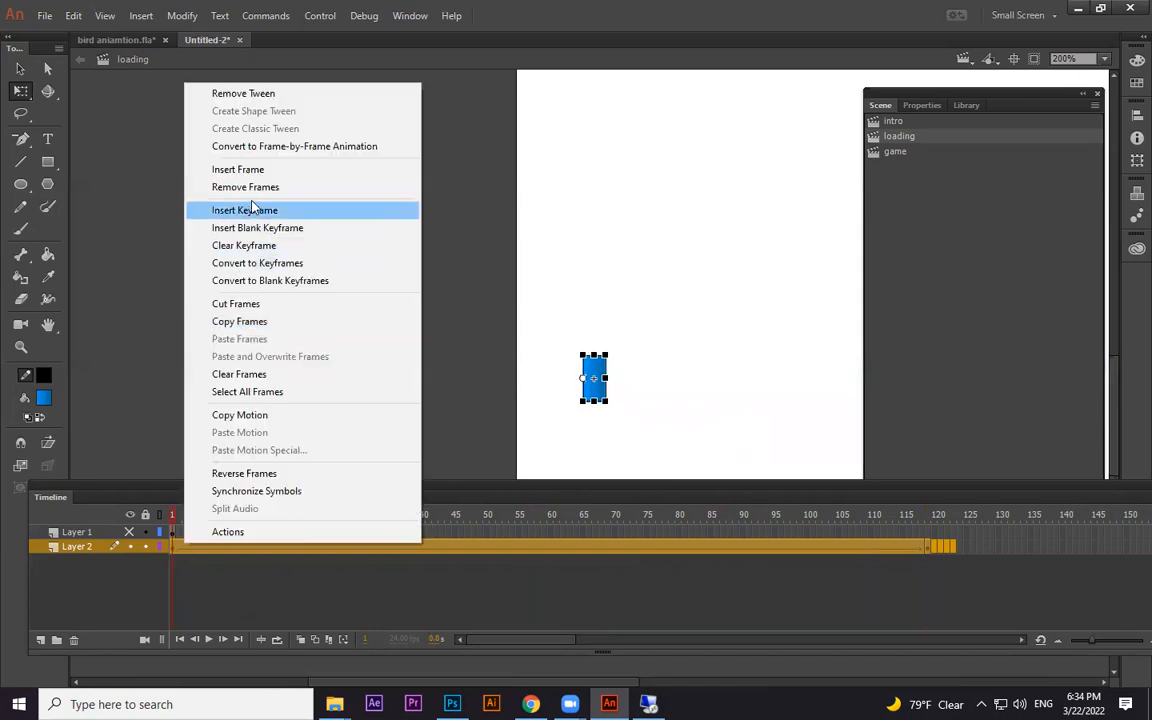
pyautogui.click(254, 189)
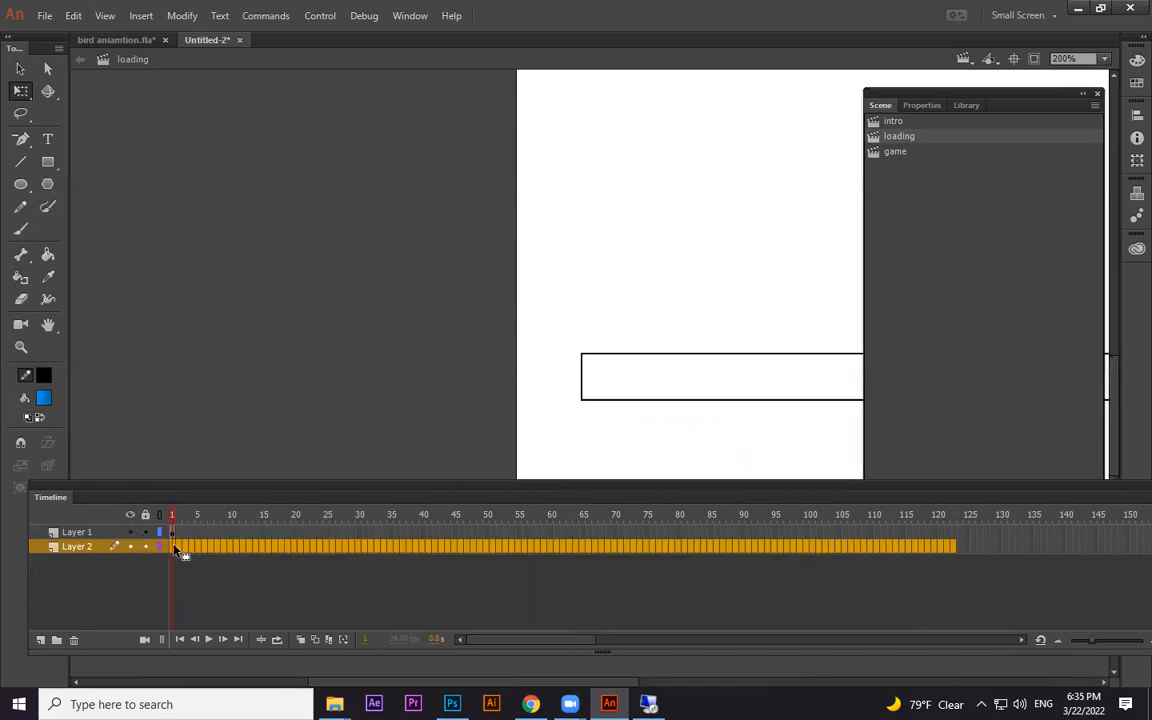
# Step: Draw a blue gradient bar without a stroke at frame 1 of Layer 2, matching the outline on Layer 1
pyautogui.hotkey('ctrl', '-')
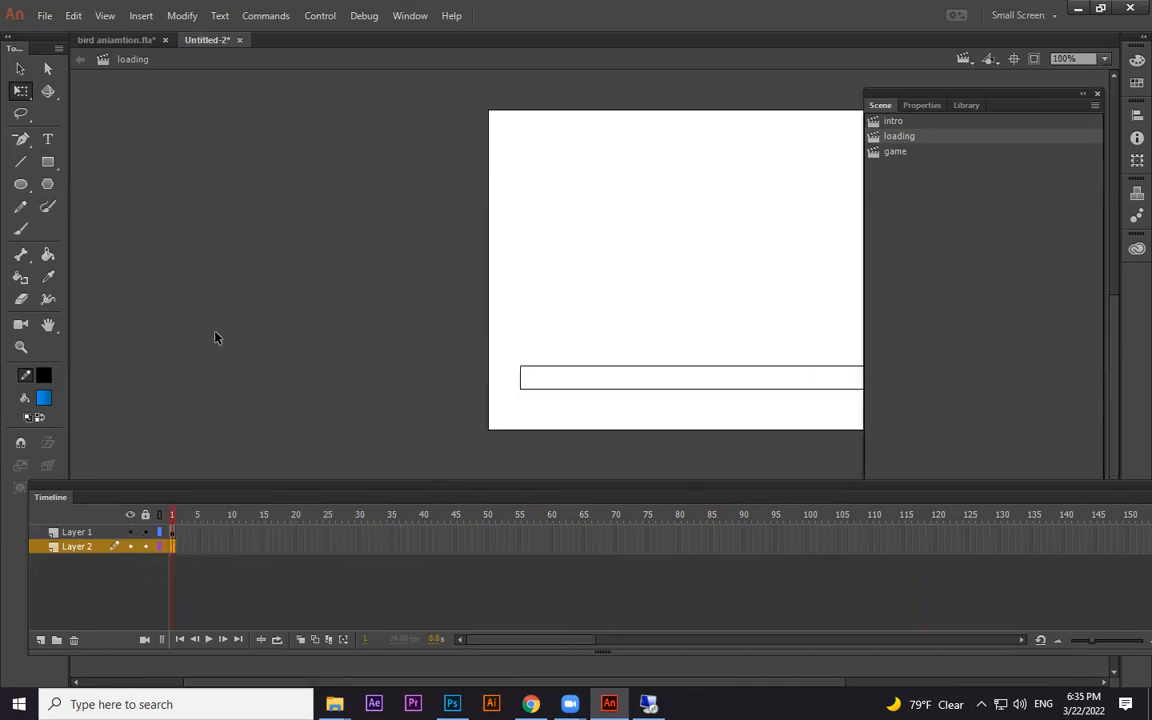
pyautogui.click(48, 161)
pyautogui.click(43, 375)
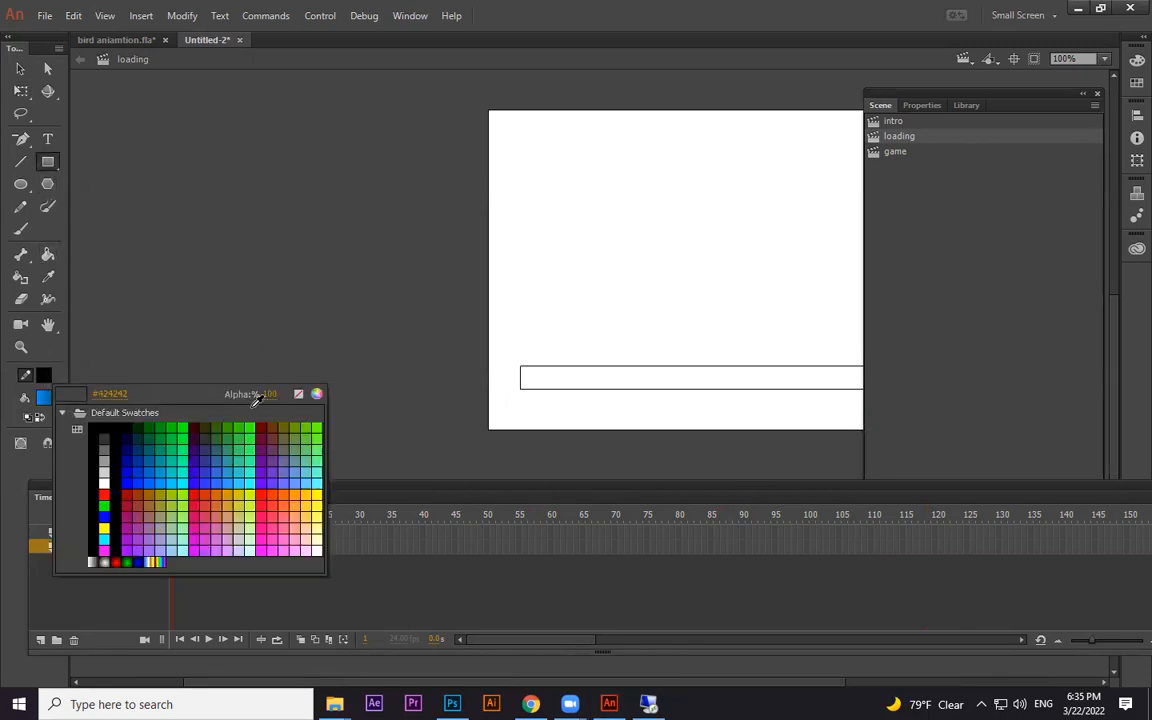
pyautogui.click(298, 394)
pyautogui.moveTo(658, 327); pyautogui.dragTo(433, 324)
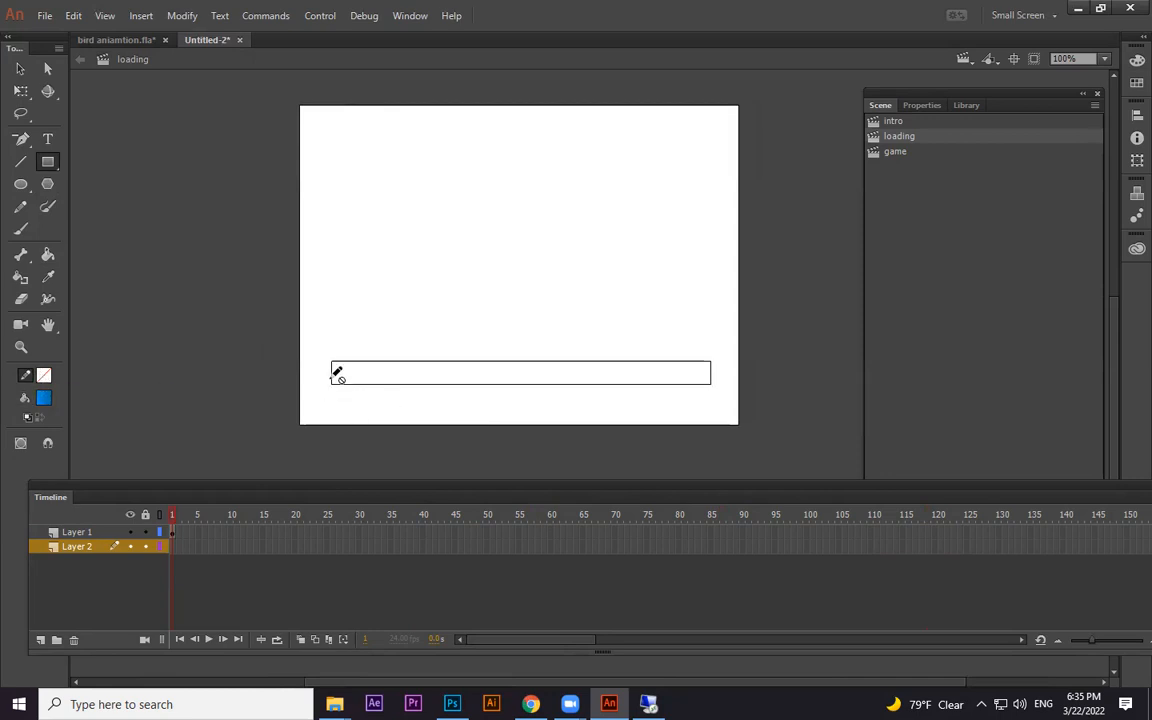
pyautogui.click(47, 161)
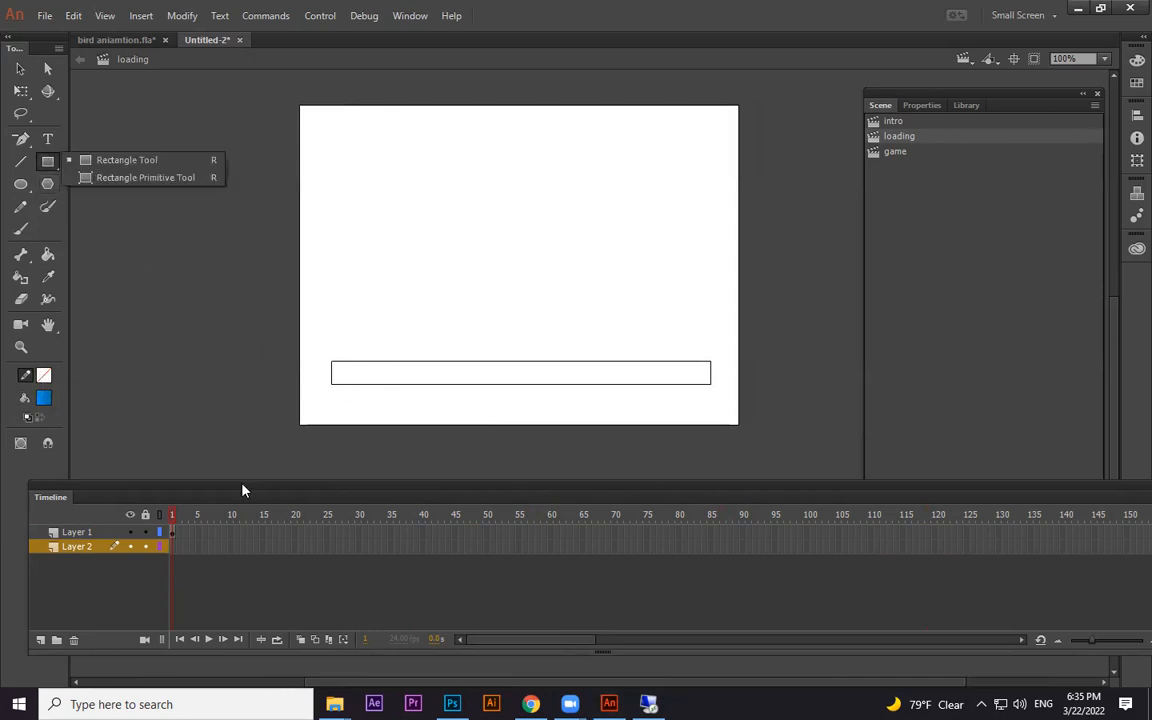
pyautogui.click(173, 546)
pyautogui.moveTo(331, 359); pyautogui.dragTo(713, 384)
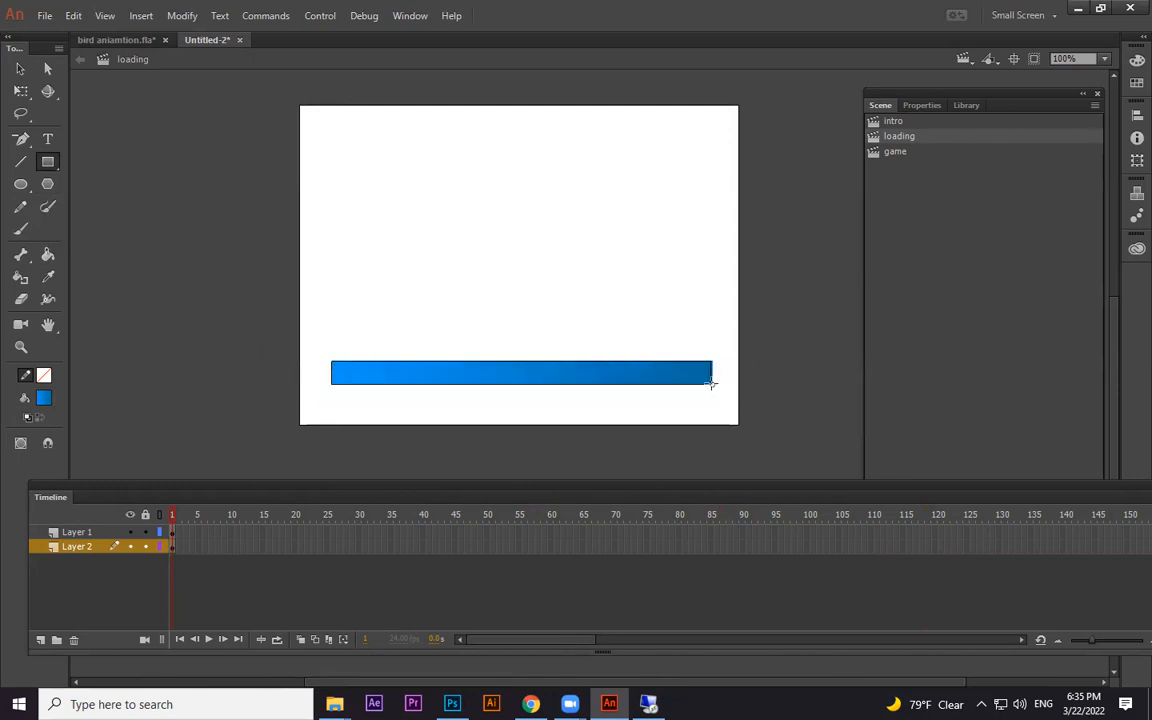
# Step: Create a classic tween on Layer 2 and move the new bar's transformation point to its left edge
pyautogui.rightClick(171, 550)
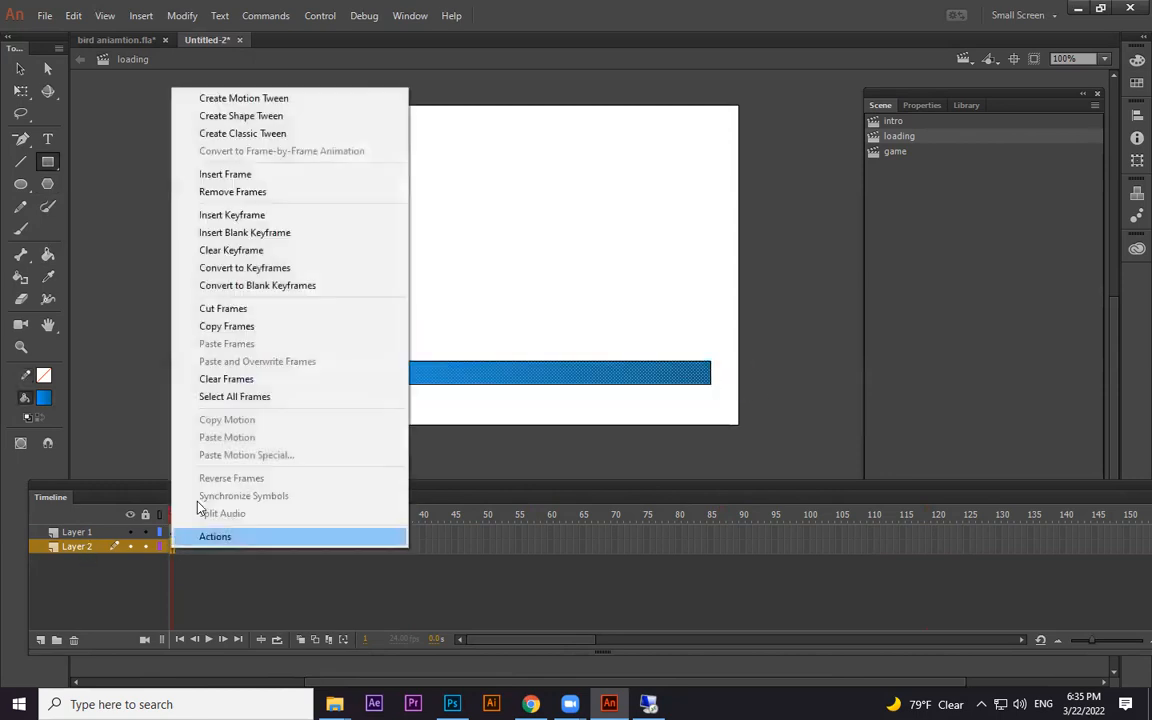
pyautogui.click(245, 134)
pyautogui.click(21, 90)
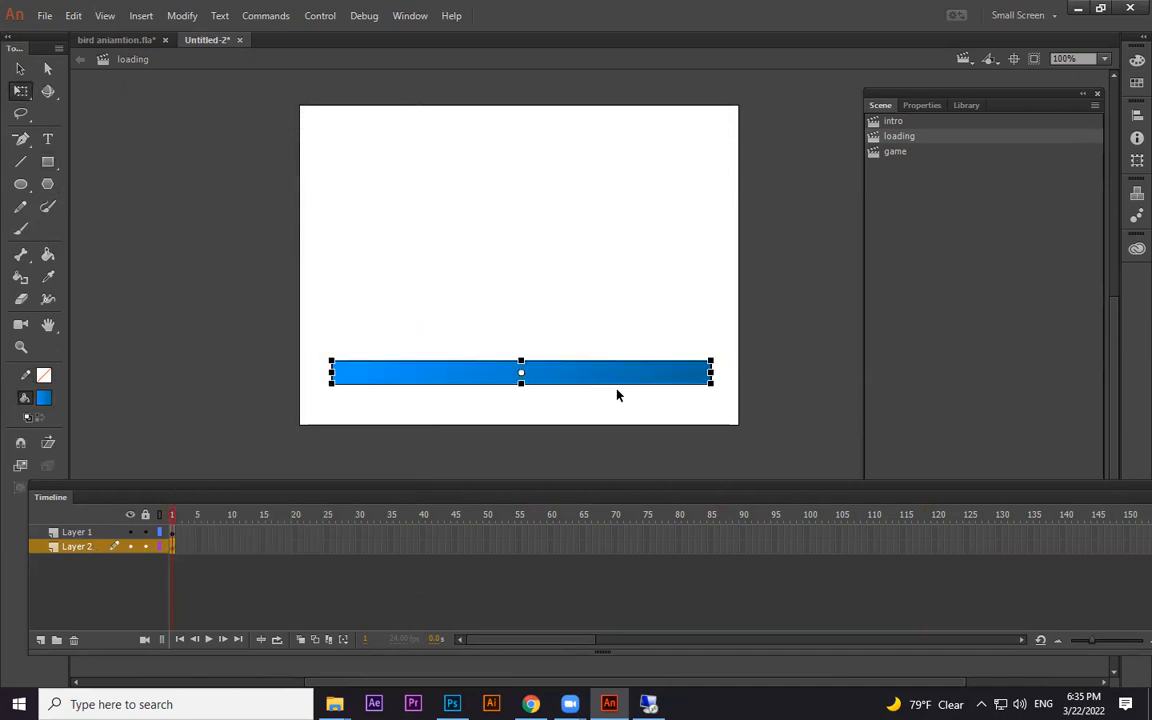
pyautogui.moveTo(521, 375); pyautogui.dragTo(334, 373)
# Step: Insert a keyframe at frame 134 of Layer 2 and shrink the frame 1 bar to a thin sliver at its left edge
pyautogui.click(1022, 547)
pyautogui.press('F6')
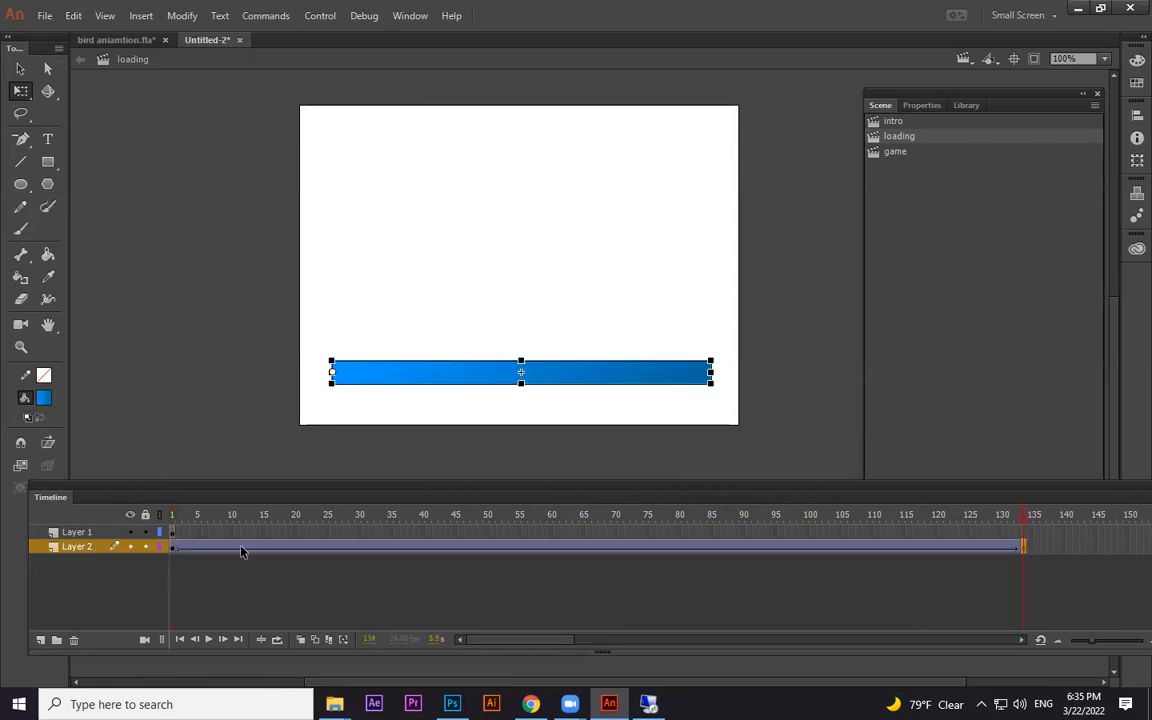
pyautogui.click(172, 549)
pyautogui.moveTo(711, 374); pyautogui.dragTo(330, 377)
pyautogui.moveTo(198, 501); pyautogui.dragTo(612, 526)
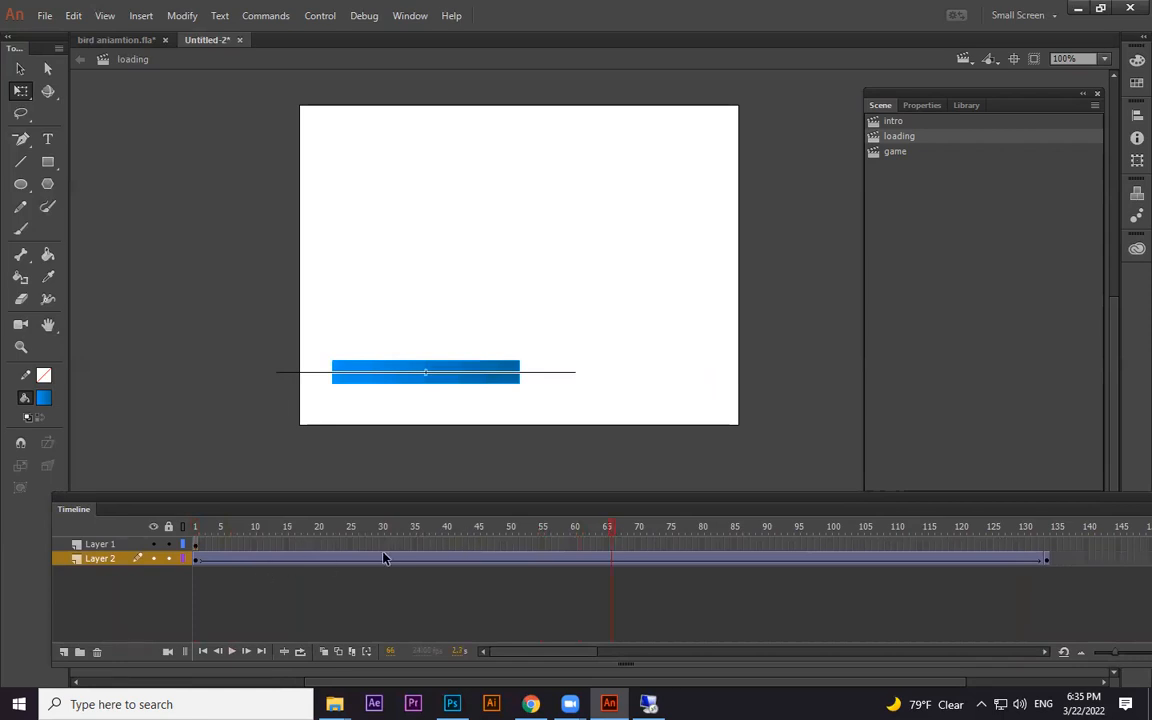
# Step: Extend the bar outline on Layer 1 to frame 134 and play the loading animation
pyautogui.click(1048, 547)
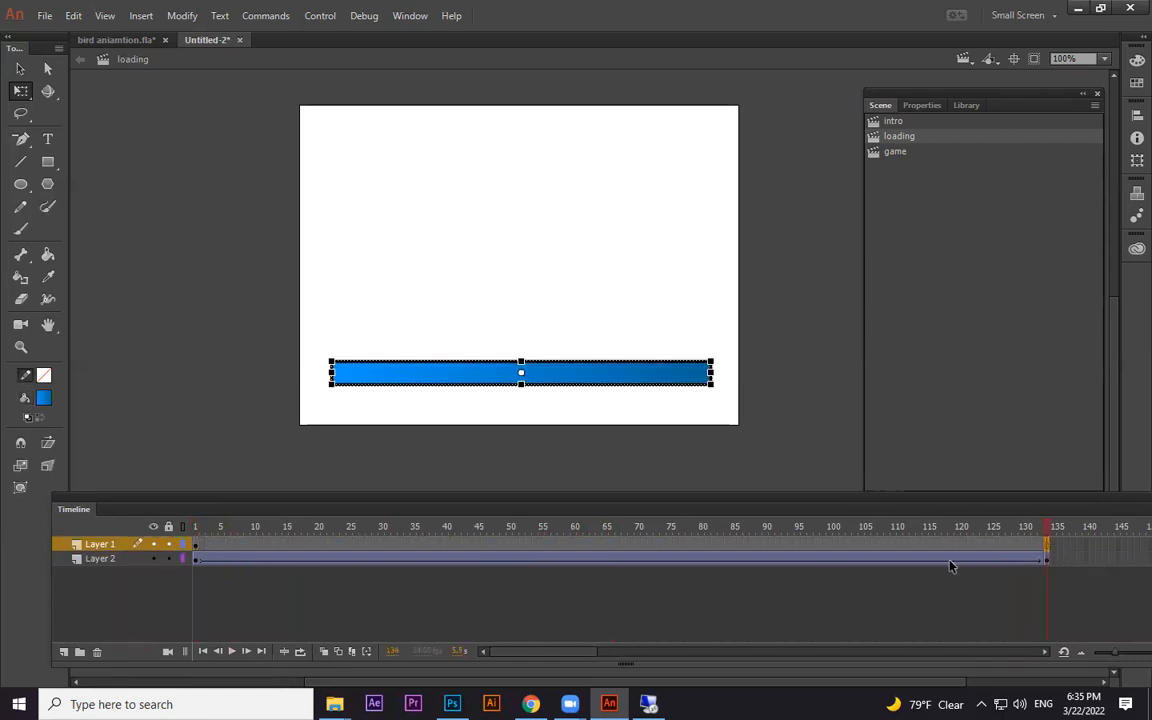
pyautogui.moveTo(935, 541); pyautogui.dragTo(196, 540)
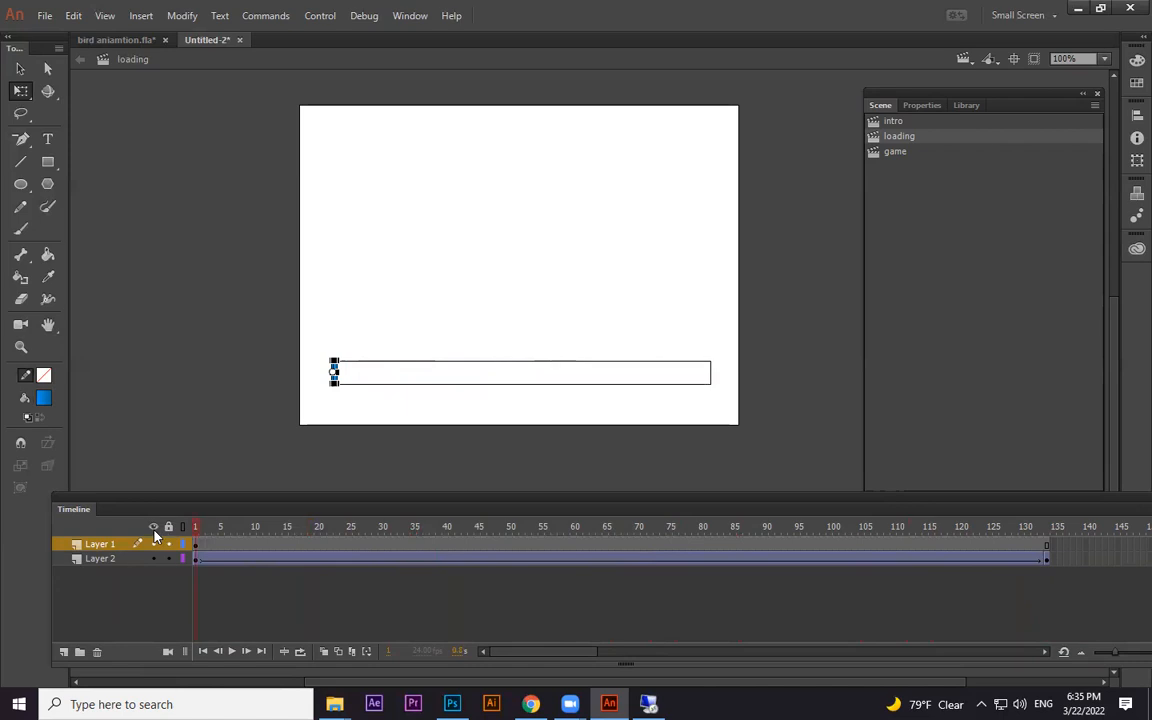
pyautogui.press('Return')
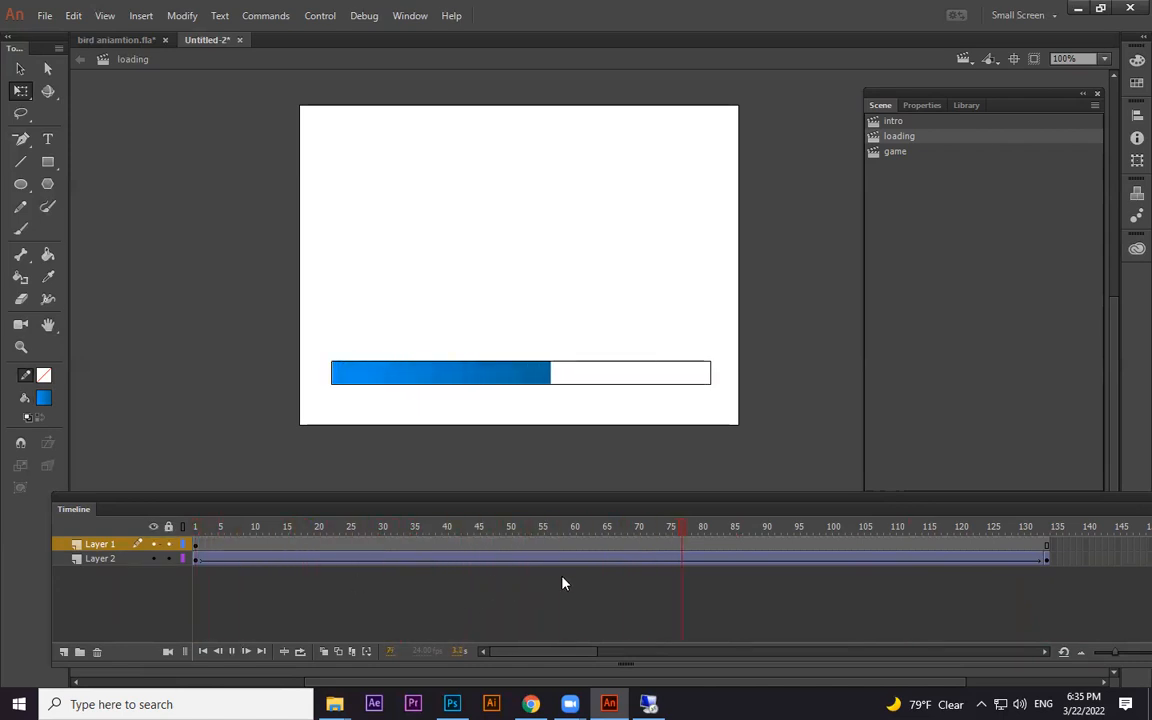
# Step: Insert Layer 2 keyframes at frames 32, 54 and 73, stretching the bar to just over half of the outline for uneven progress
pyautogui.click(393, 558)
pyautogui.press('F6')
pyautogui.moveTo(425, 373); pyautogui.dragTo(546, 373)
pyautogui.click(534, 560)
pyautogui.press('F6')
pyautogui.click(657, 560)
pyautogui.press('F6')
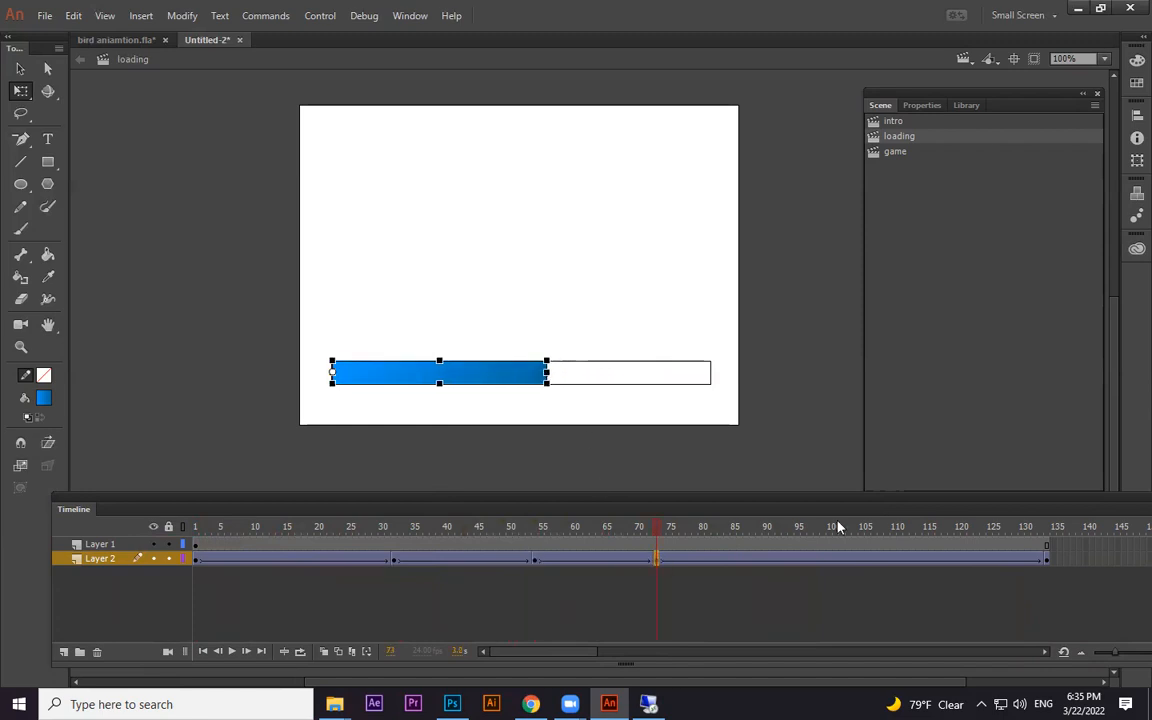
# Step: Insert Layer 2 keyframes at frames 108 and 115, stretching the bar at frame 108 to fill most of the outline
pyautogui.click(880, 558)
pyautogui.press('F6')
pyautogui.moveTo(619, 375); pyautogui.dragTo(658, 376)
pyautogui.click(927, 559)
# Step: Test the movie to preview the intro and loading scenes, closing the first preview and running it again
pyautogui.hotkey('ctrl', 'Return')
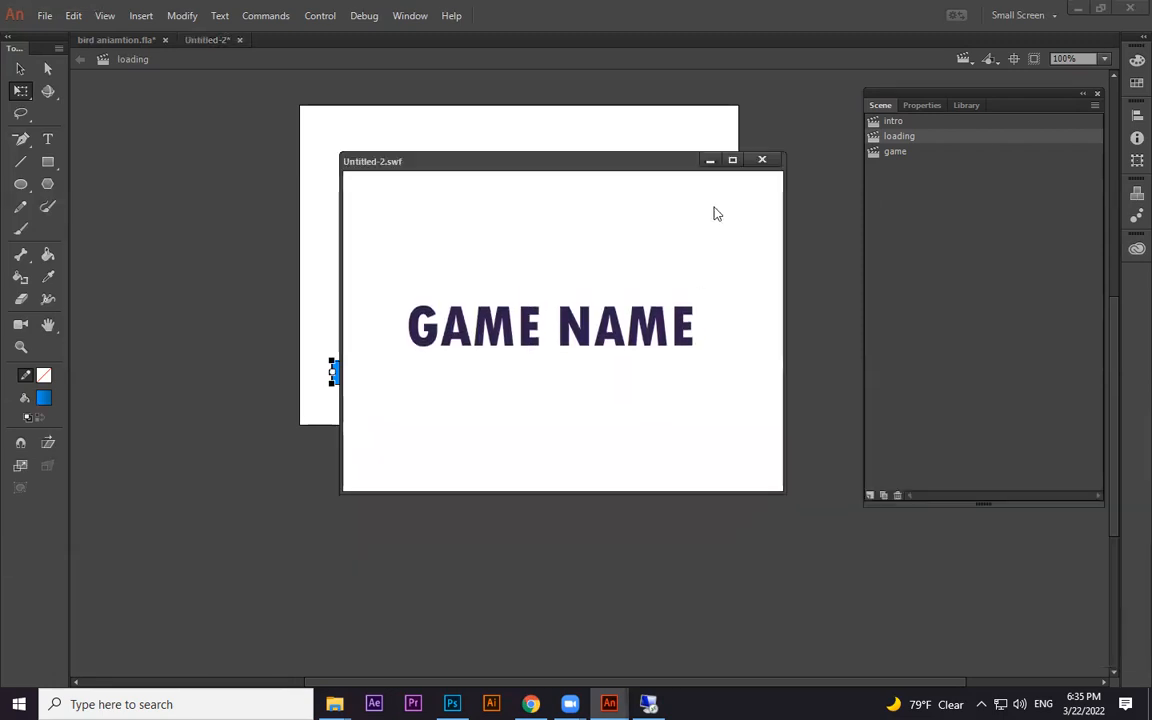
pyautogui.click(762, 160)
pyautogui.hotkey('ctrl', 'Return')
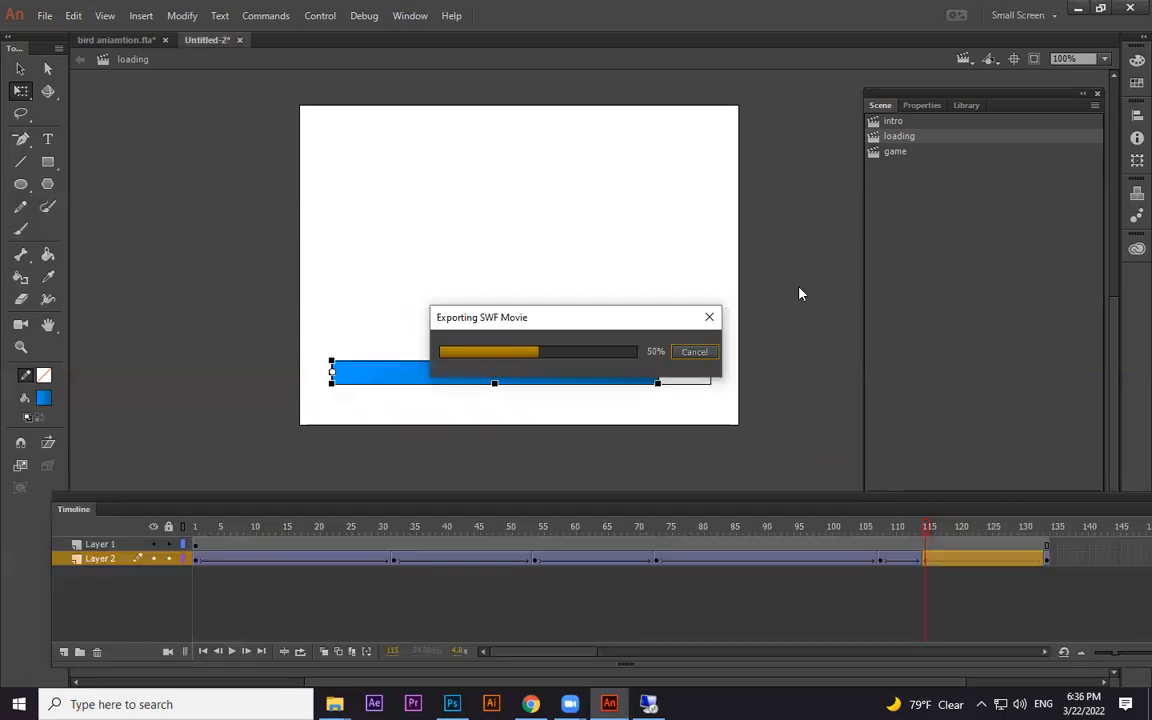
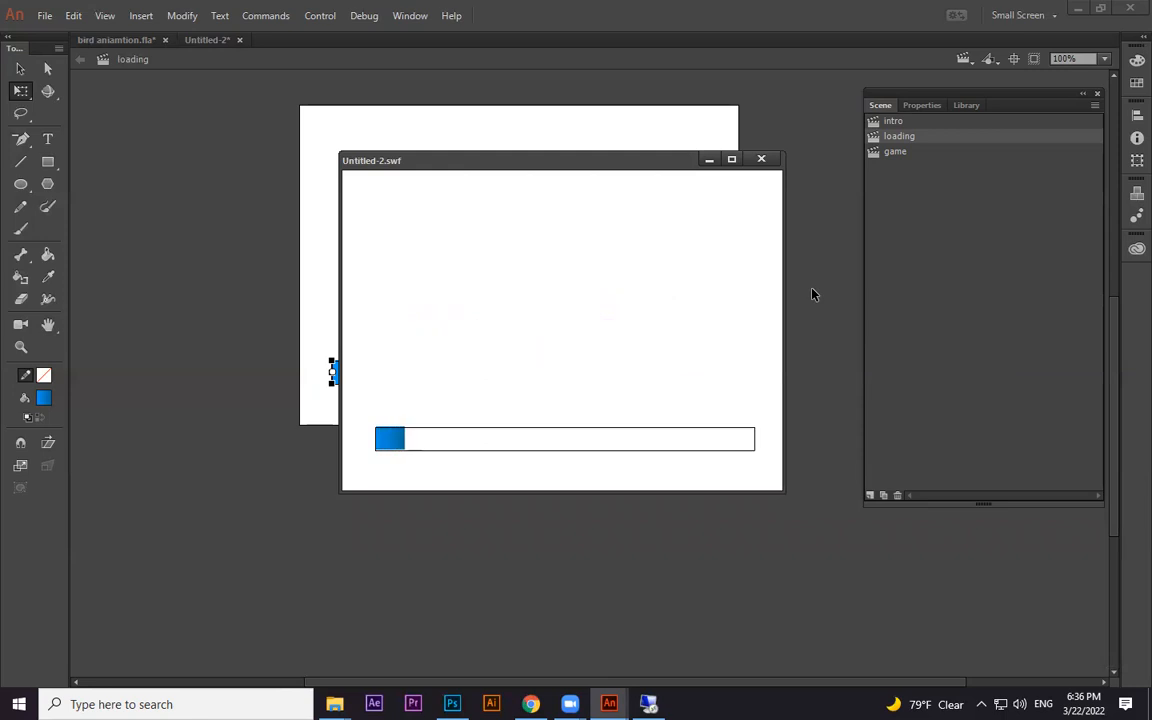
# Step: Close the movie preview and nudge the bar outline on Layer 1 vertically into line with the blue bar at frame 1
pyautogui.click(763, 160)
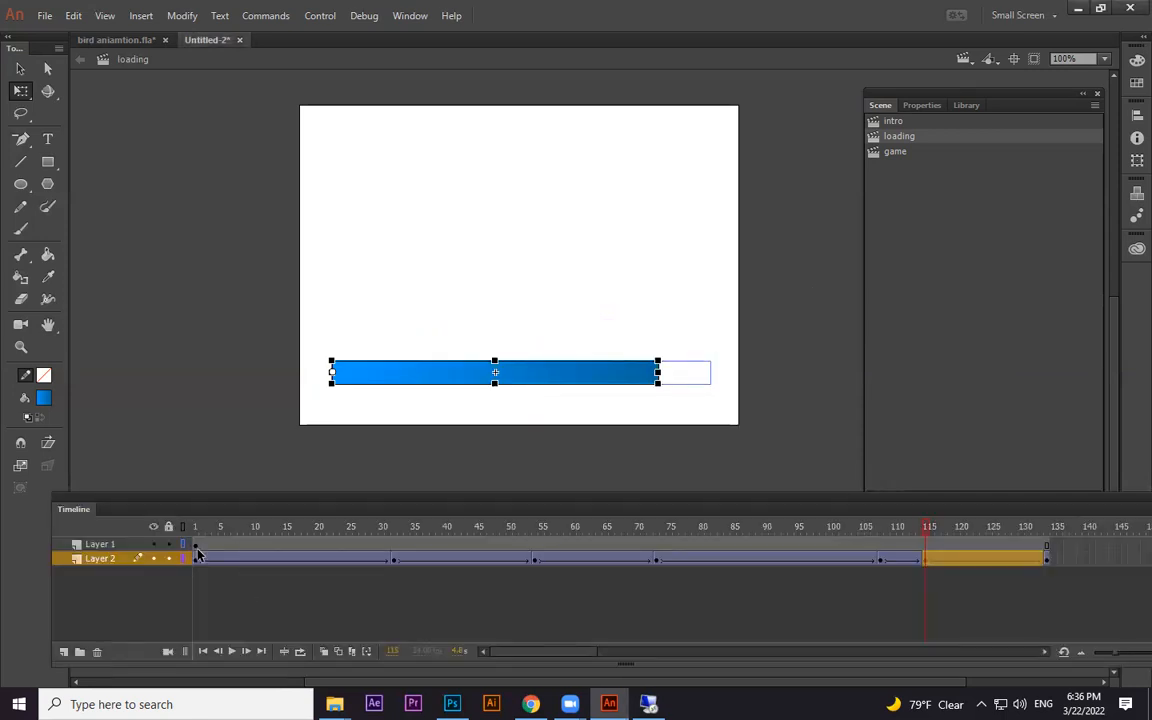
pyautogui.click(195, 557)
pyautogui.click(196, 544)
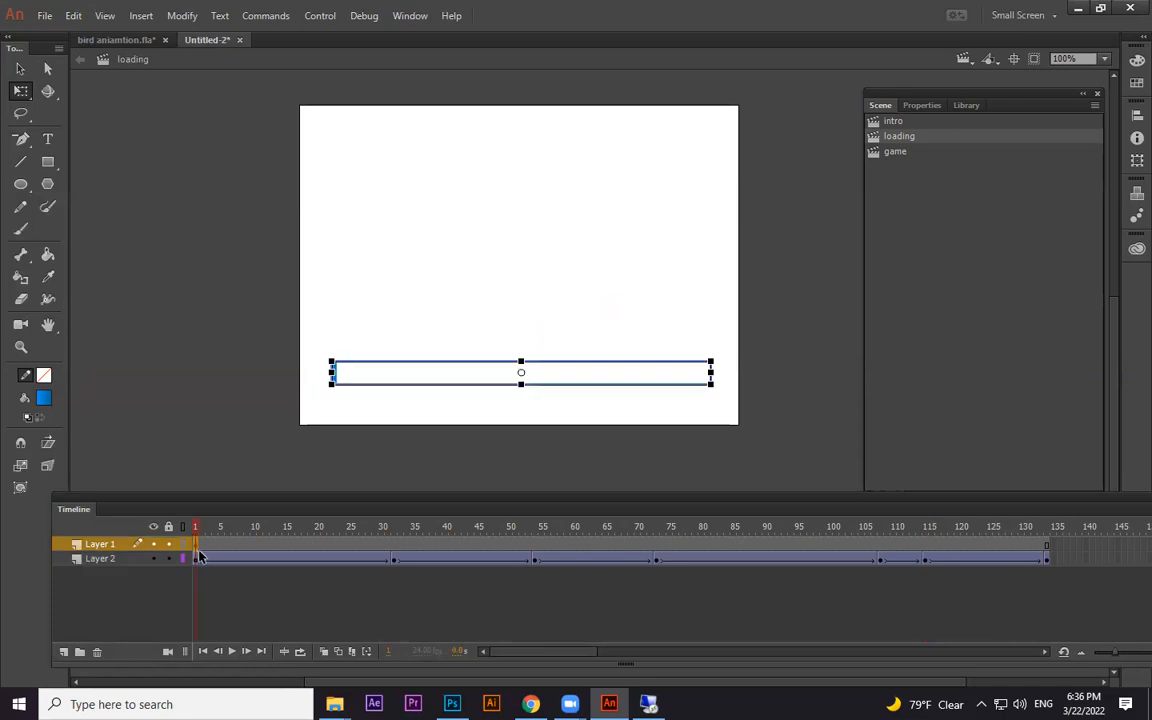
pyautogui.click(714, 473)
pyautogui.moveTo(504, 535); pyautogui.dragTo(594, 540)
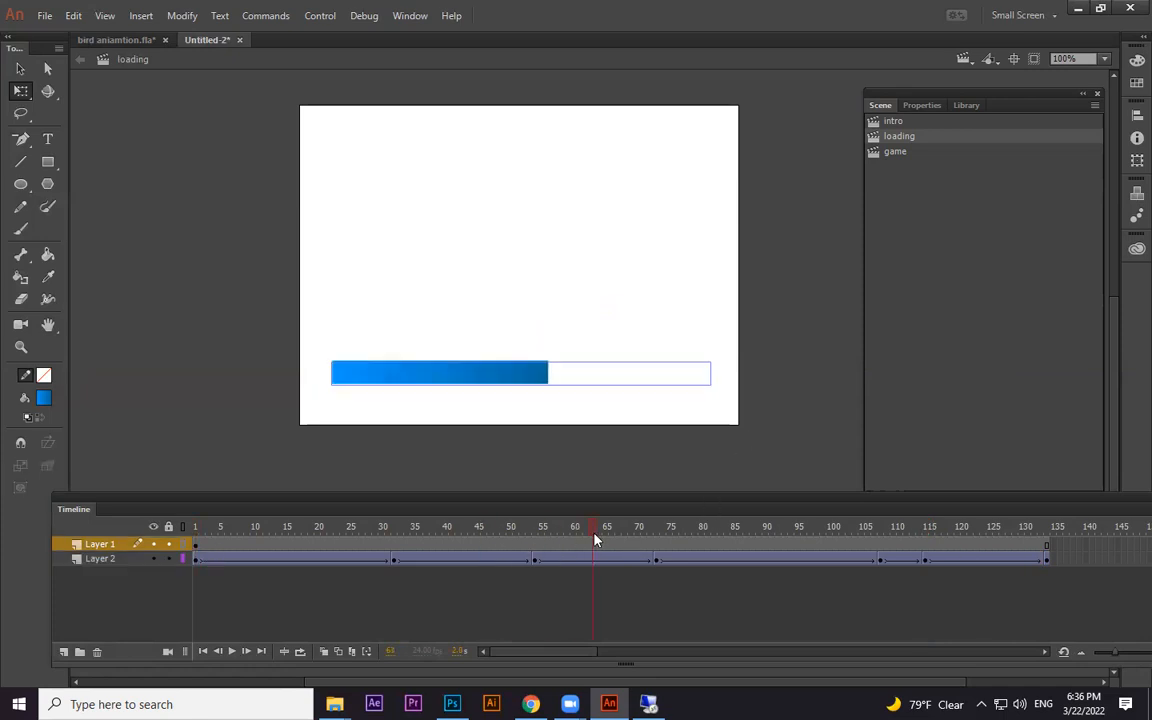
pyautogui.click(196, 545)
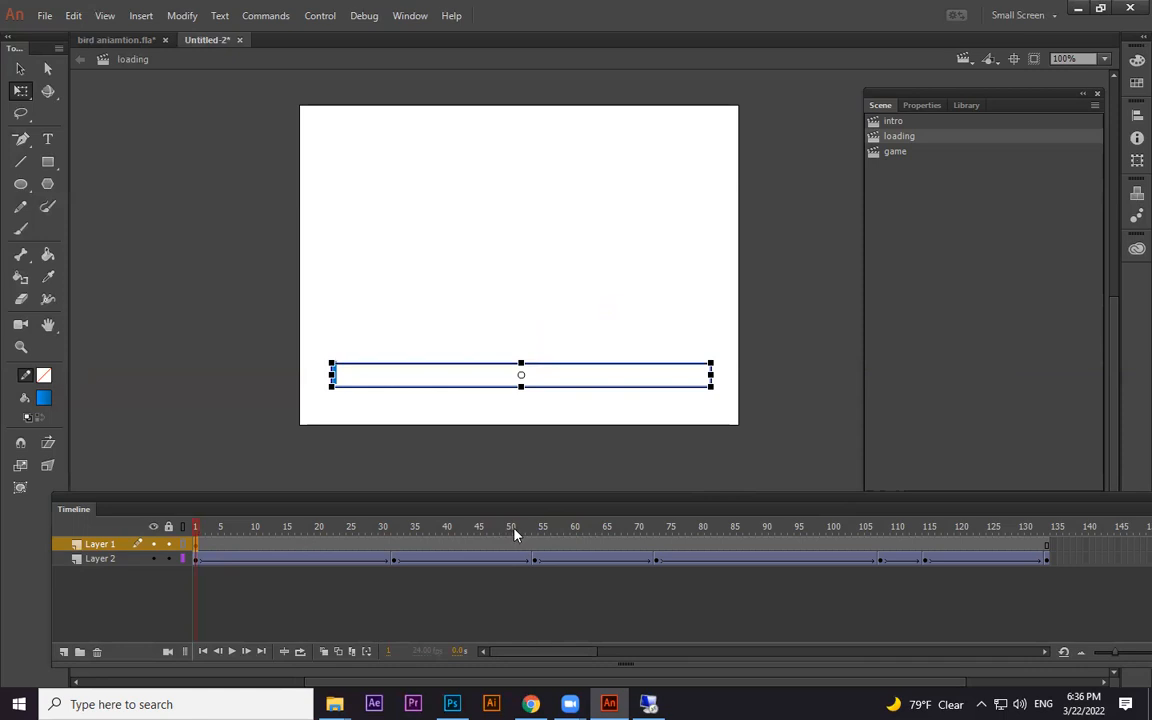
pyautogui.click(782, 457)
pyautogui.click(196, 548)
pyautogui.click(806, 461)
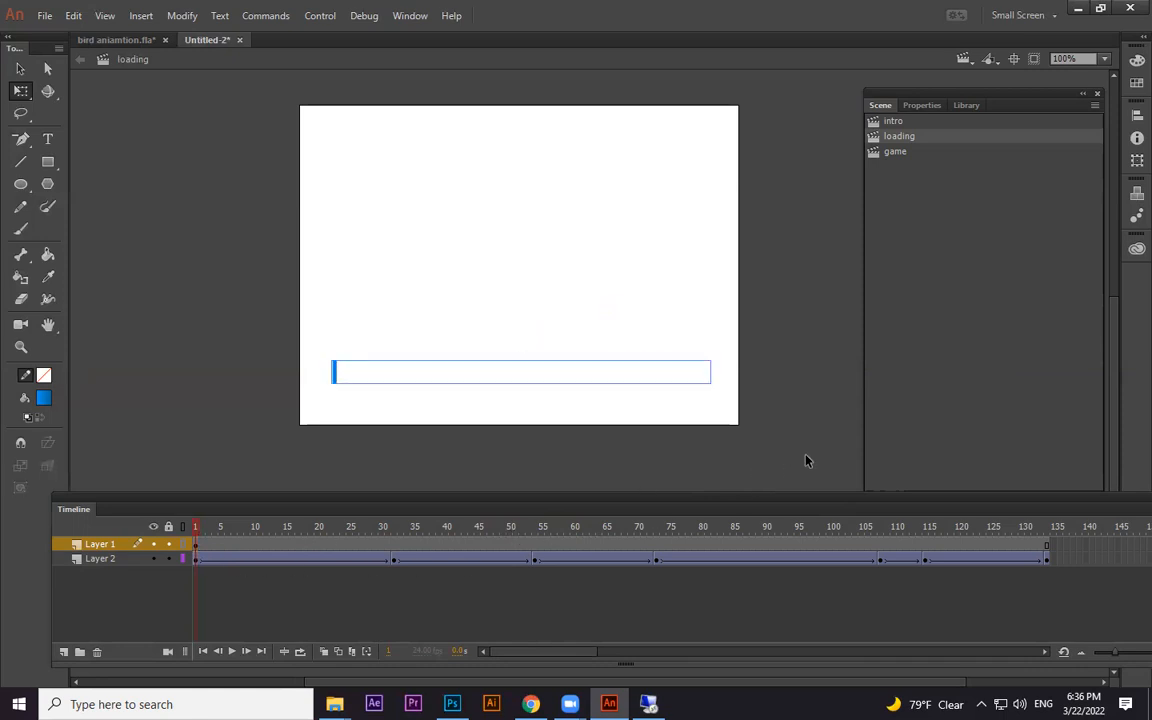
pyautogui.moveTo(380, 541); pyautogui.dragTo(157, 561)
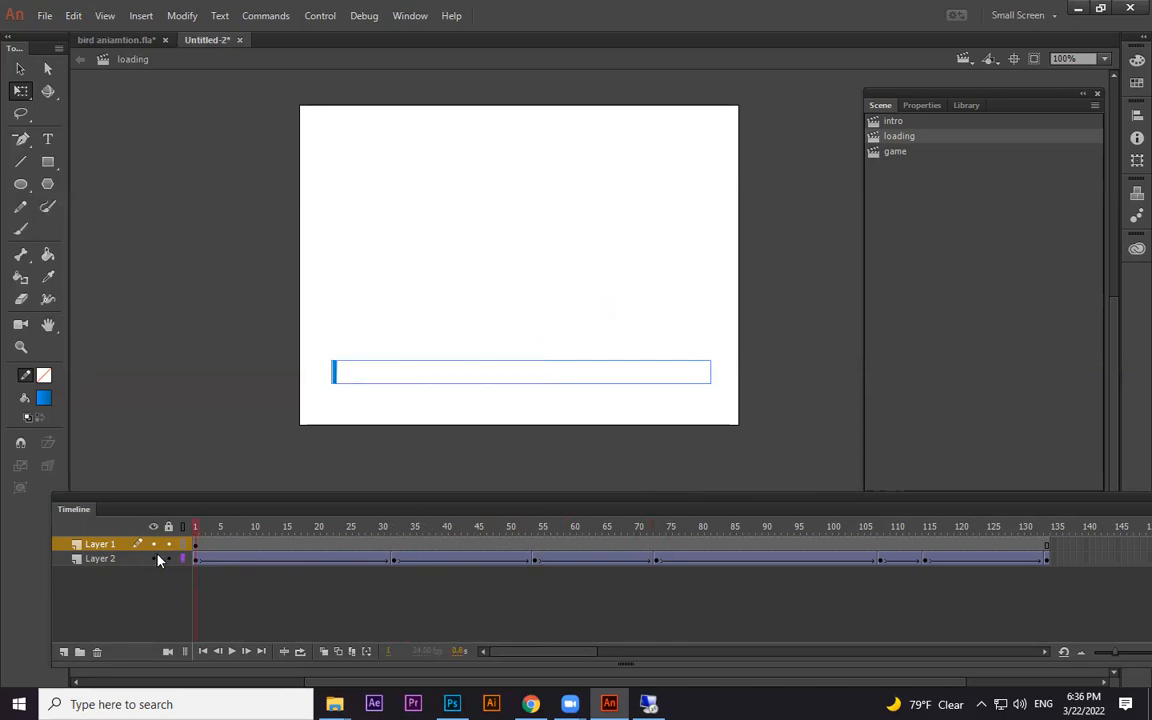
# Step: Nudge the bar outline on Layer 1 slightly right to meet the blue bar's left edge, and play the loading animation
pyautogui.click(693, 361)
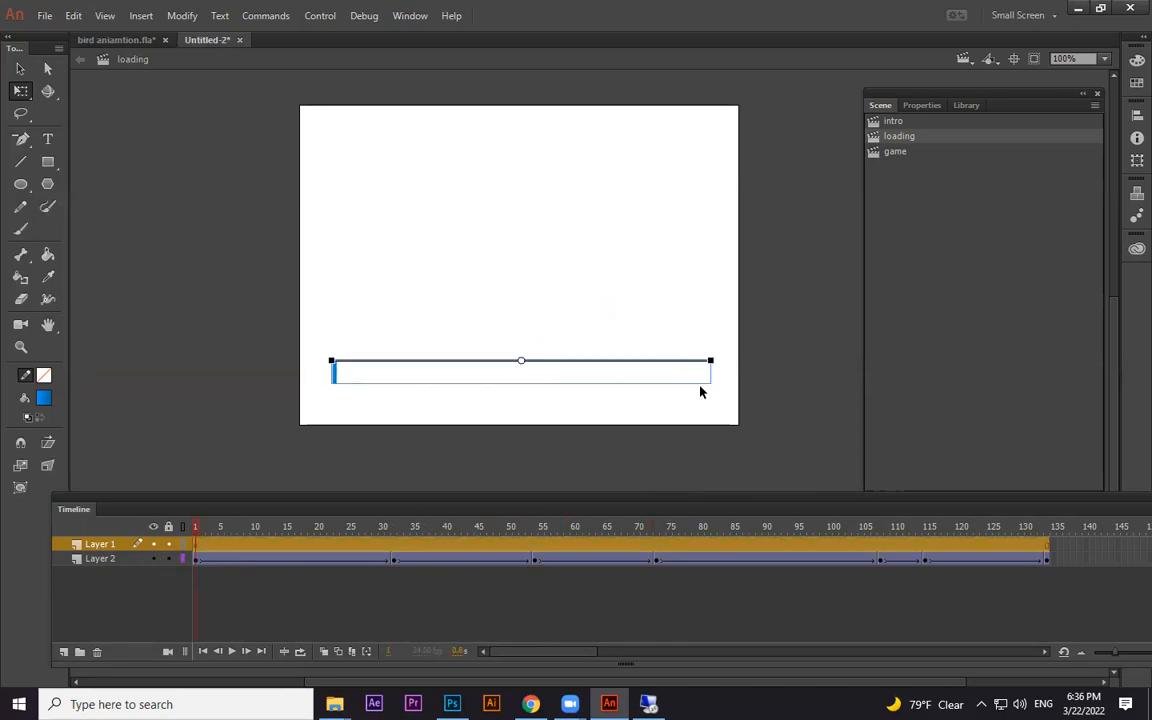
pyautogui.click(715, 437)
pyautogui.click(196, 546)
pyautogui.press('Right')
pyautogui.press('Right')
pyautogui.click(733, 462)
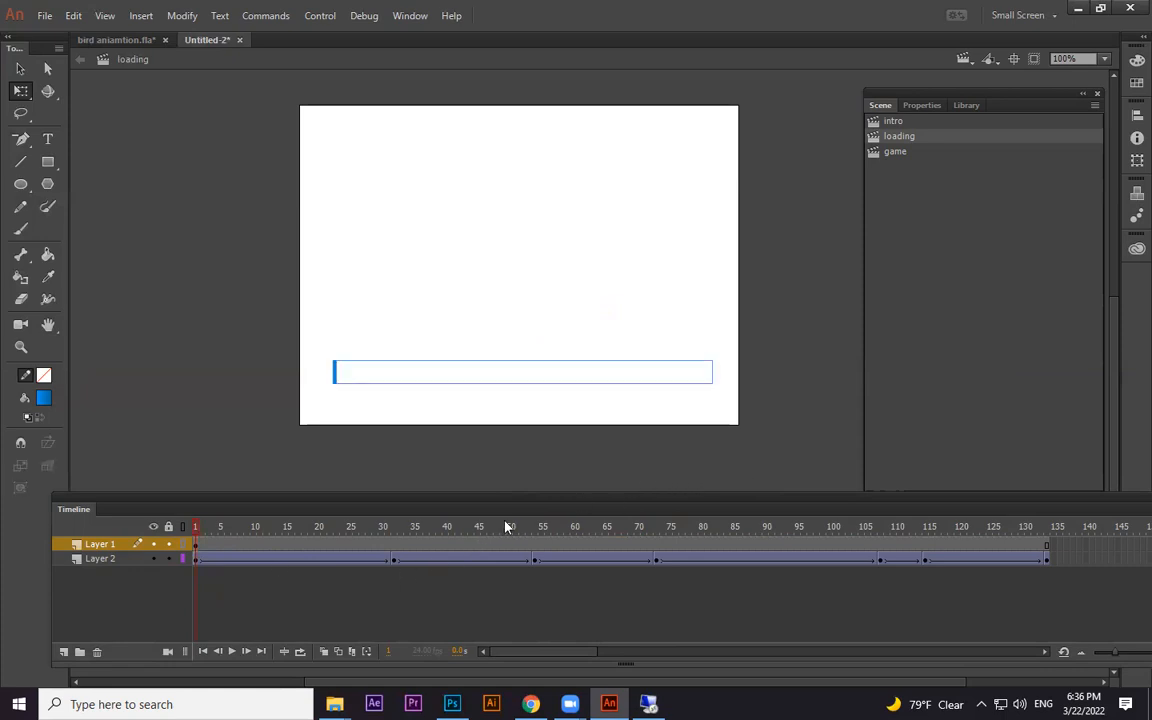
pyautogui.press('Return')
pyautogui.moveTo(965, 547); pyautogui.dragTo(172, 579)
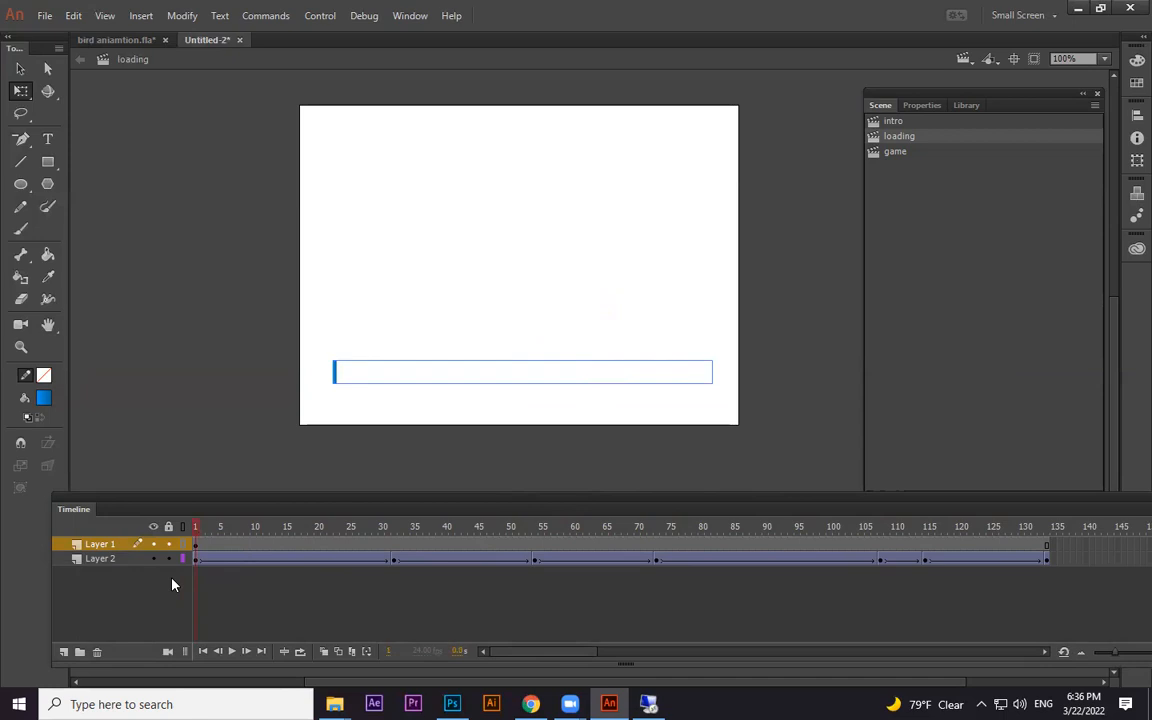
# Step: Write LOADING above the bar on a new layer above Layer 1 and break the text apart into shapes
pyautogui.click(63, 651)
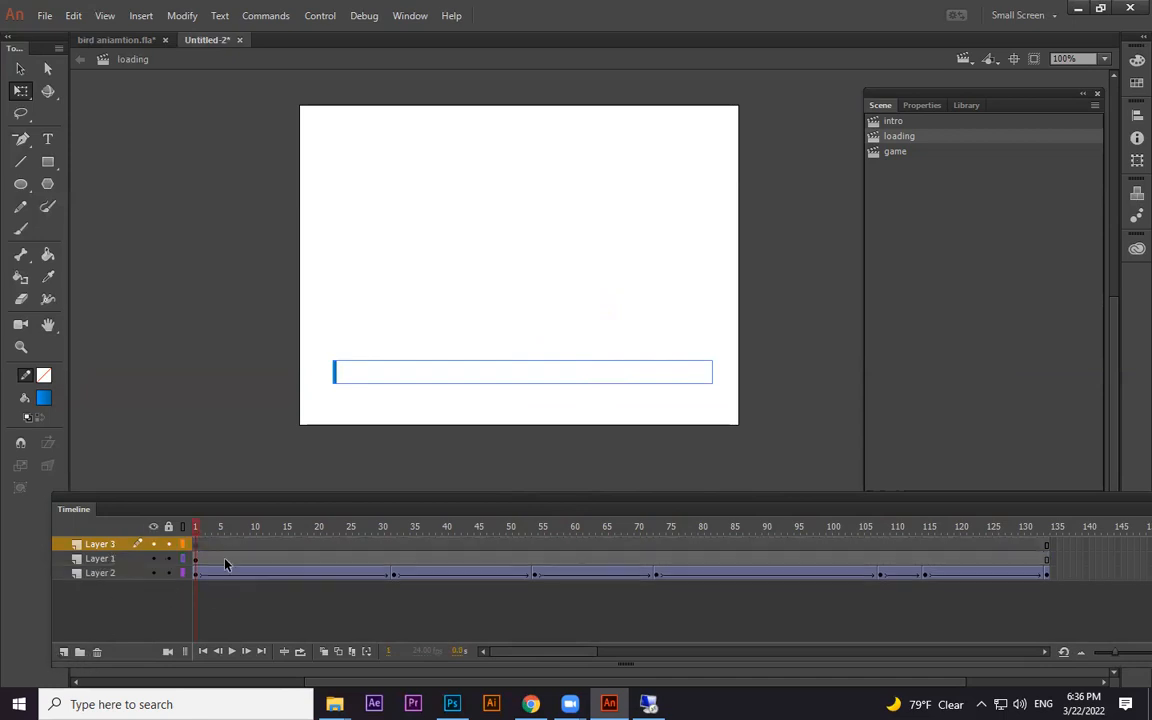
pyautogui.click(47, 140)
pyautogui.click(360, 328)
pyautogui.write('ADING')
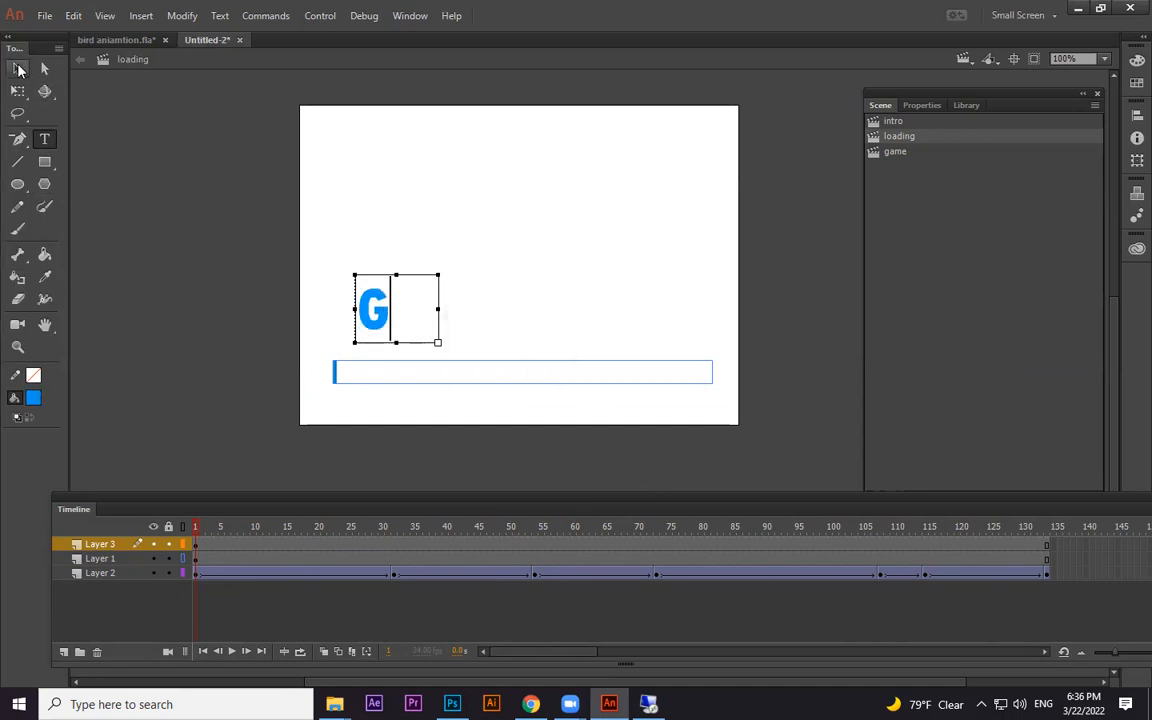
pyautogui.click(19, 70)
pyautogui.moveTo(440, 310); pyautogui.dragTo(601, 314)
pyautogui.hotkey('ctrl', 'b')
pyautogui.click(574, 297)
# Step: Scale the LOADING lettering down to less than half its size and place it just above the left end of the bar outline
pyautogui.click(20, 90)
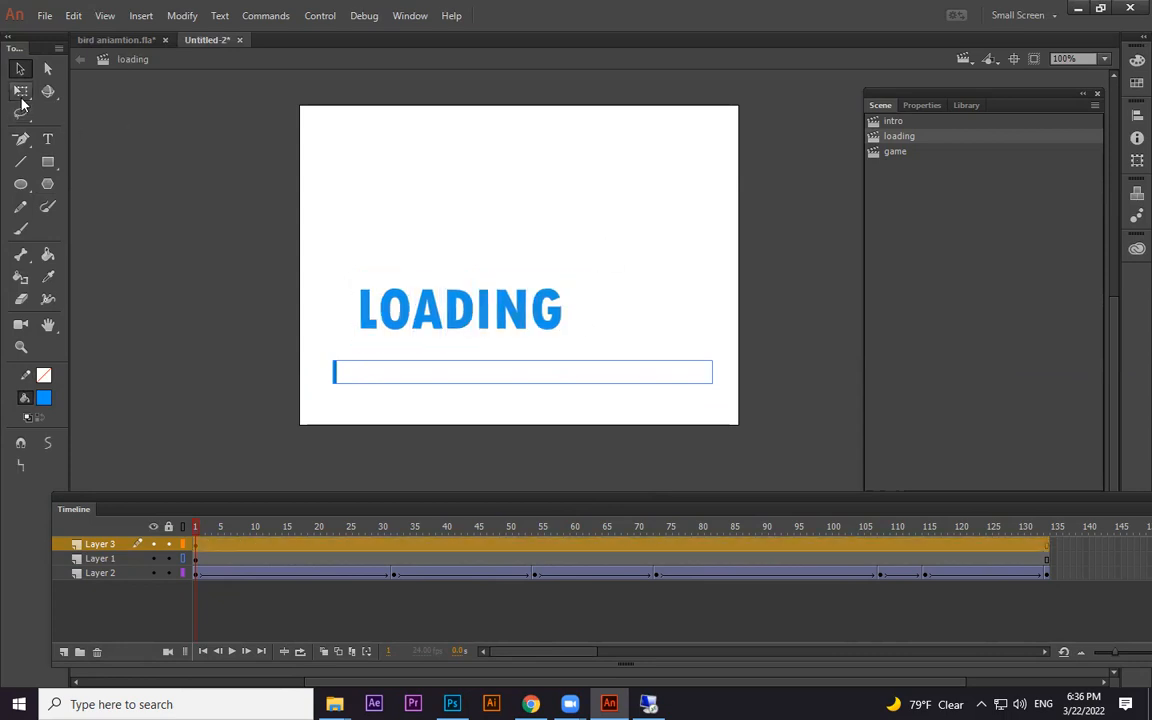
pyautogui.hotkey('ctrl', 'a')
pyautogui.moveTo(560, 290); pyautogui.dragTo(509, 312)
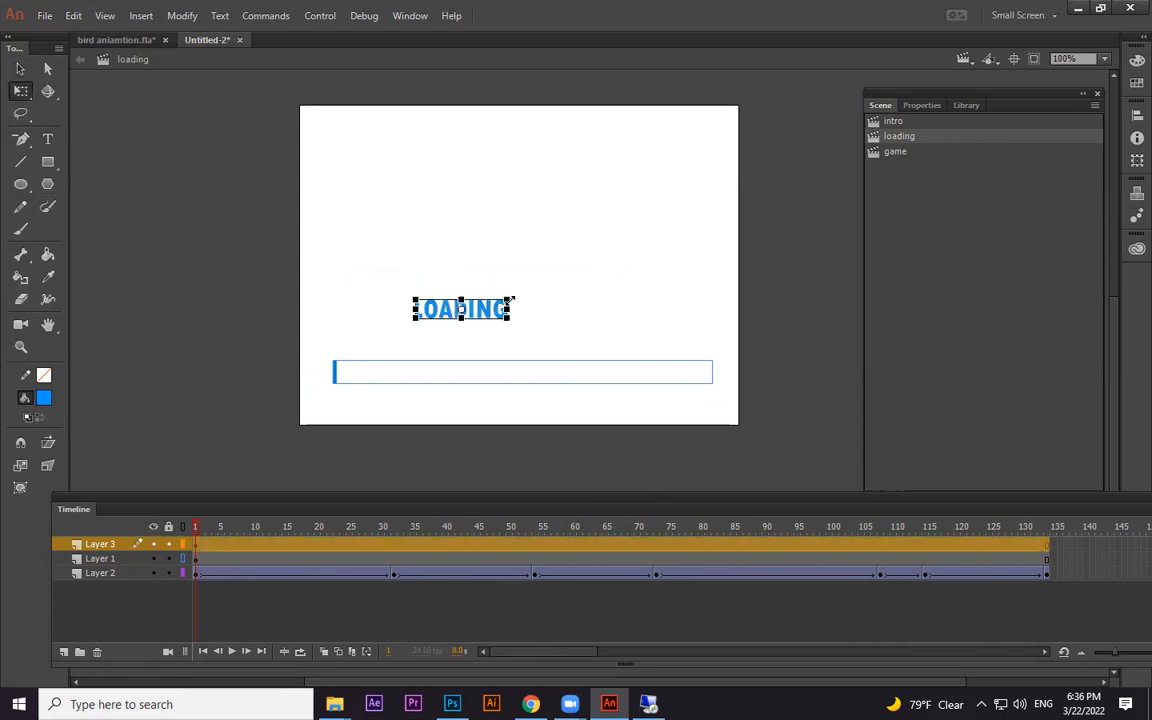
pyautogui.click(506, 318)
pyautogui.hotkey('ctrl', 'a')
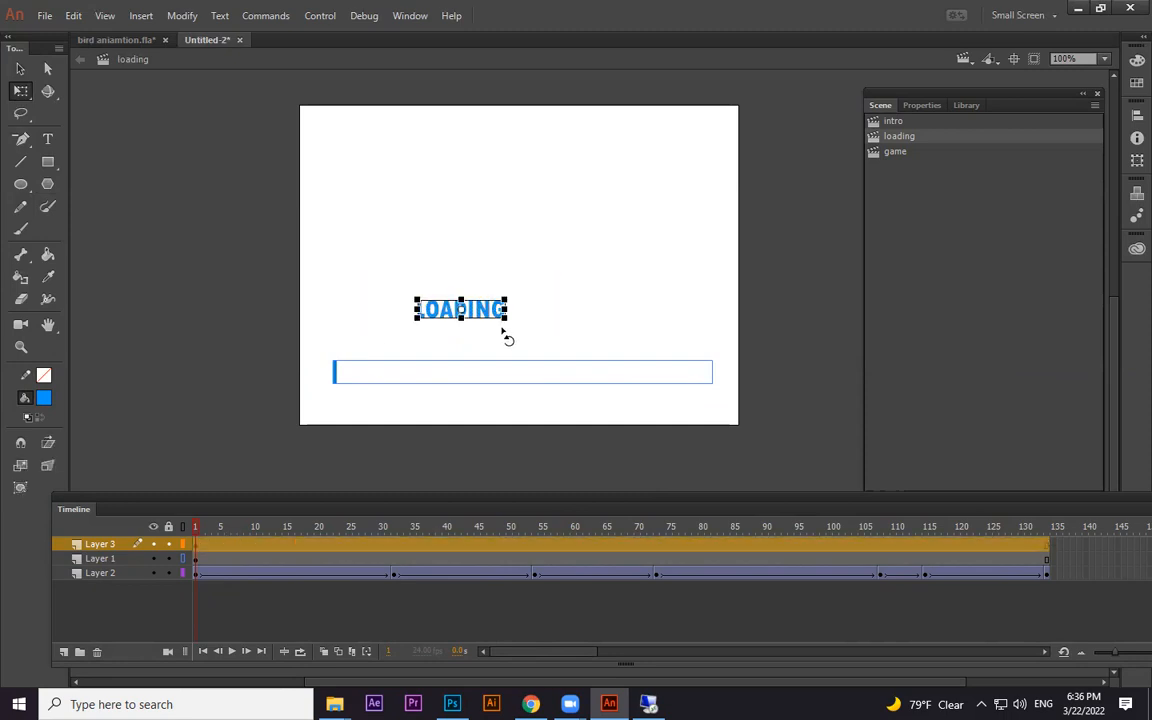
pyautogui.moveTo(491, 319); pyautogui.dragTo(406, 347)
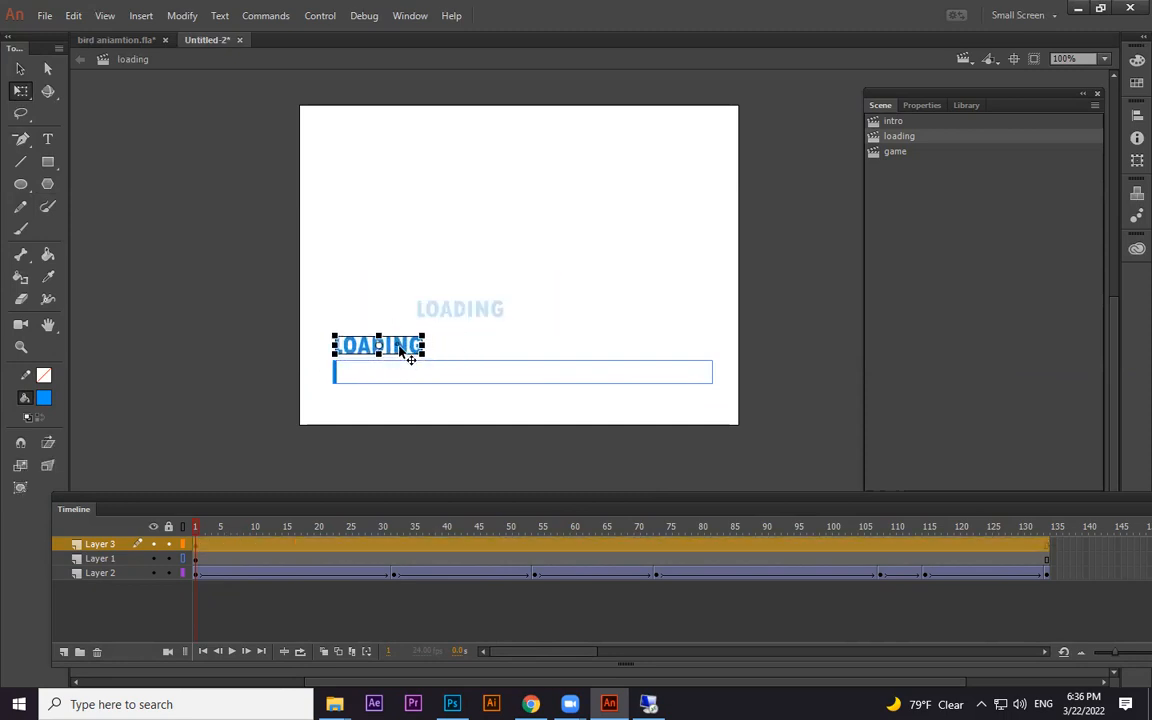
pyautogui.click(503, 325)
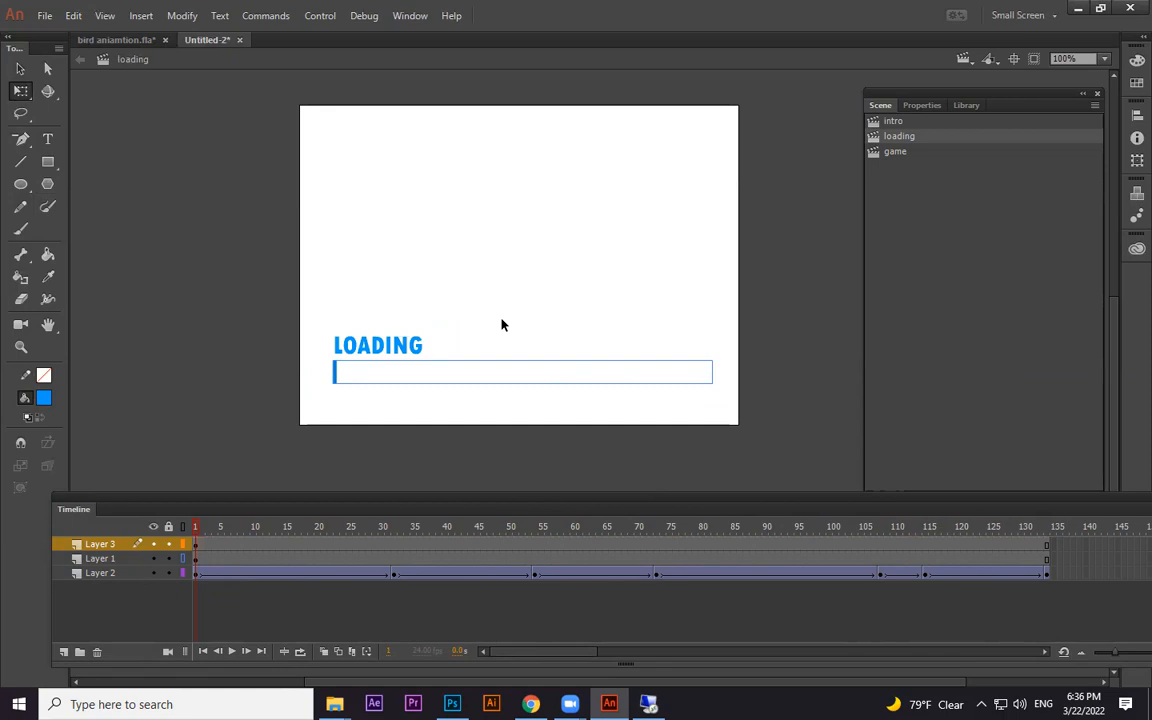
# Step: Convert the LOADING lettering to a Movie Clip symbol
pyautogui.hotkey('ctrl', '=')
pyautogui.hotkey('ctrl', '=')
pyautogui.hotkey('ctrl', '-')
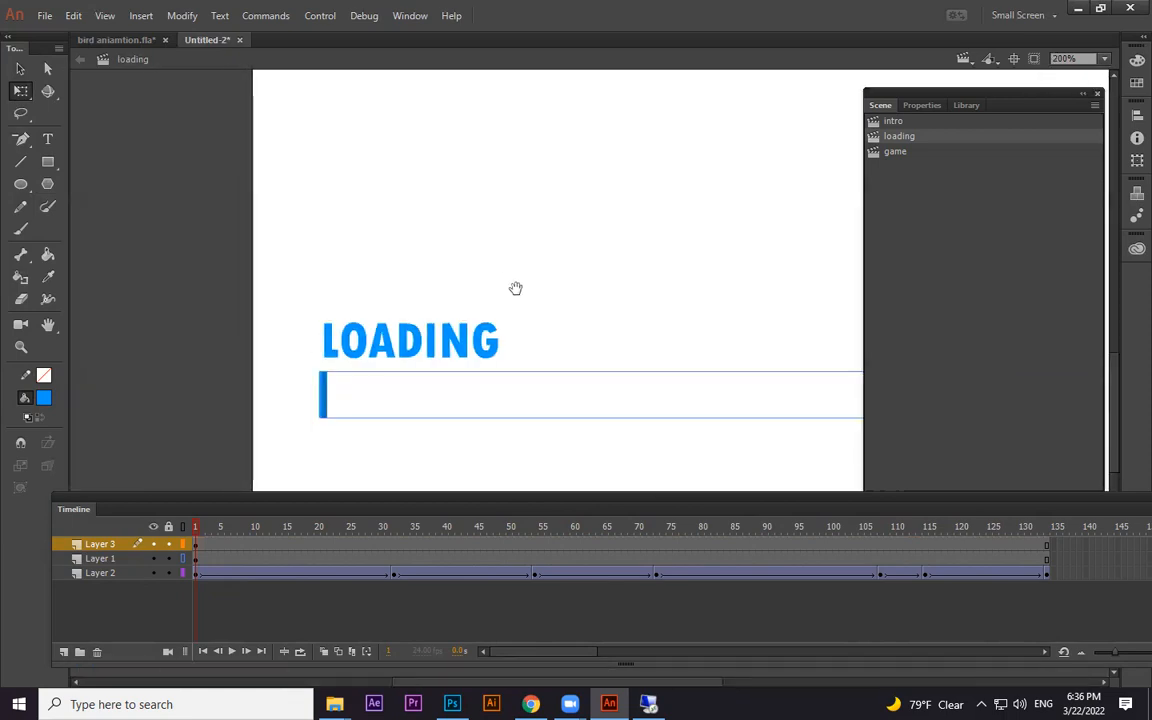
pyautogui.click(295, 370)
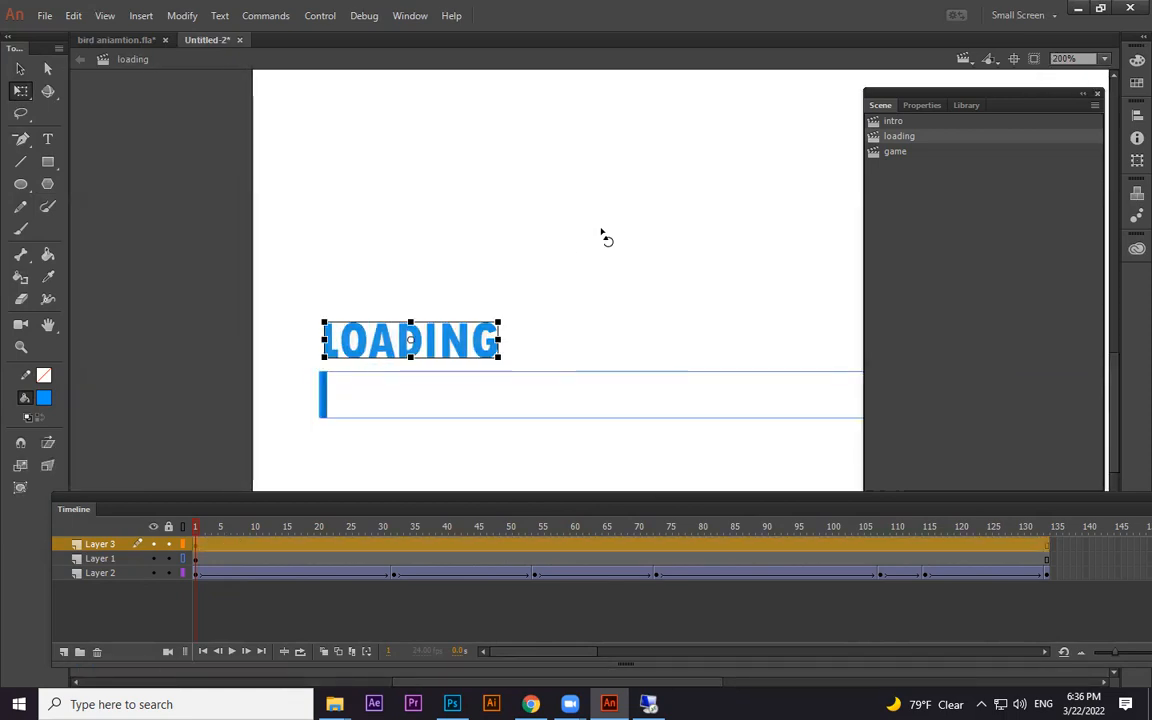
pyautogui.press('F8')
pyautogui.click(391, 234)
pyautogui.click(396, 254)
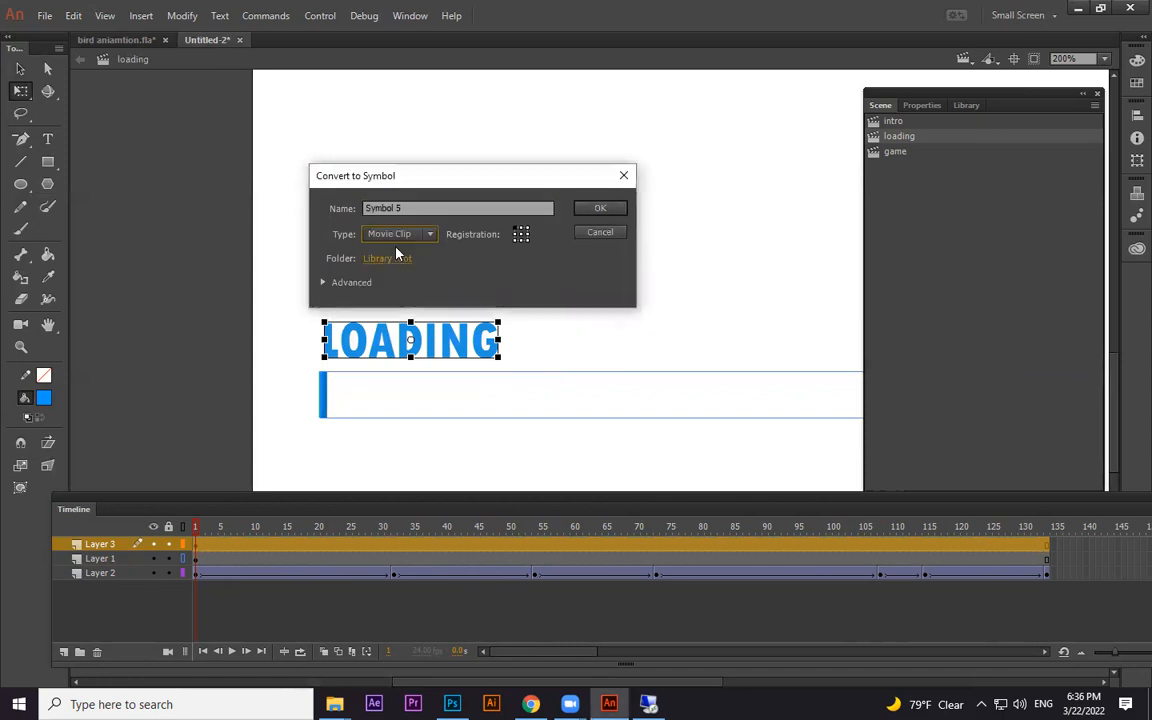
pyautogui.click(600, 208)
# Step: Inside the LOADING movie clip, insert keyframes at frames 2 and 3 and draw a small blue dot after the word at frame 3
pyautogui.doubleClick(465, 340)
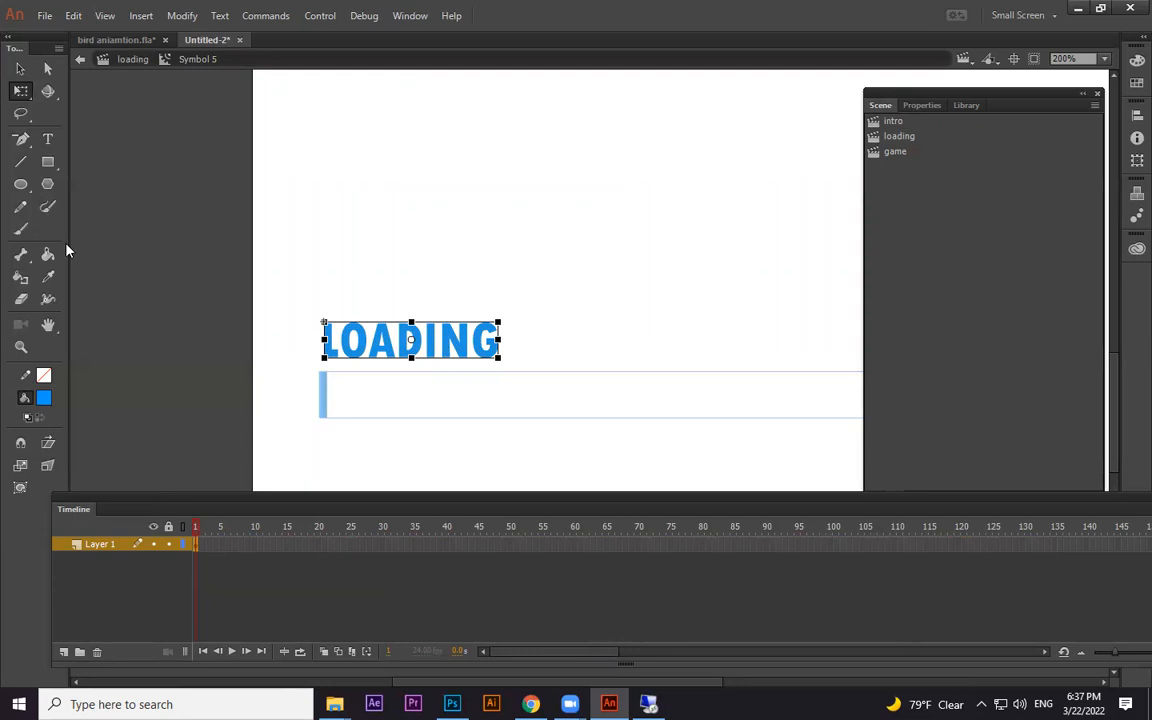
pyautogui.press('F6')
pyautogui.press('F6')
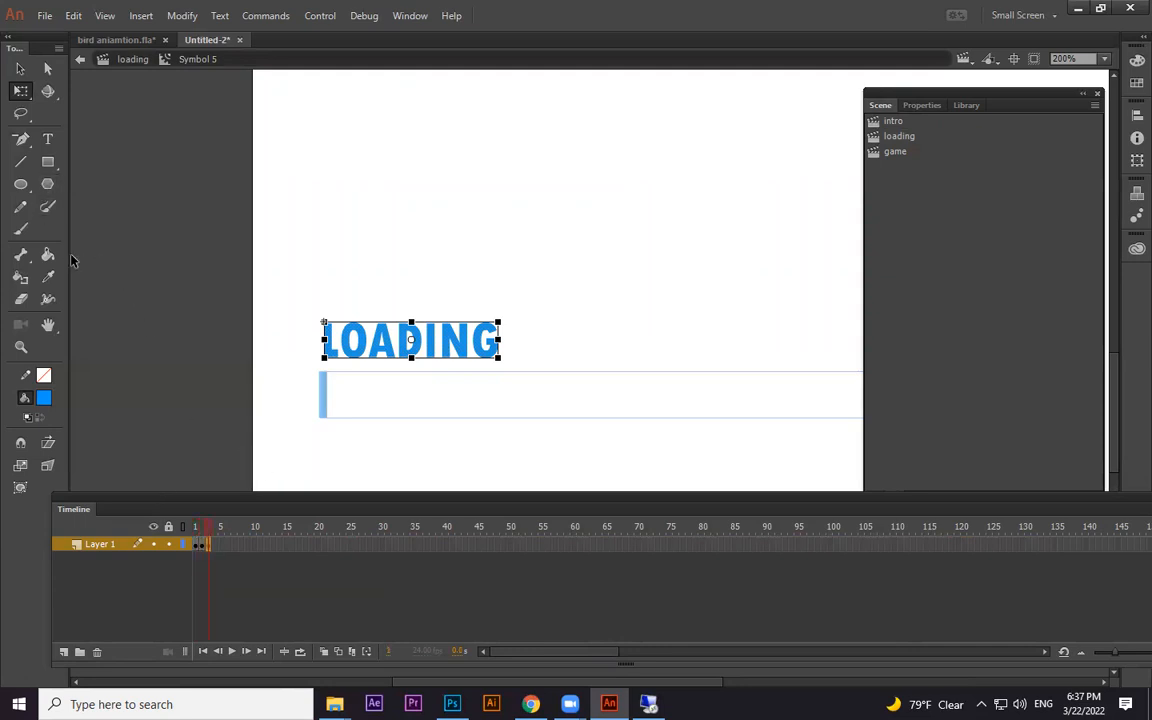
pyautogui.click(20, 183)
pyautogui.moveTo(505, 341); pyautogui.dragTo(520, 356)
pyautogui.press('v')
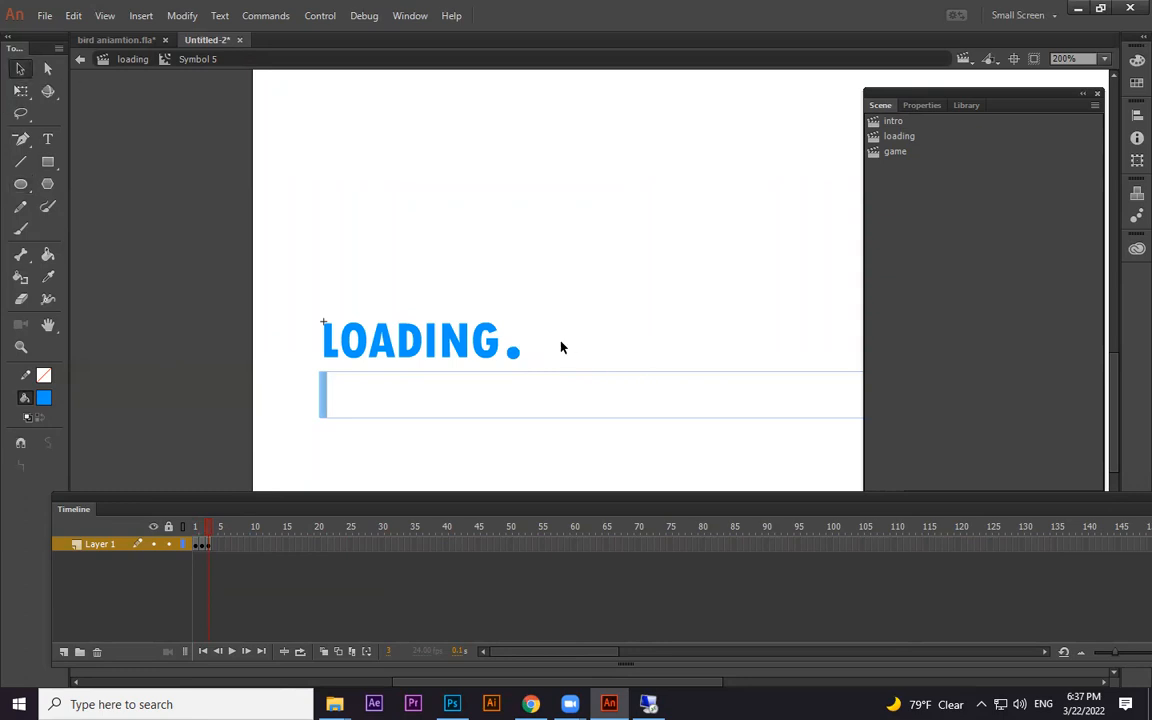
# Step: Insert keyframes through frame 9, copying the dot to add a second at frame 5 and a third at frame 7, and preview the clip
pyautogui.press('F6')
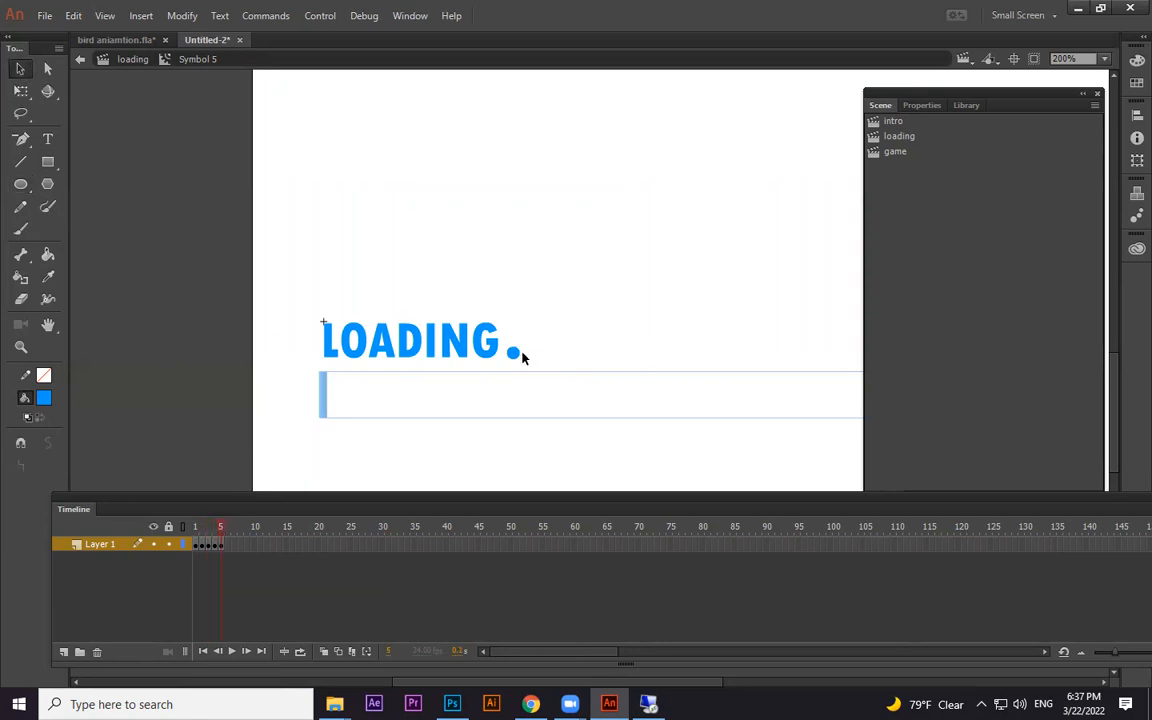
pyautogui.moveTo(517, 356); pyautogui.dragTo(531, 356)
pyautogui.press('F6')
pyautogui.press('F6')
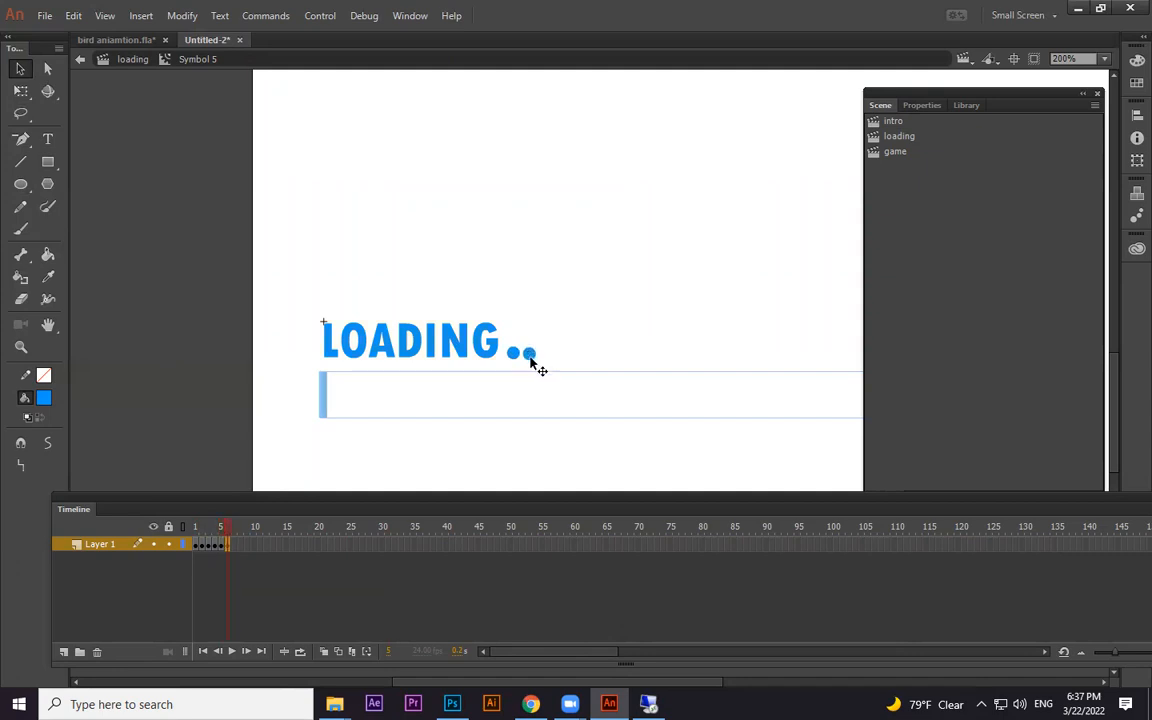
pyautogui.moveTo(530, 358); pyautogui.dragTo(551, 360)
pyautogui.hotkey('ctrl', 'z')
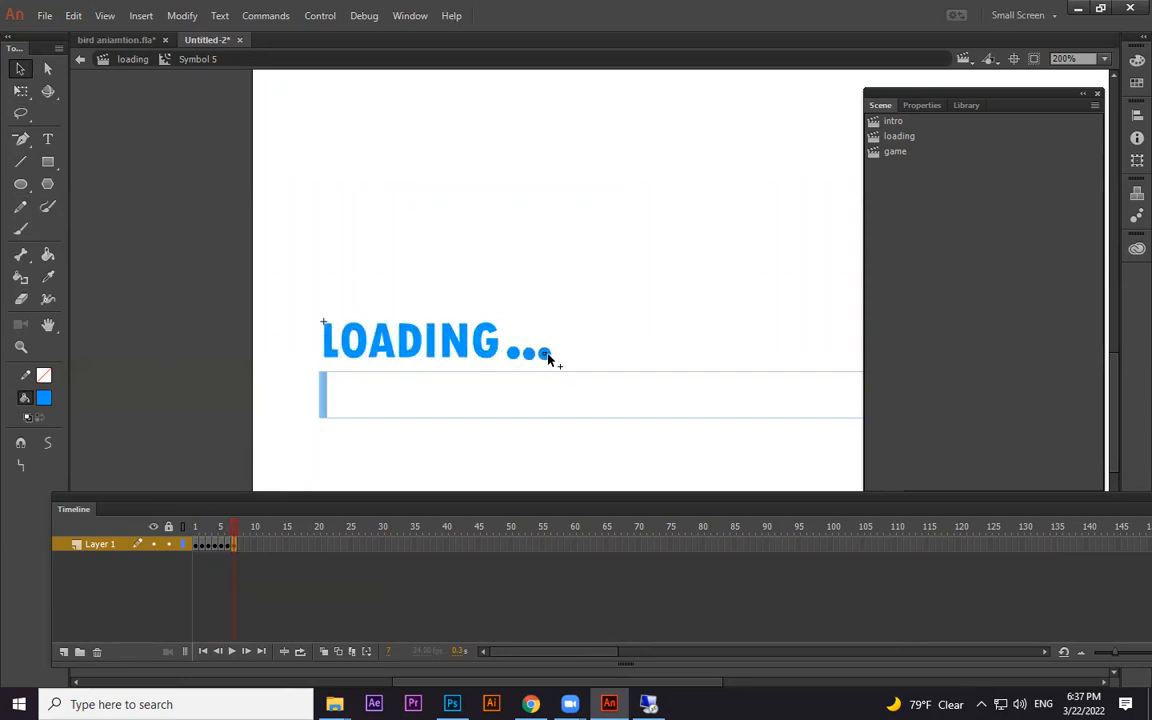
pyautogui.press('F6')
pyautogui.press('F6')
pyautogui.moveTo(197, 528); pyautogui.dragTo(213, 532)
pyautogui.press('Return')
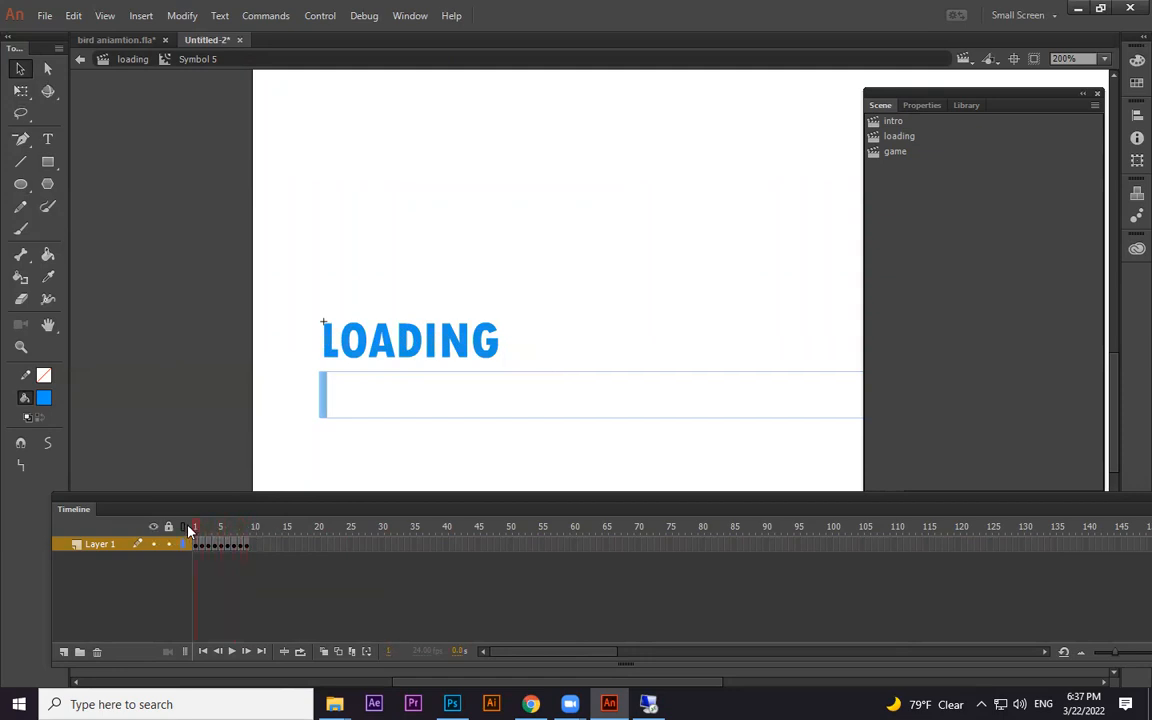
# Step: Return to the loading scene and test the movie, trying the maze and its TRY AGAIN button before closing the preview
pyautogui.click(132, 59)
pyautogui.hotkey('ctrl', 'Return')
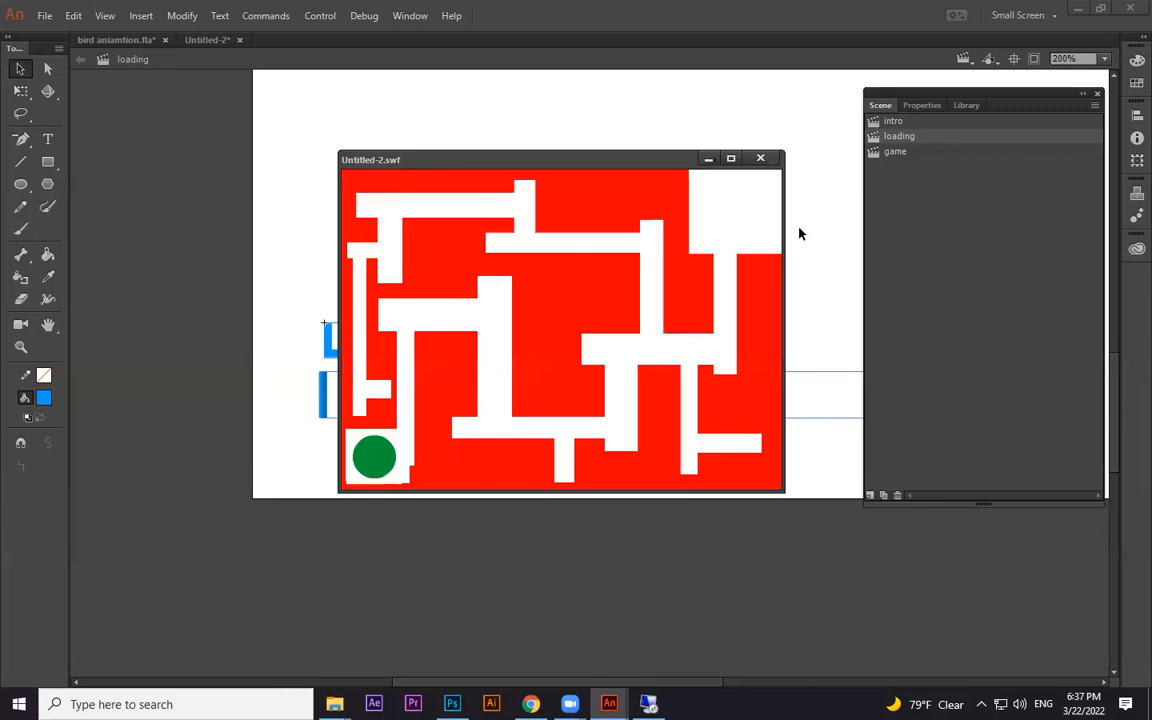
pyautogui.moveTo(758, 280)
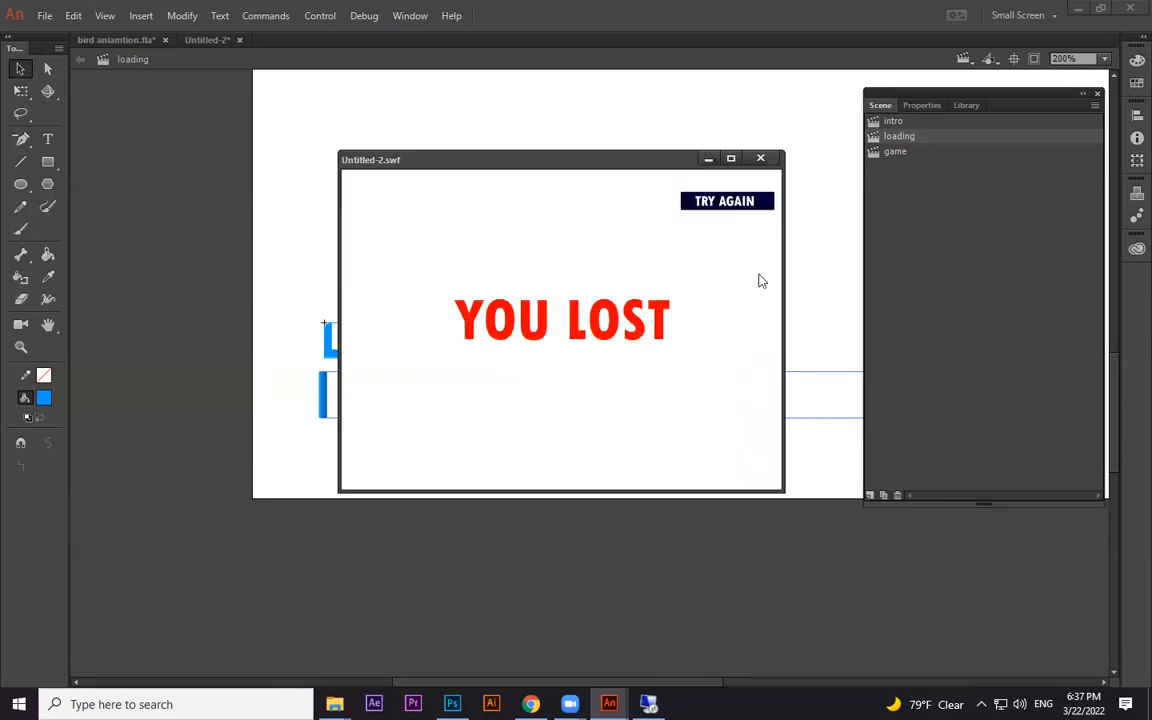
pyautogui.click(740, 205)
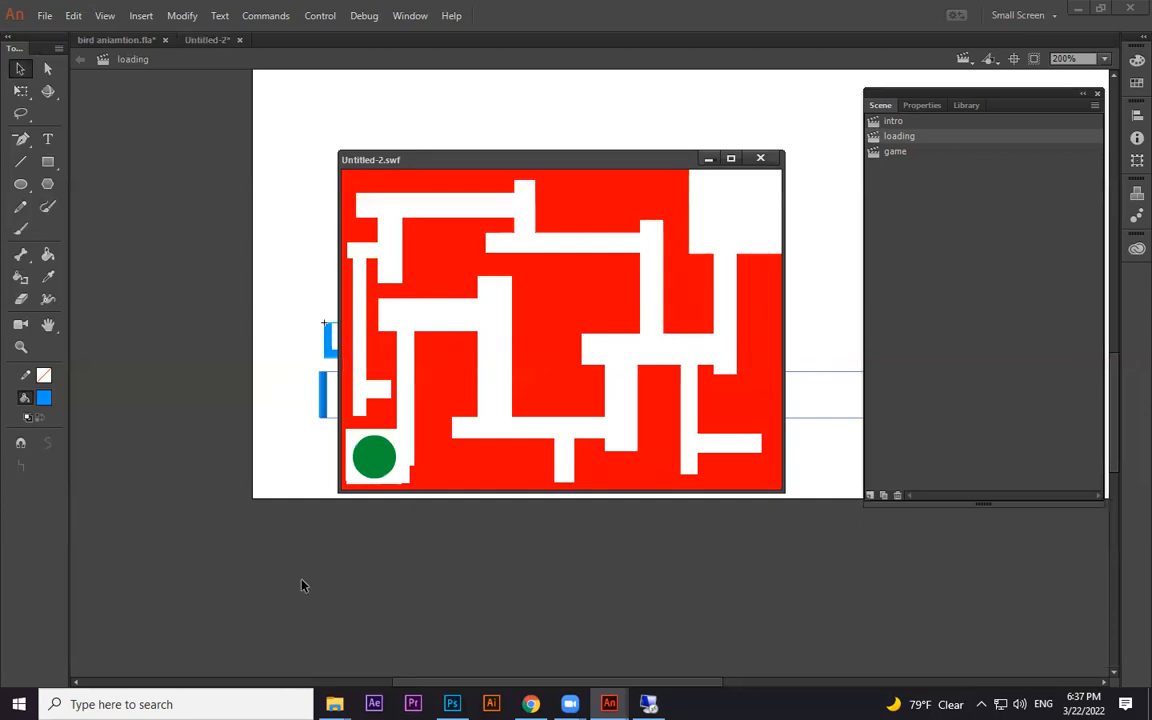
pyautogui.moveTo(364, 470)
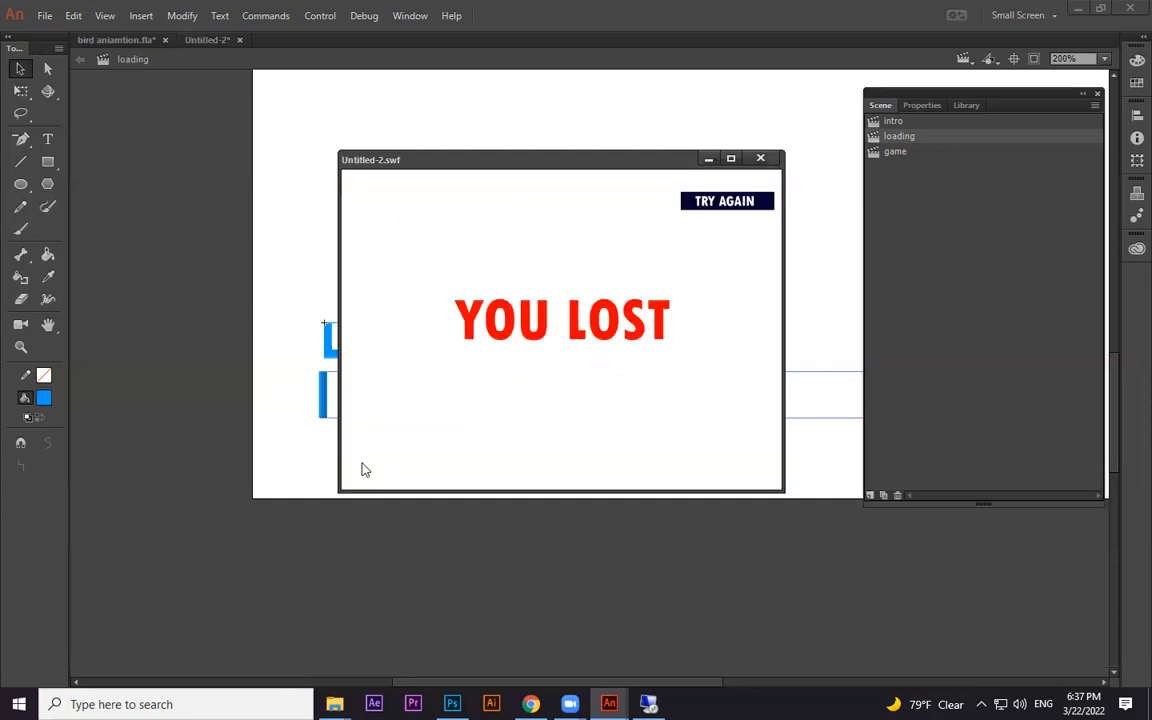
pyautogui.click(735, 206)
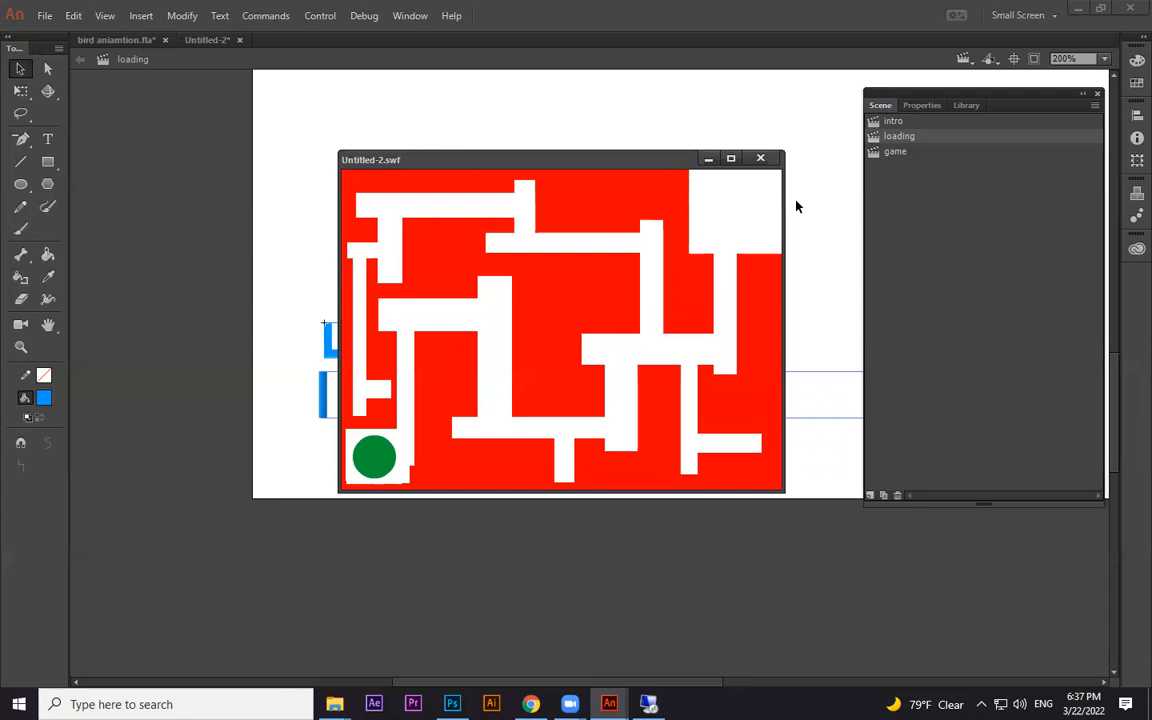
pyautogui.click(760, 158)
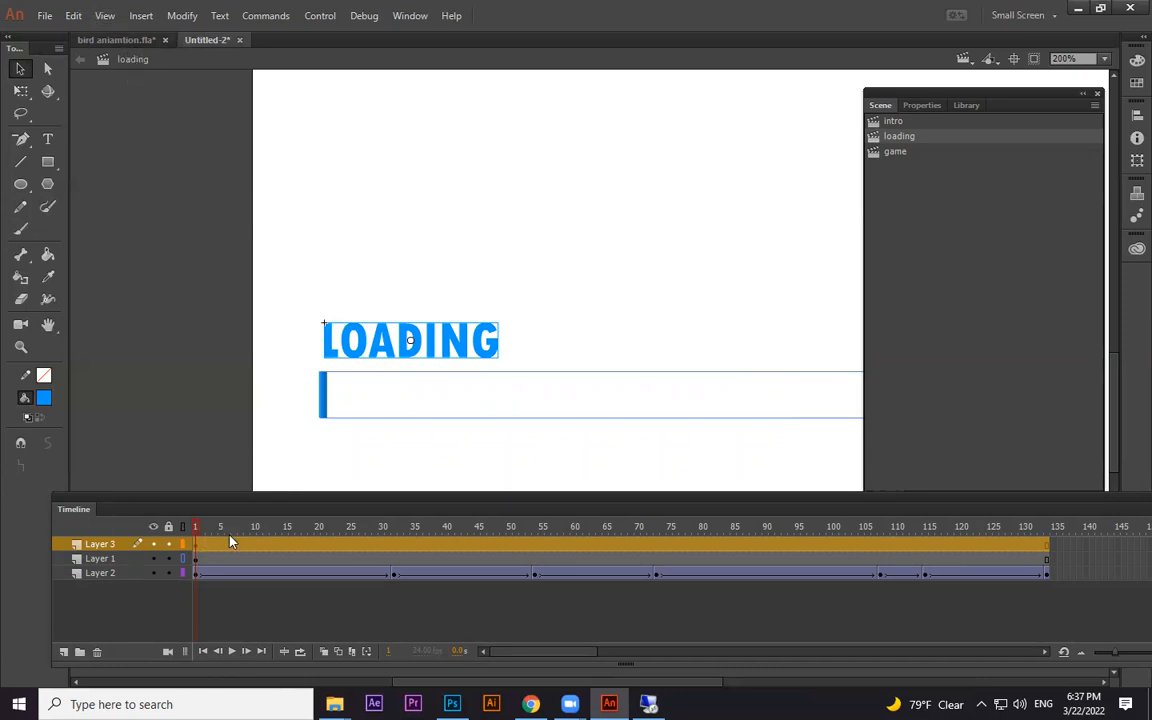
# Step: Open the game scene at 50% zoom and try moving the maze on the stage, undoing the move
pyautogui.click(893, 123)
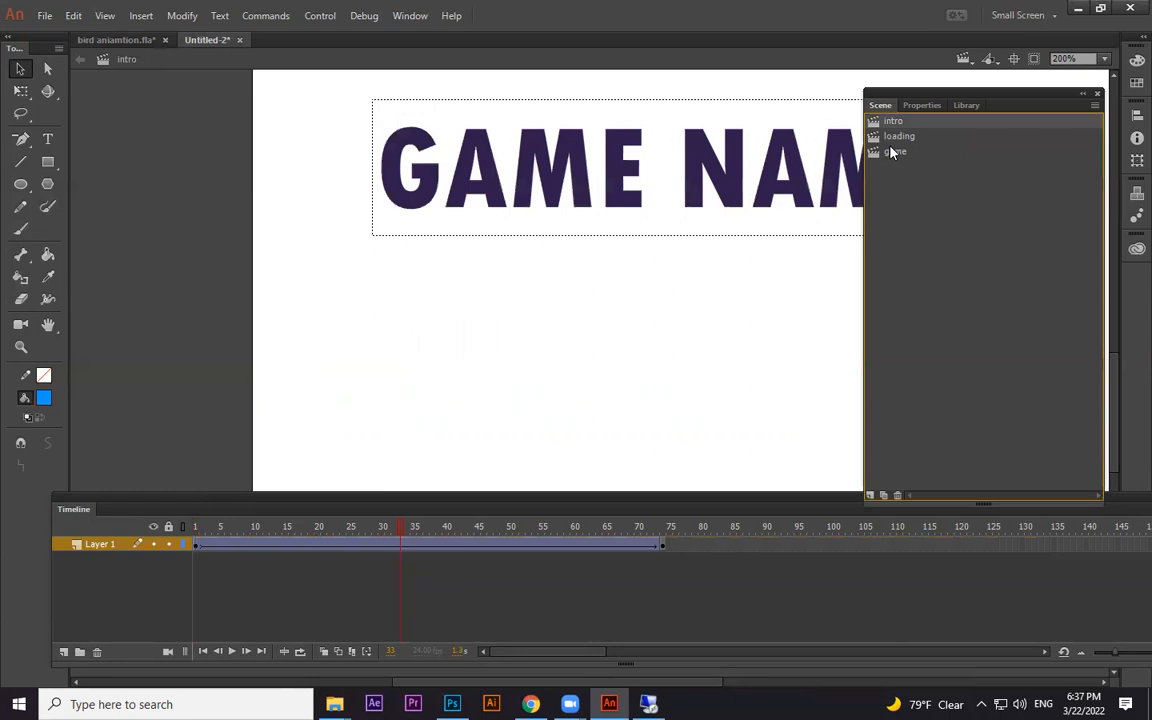
pyautogui.doubleClick(895, 151)
pyautogui.hotkey('ctrl', '-')
pyautogui.hotkey('ctrl', '-')
pyautogui.moveTo(625, 377); pyautogui.dragTo(556, 284)
pyautogui.hotkey('ctrl', 'z')
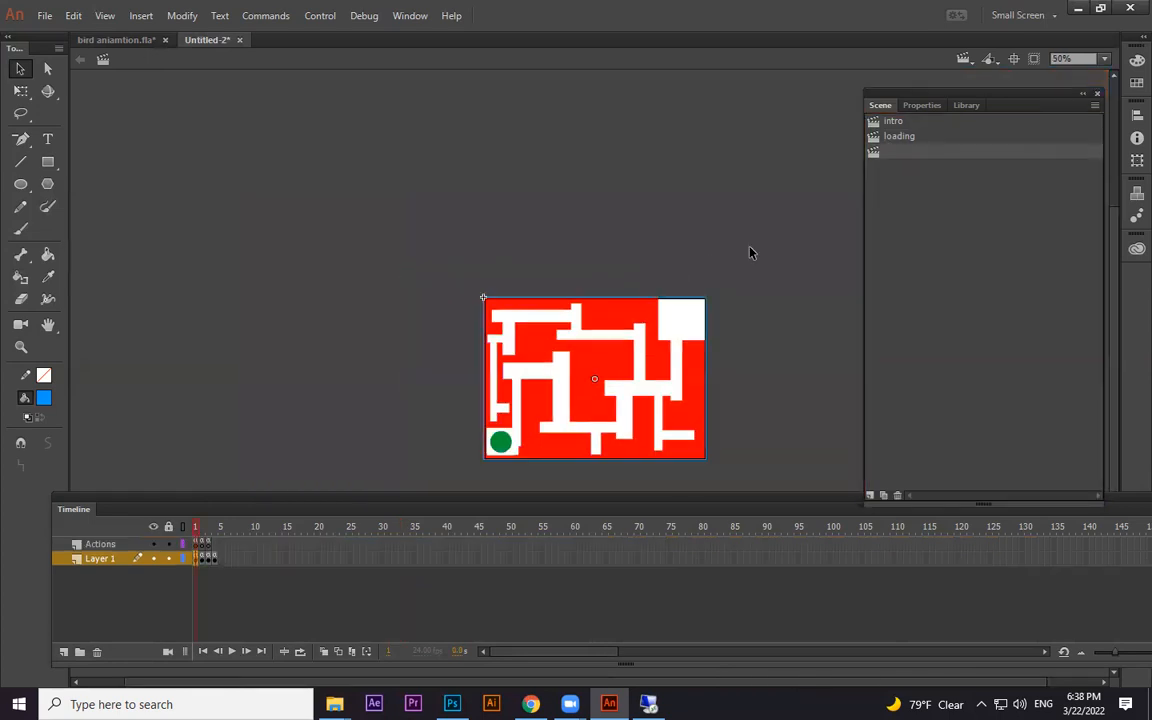
# Step: Draw a small circle in the white corridor junction near the maze's centre at 100% zoom and fill it with red
pyautogui.click(749, 246)
pyautogui.hotkey('ctrl', '=')
pyautogui.moveTo(640, 298); pyautogui.dragTo(554, 169)
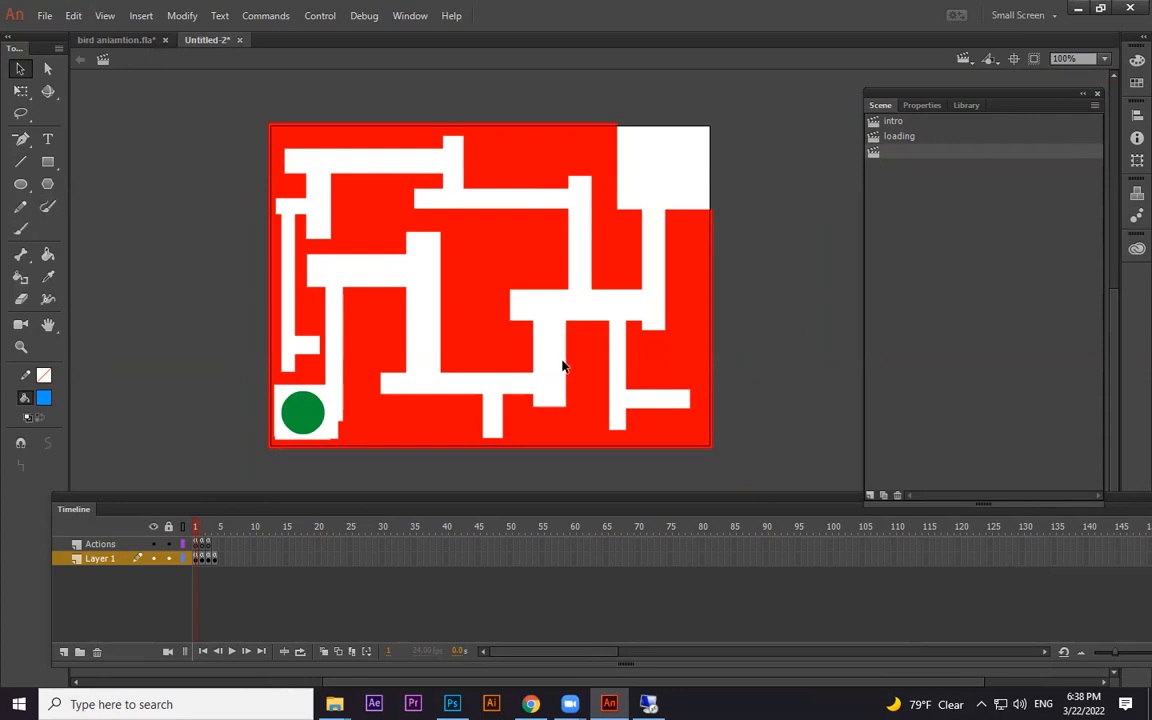
pyautogui.click(20, 184)
pyautogui.moveTo(539, 297); pyautogui.dragTo(564, 322)
pyautogui.press('v')
pyautogui.click(43, 374)
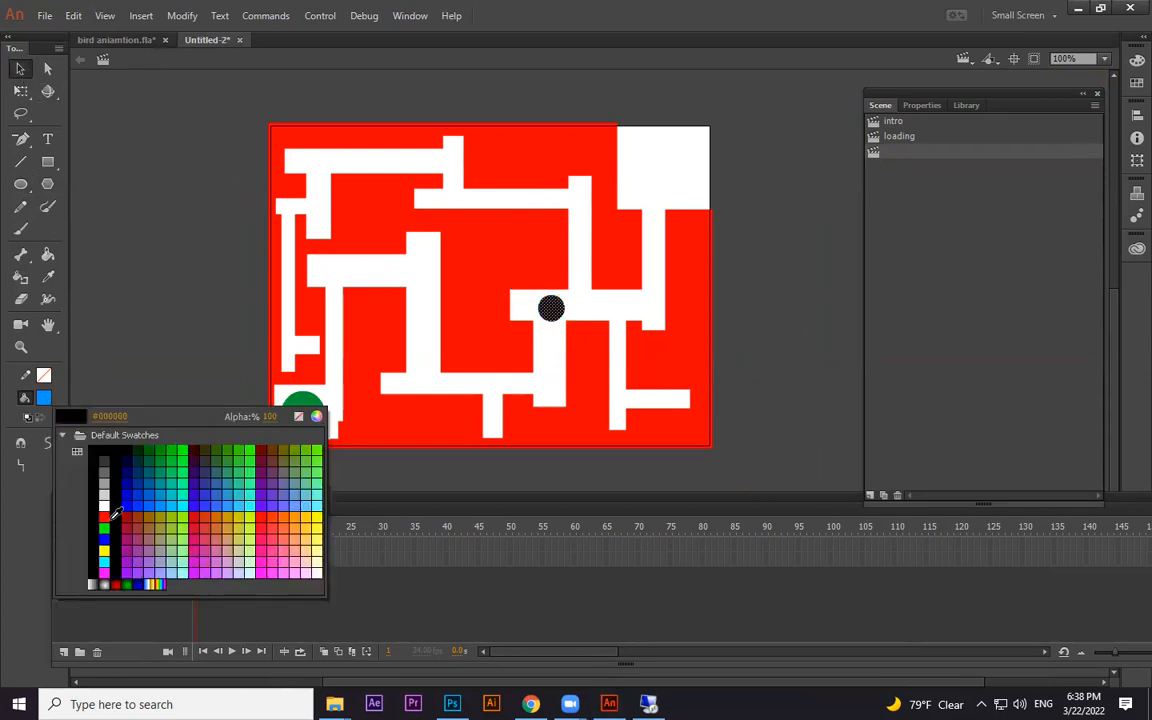
pyautogui.click(210, 515)
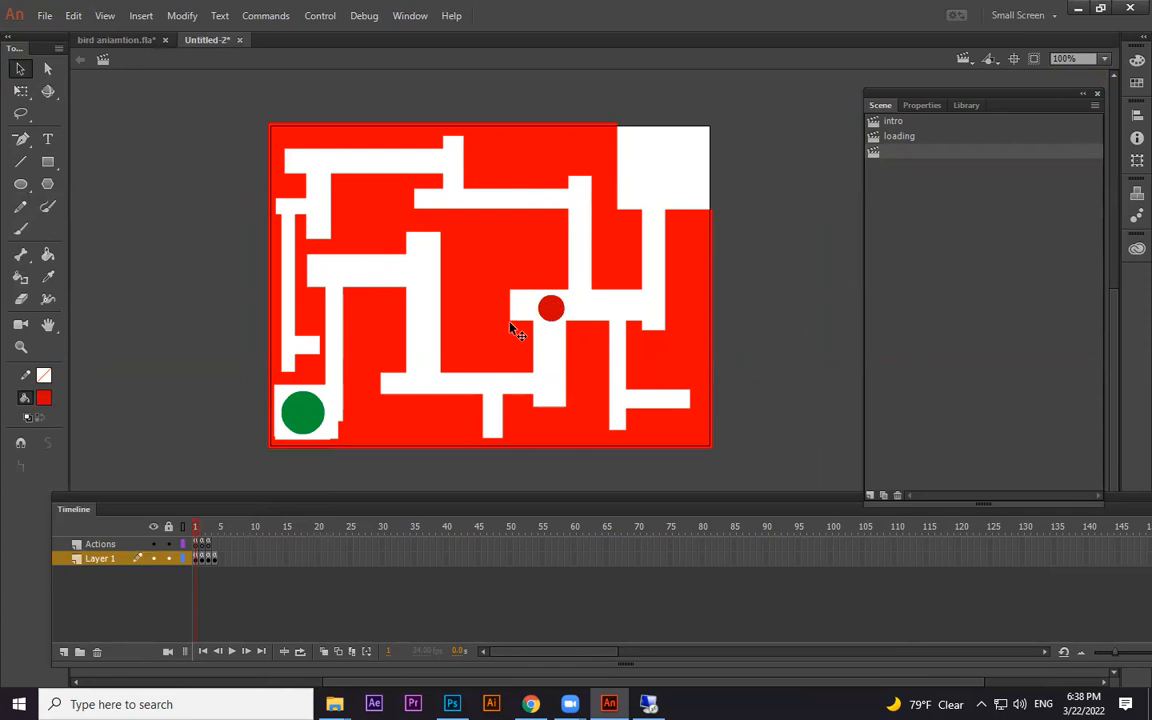
# Step: Convert the red circle to a symbol of type Button
pyautogui.click(558, 309)
pyautogui.press('F8')
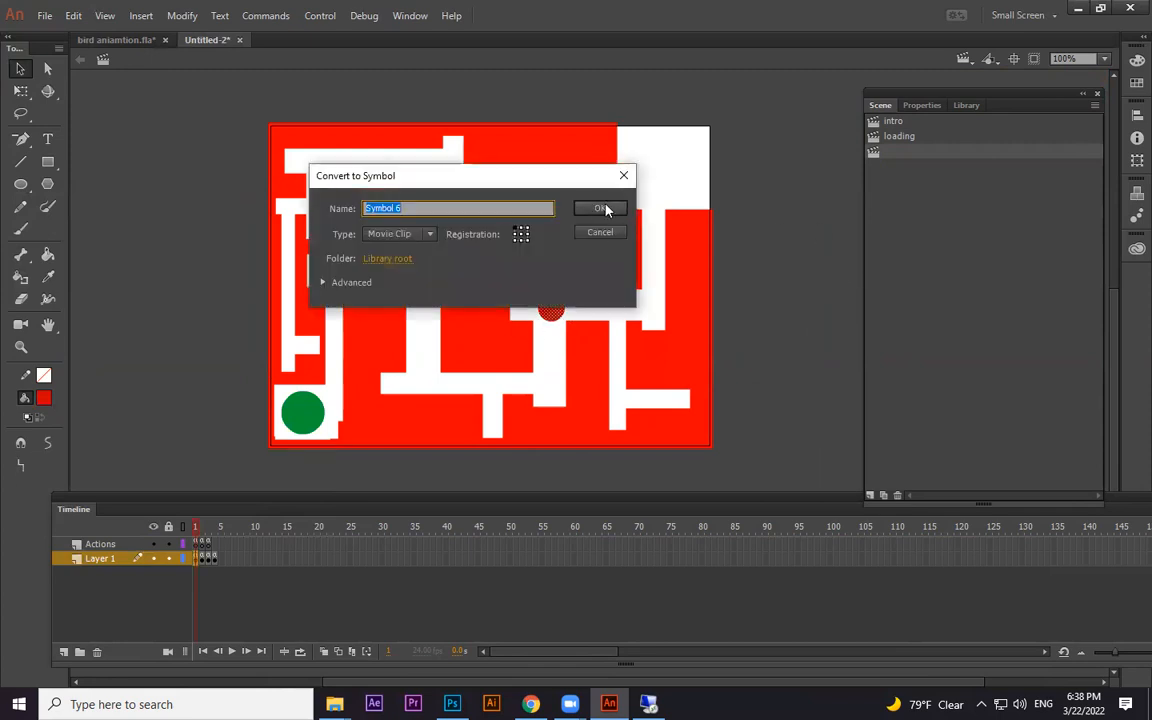
pyautogui.click(428, 234)
pyautogui.click(400, 266)
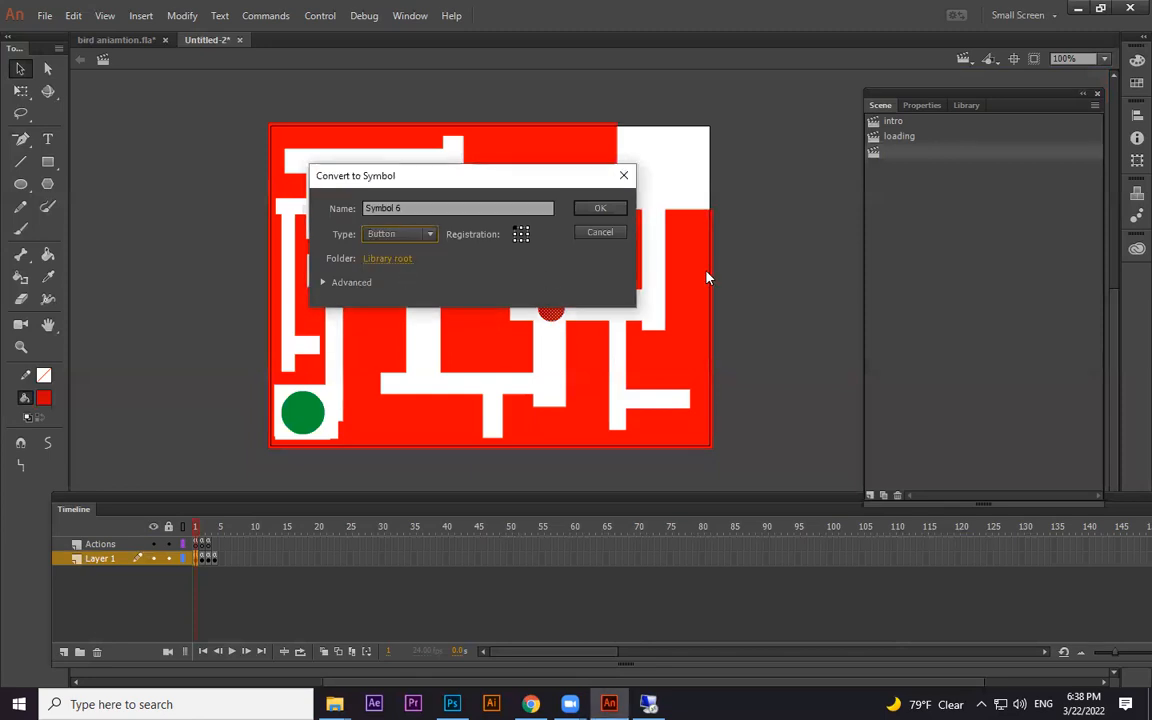
pyautogui.click(620, 209)
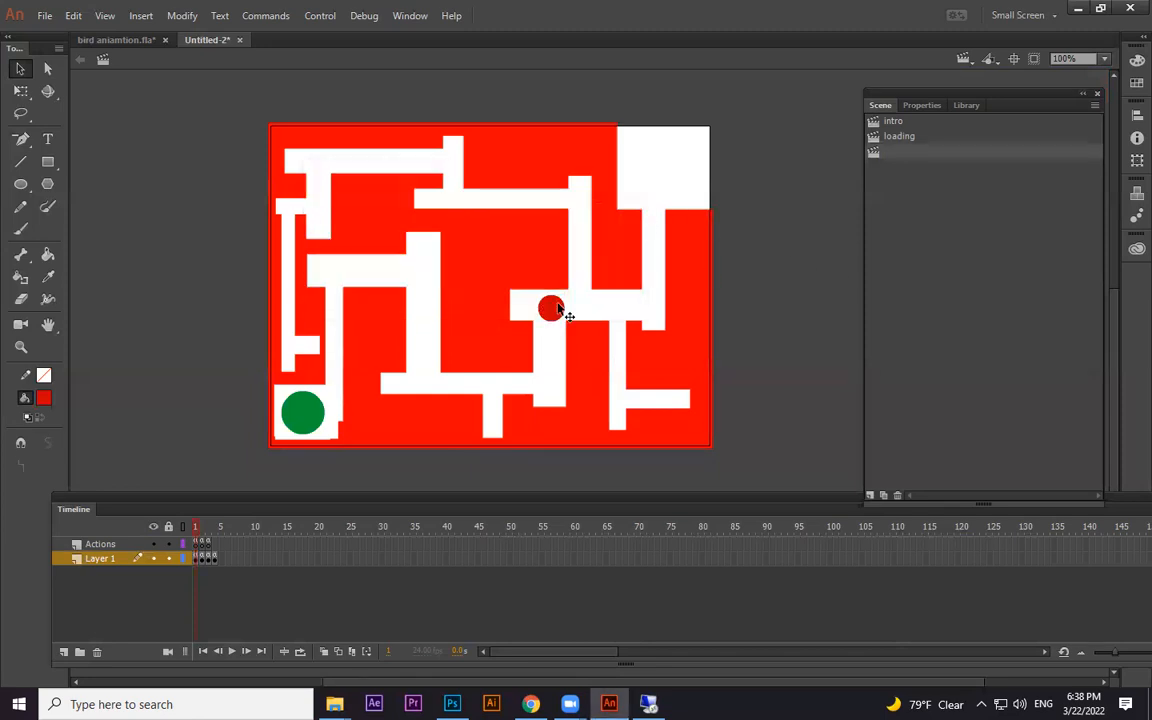
# Step: Apply the ActionScript snippet Click to Go to Frame and Play to the red circle button, accepting an automatic instance name
pyautogui.rightClick(558, 310)
pyautogui.click(556, 322)
pyautogui.press('F9')
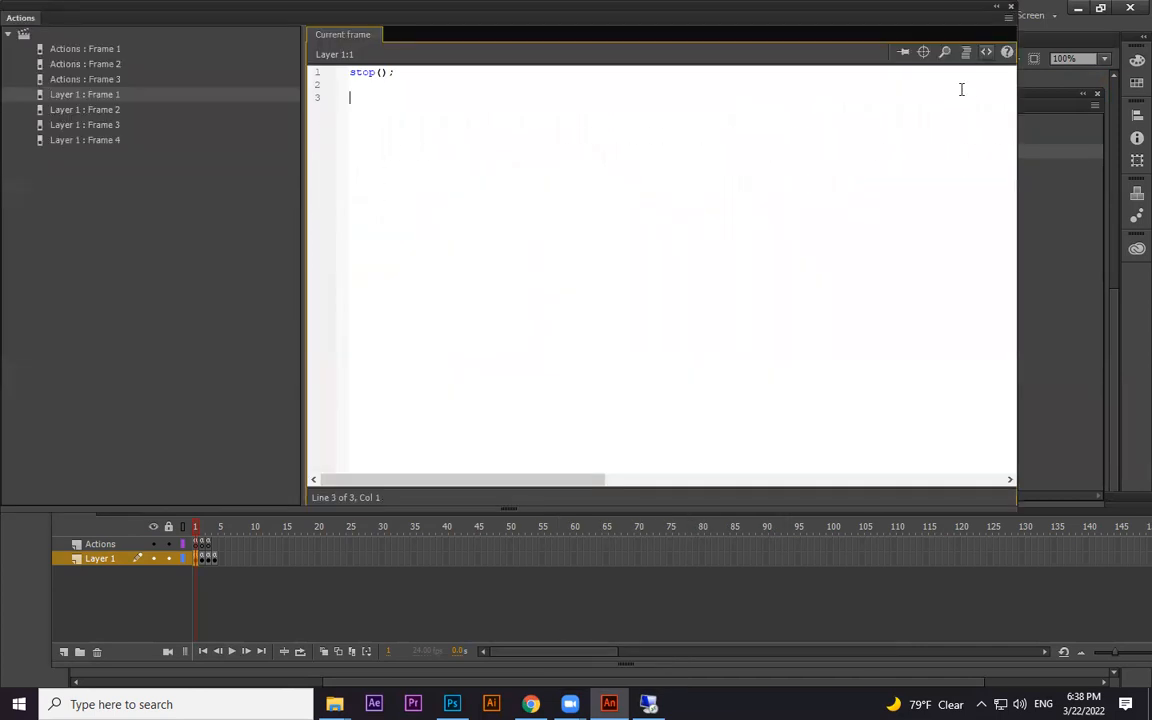
pyautogui.click(986, 51)
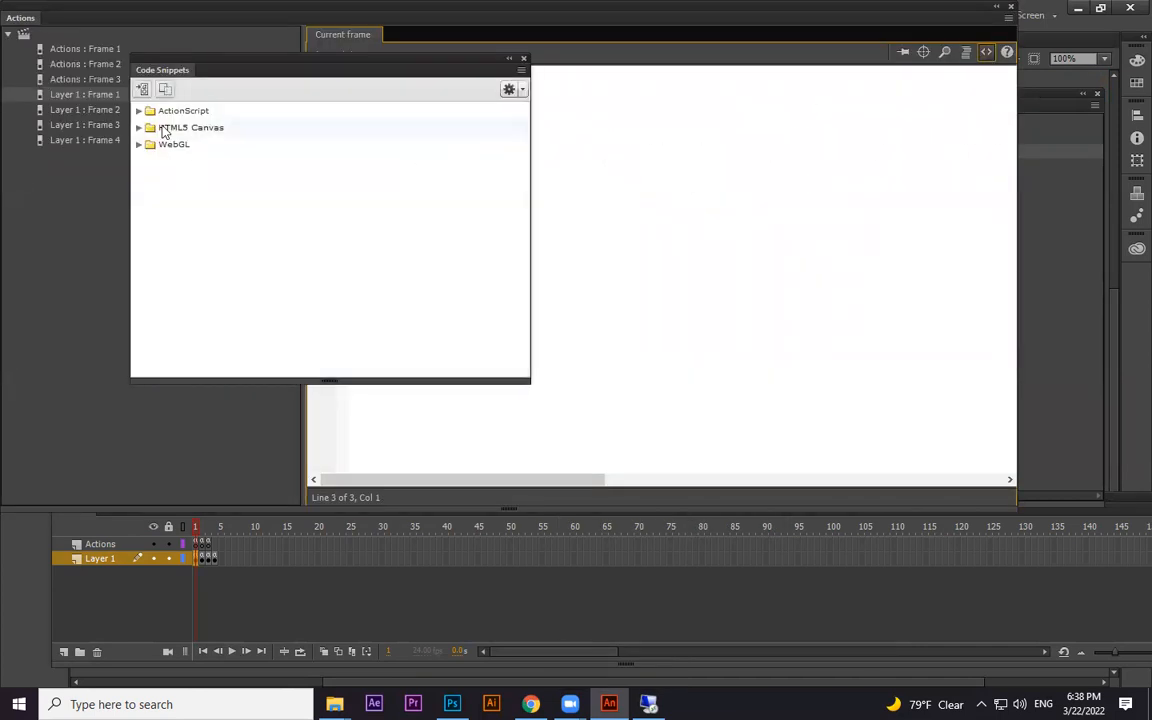
pyautogui.click(140, 112)
pyautogui.click(152, 144)
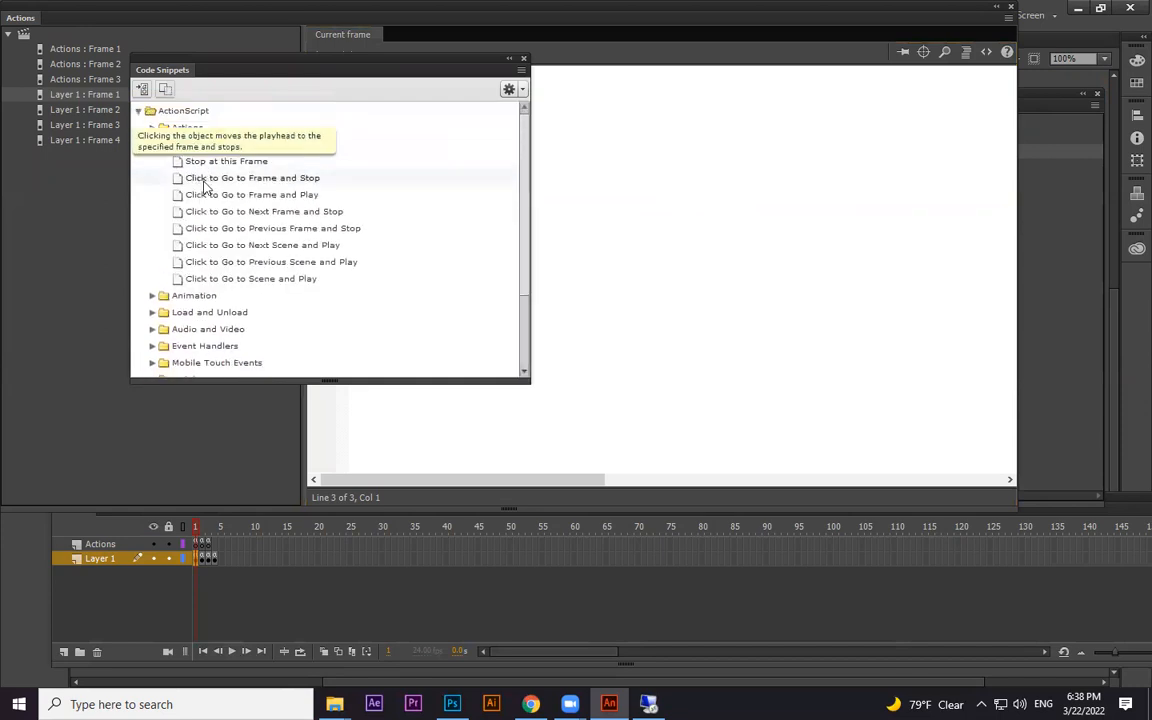
pyautogui.doubleClick(243, 196)
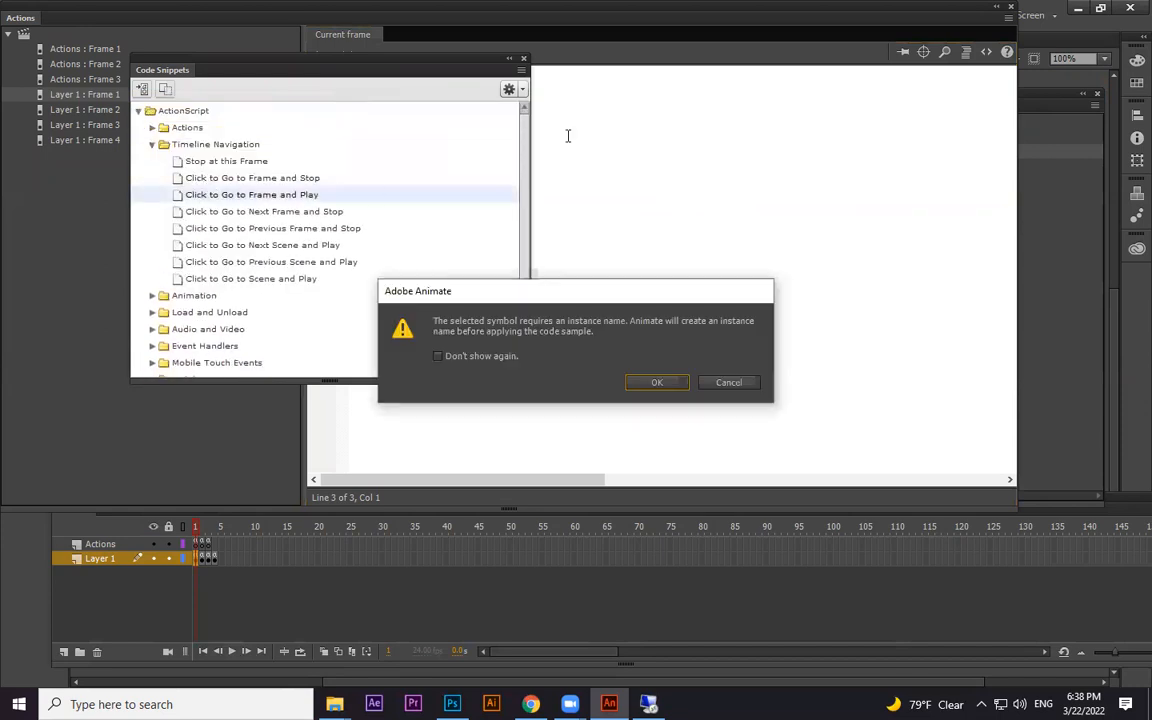
pyautogui.click(656, 384)
# Step: Change the new snippet's gotoAndPlay target to frame 3 and close the code editor
pyautogui.click(464, 431)
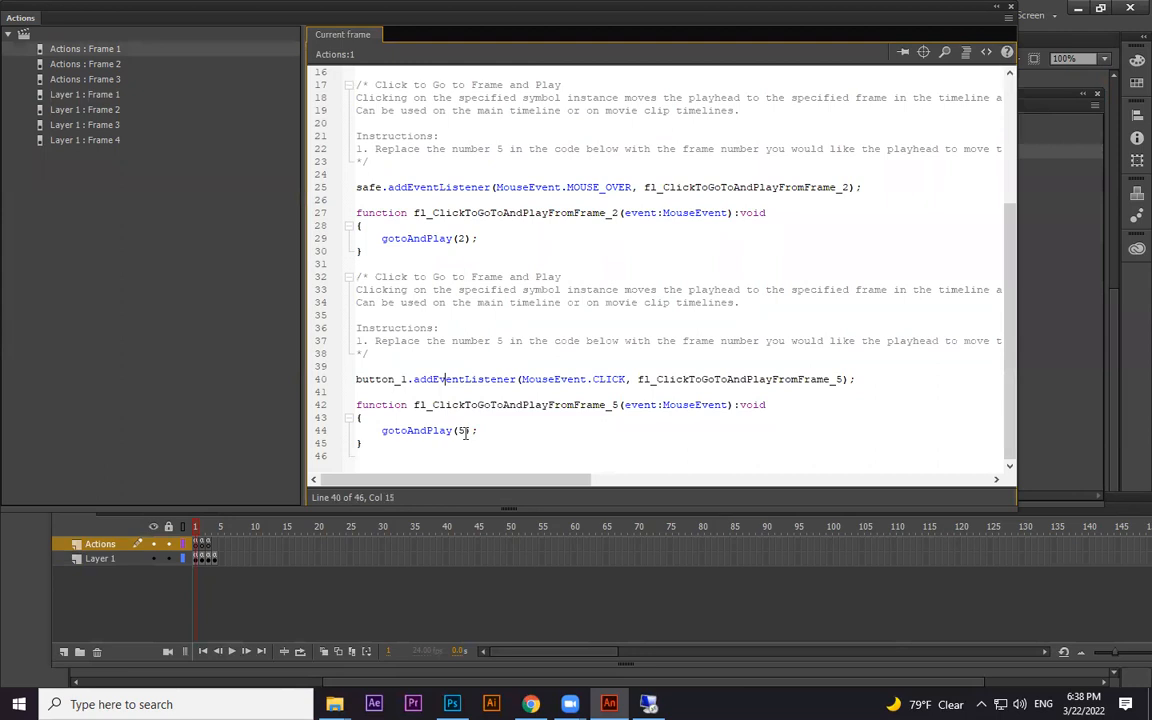
pyautogui.press('BackSpace')
pyautogui.write('3')
pyautogui.press('F9')
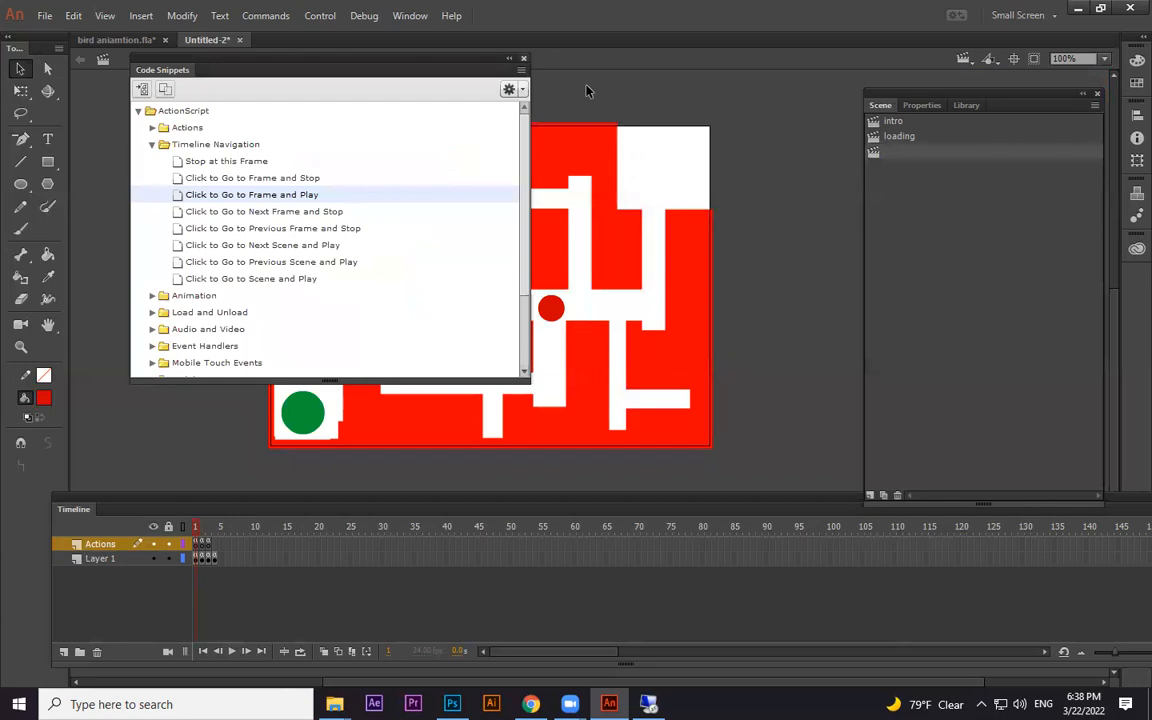
# Step: Test the movie in a maximized preview, try the red circle in the maze, and close the preview
pyautogui.click(523, 58)
pyautogui.hotkey('ctrl', 'Return')
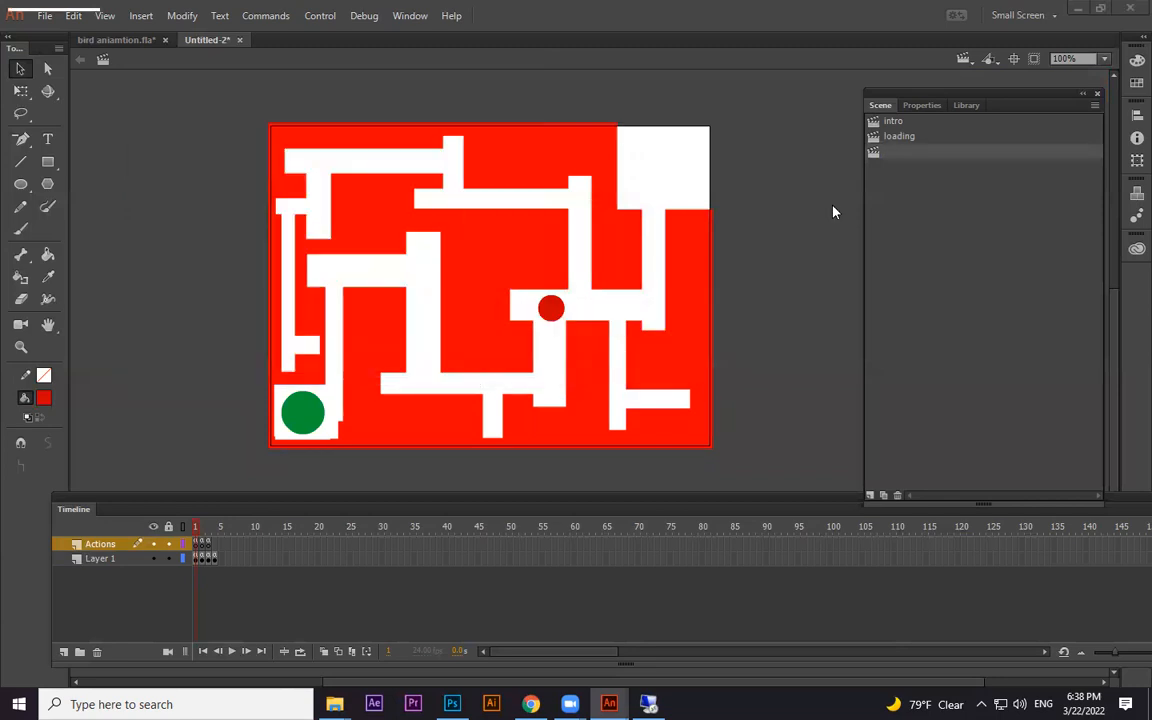
pyautogui.click(730, 157)
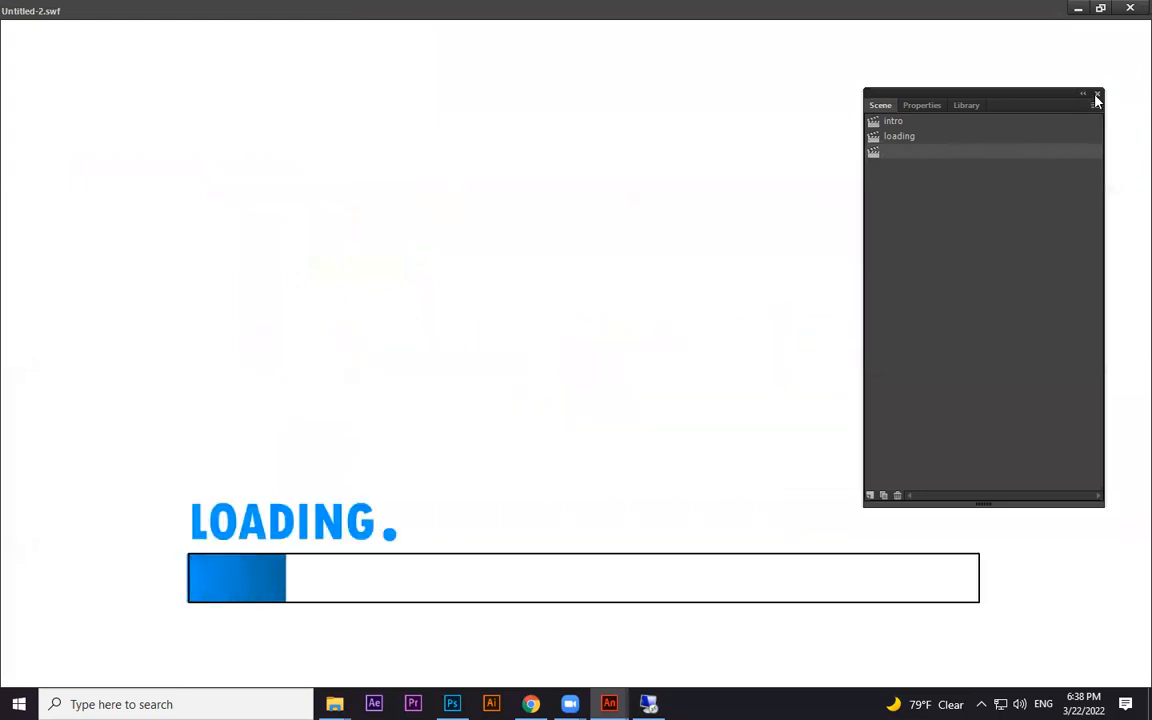
pyautogui.click(1098, 94)
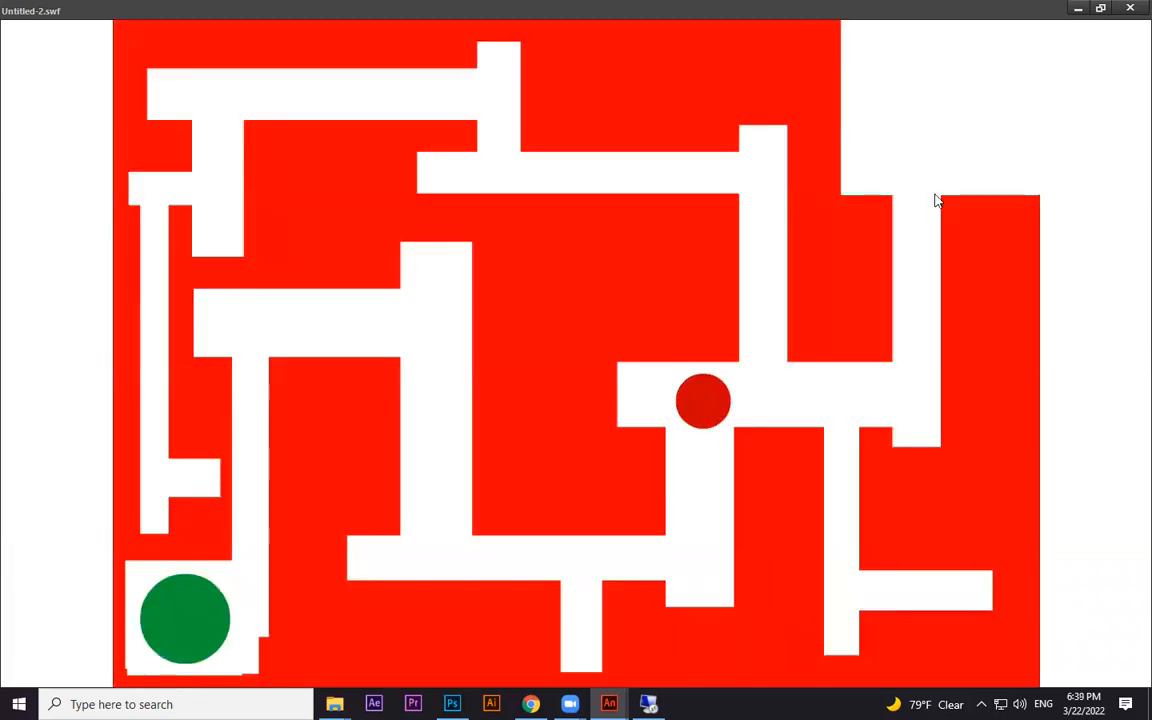
pyautogui.click(715, 404)
pyautogui.click(1130, 8)
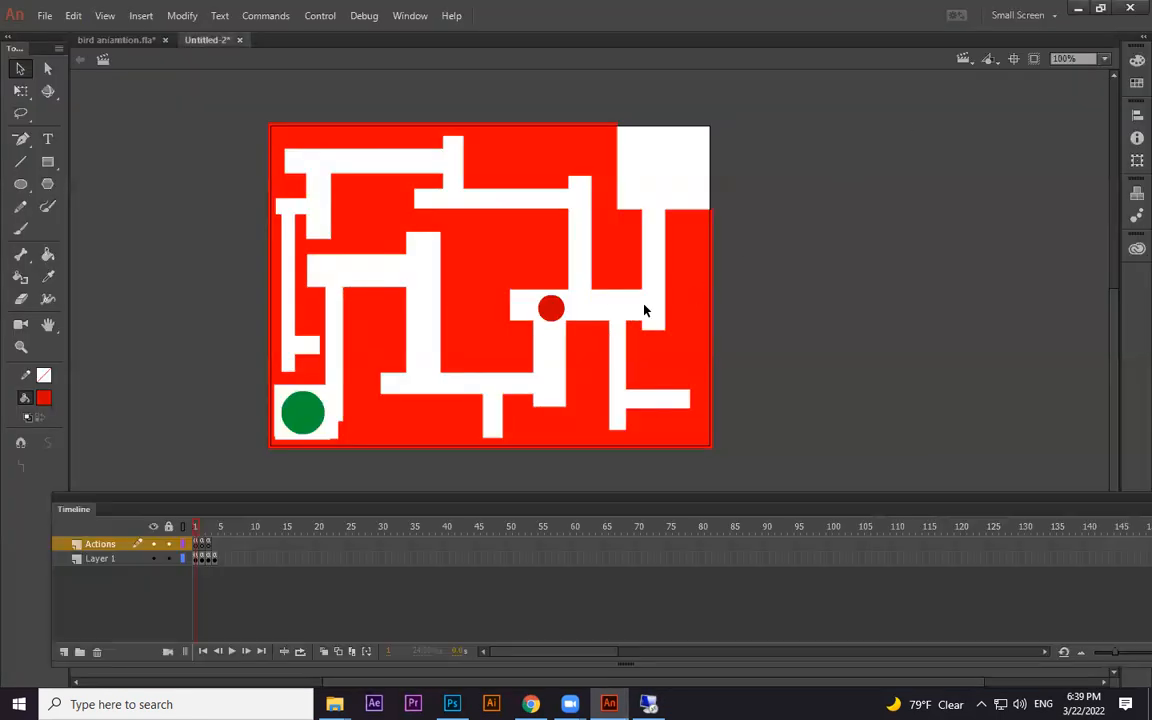
# Step: In the Actions layer's frame 1 script, change the button_1 listener's event from CLICK to MOUSE_OVER
pyautogui.click(551, 310)
pyautogui.press('F9')
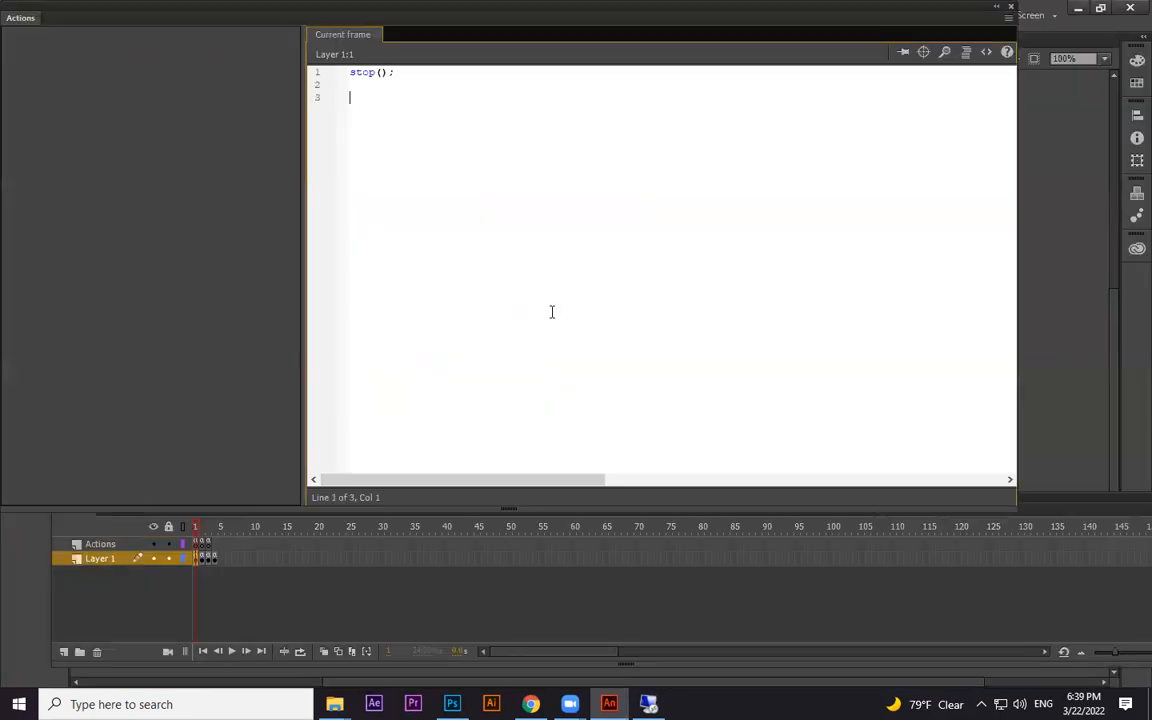
pyautogui.click(111, 141)
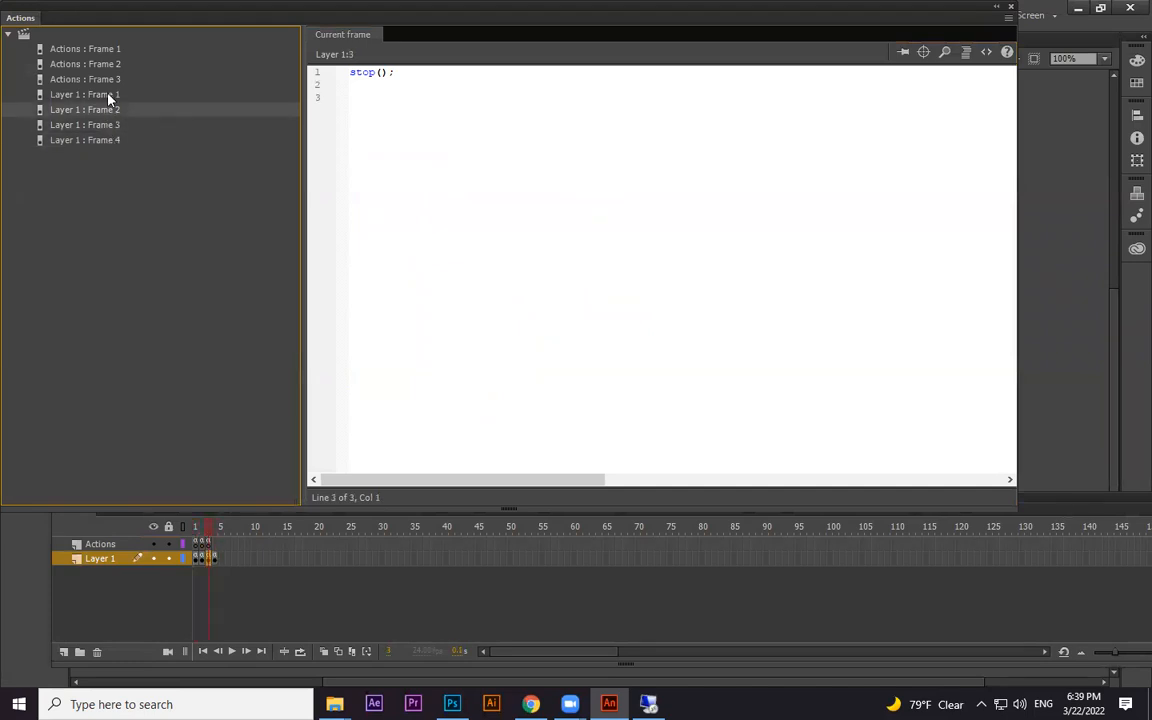
pyautogui.click(110, 95)
pyautogui.click(110, 64)
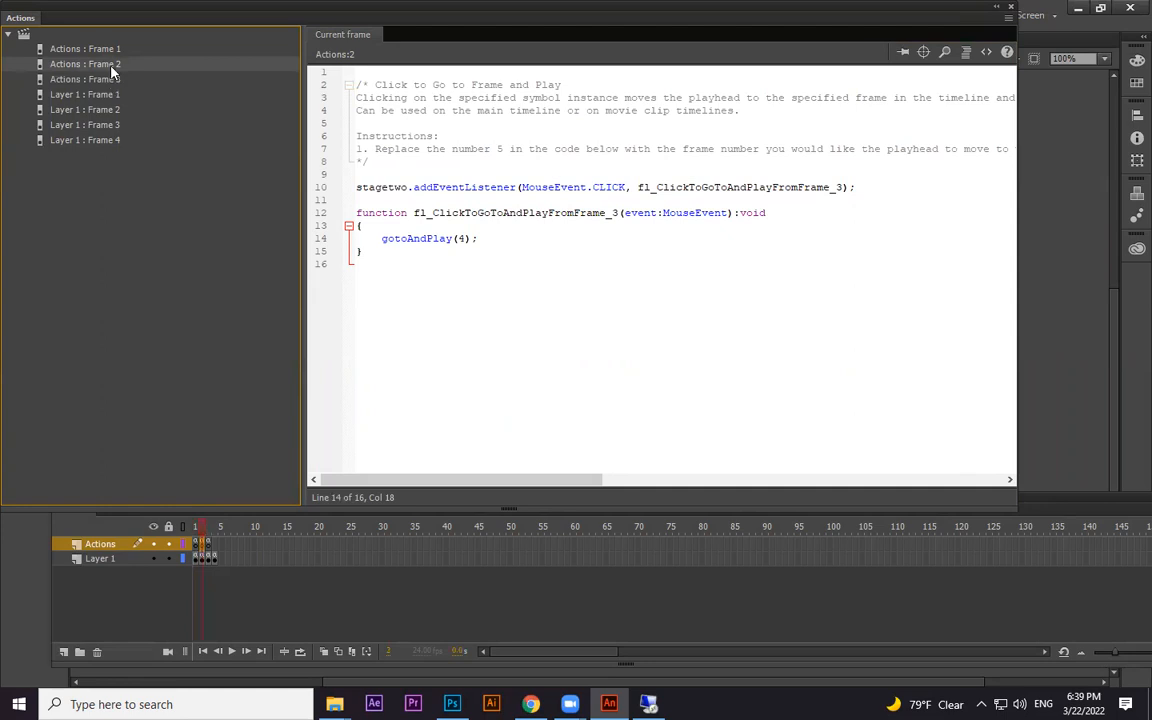
pyautogui.click(110, 50)
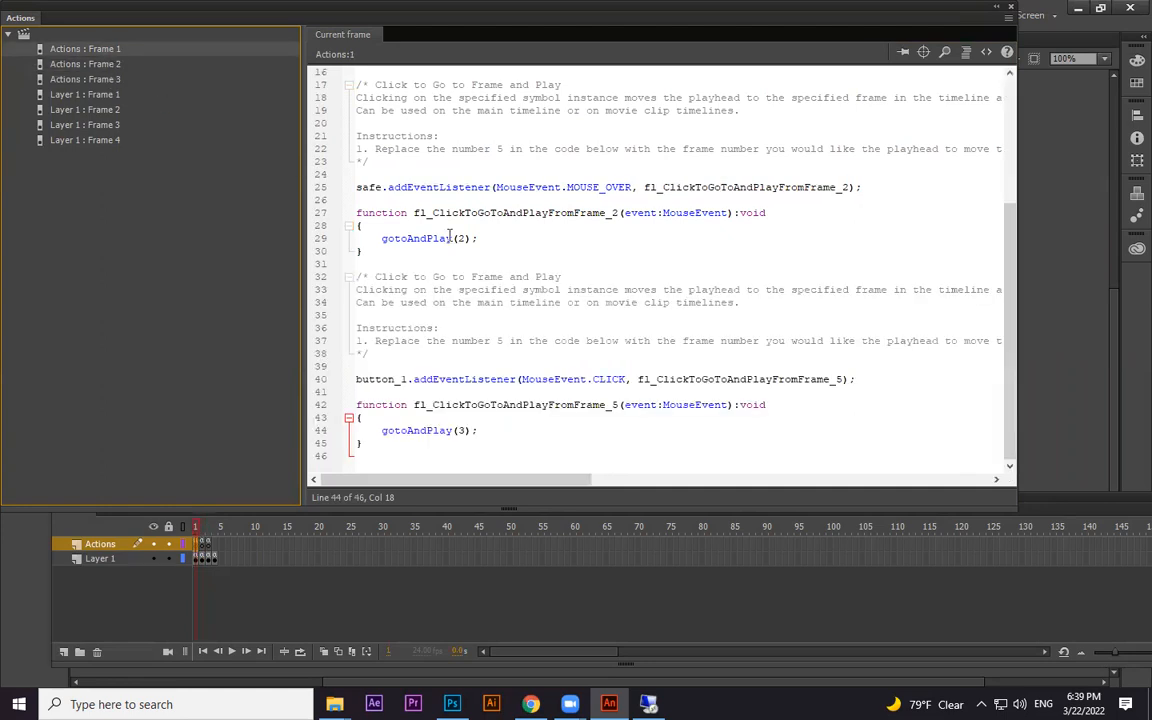
pyautogui.click(465, 432)
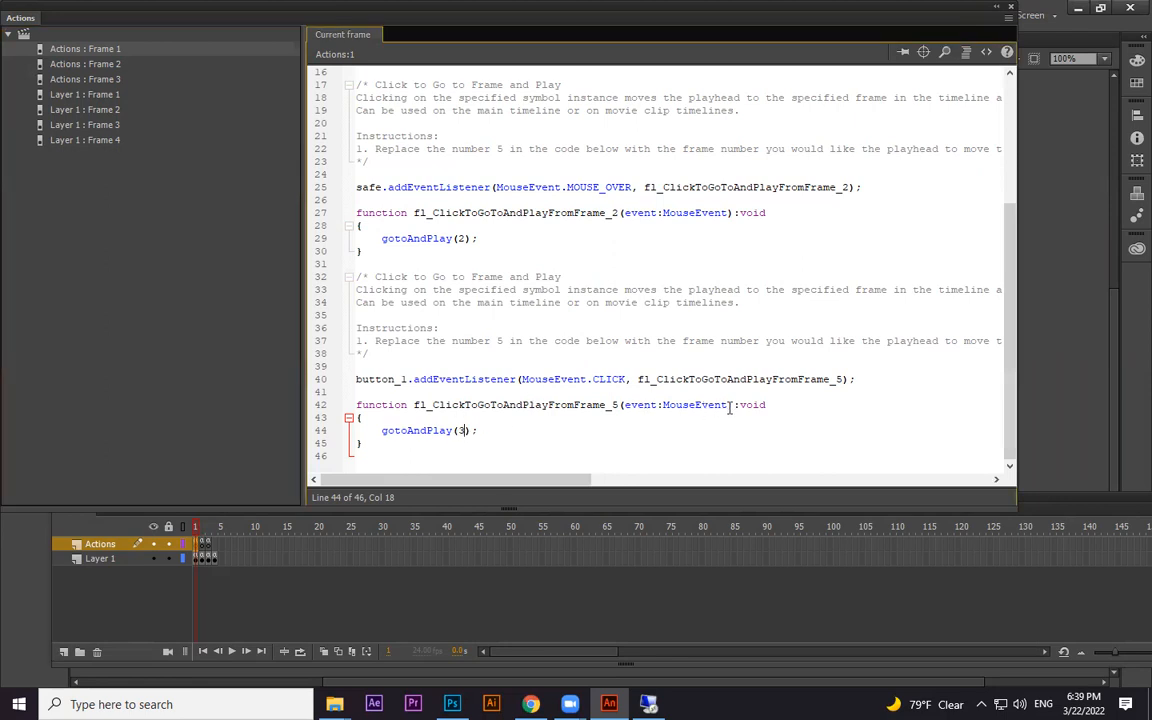
pyautogui.moveTo(627, 380); pyautogui.dragTo(594, 380)
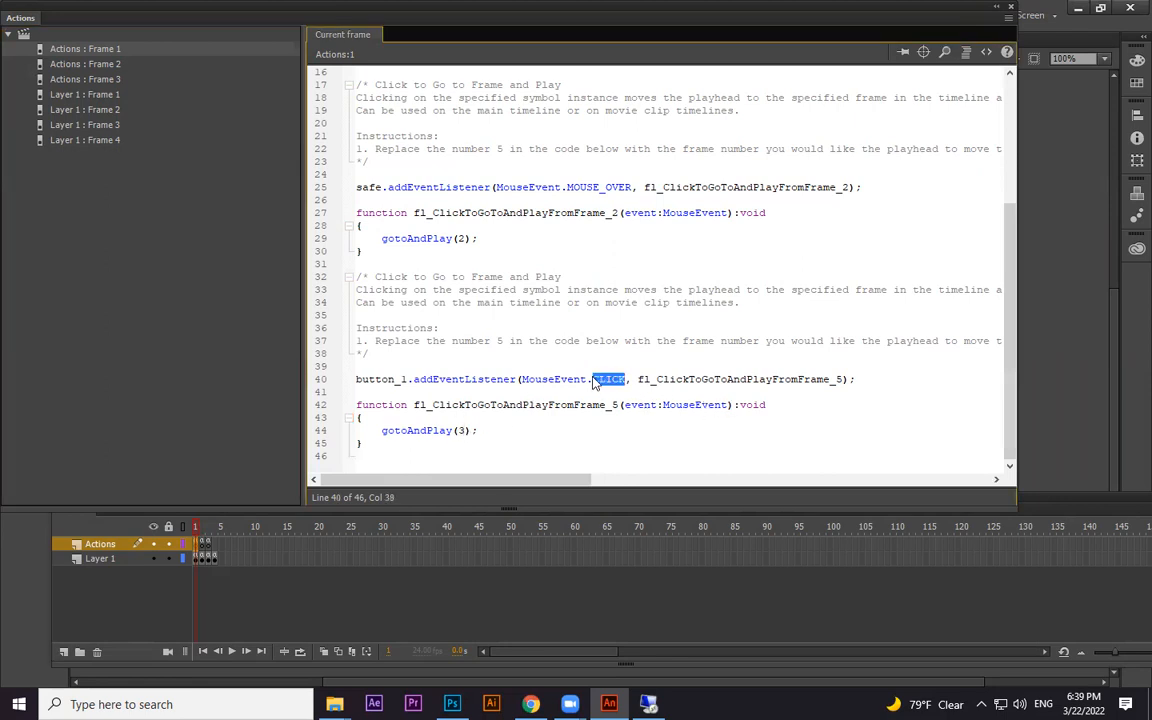
pyautogui.write('MOUSE')
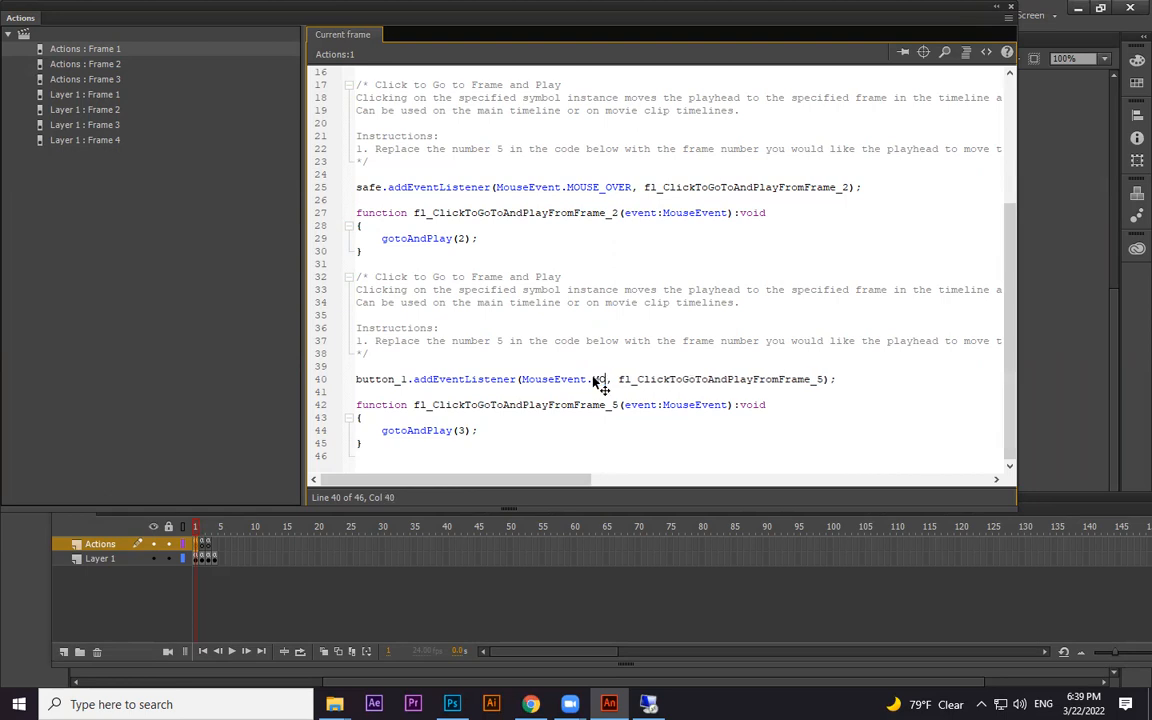
pyautogui.write('_OVER')
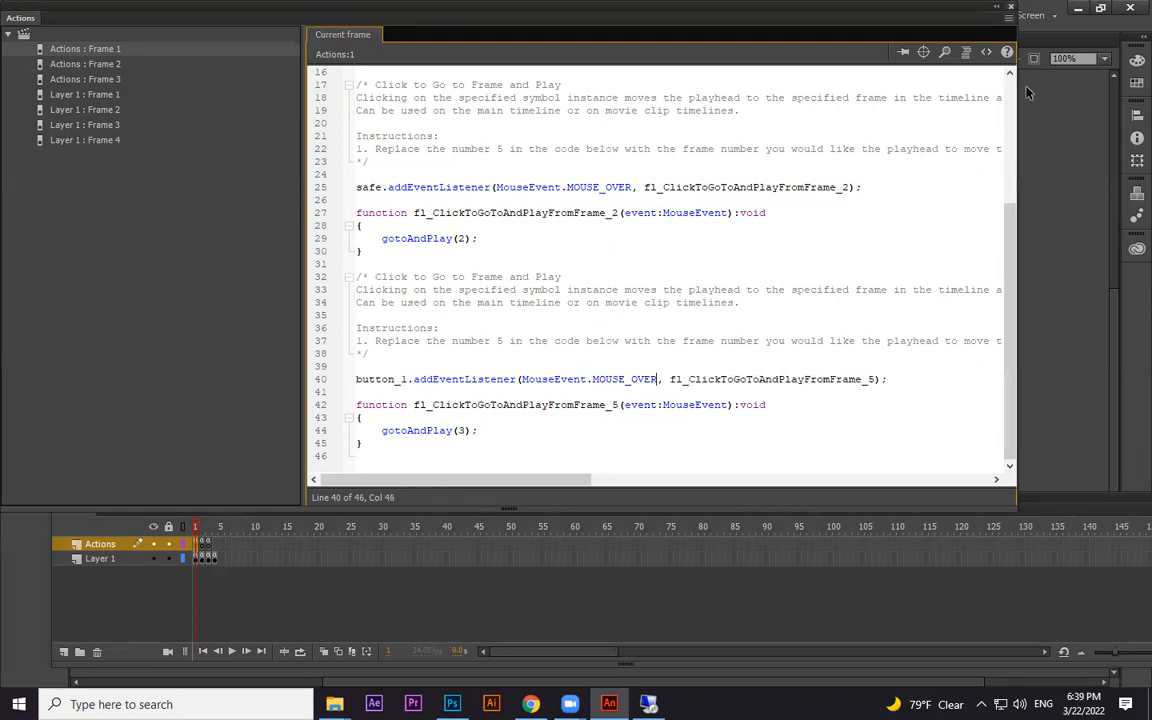
# Step: Test the movie again, move the pointer over the red circle in the maze, and close the preview
pyautogui.hotkey('ctrl', 'Return')
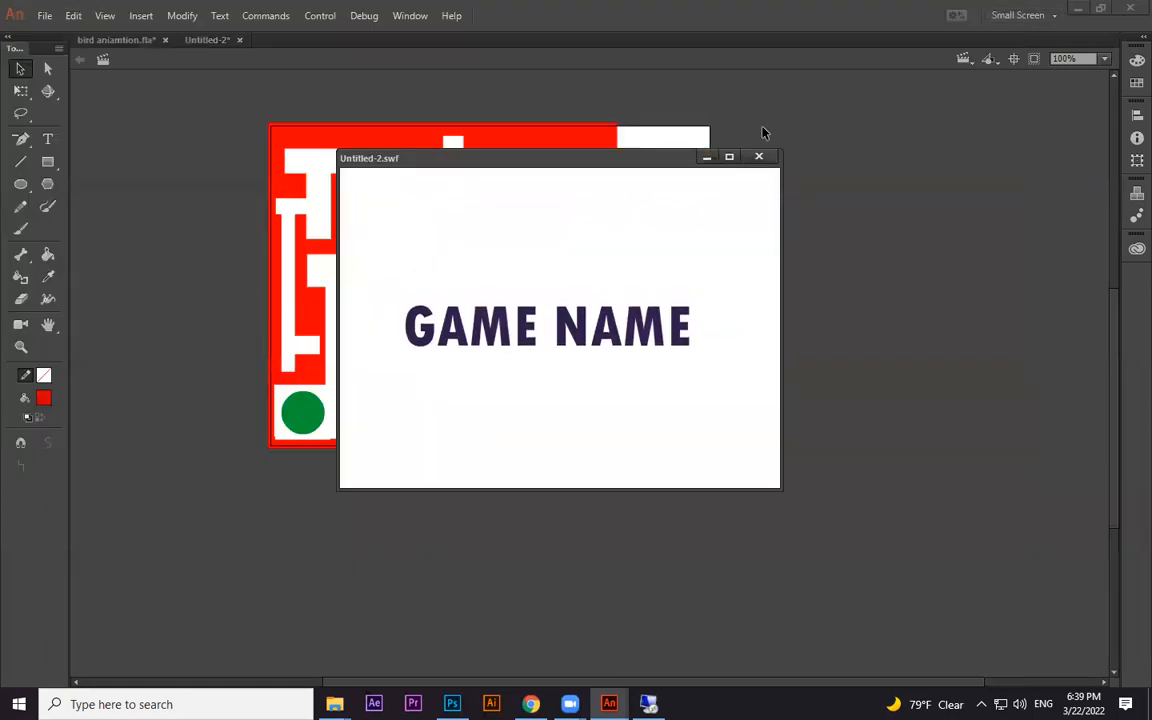
pyautogui.click(729, 156)
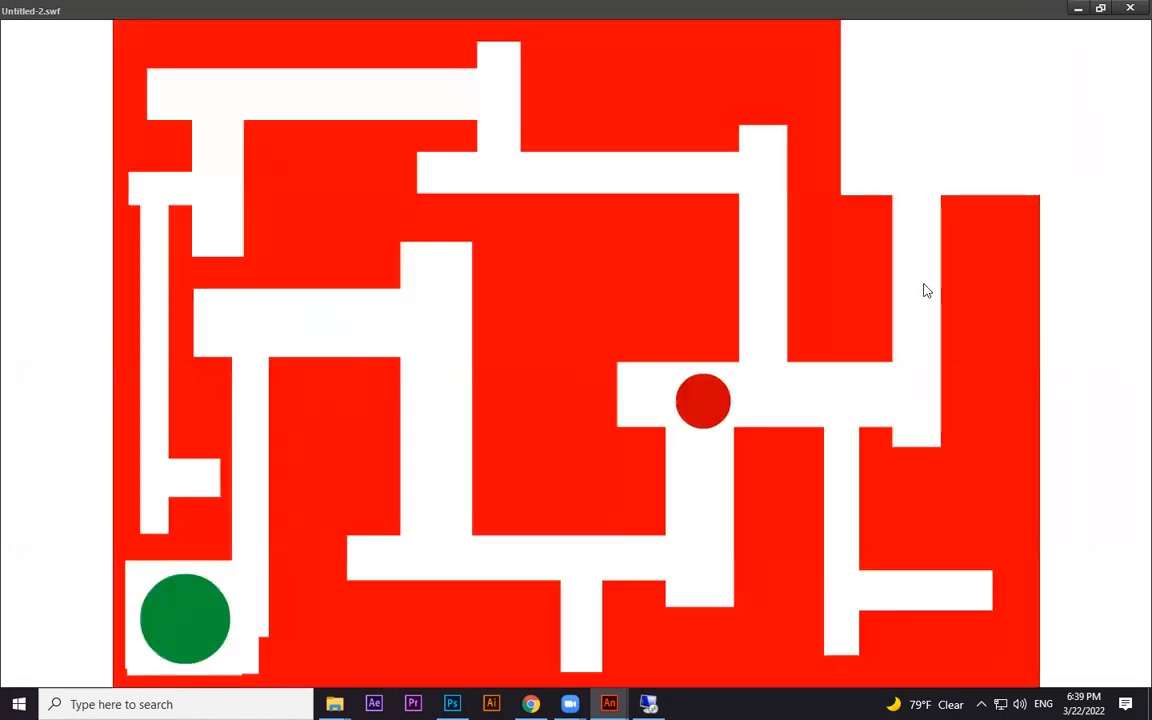
pyautogui.moveTo(721, 413)
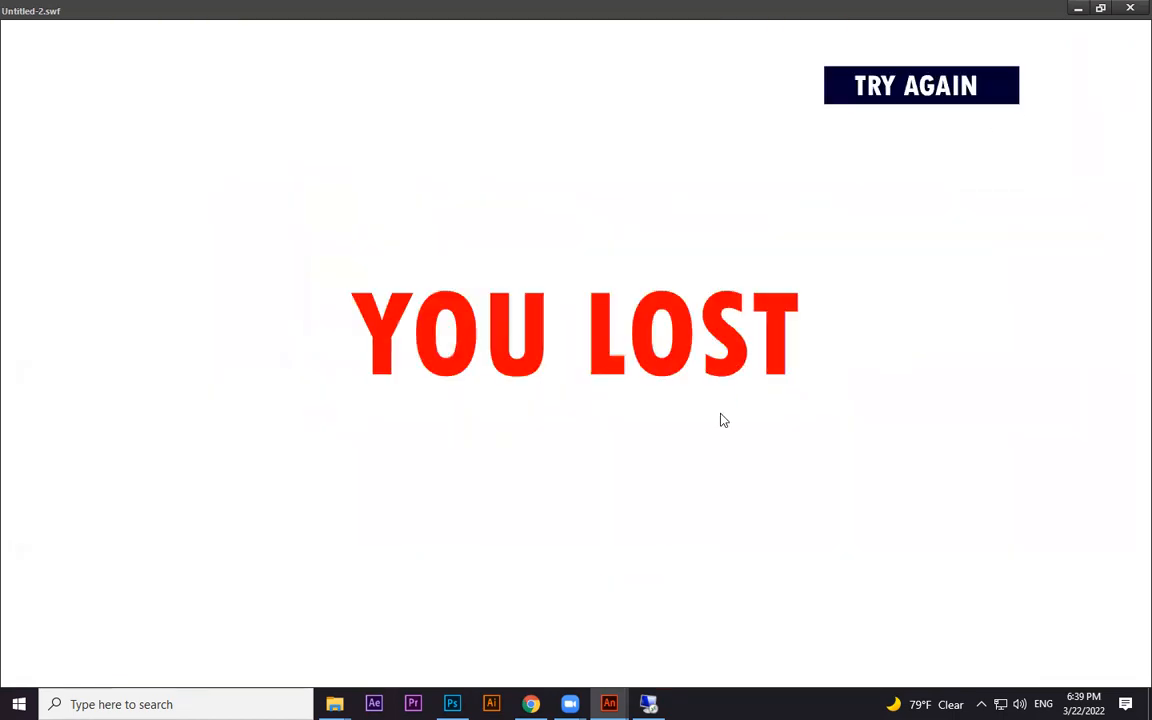
pyautogui.click(1130, 8)
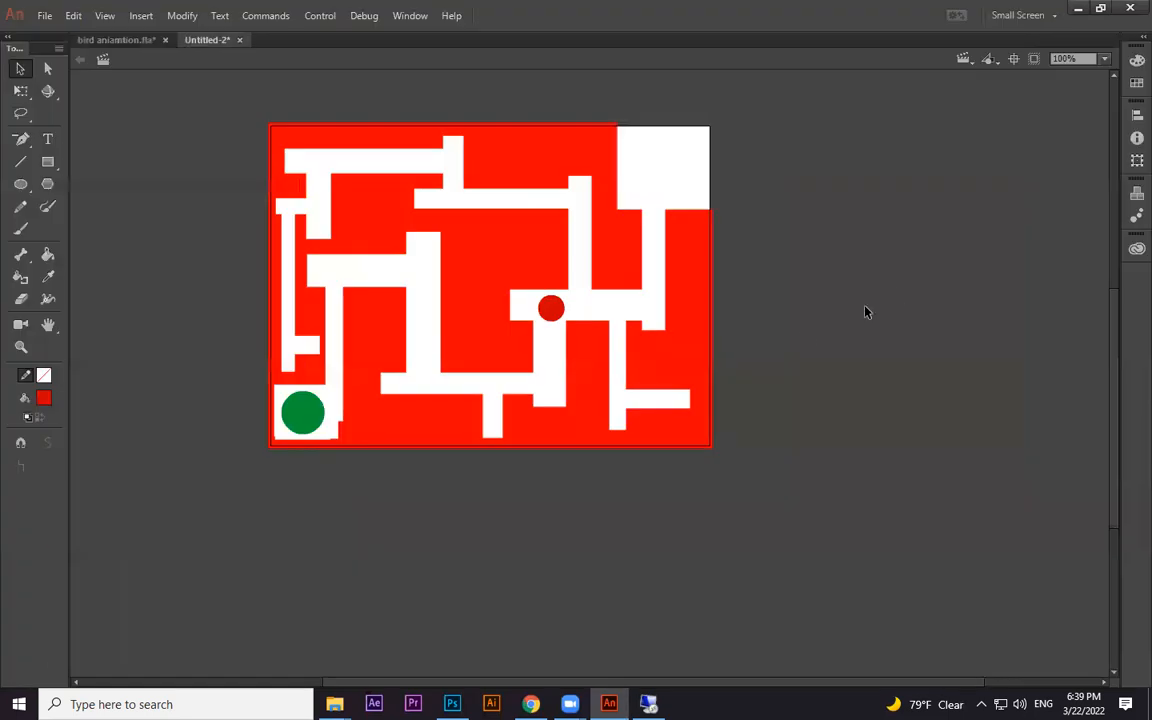
# Step: Select the red circle button in the maze
pyautogui.click(555, 309)
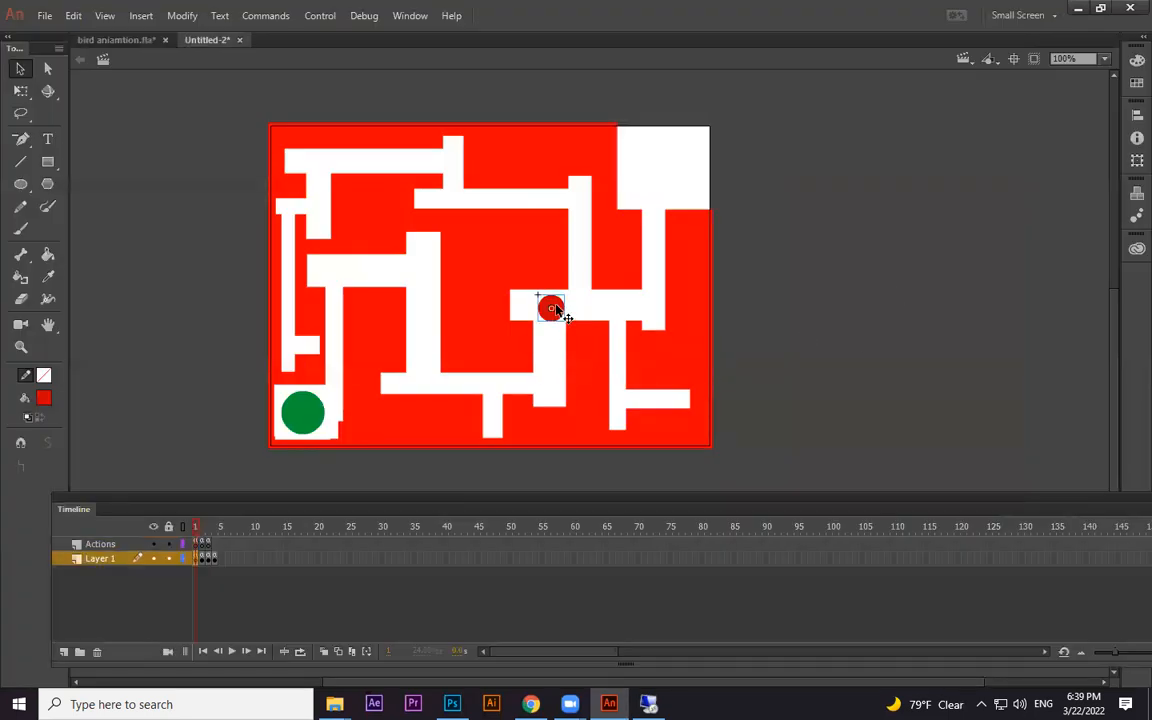